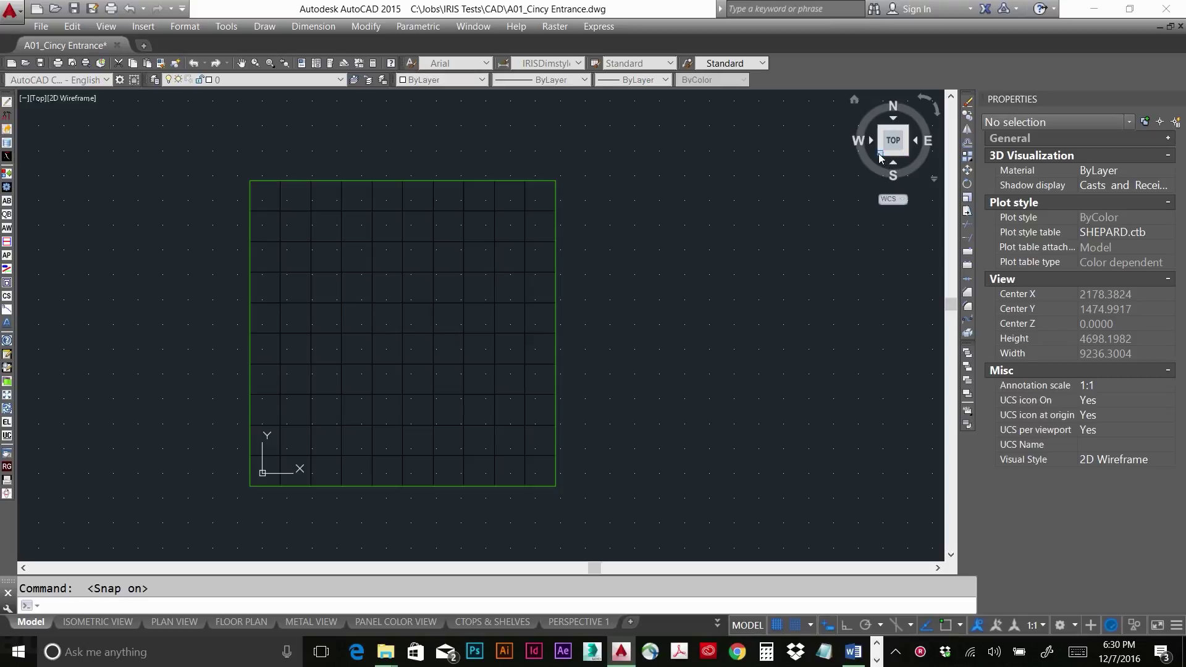
- Switch the model to the southwest isometric view and turn grid snap off
{"action": "left_click", "coordinate": [881, 155]}
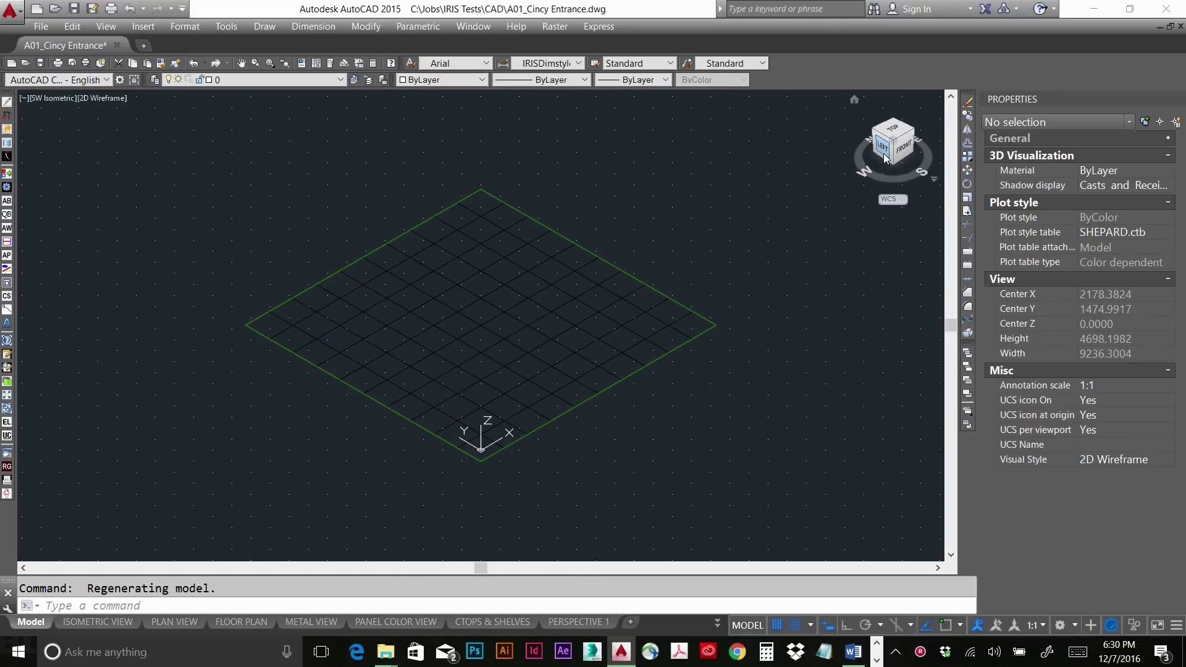
{"action": "key", "text": "F9"}
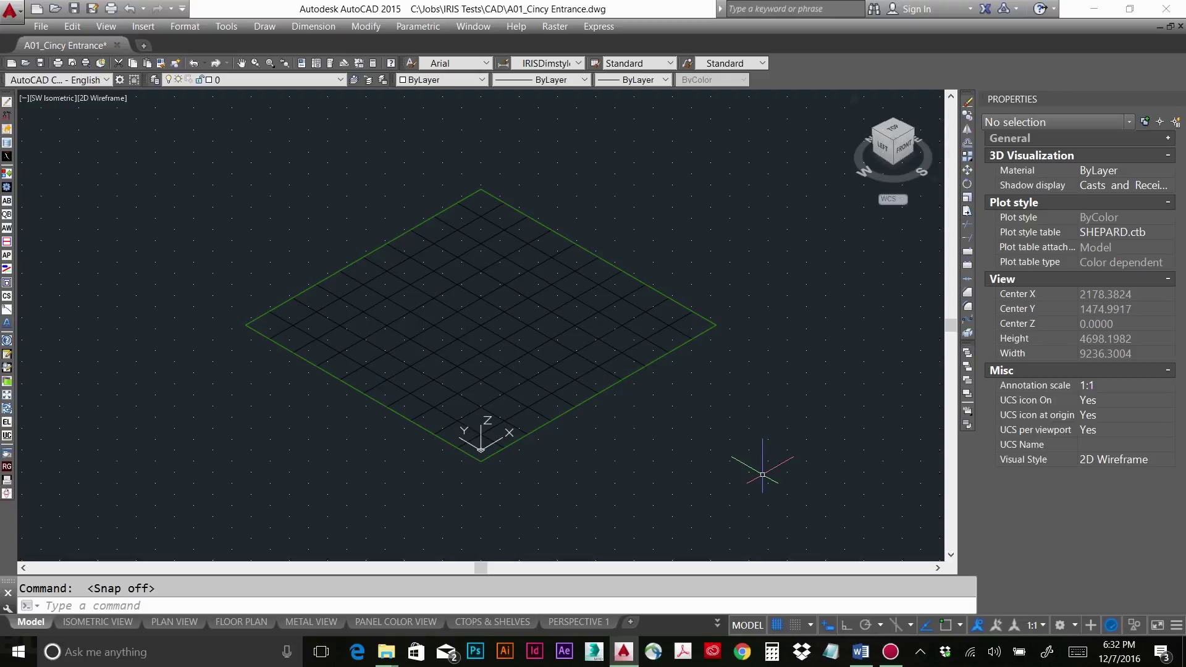
- Inspect the title block on the ISOMETRIC VIEW layout and return to model space
{"action": "left_click", "coordinate": [101, 623]}
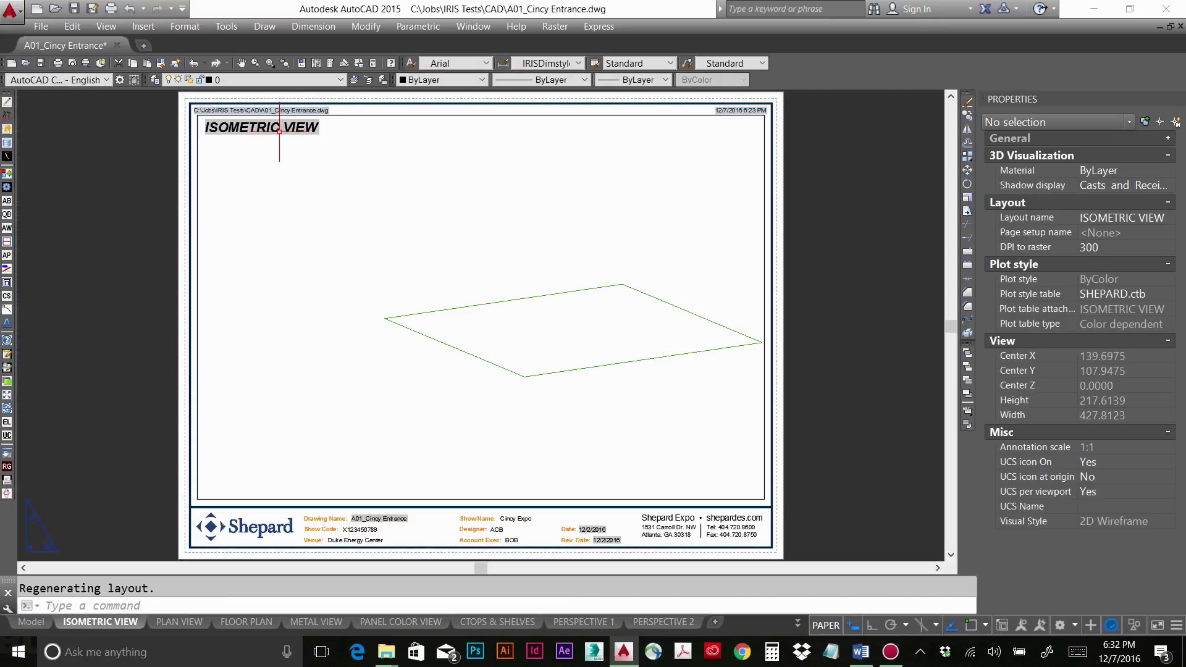
{"action": "left_click", "coordinate": [257, 130]}
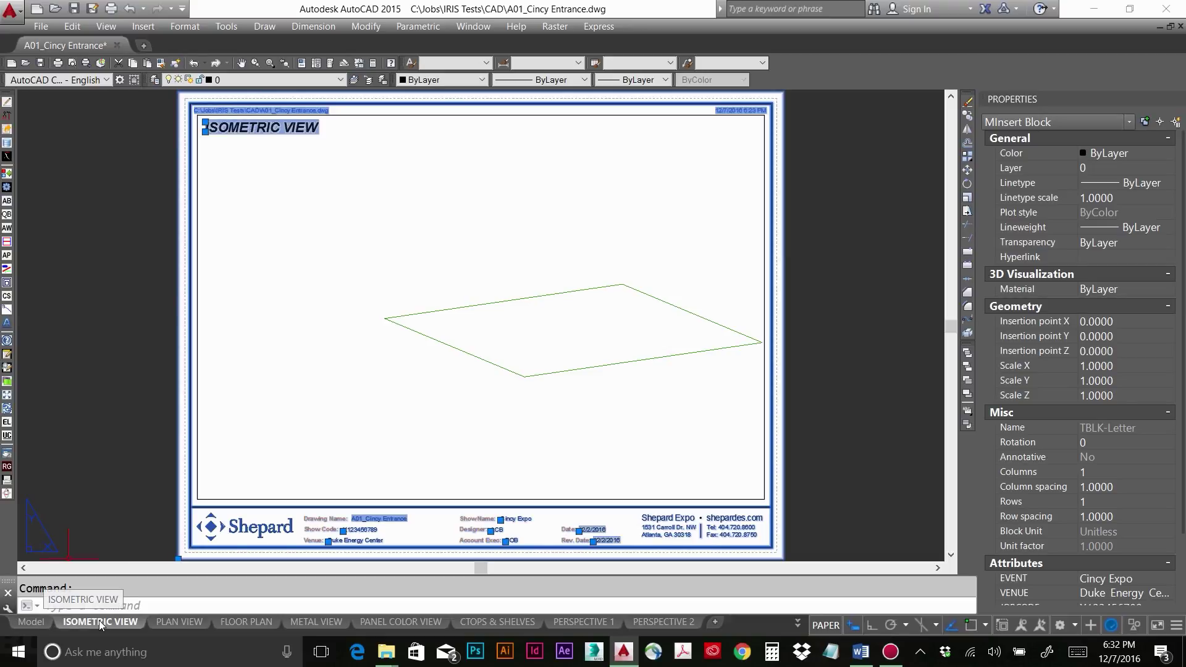
{"action": "left_click", "coordinate": [25, 622]}
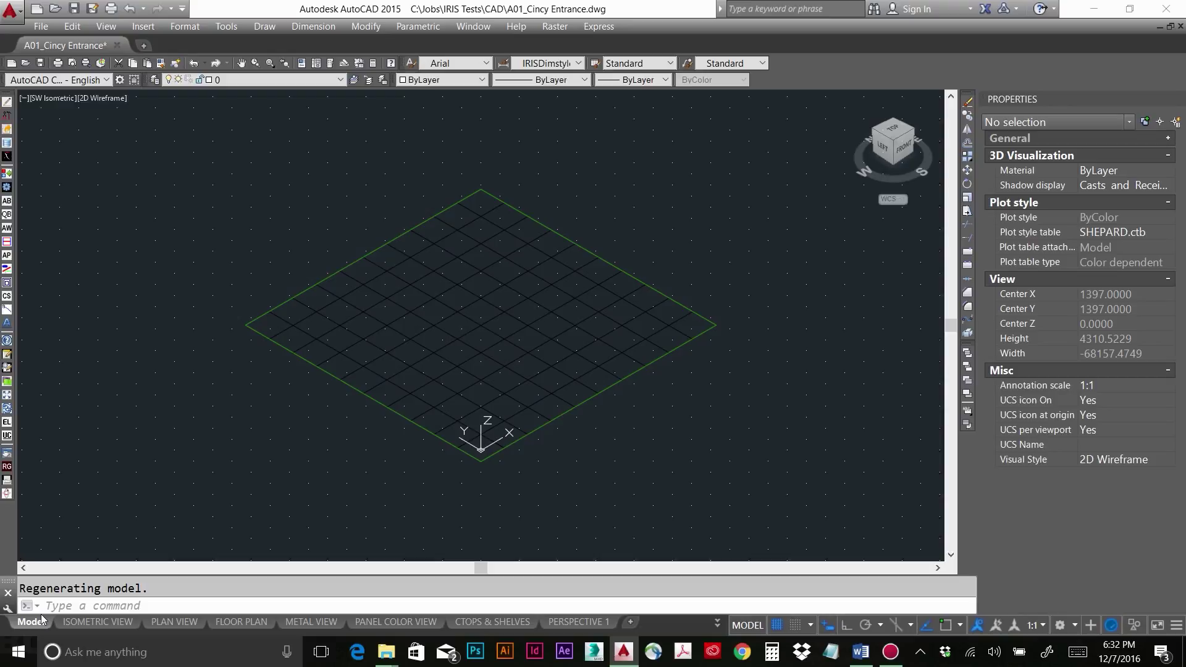
- With grid snap on, load the IRIS tools and open the IRIS Hot Keys list using IHK
{"action": "key", "text": "F9"}
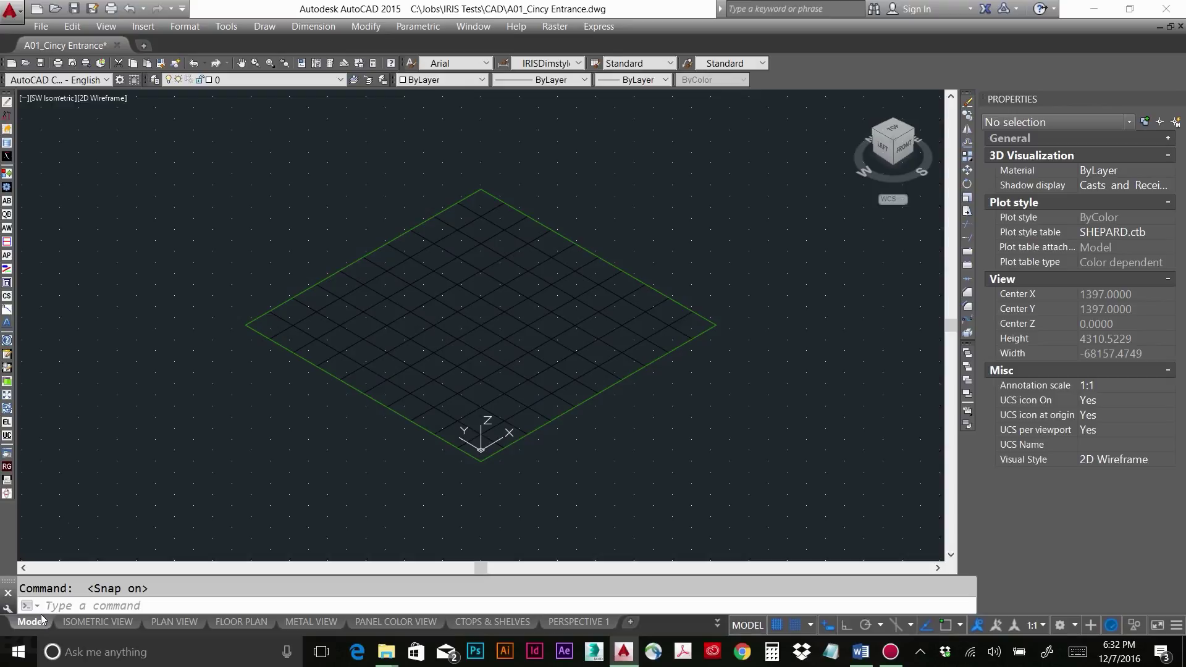
{"action": "type", "text": "IRIS"}
{"action": "key", "text": "Return"}
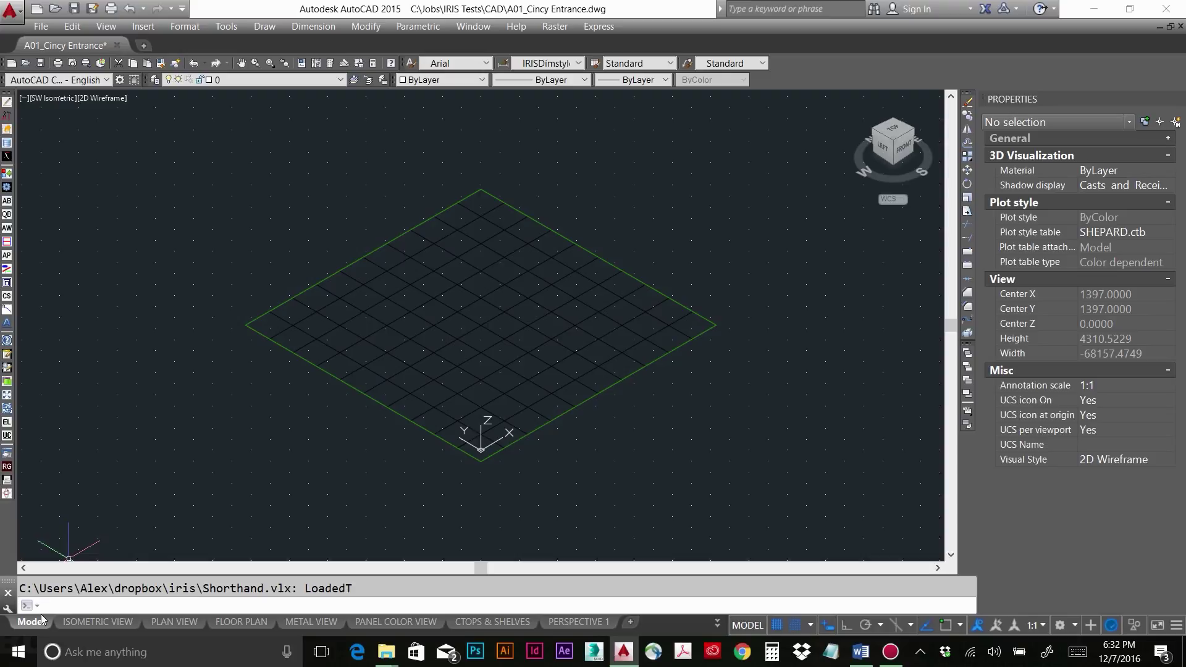
{"action": "type", "text": "IHK"}
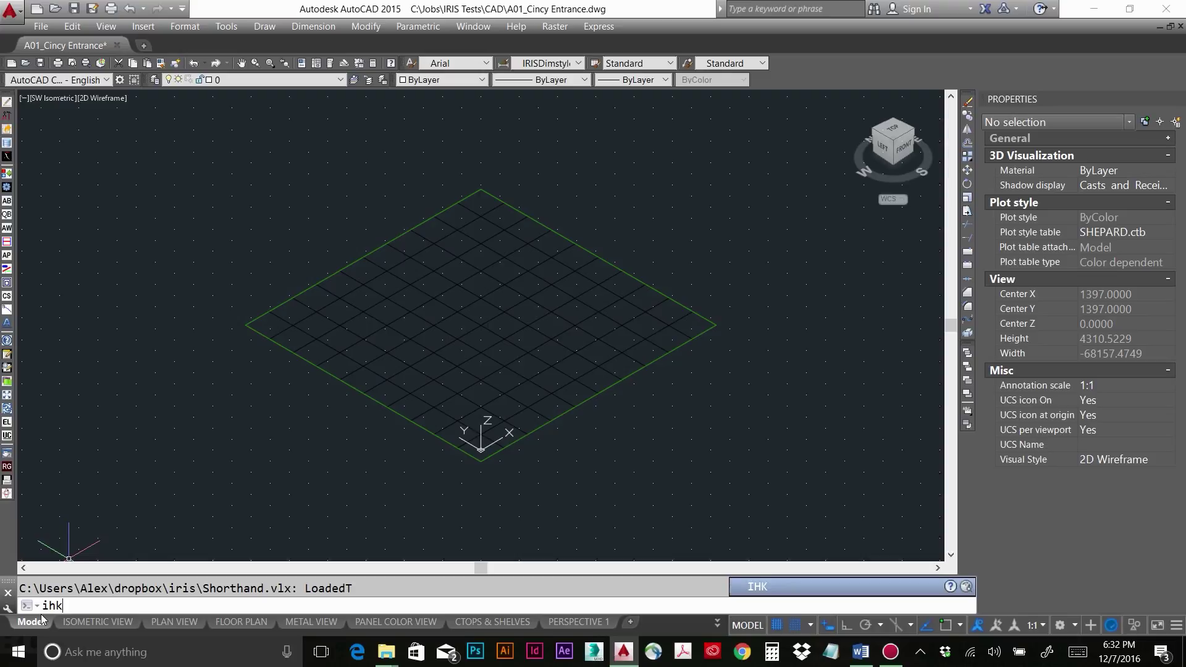
{"action": "key", "text": "Return"}
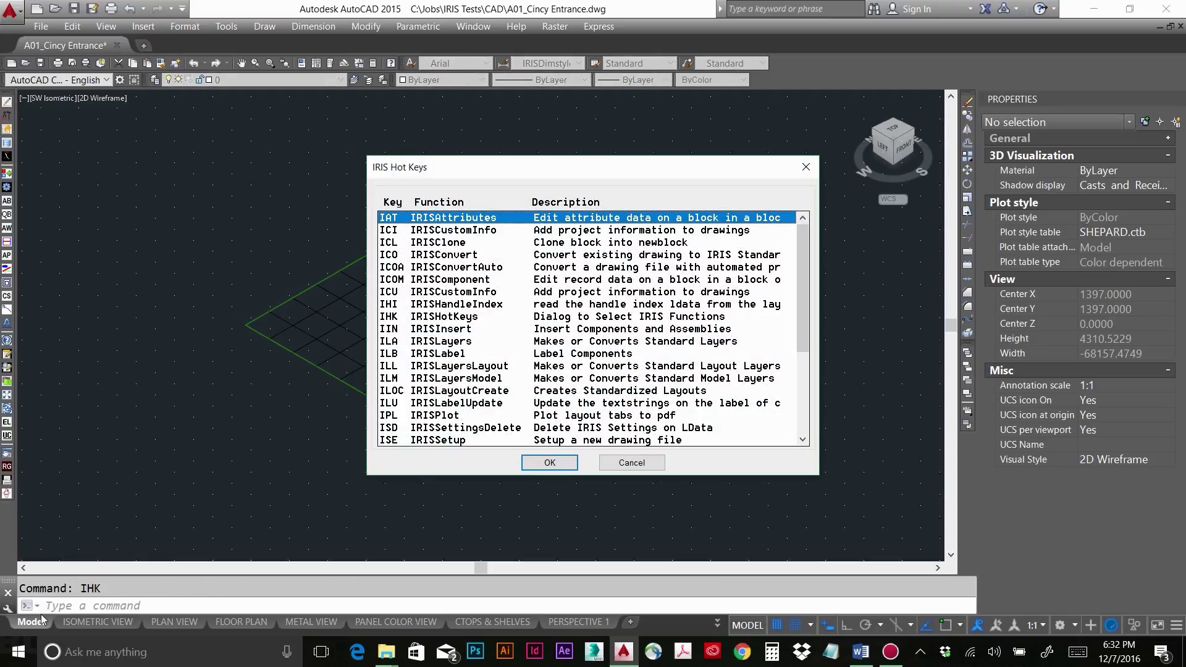
- Launch the IRISInsert function from the hot keys list and browse for a block file in the library
{"action": "left_click", "coordinate": [473, 231]}
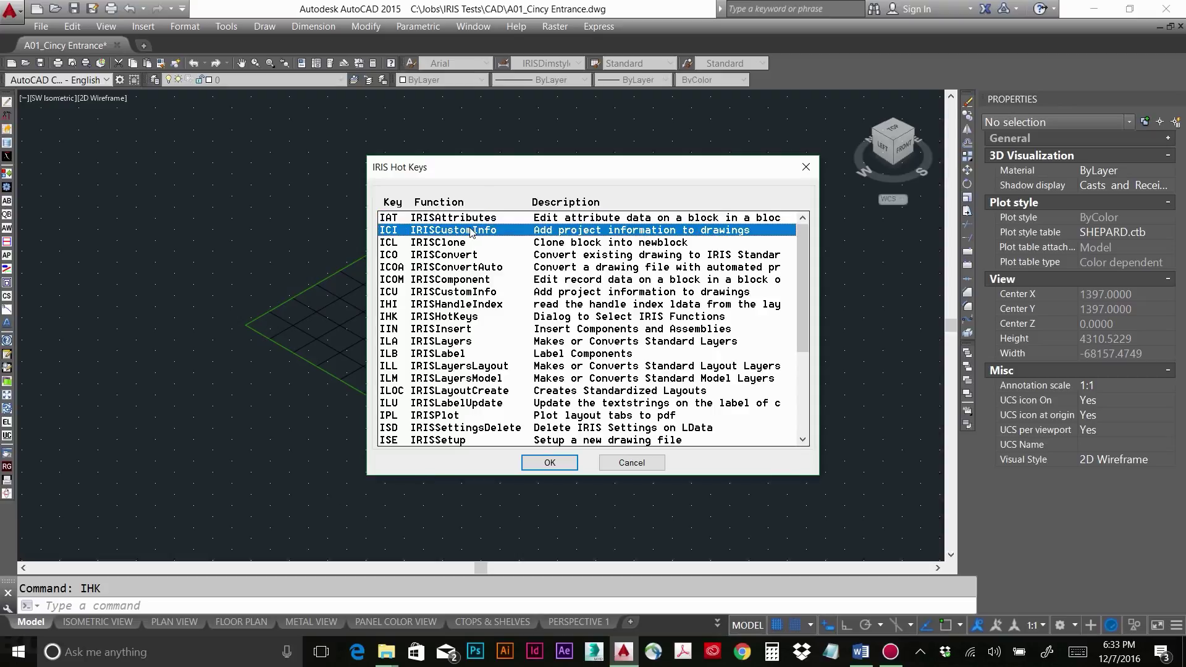
{"action": "left_click", "coordinate": [435, 331]}
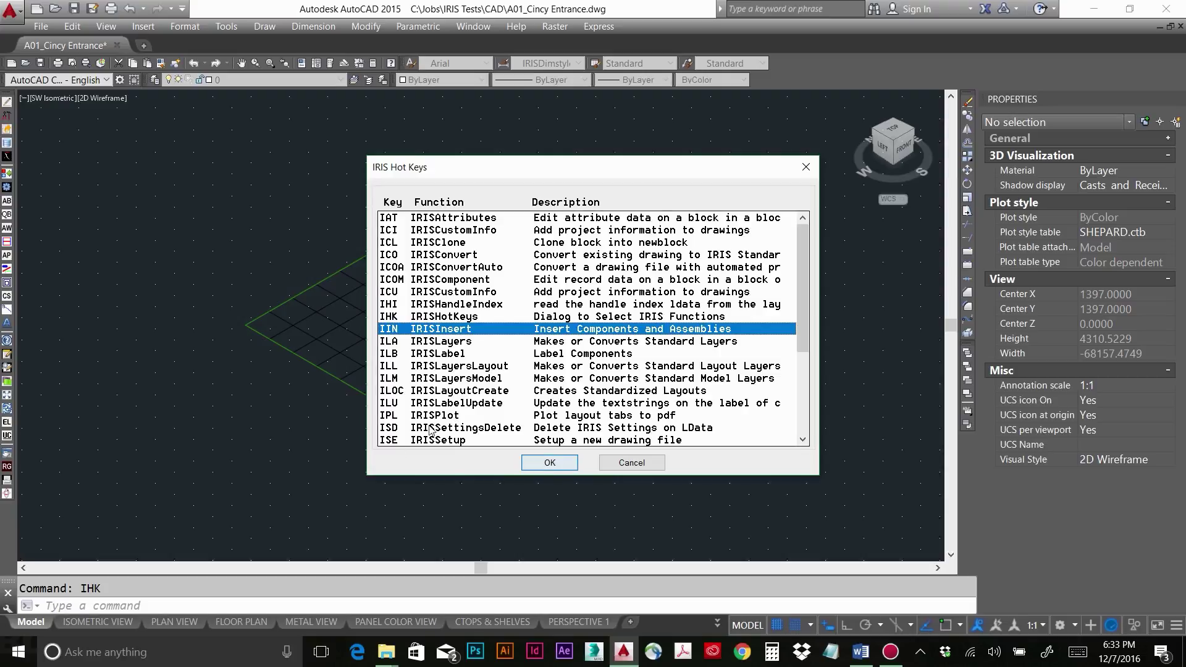
{"action": "key", "text": "ctrl"}
{"action": "double_click", "coordinate": [449, 332]}
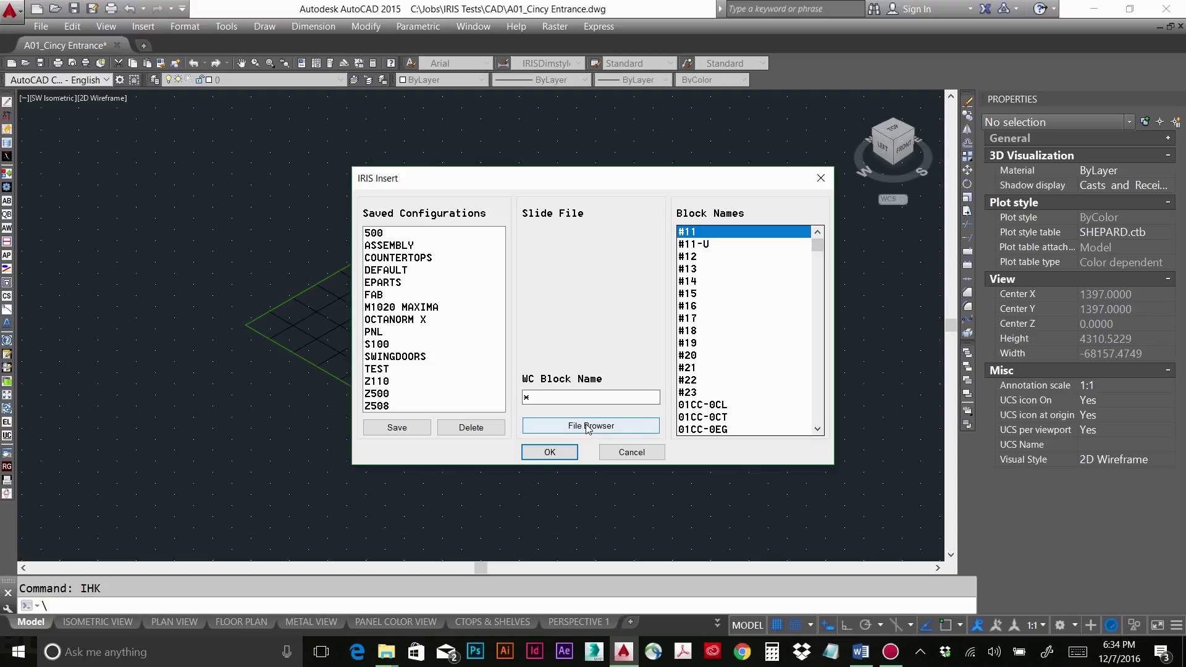
{"action": "left_click", "coordinate": [585, 426]}
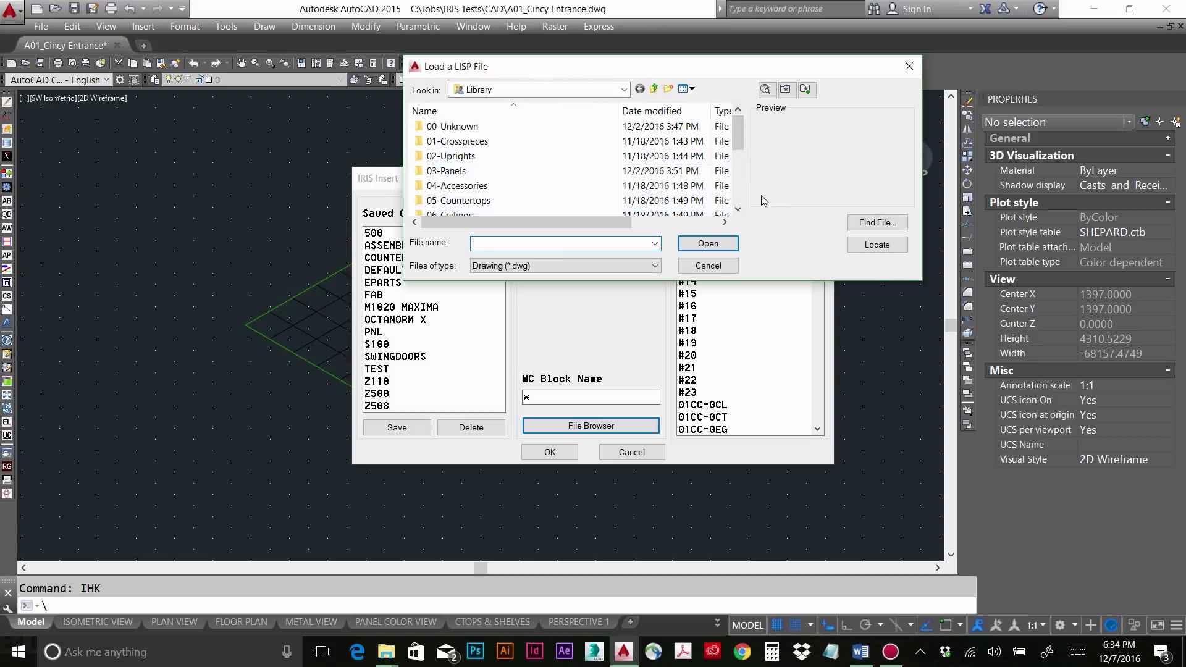
- Choose M1020-2440.dwg from the MX-U folder under 08-Maxima, M1020- sq 80mm, as the block to insert
{"action": "left_click", "coordinate": [740, 190]}
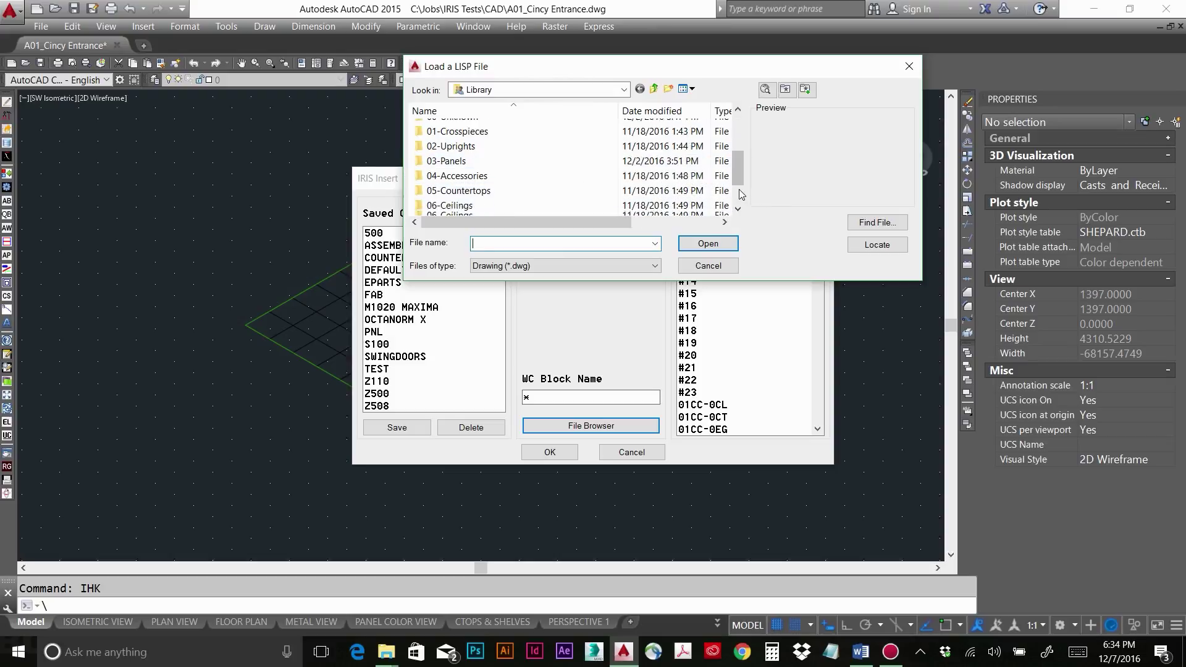
{"action": "double_click", "coordinate": [460, 157]}
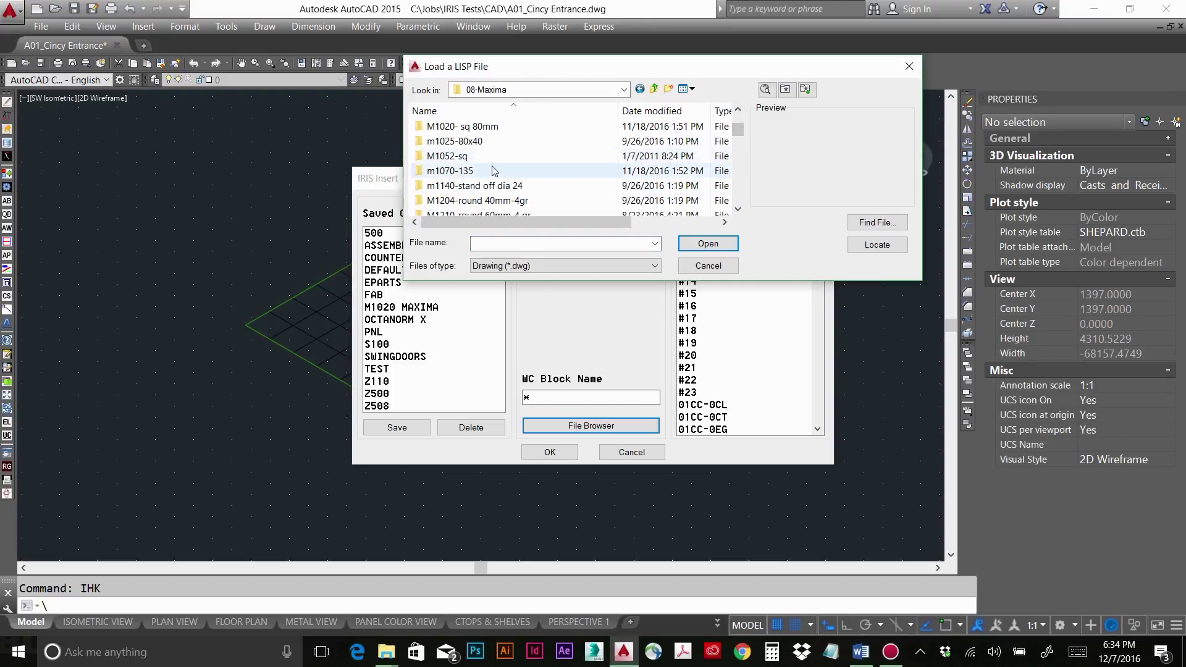
{"action": "double_click", "coordinate": [486, 127]}
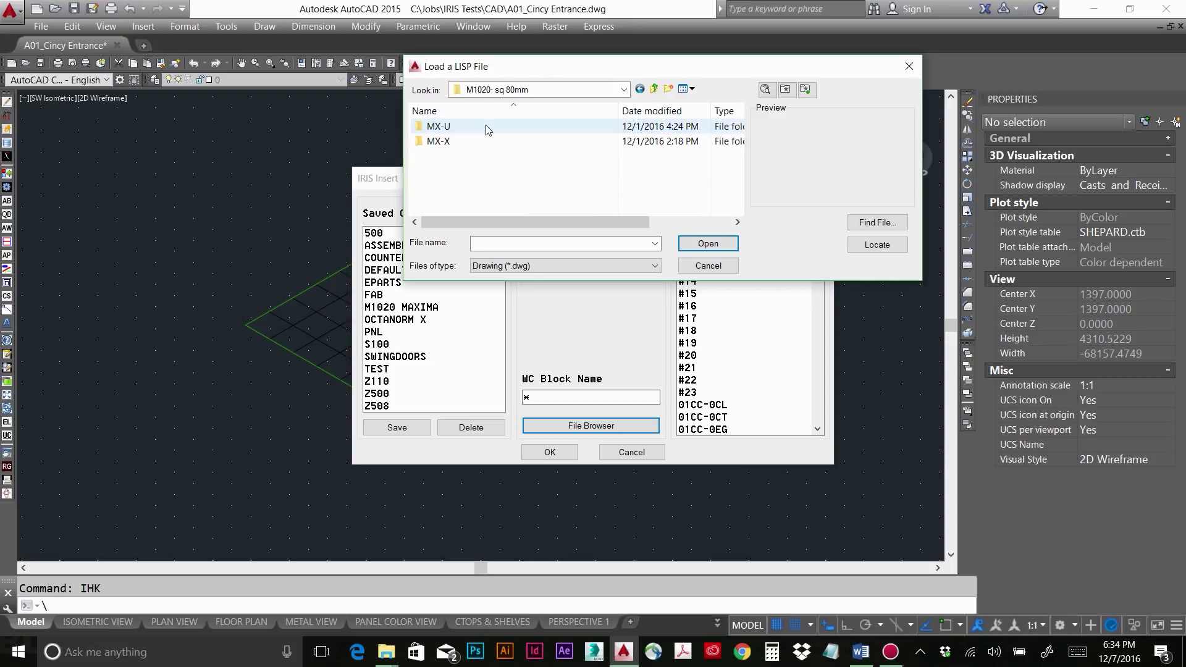
{"action": "double_click", "coordinate": [451, 127]}
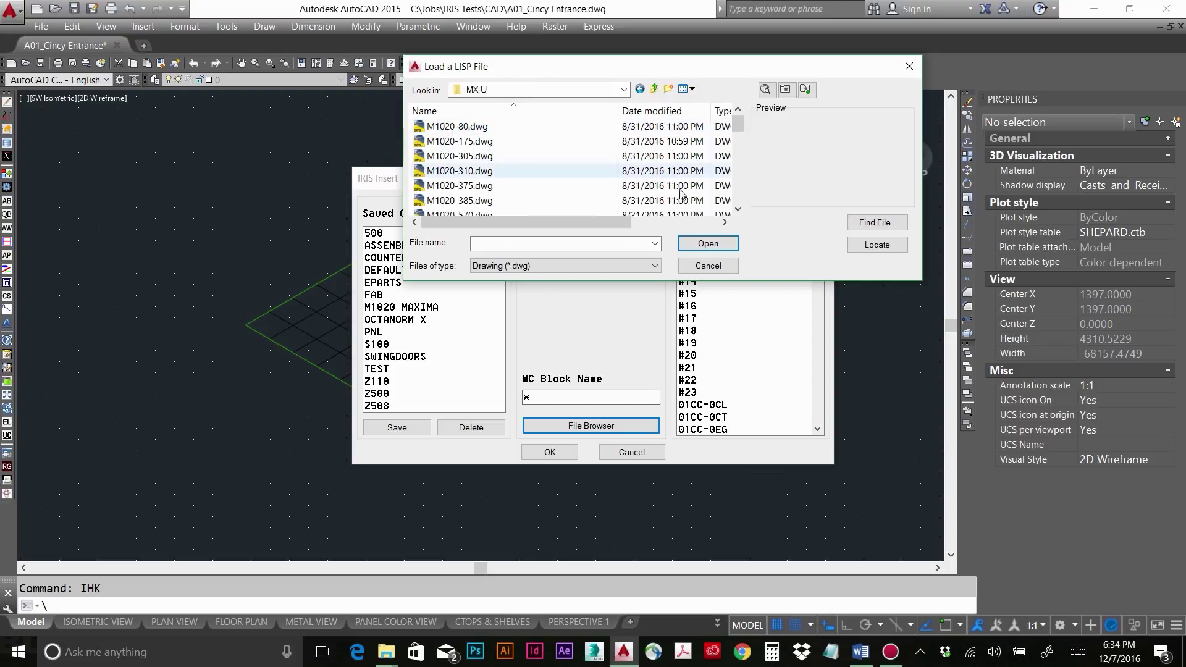
{"action": "scroll", "coordinate": [736, 189], "scroll_direction": "down", "scroll_amount": 1}
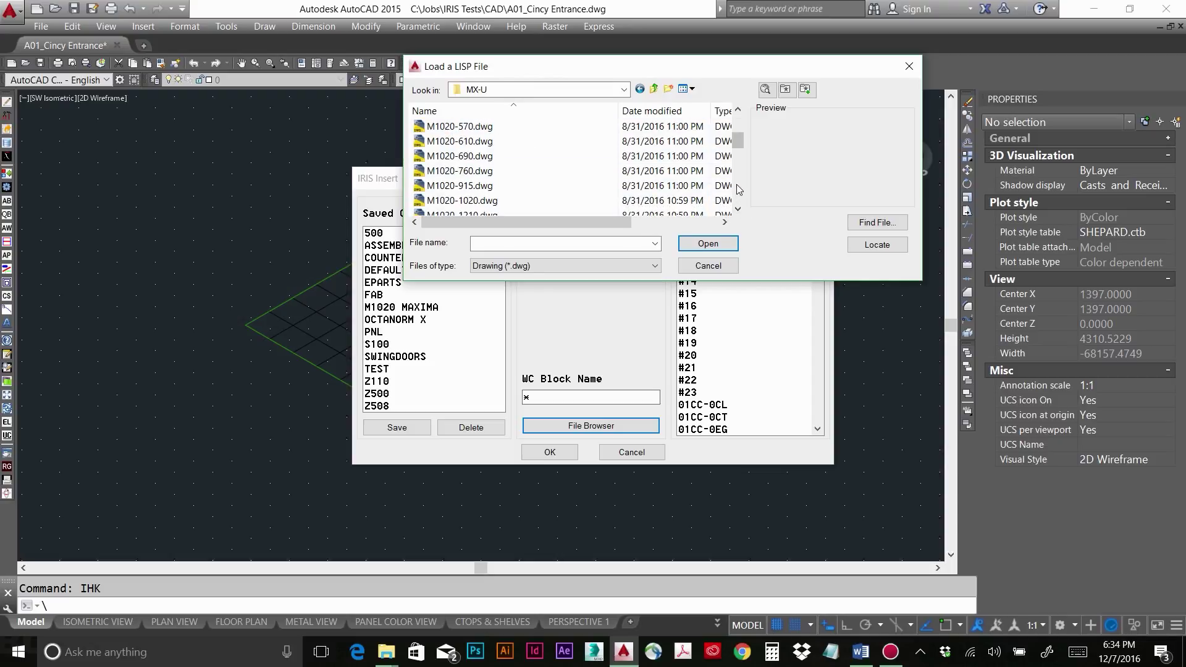
{"action": "scroll", "coordinate": [736, 189], "scroll_direction": "down", "scroll_amount": 3}
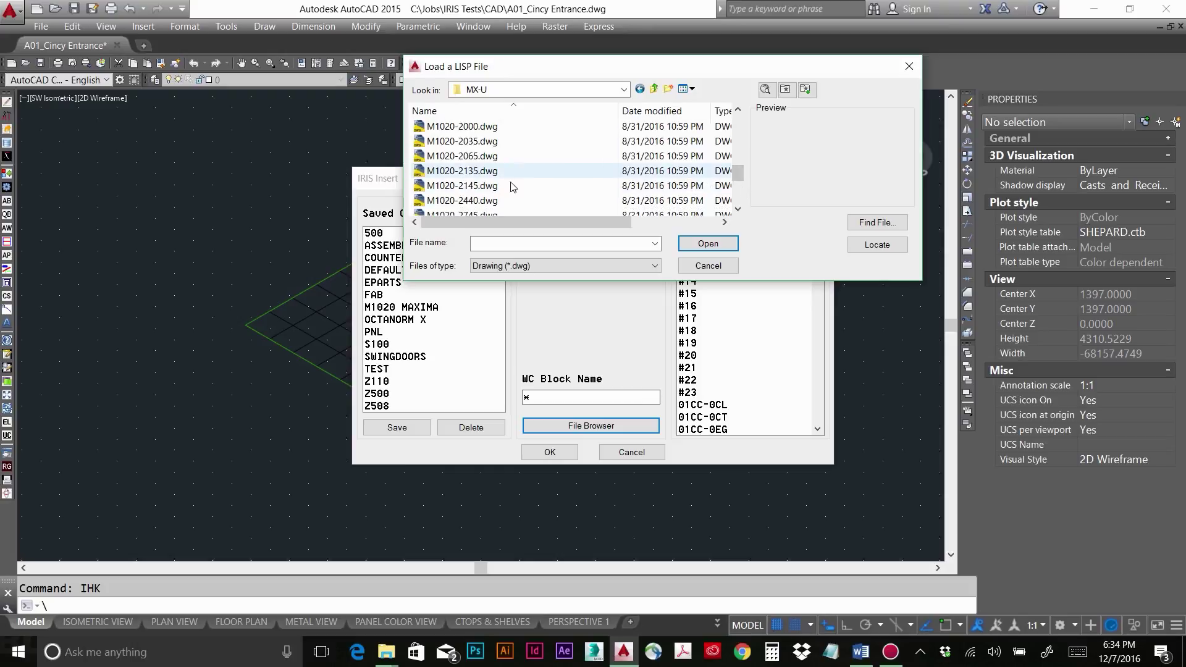
{"action": "double_click", "coordinate": [485, 202]}
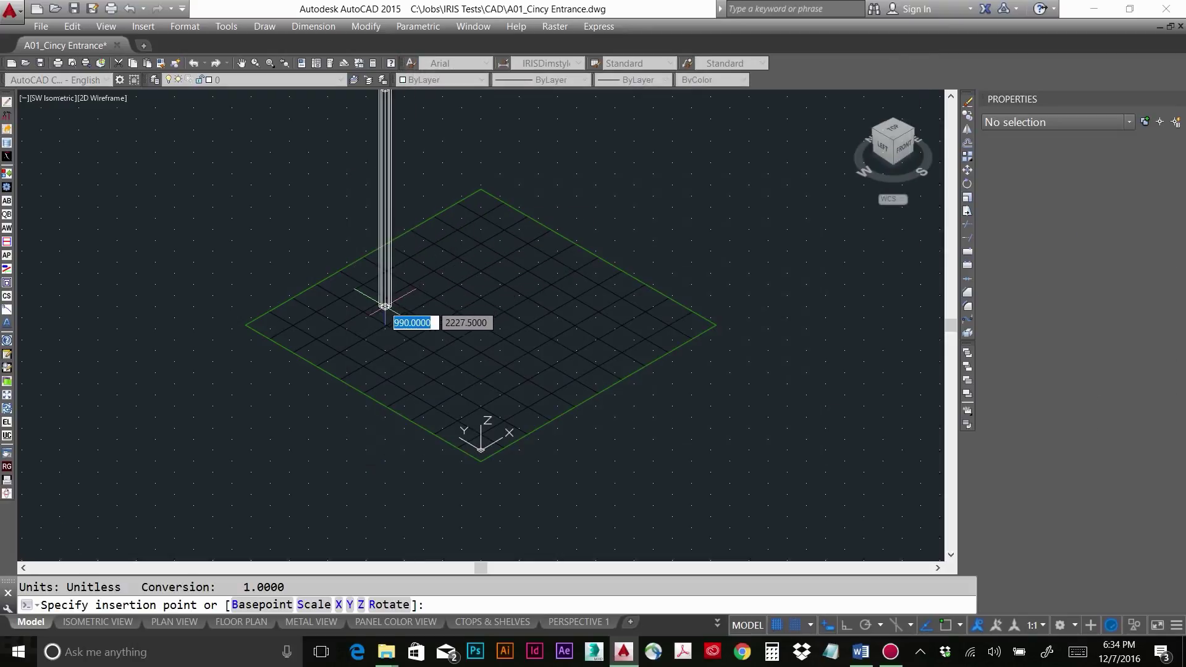
- With object snap off, place the upright at X 0, Y 2722.5 with scale 1 and rotation 0, and select it
{"action": "key", "text": "F3"}
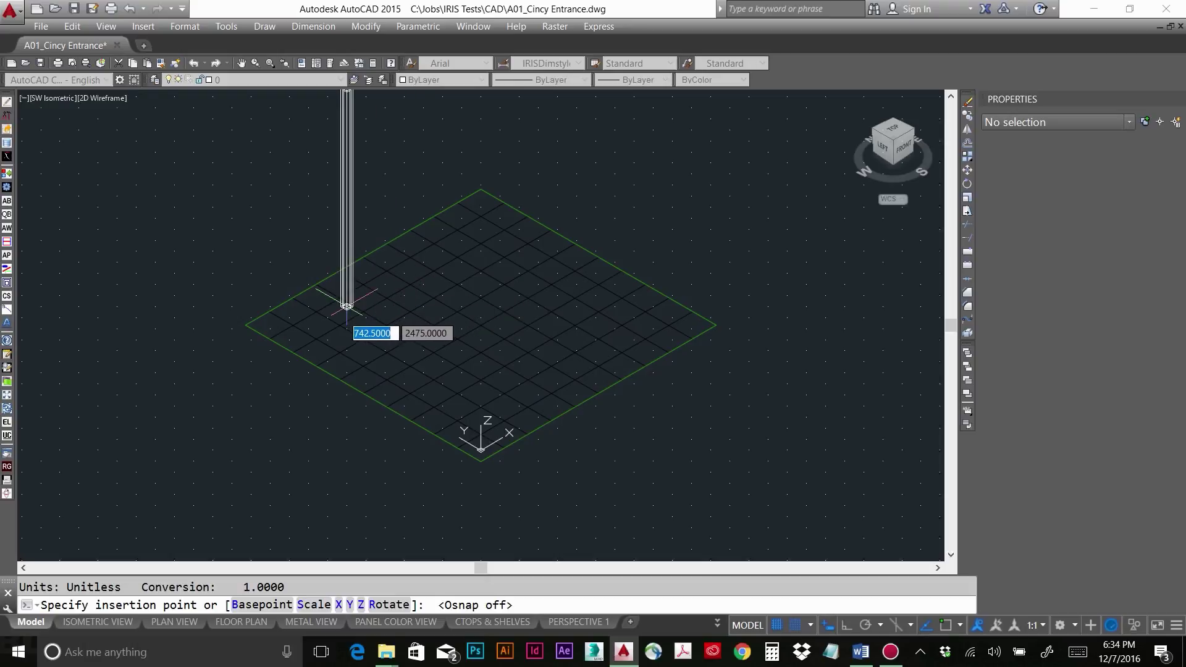
{"action": "key", "text": "BackSpace"}
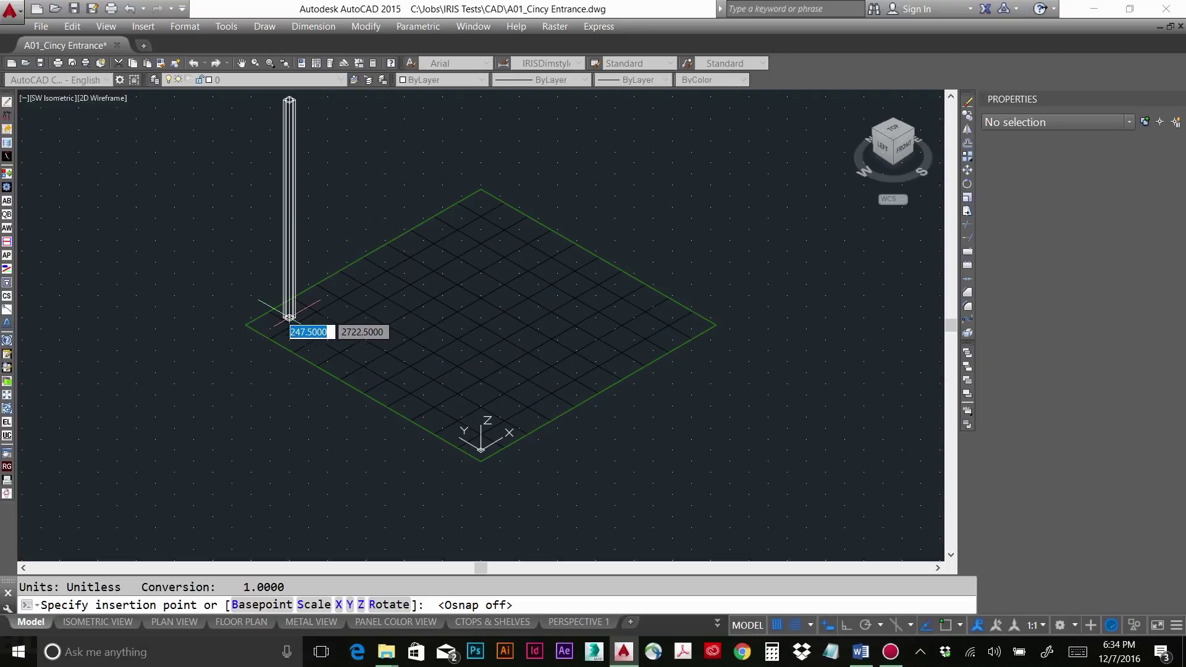
{"action": "left_click", "coordinate": [270, 327]}
{"action": "key", "text": "Return"}
{"action": "key", "text": "Return"}
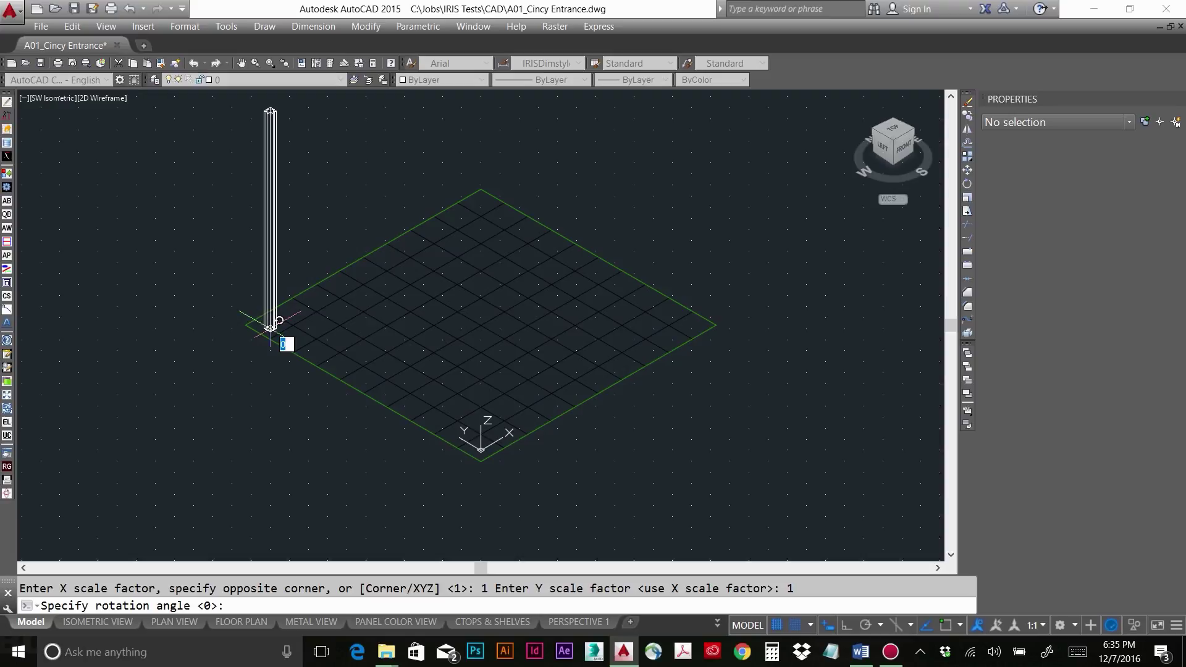
{"action": "key", "text": "Return"}
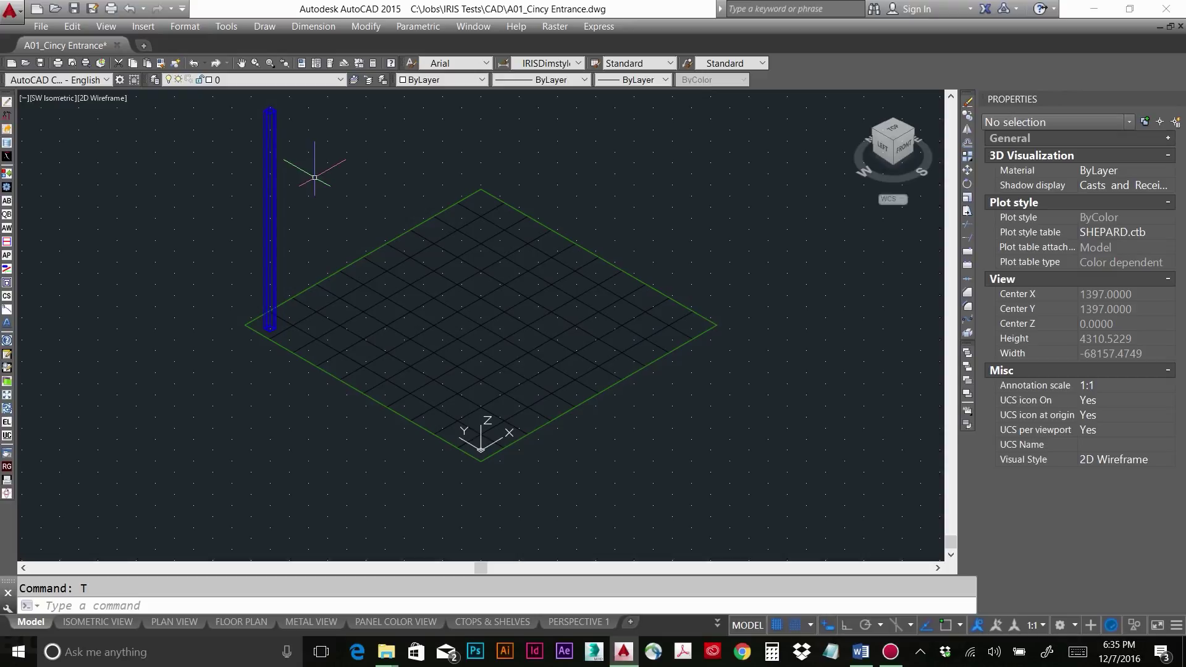
{"action": "left_click", "coordinate": [277, 167]}
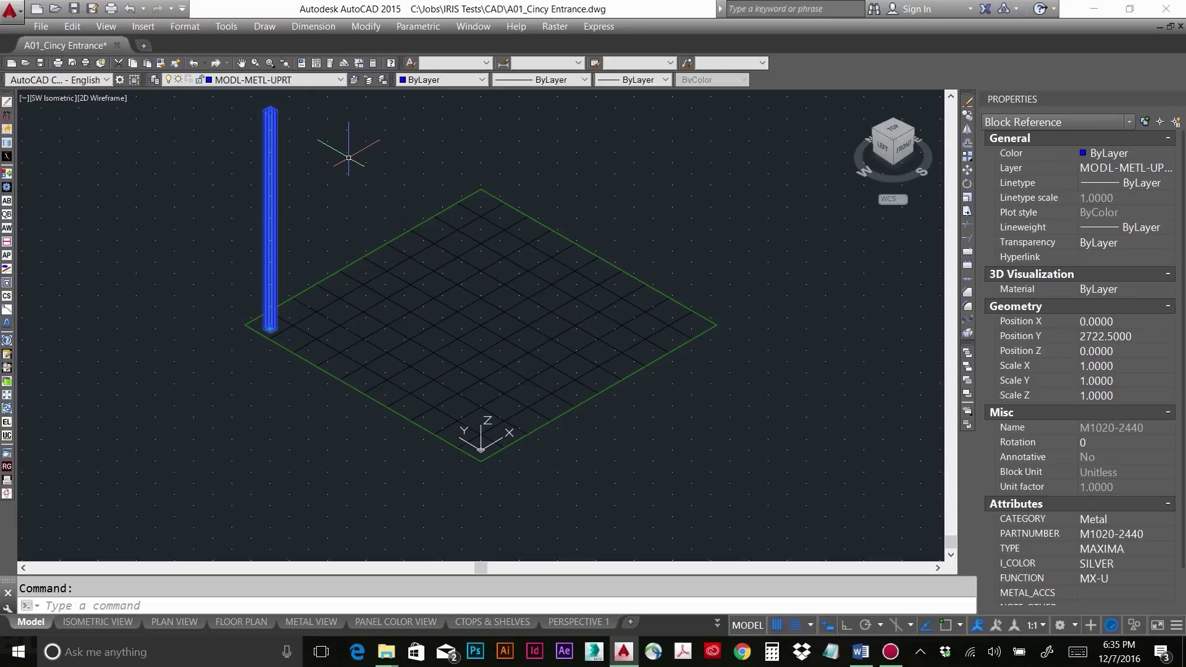
- Turn grid snap off, start IRIS Insert using IIN, and filter the block names by M1020*
{"action": "key", "text": "F9"}
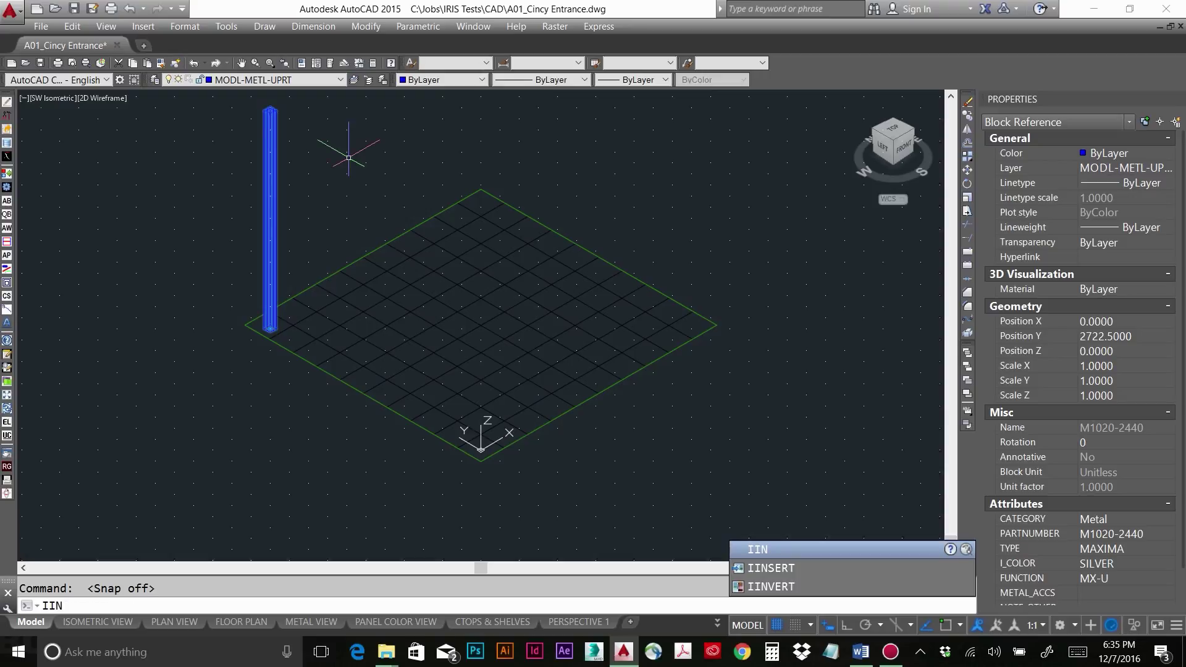
{"action": "key", "text": "Return"}
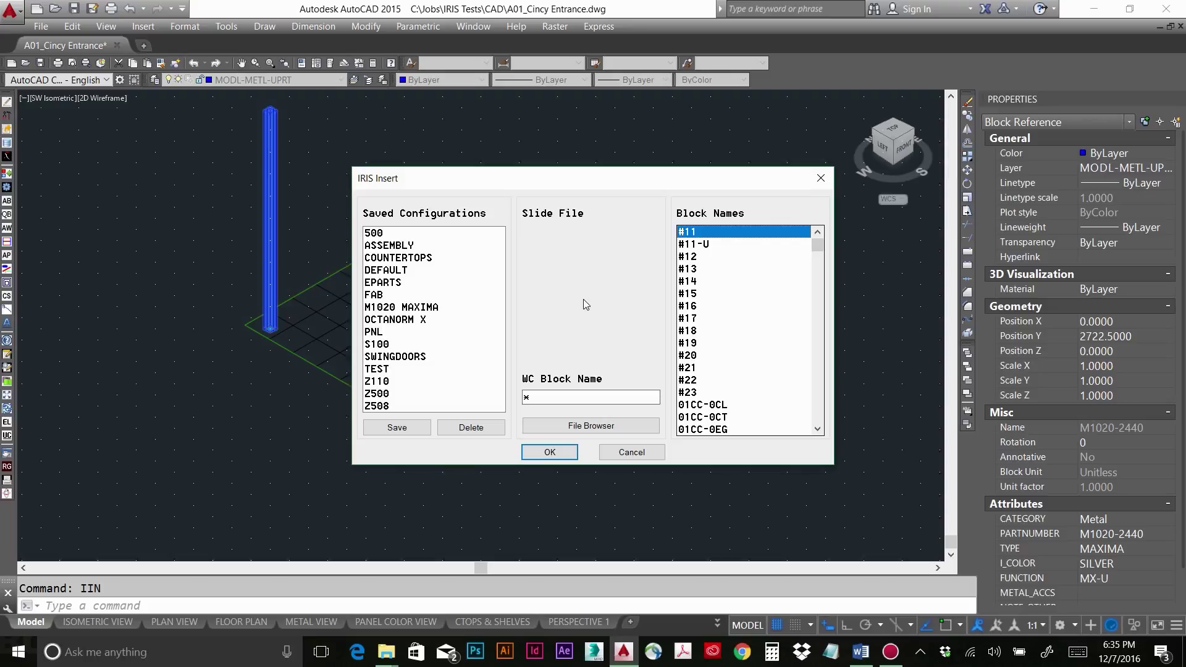
{"action": "left_click", "coordinate": [555, 398]}
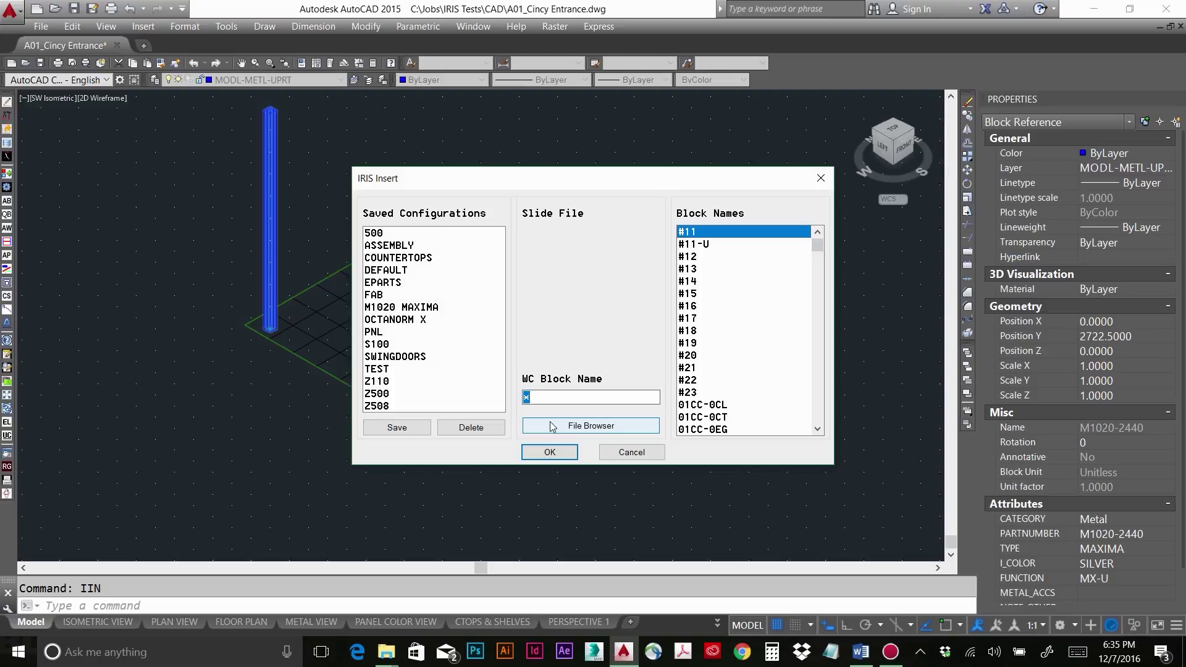
{"action": "type", "text": "M1"}
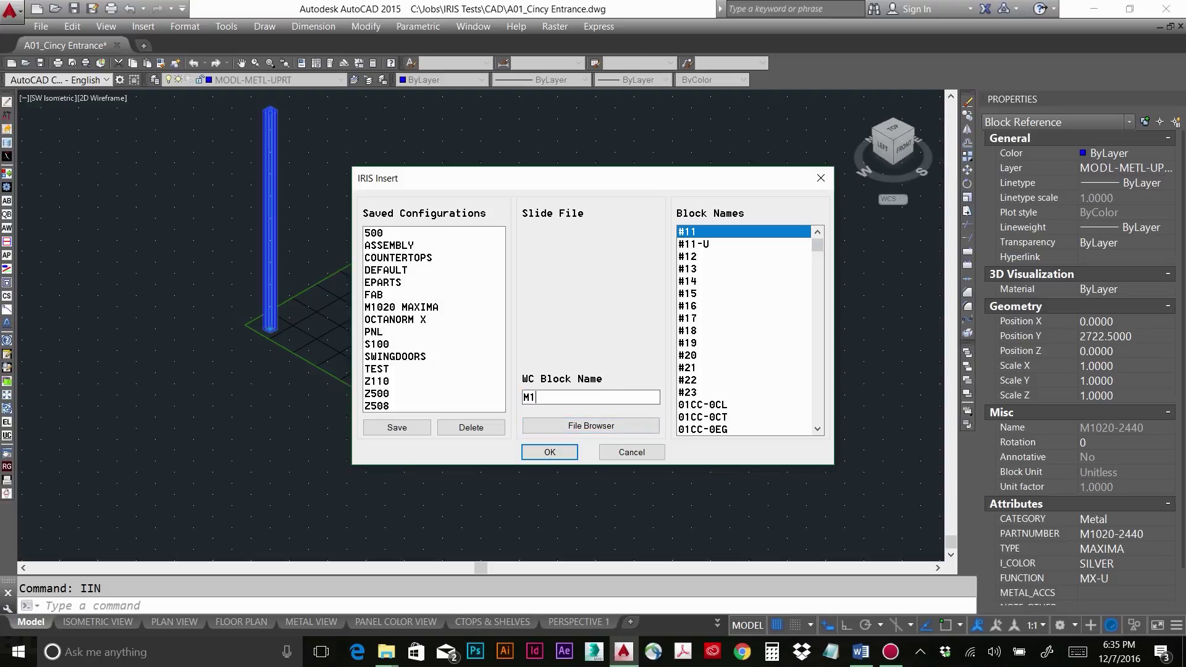
{"action": "type", "text": "020*"}
{"action": "key", "text": "Tab"}
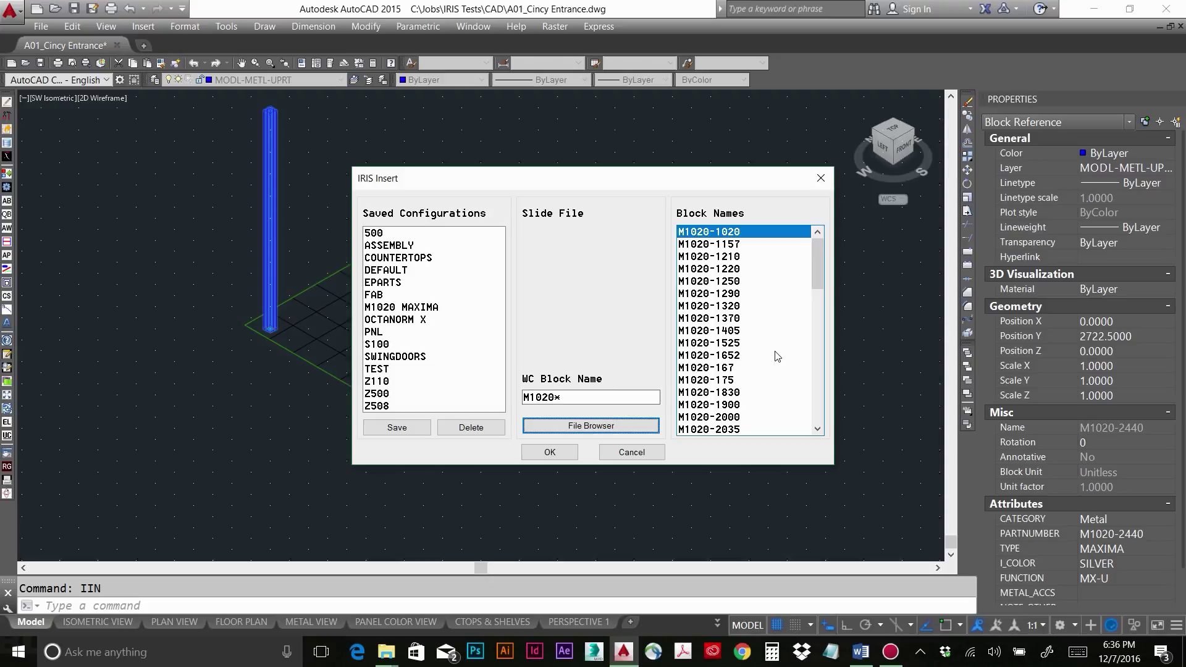
- Choose the M1020-910 block from the filtered names for insertion
{"action": "left_click", "coordinate": [819, 413]}
{"action": "left_click", "coordinate": [819, 413]}
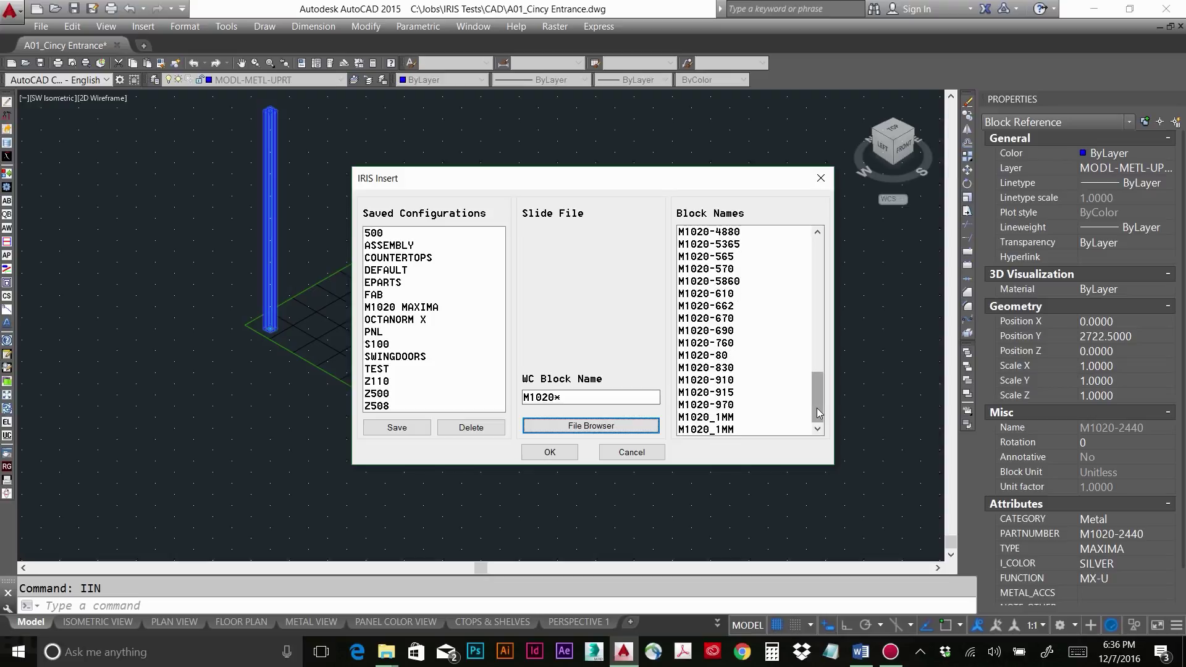
{"action": "left_click", "coordinate": [732, 382]}
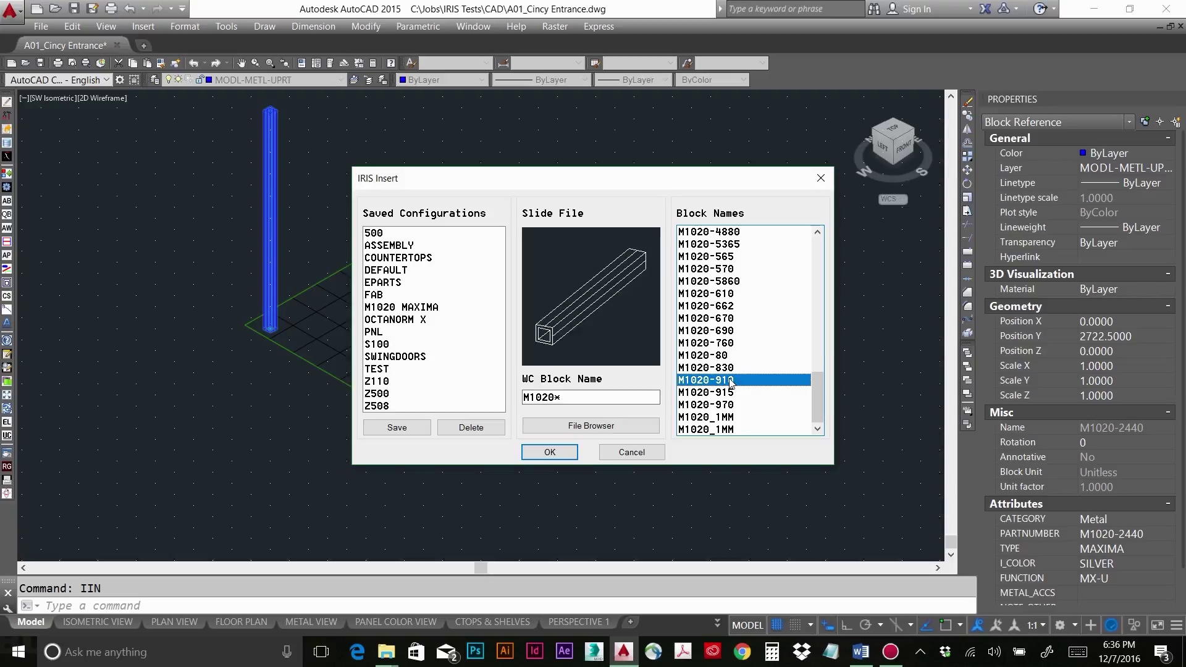
{"action": "double_click", "coordinate": [731, 382]}
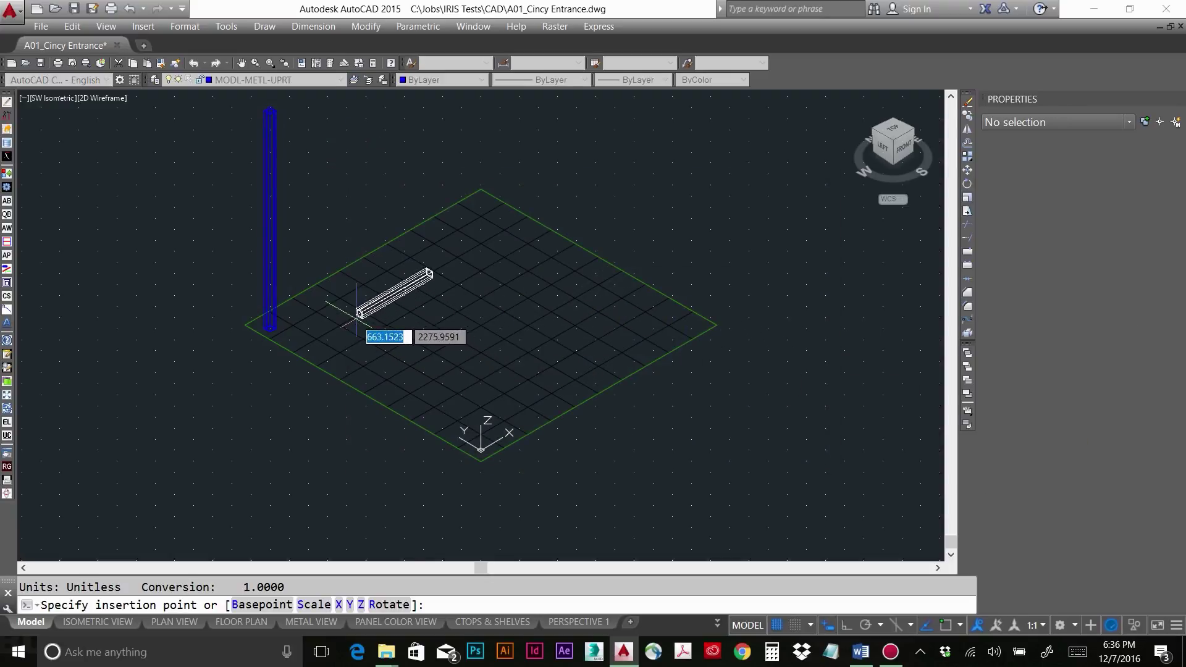
- With grid snap on, place the M1020-910 crosspiece at X 0, Y 2722.5 with scale 1 and rotation 0, and select it
{"action": "left_click", "coordinate": [796, 626]}
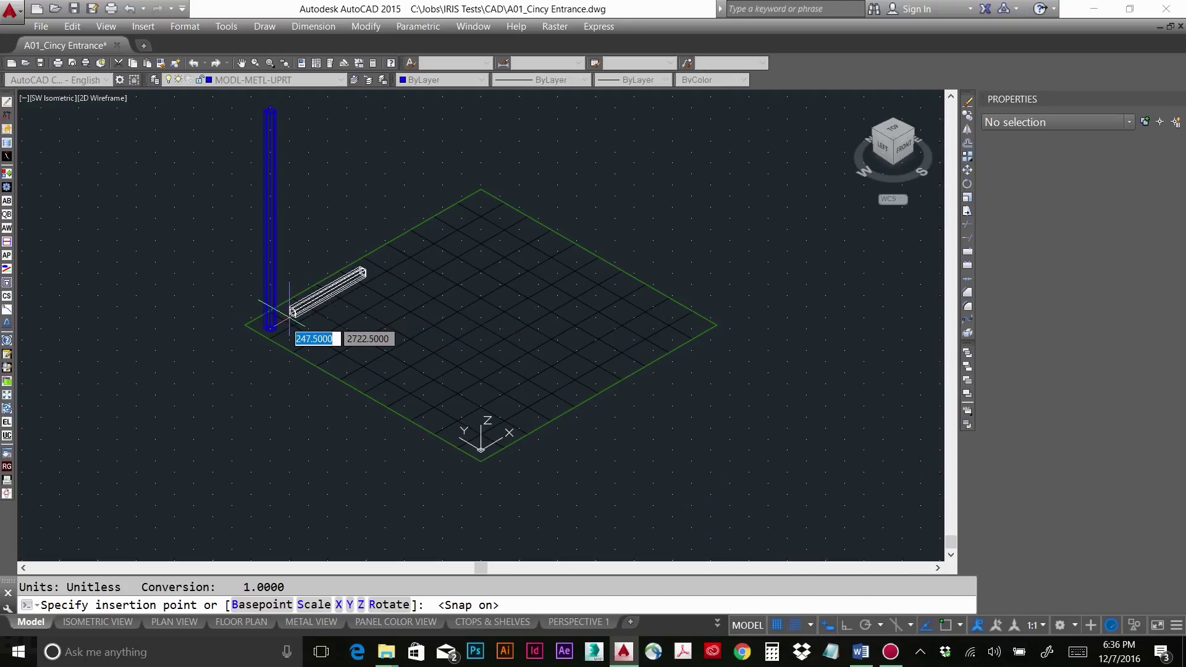
{"action": "left_click", "coordinate": [272, 323]}
{"action": "key", "text": "Return"}
{"action": "key", "text": "Return"}
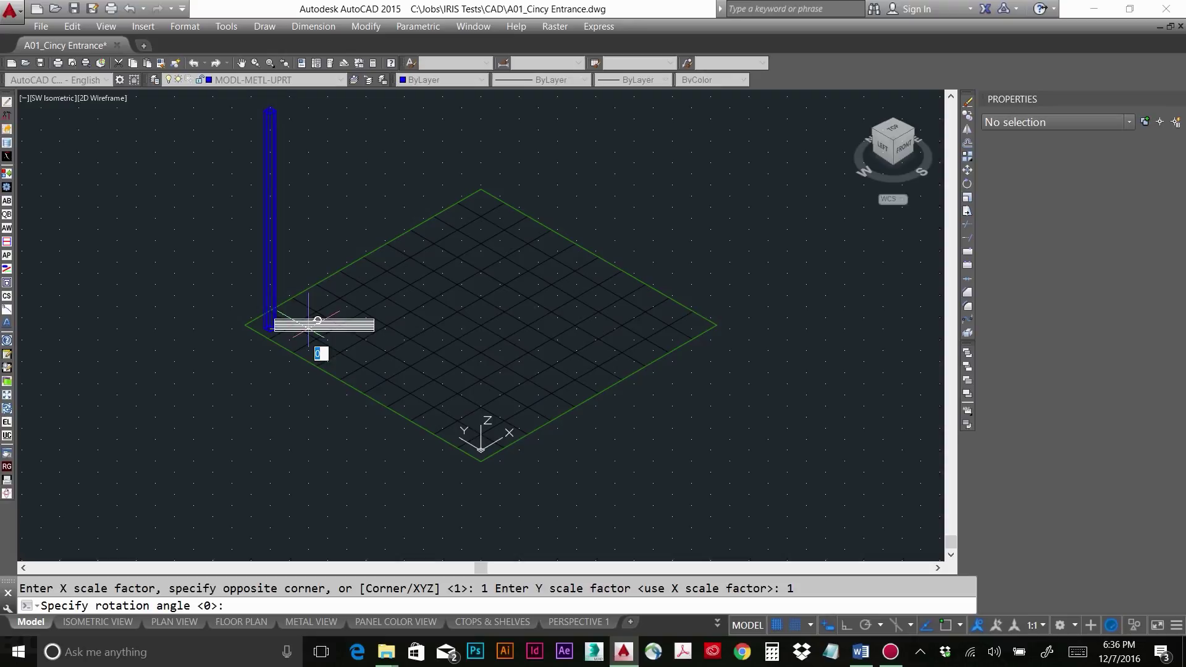
{"action": "key", "text": "Return"}
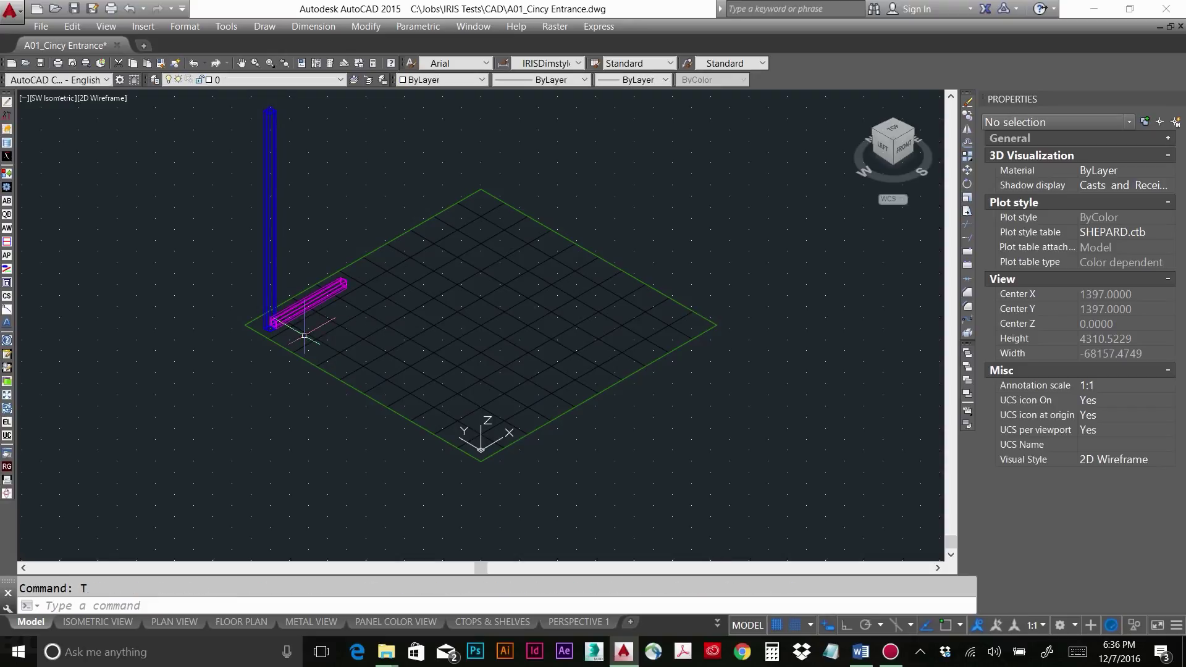
{"action": "left_click", "coordinate": [315, 301]}
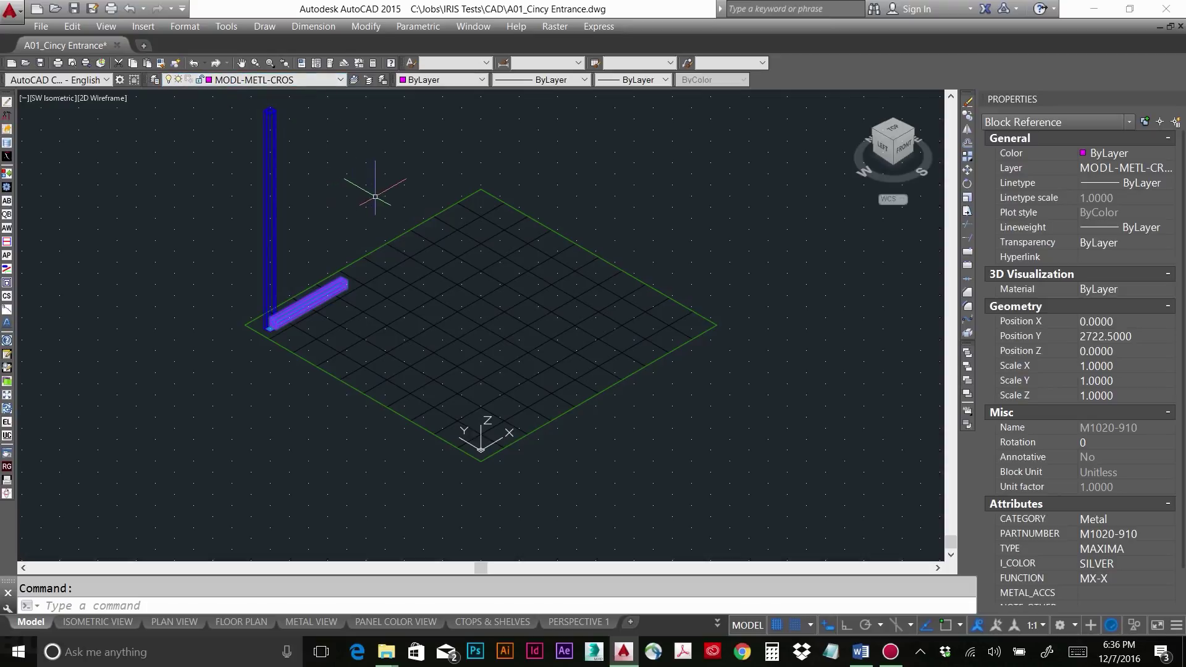
- Copy the upright from its base to the far end of the crosspiece, using grid snap for the points
{"action": "key", "text": "F9"}
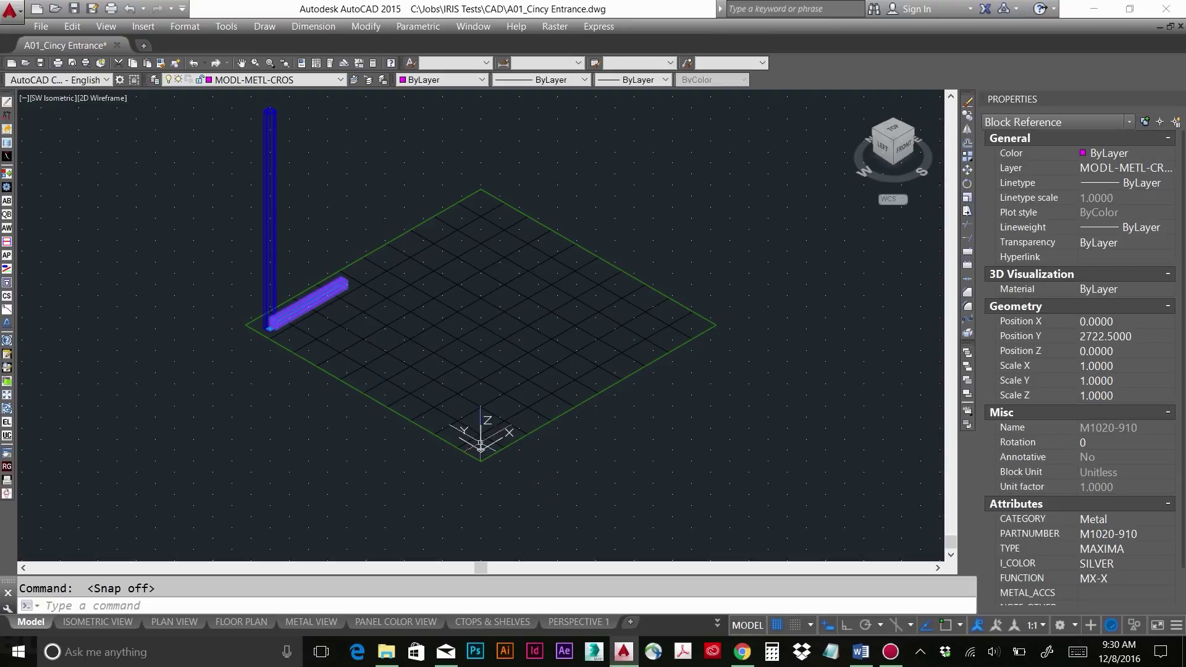
{"action": "key", "text": "Escape"}
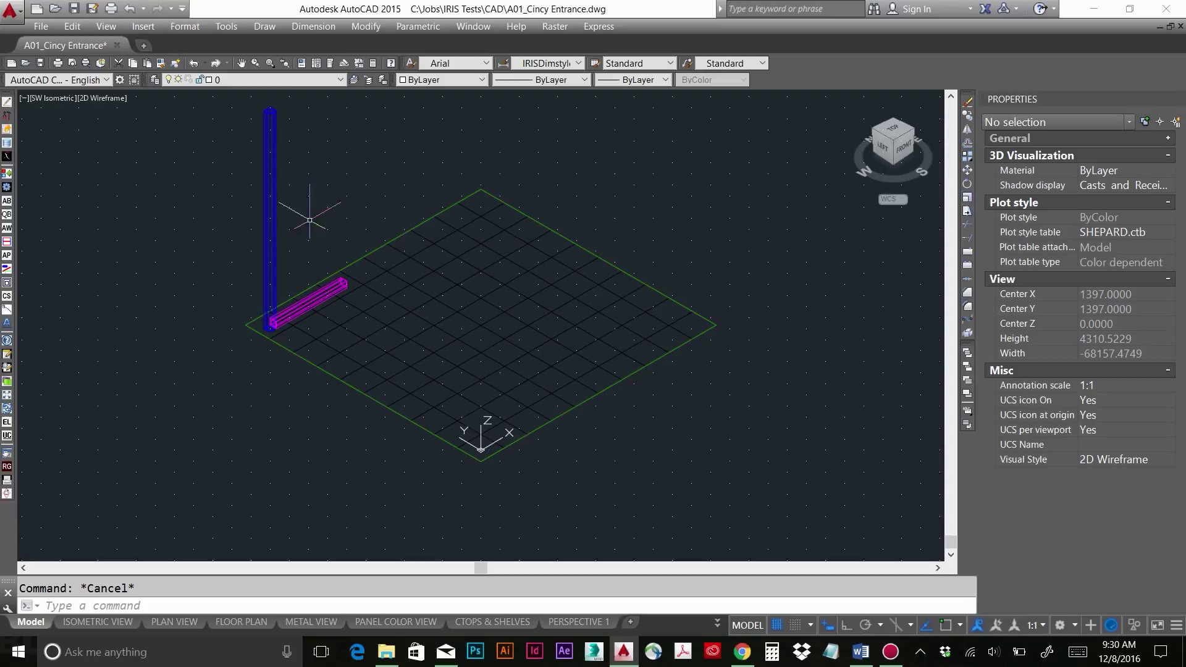
{"action": "left_click", "coordinate": [270, 213]}
{"action": "type", "text": "c"}
{"action": "key", "text": "Return"}
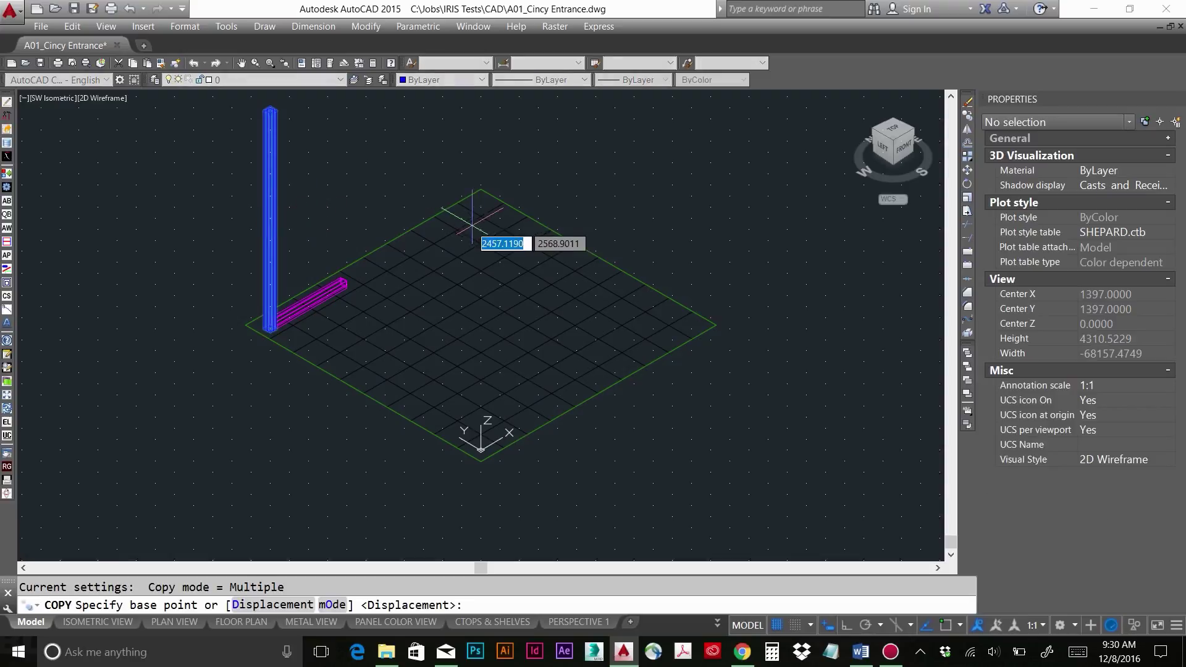
{"action": "left_click", "coordinate": [796, 625]}
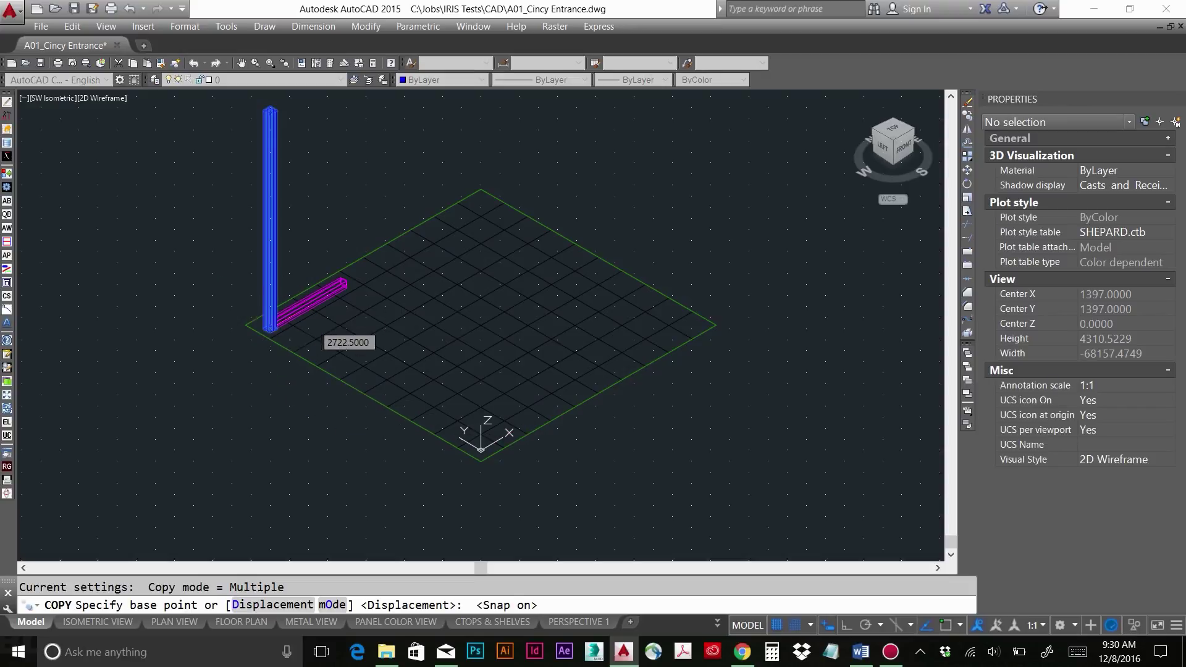
{"action": "left_click", "coordinate": [270, 328]}
{"action": "left_click", "coordinate": [346, 285]}
{"action": "key", "text": "Escape"}
- Copy the bottom crosspiece straight up to the top of the uprights with the offset @0,0,2360
{"action": "left_click", "coordinate": [301, 307]}
{"action": "type", "text": "c"}
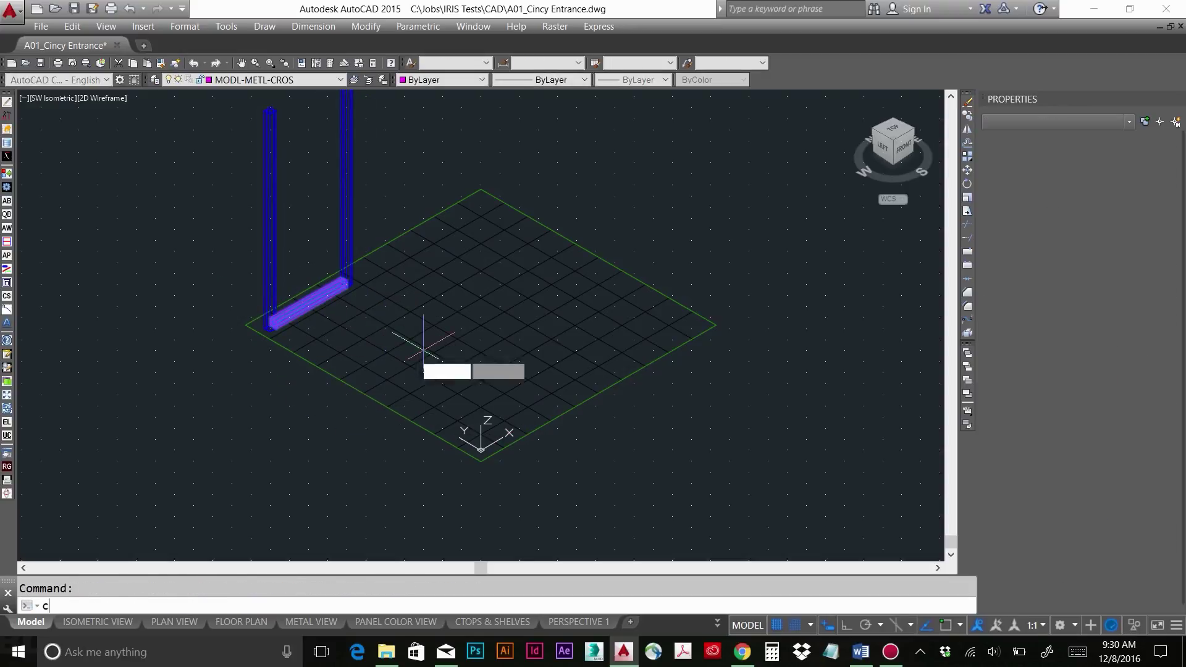
{"action": "key", "text": "Return"}
{"action": "left_click", "coordinate": [256, 334]}
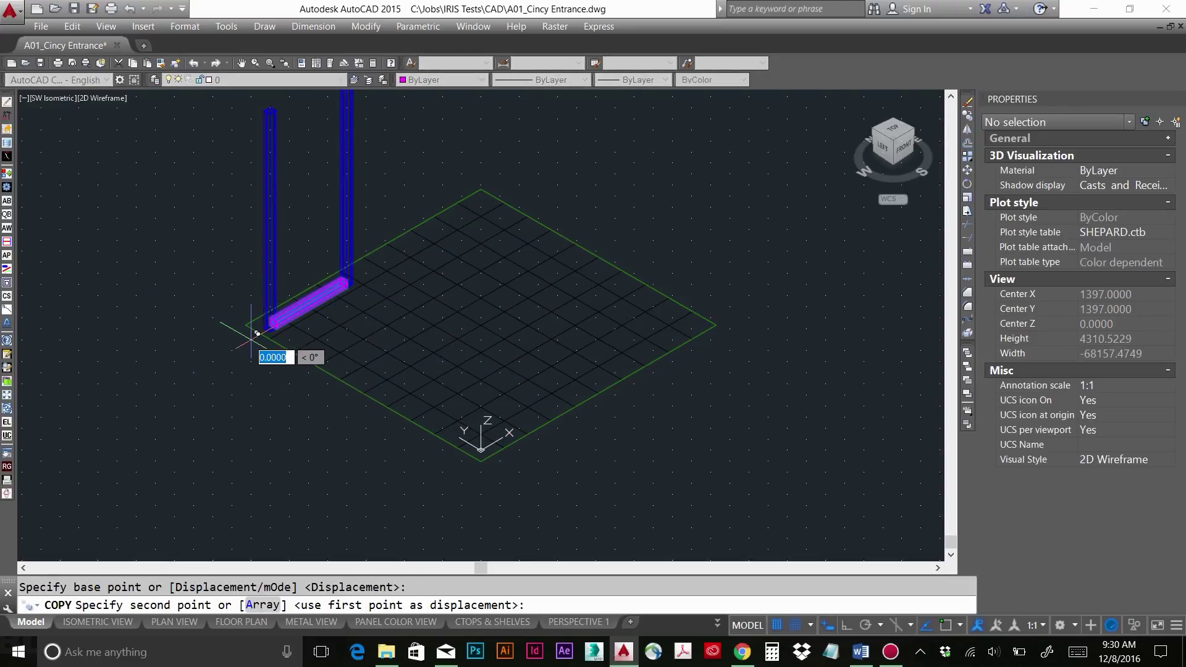
{"action": "type", "text": "@0,0,2360"}
{"action": "key", "text": "Return"}
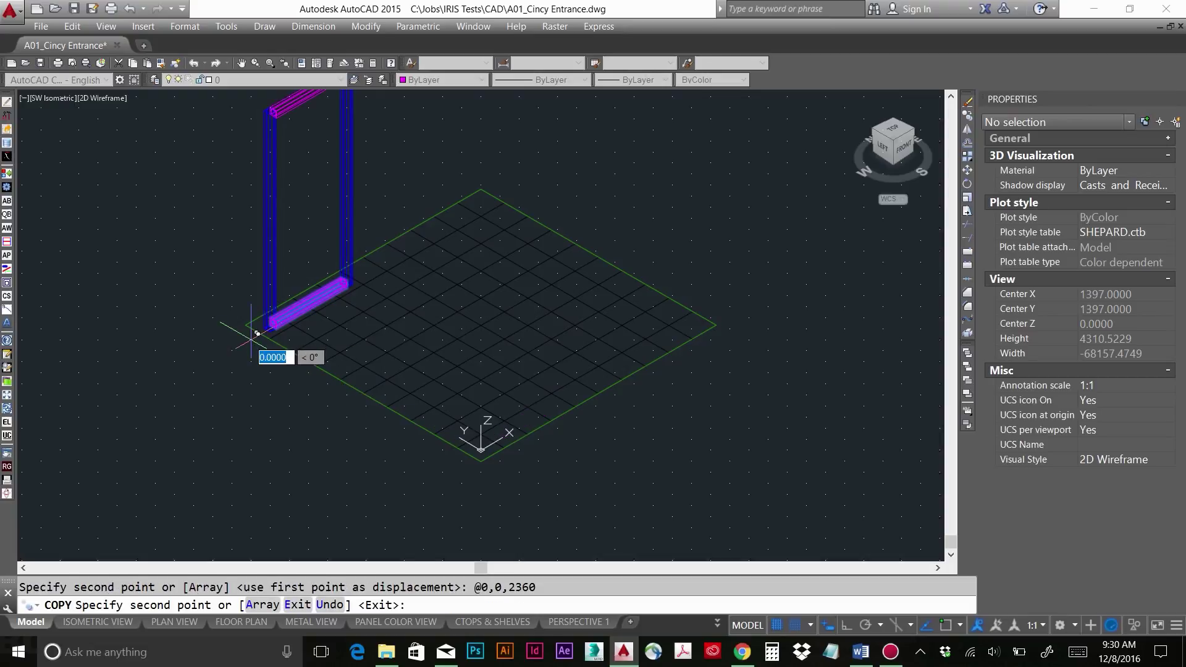
{"action": "key", "text": "Escape"}
{"action": "middle_click_drag", "start_coordinate": [442, 160], "coordinate": [442, 239]}
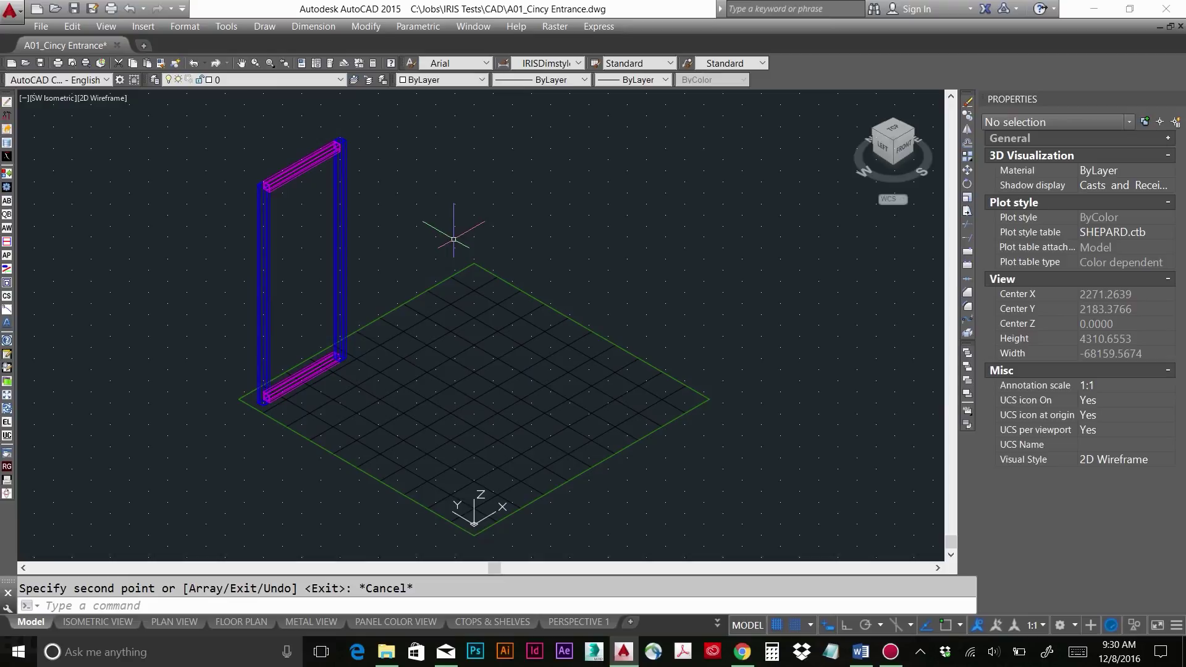
- Turn grid snap off, start IRIS Insert using IIN, and filter the block names by ME*
{"action": "key", "text": "F9"}
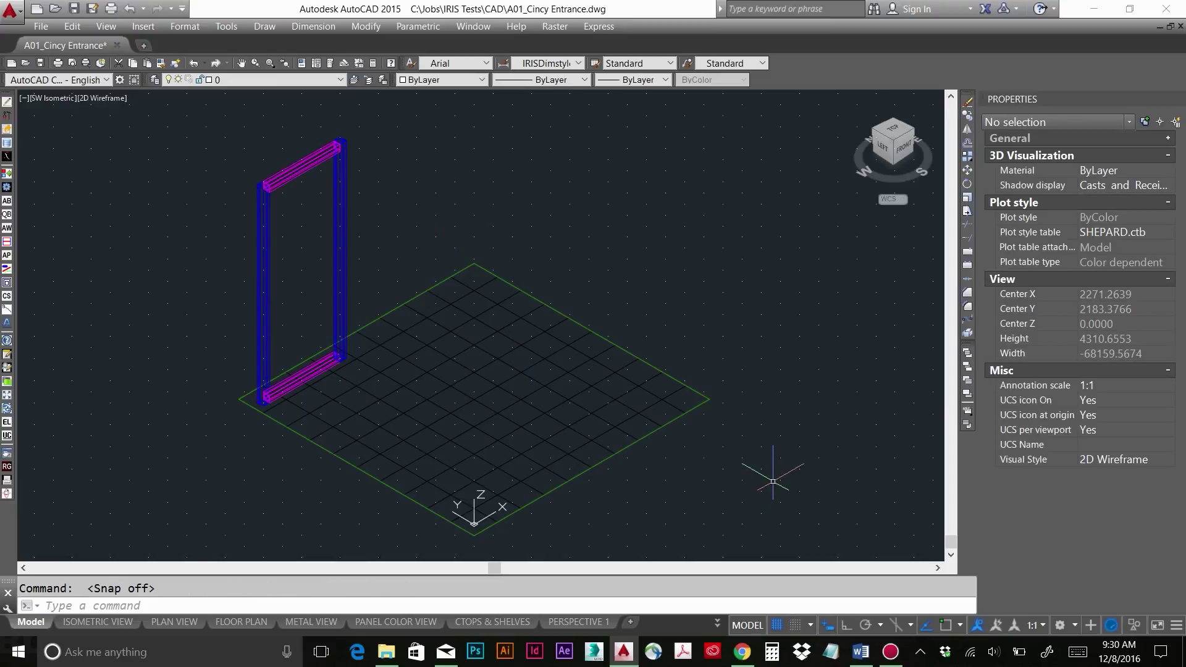
{"action": "type", "text": "IIN"}
{"action": "key", "text": "Return"}
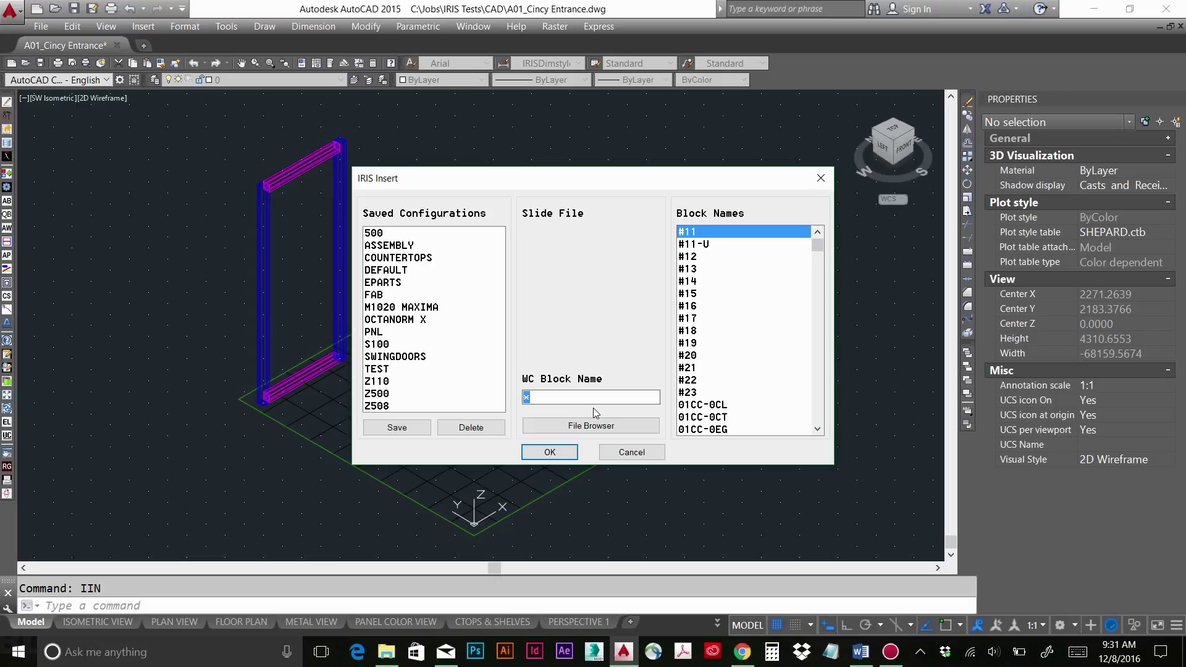
{"action": "type", "text": "m"}
{"action": "key", "text": "BackSpace"}
{"action": "key", "text": "BackSpace"}
{"action": "type", "text": "ME"}
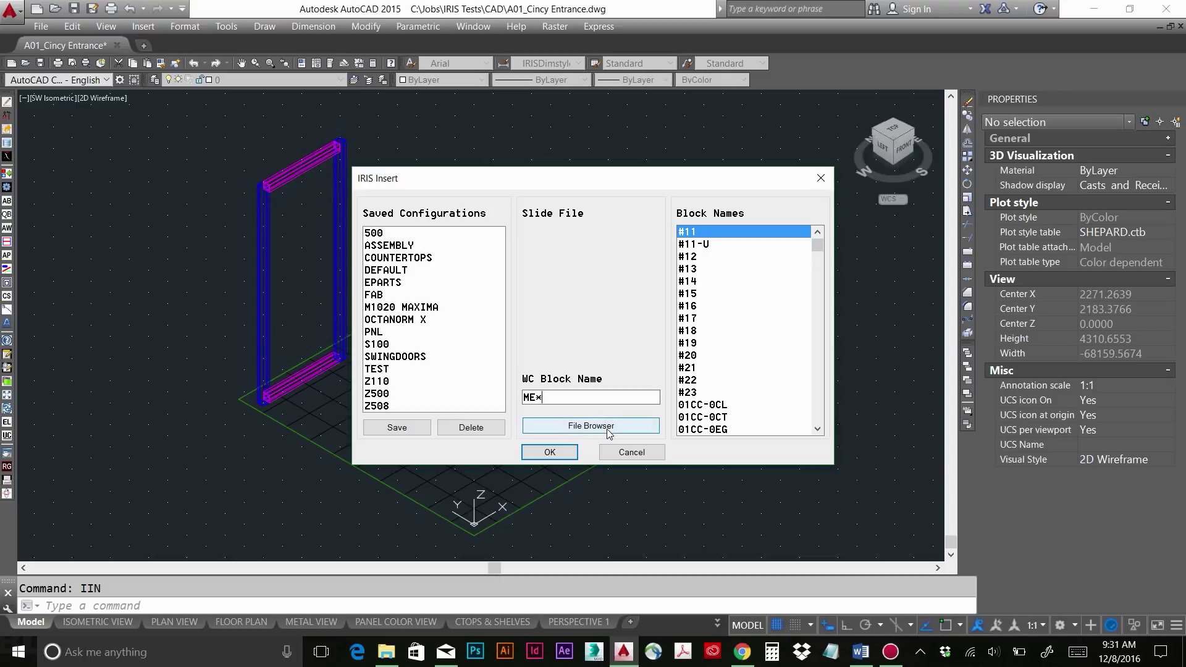
{"action": "left_click_drag", "start_coordinate": [543, 398], "coordinate": [537, 398]}
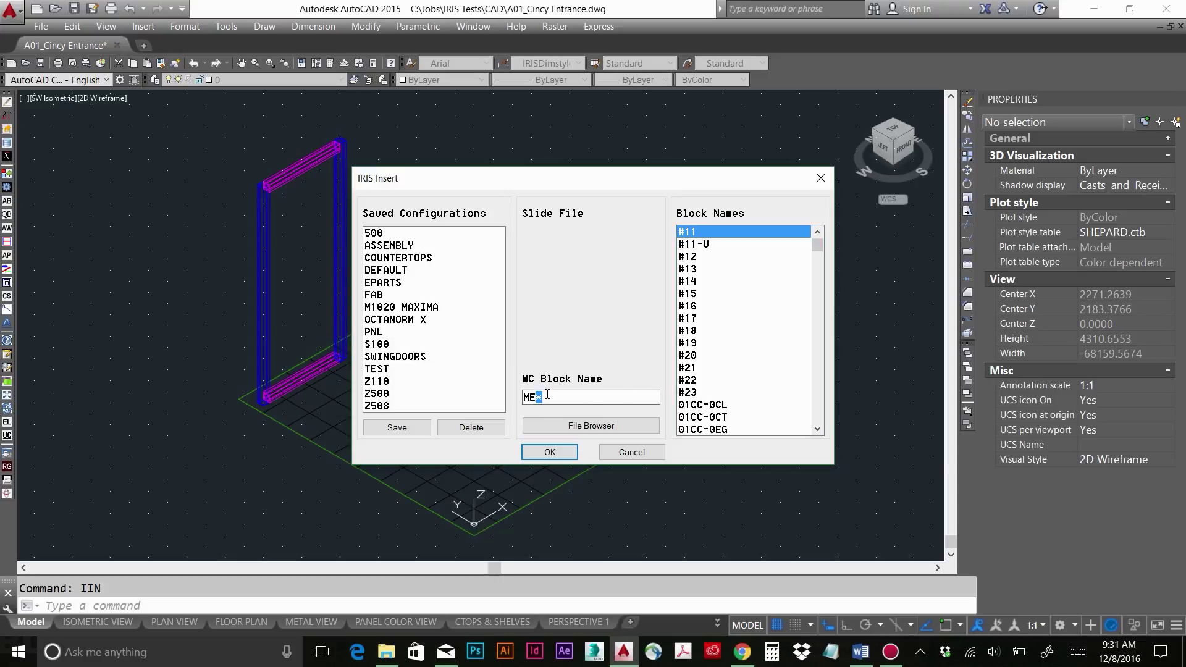
{"action": "key", "text": "Tab"}
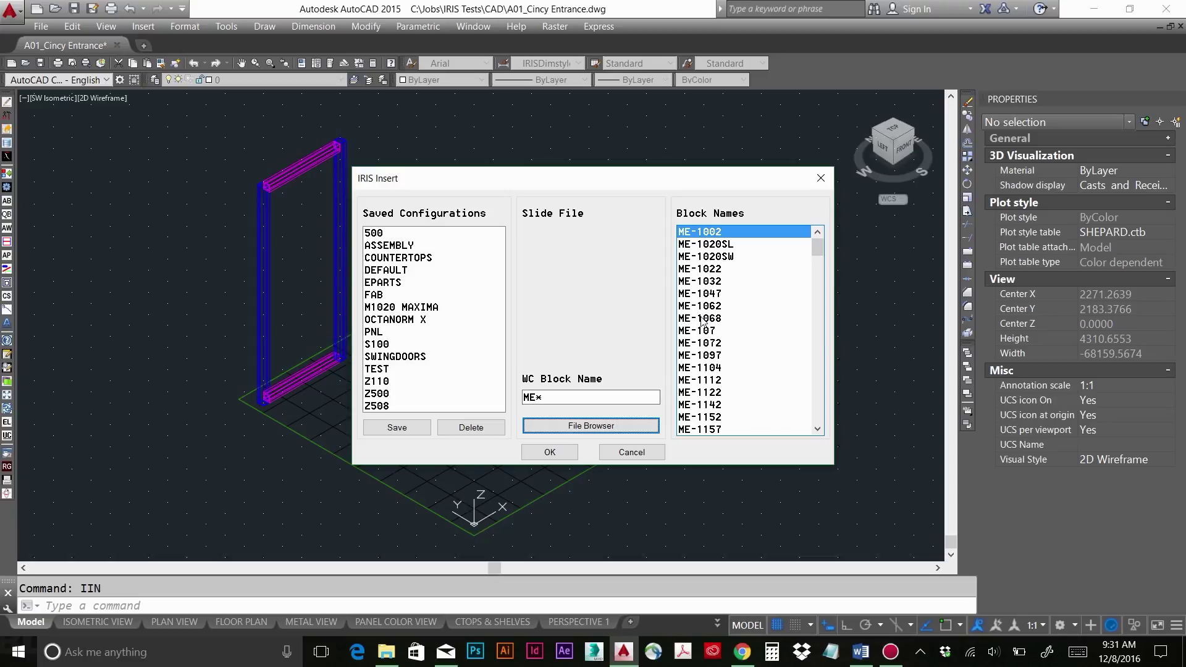
- Choose the ME-2292 panel block from the filtered names for insertion
{"action": "left_click", "coordinate": [546, 399]}
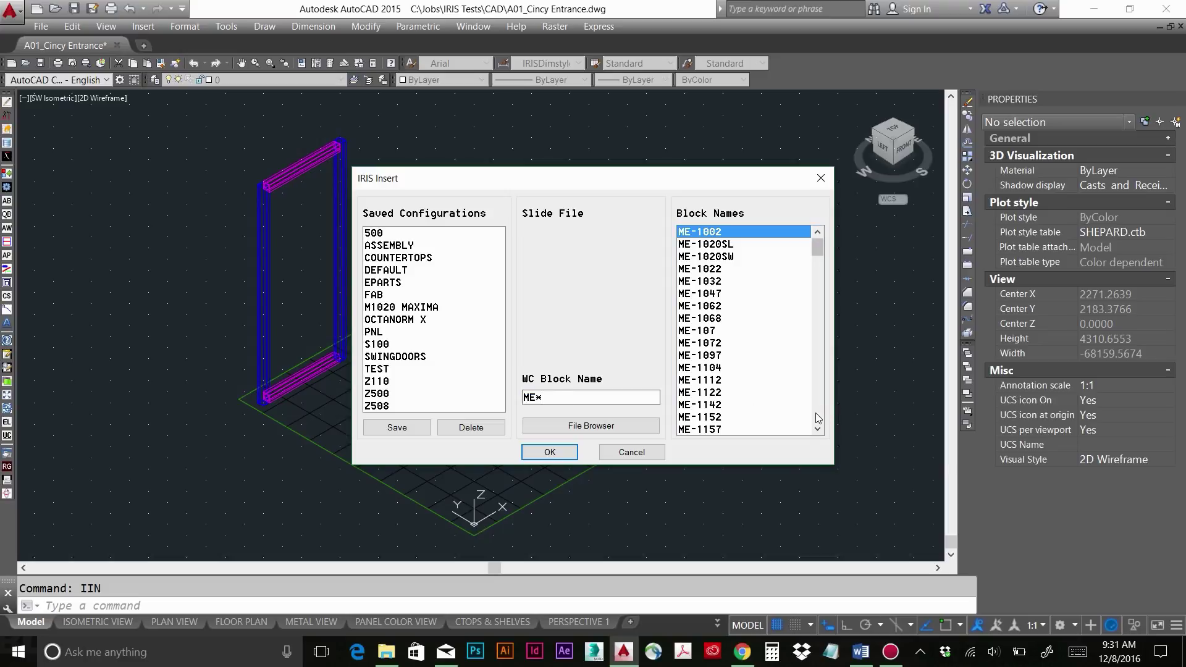
{"action": "scroll", "coordinate": [819, 419], "scroll_direction": "down", "scroll_amount": 20}
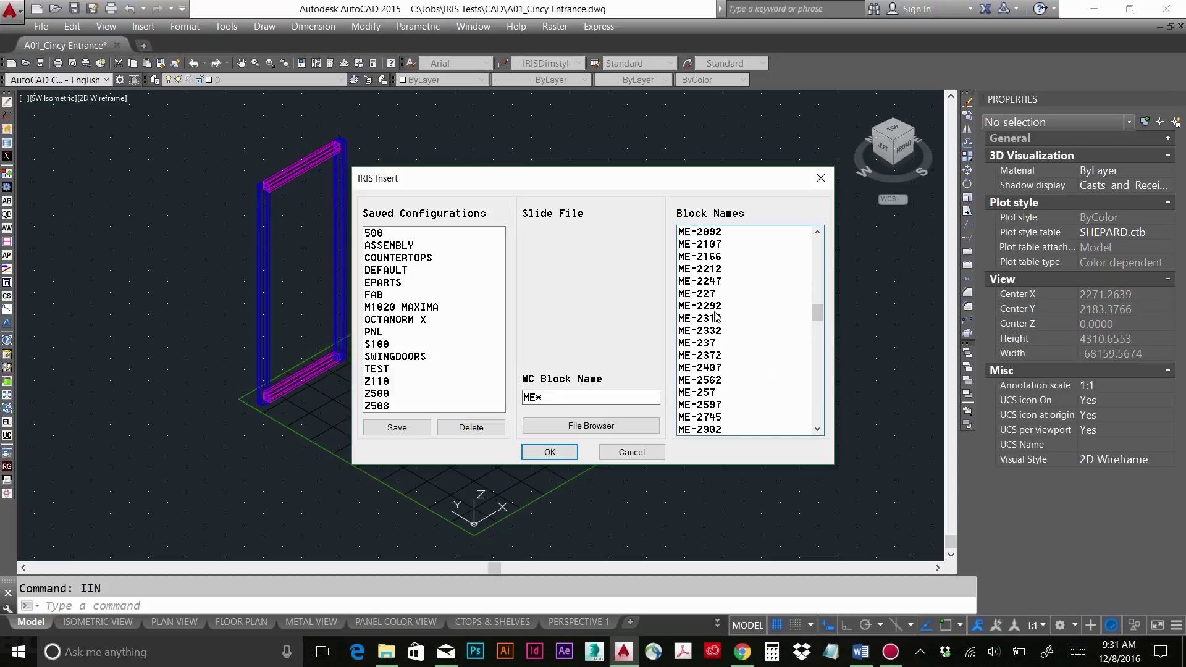
{"action": "left_click", "coordinate": [714, 307]}
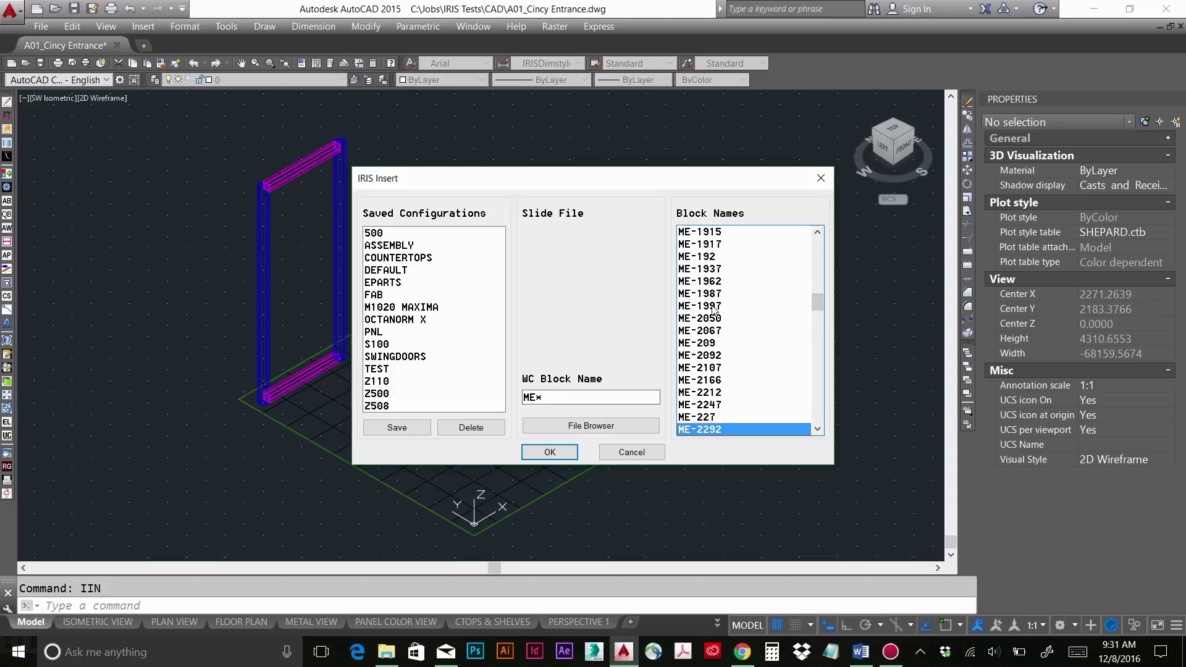
{"action": "double_click", "coordinate": [714, 430]}
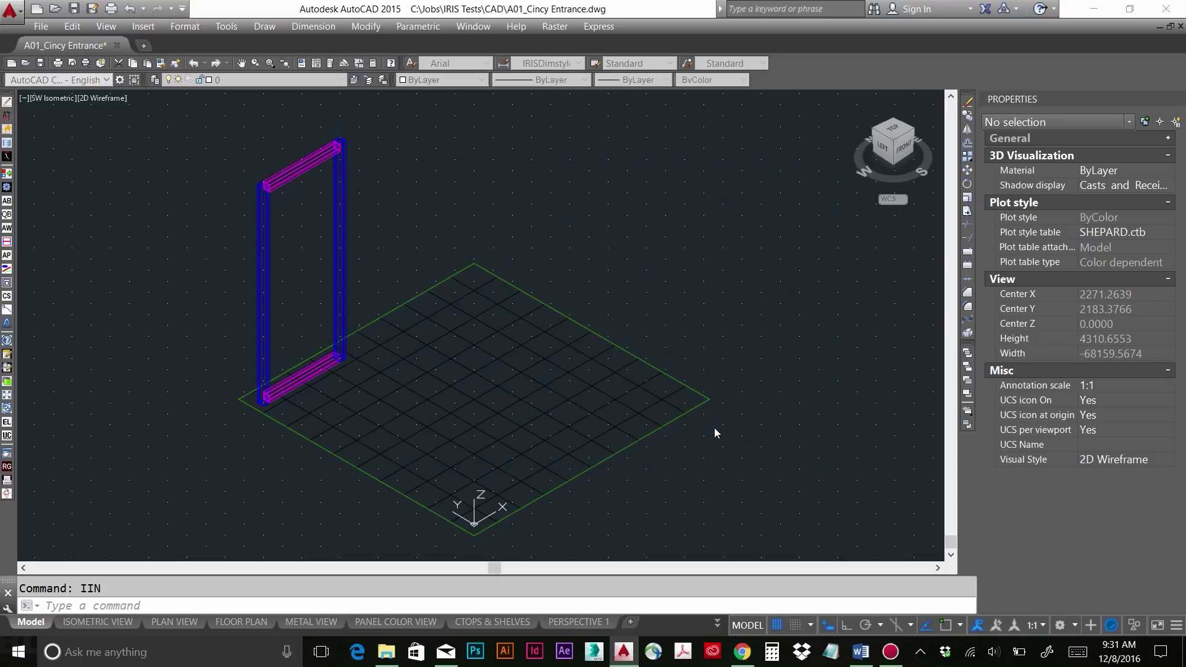
- With grid snap on, place the ME-2292 panel at X 0, Y 2722.5 with scale 1 and rotation 0
{"action": "left_click", "coordinate": [795, 625]}
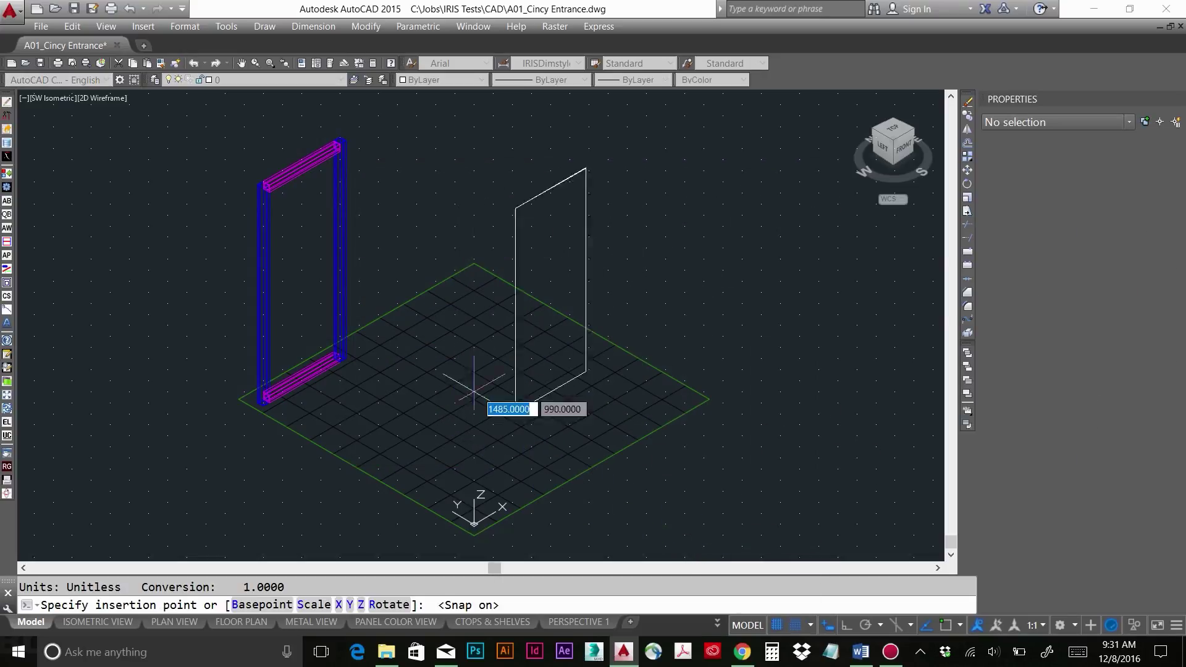
{"action": "left_click", "coordinate": [267, 401]}
{"action": "key", "text": "Return"}
{"action": "key", "text": "Return"}
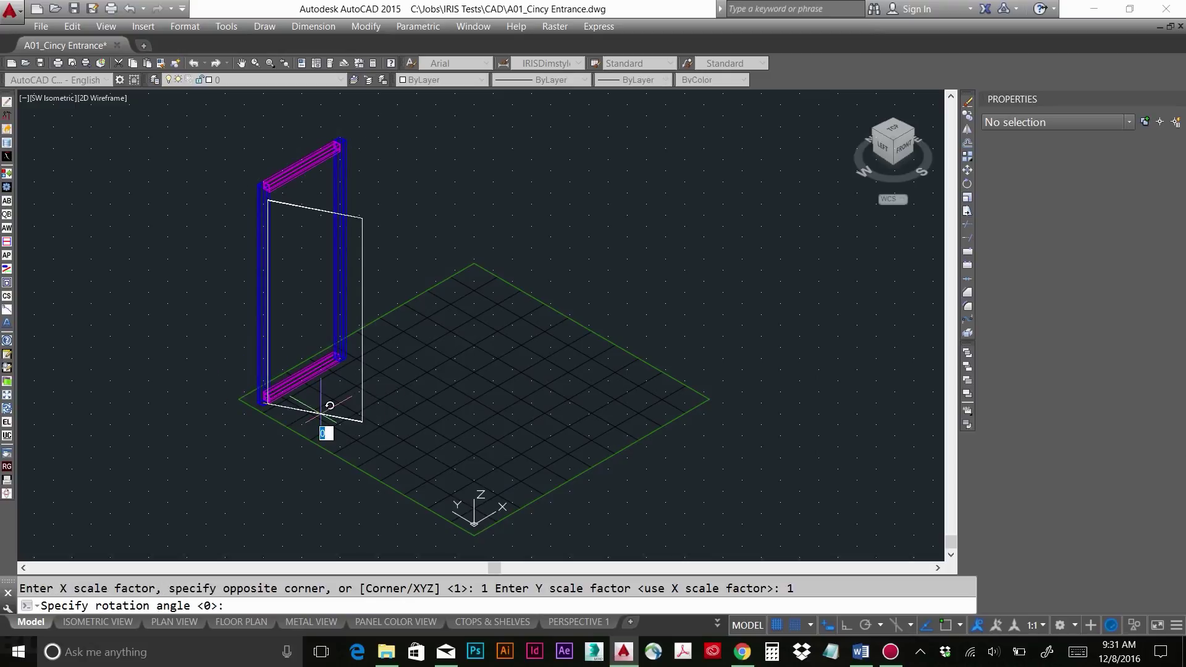
{"action": "key", "text": "Return"}
{"action": "key", "text": "Escape"}
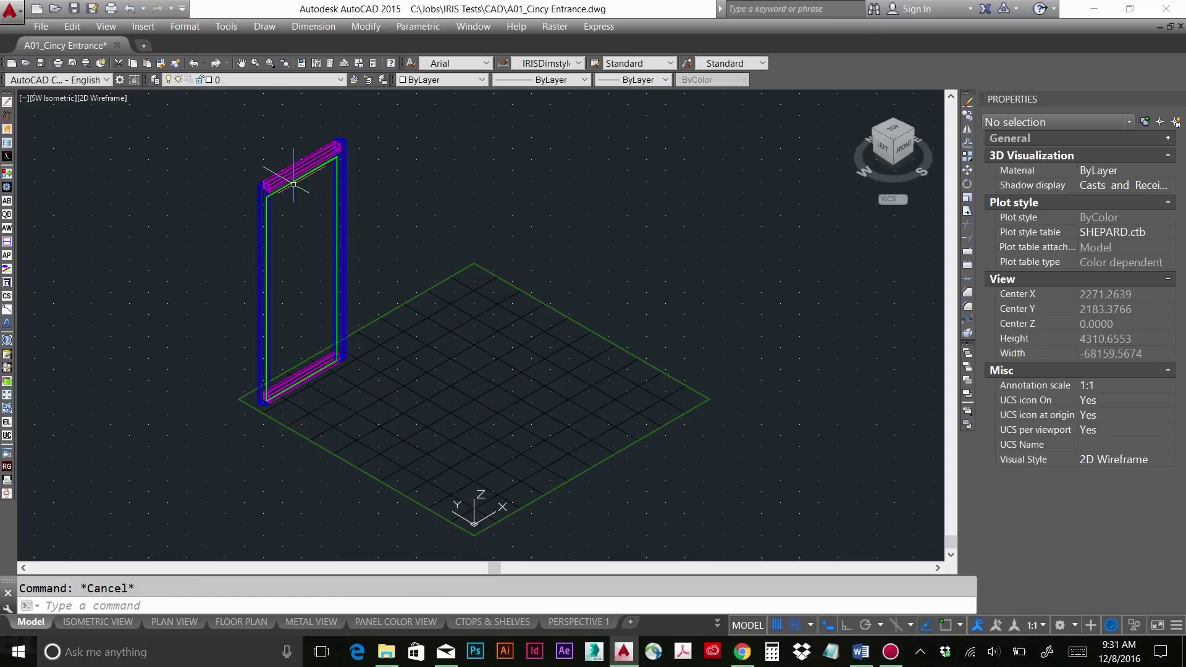
- Set the panel's Z position to 80 so it sits above the bottom crosspiece, and turn grid snap off
{"action": "left_click", "coordinate": [294, 184]}
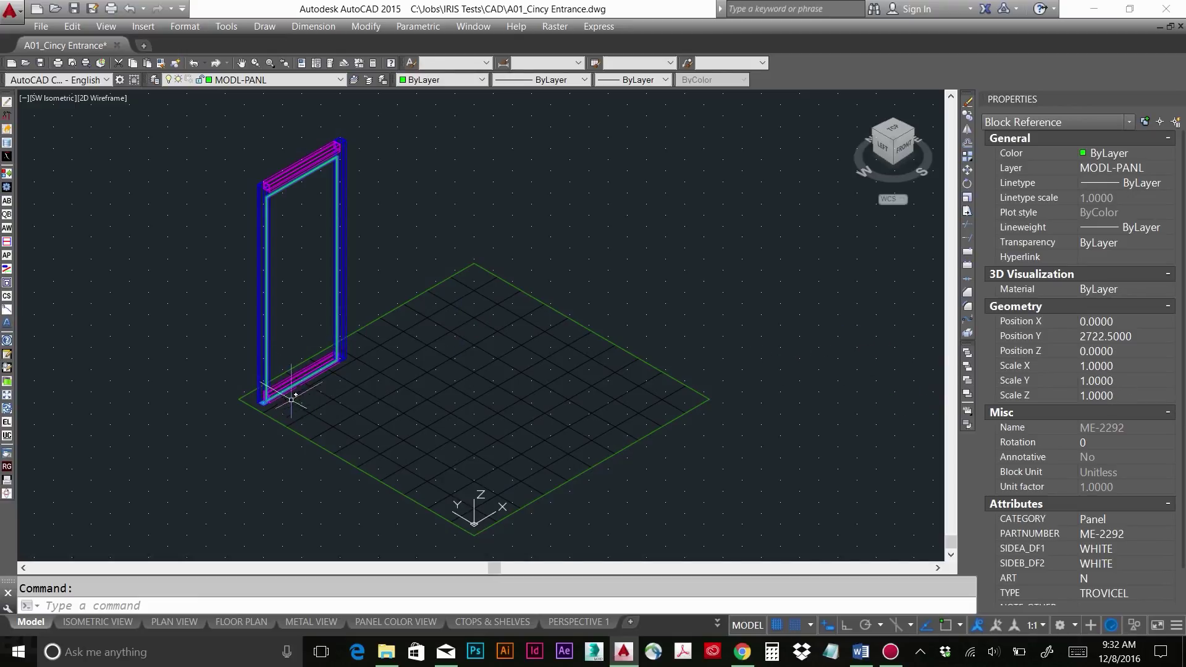
{"action": "left_click", "coordinate": [1126, 352]}
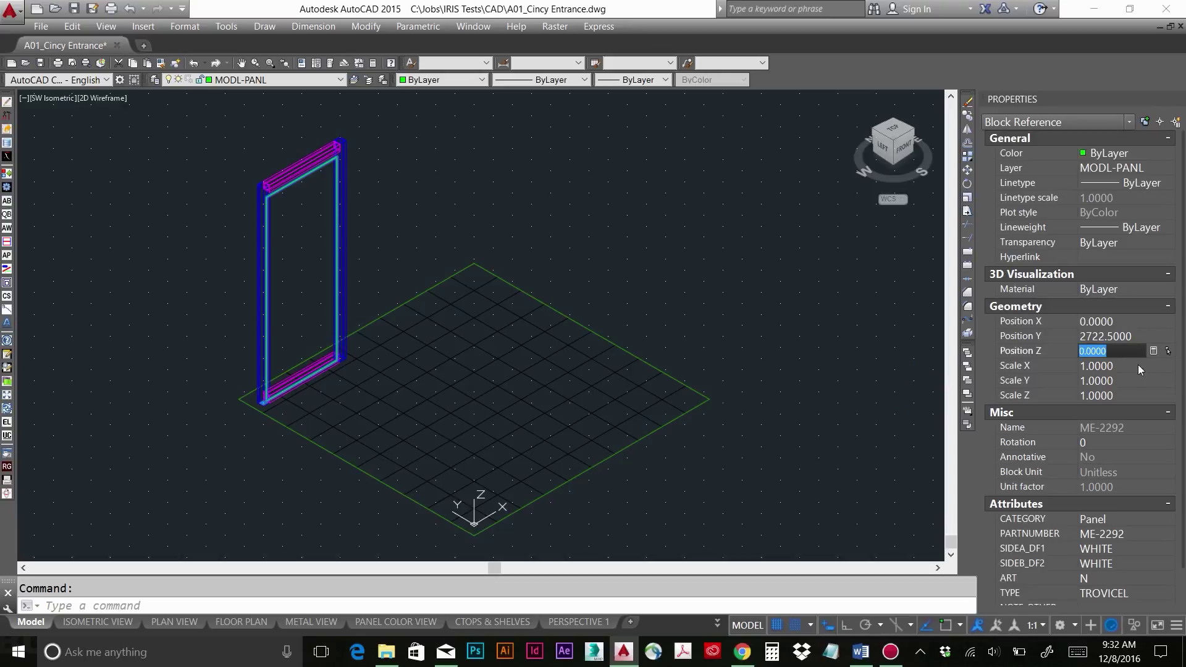
{"action": "type", "text": "80"}
{"action": "key", "text": "Tab"}
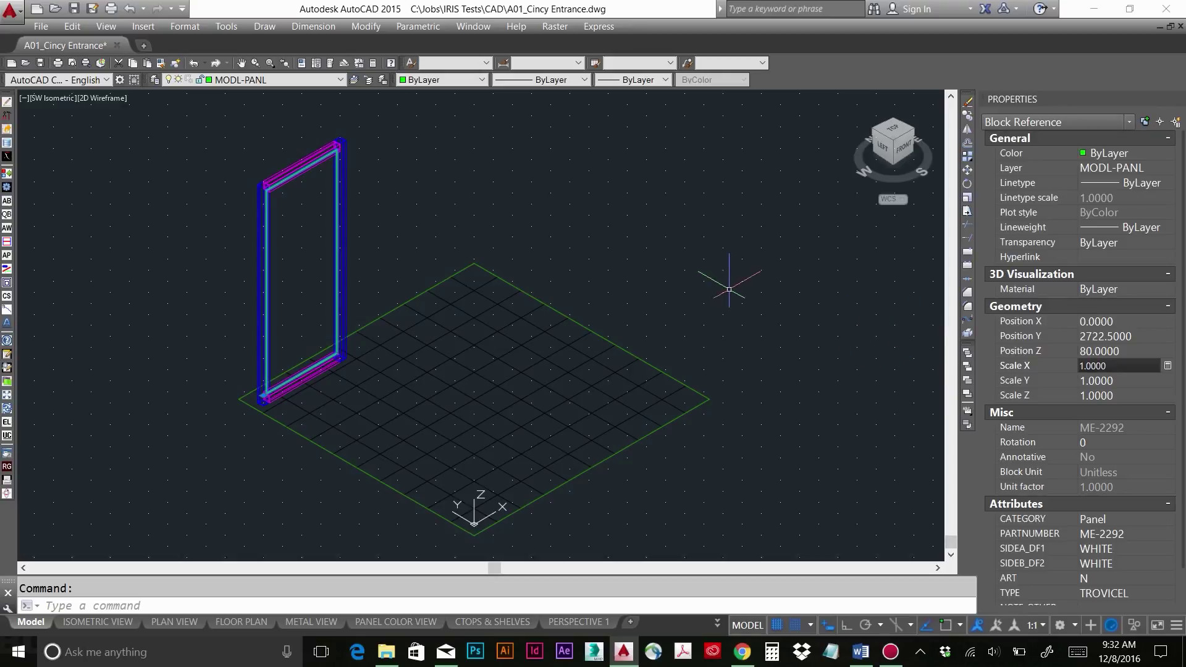
{"action": "key", "text": "Escape"}
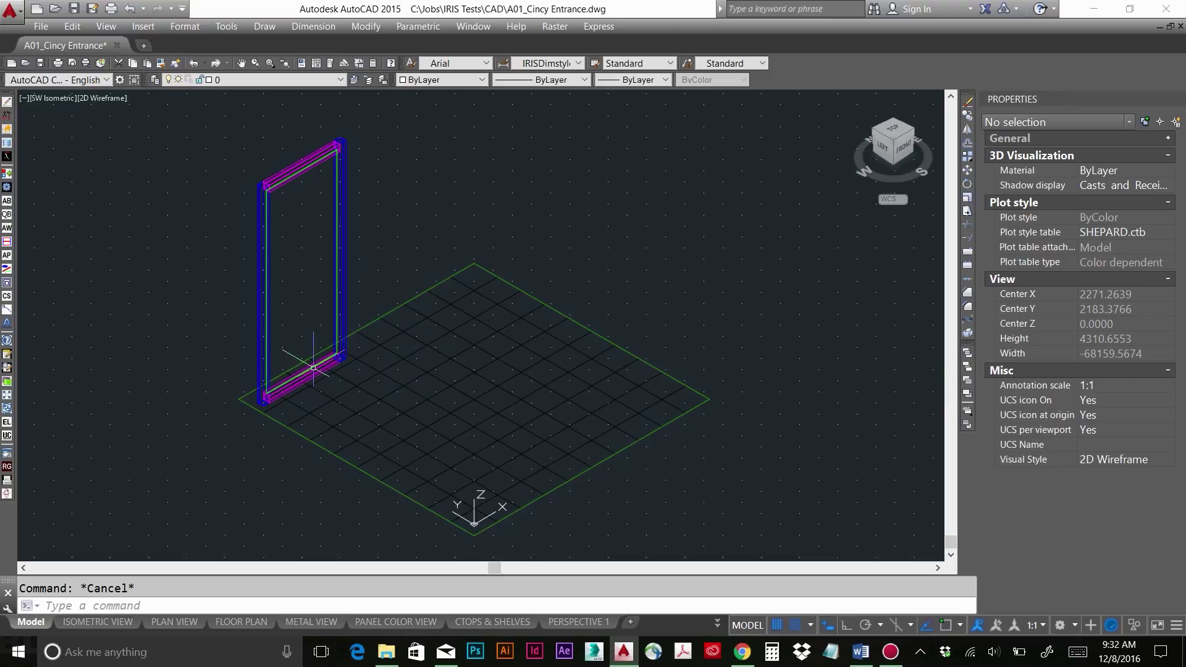
{"action": "key", "text": "F9"}
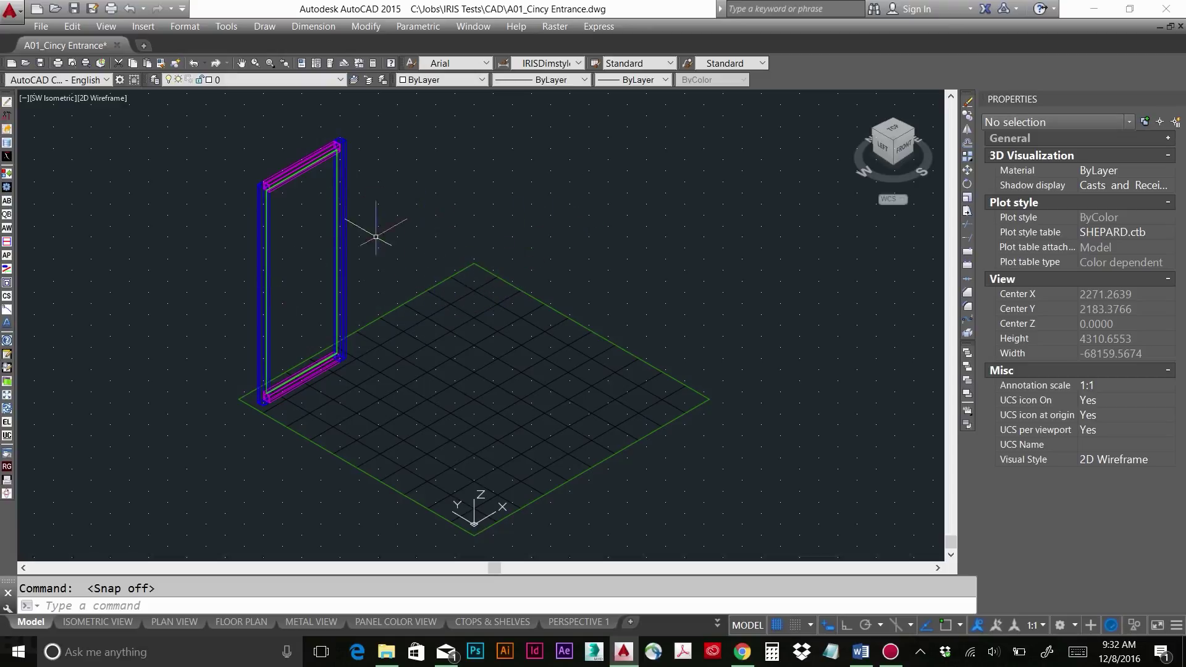
{"action": "left_click", "coordinate": [513, 234]}
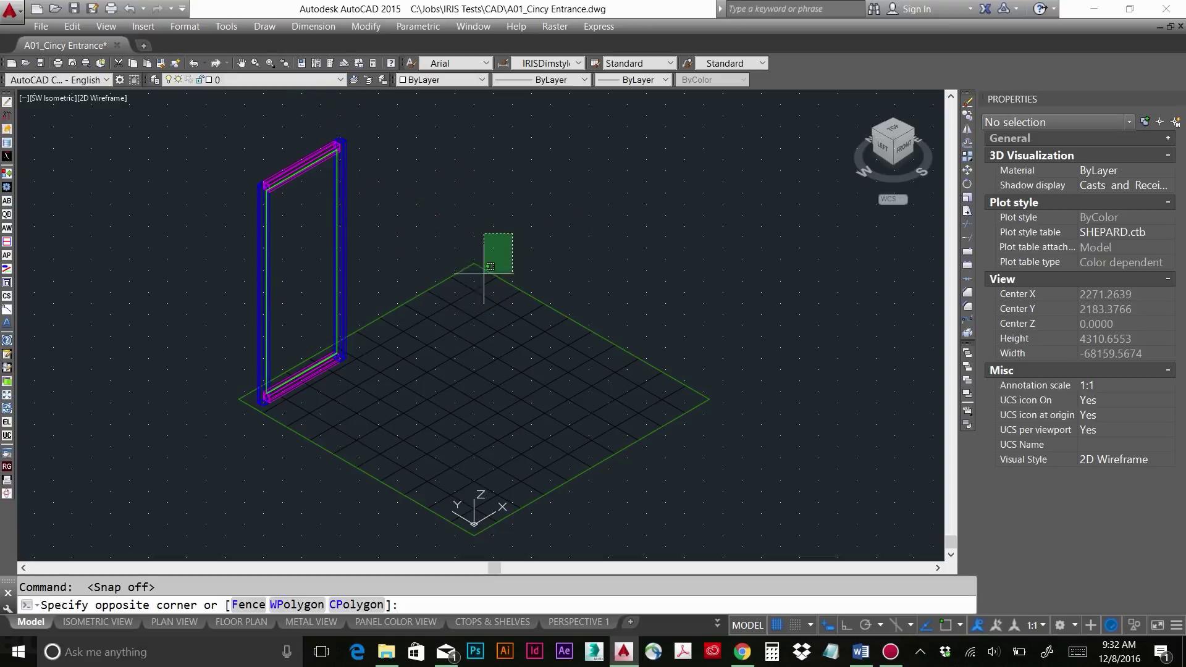
{"action": "left_click", "coordinate": [484, 273]}
{"action": "key", "text": "Escape"}
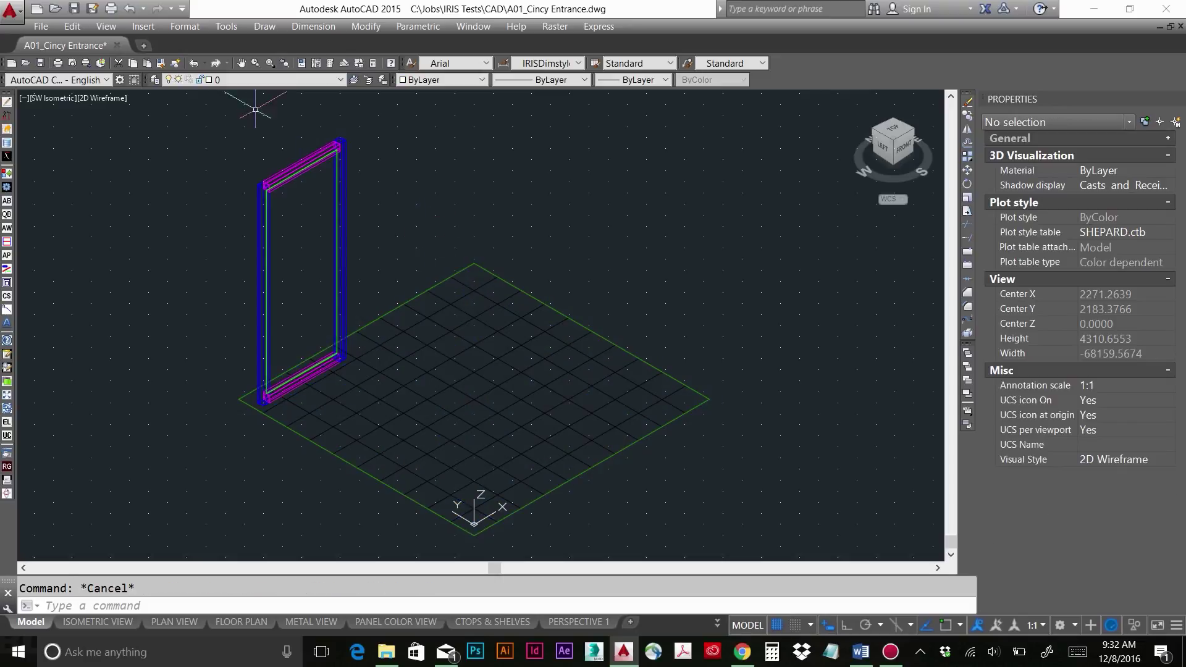
- Lock the MODL-MISC-GRID layer so the booth grid cannot be selected
{"action": "left_click", "coordinate": [260, 80]}
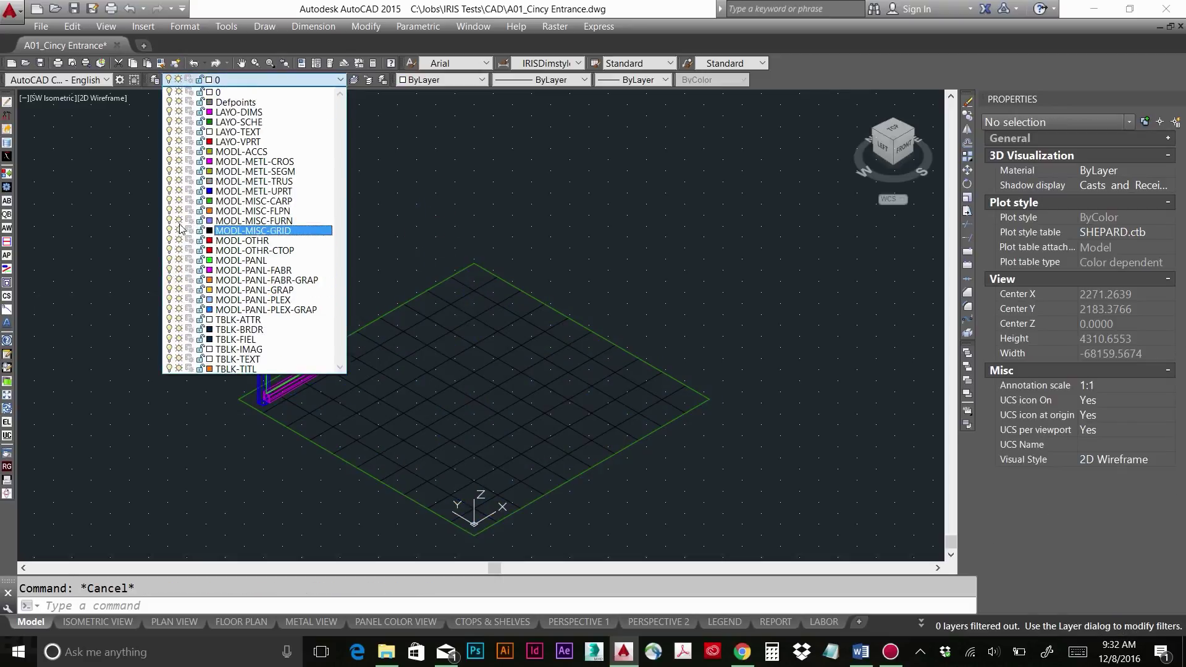
{"action": "left_click", "coordinate": [200, 201]}
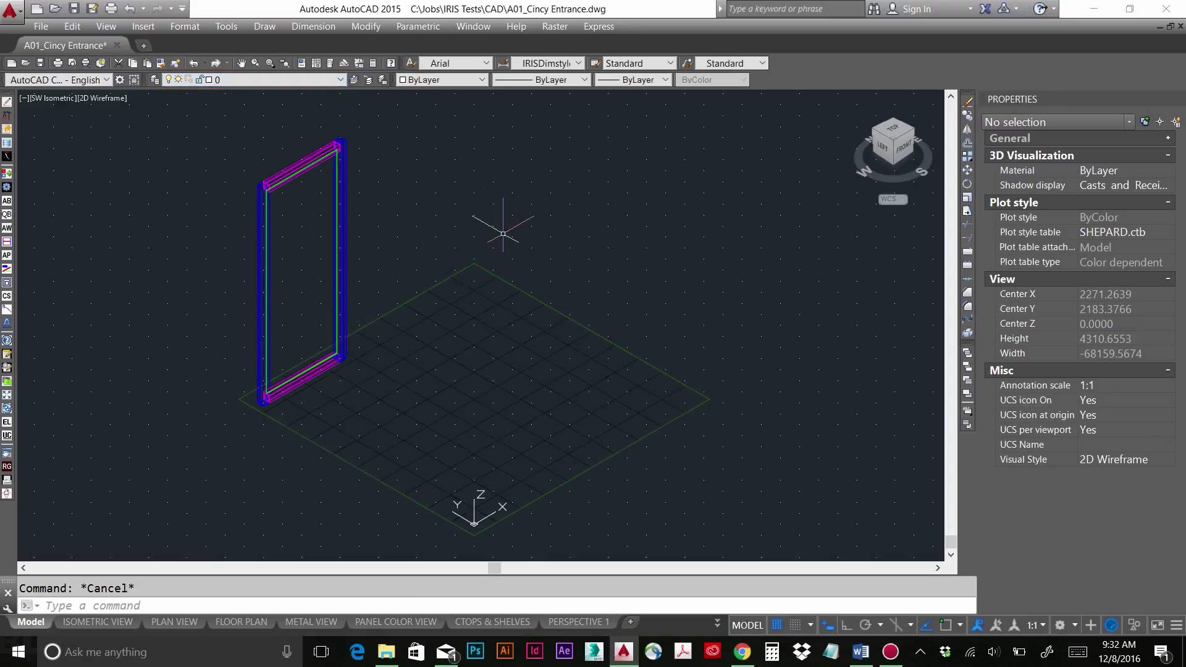
- With grid snap on, copy the bay's panel, two crosspieces and far upright three times end to end along X to form four bays
{"action": "left_click", "coordinate": [423, 119]}
{"action": "left_click", "coordinate": [319, 421]}
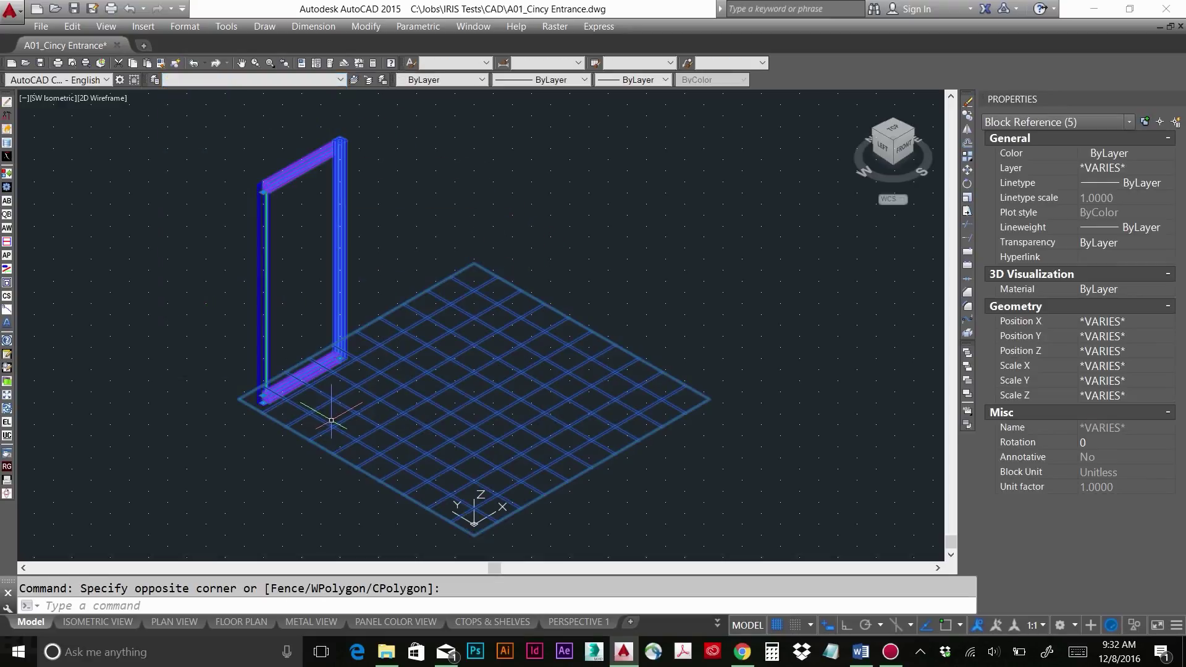
{"action": "type", "text": "co"}
{"action": "key", "text": "Return"}
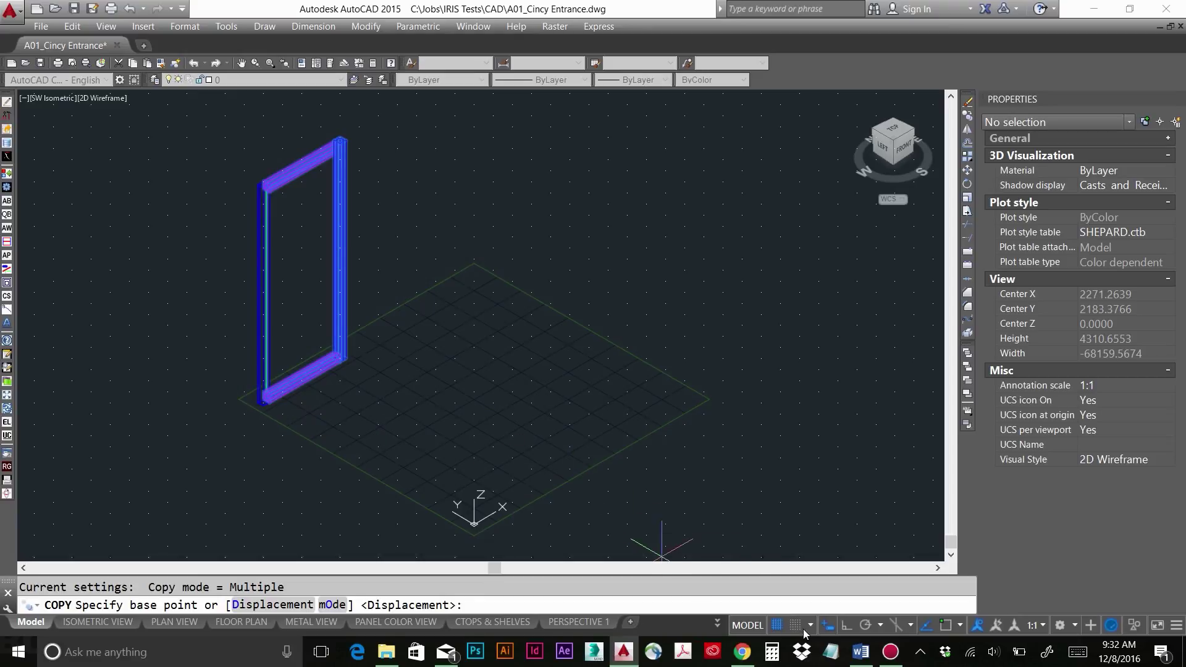
{"action": "left_click", "coordinate": [796, 625]}
{"action": "left_click", "coordinate": [263, 402]}
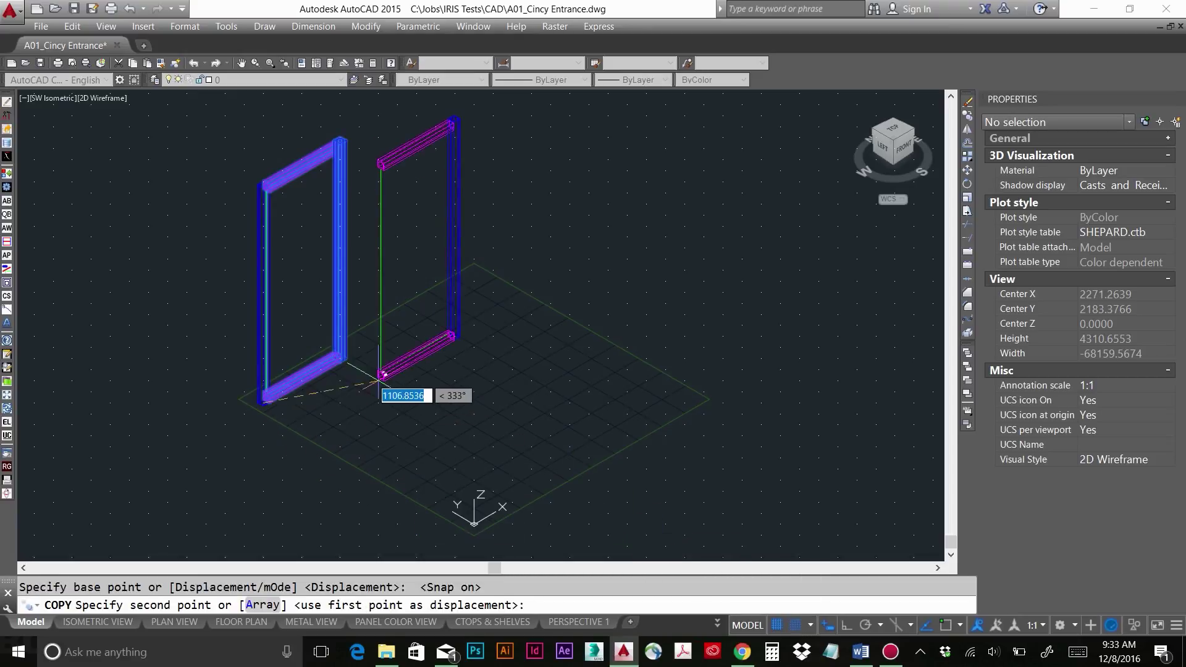
{"action": "left_click", "coordinate": [341, 357]}
{"action": "left_click", "coordinate": [417, 311]}
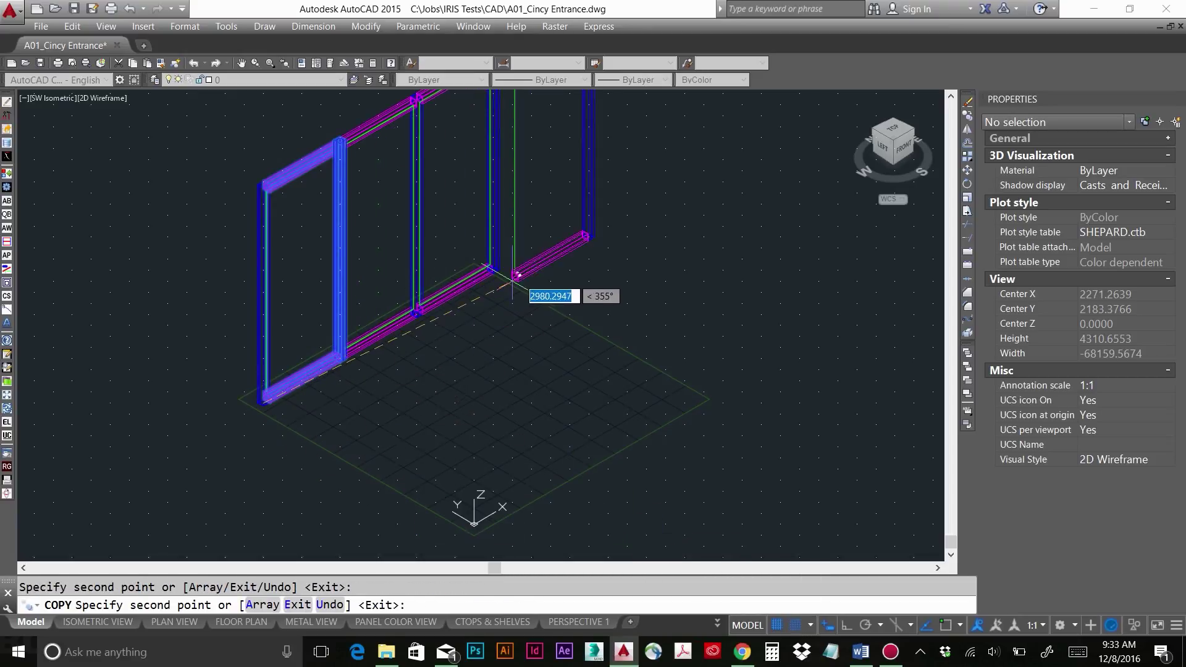
{"action": "left_click", "coordinate": [494, 265]}
{"action": "left_click", "coordinate": [571, 220]}
{"action": "key", "text": "Escape"}
{"action": "middle_click_drag", "start_coordinate": [481, 280], "coordinate": [316, 406]}
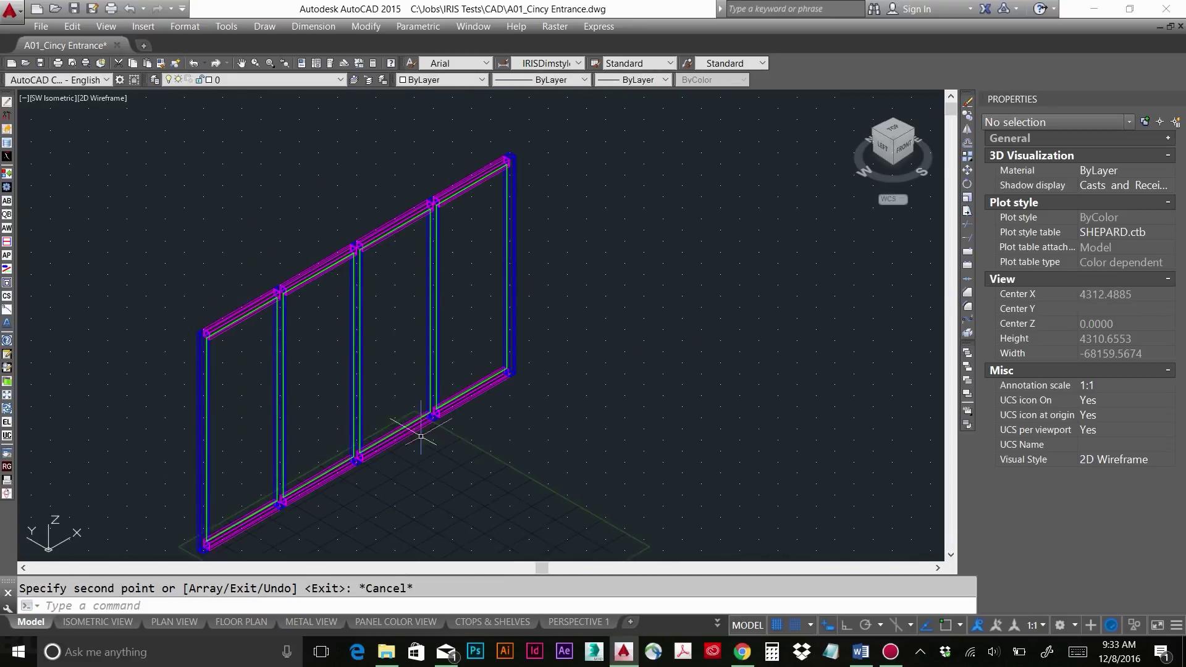
{"action": "middle_click_drag", "start_coordinate": [386, 426], "coordinate": [529, 380]}
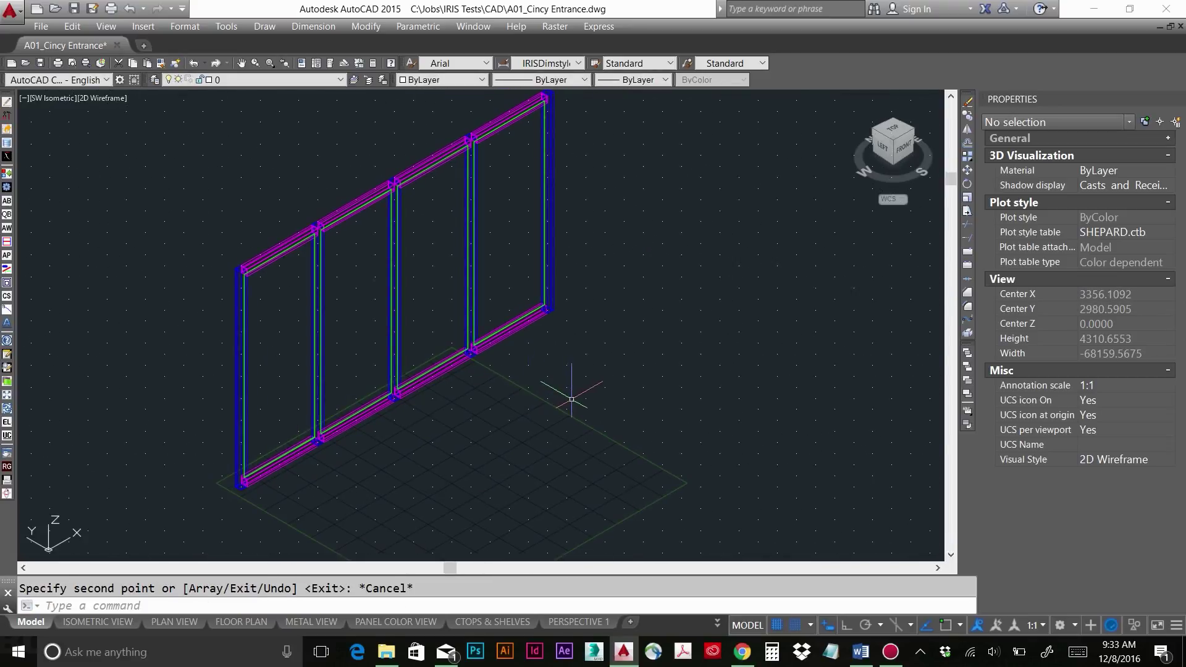
- Turn grid snap off and set the ART attribute of the two middle ME-2292 panels to S
{"action": "key", "text": "F9"}
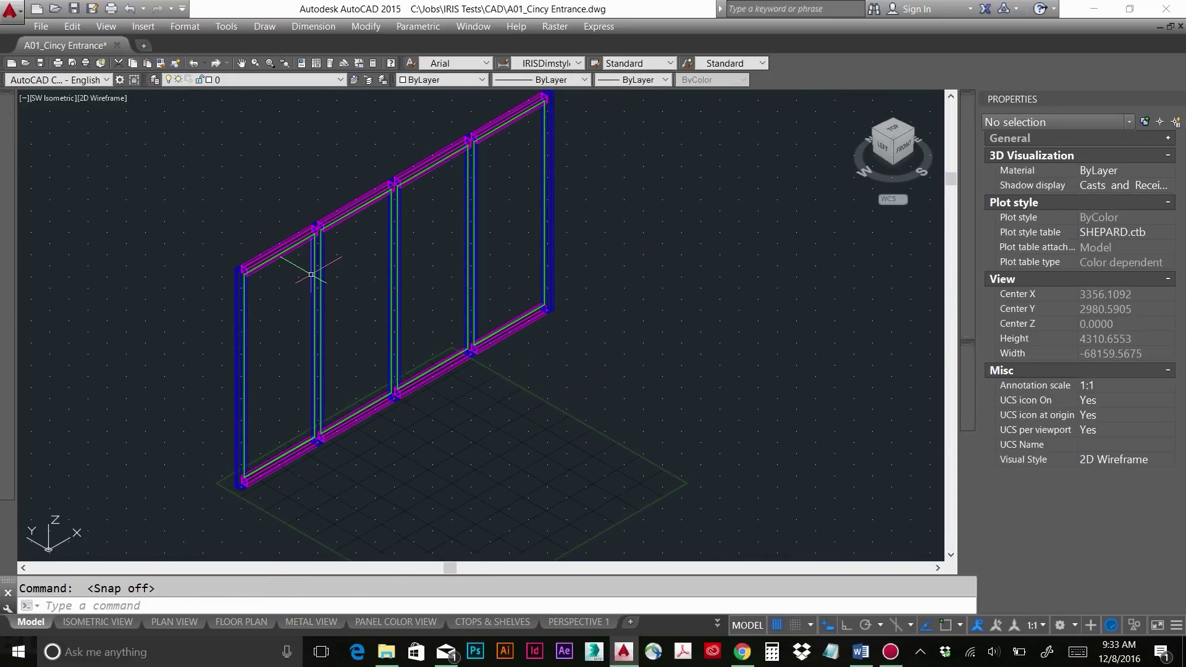
{"action": "left_click", "coordinate": [371, 406]}
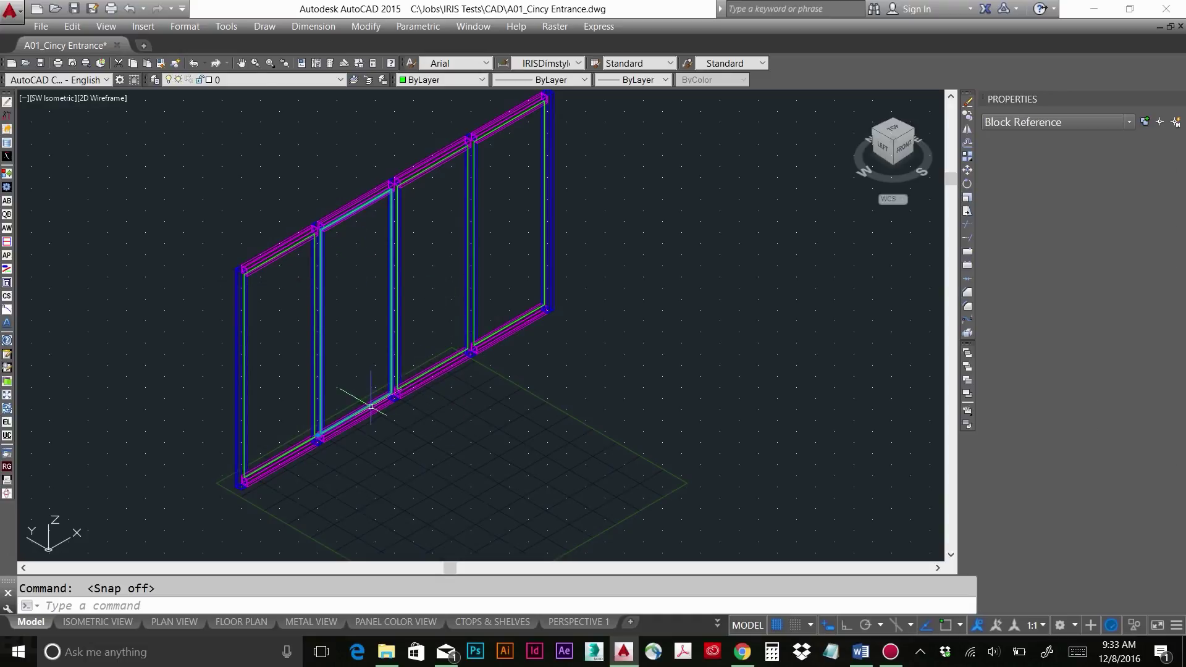
{"action": "left_click", "coordinate": [425, 376]}
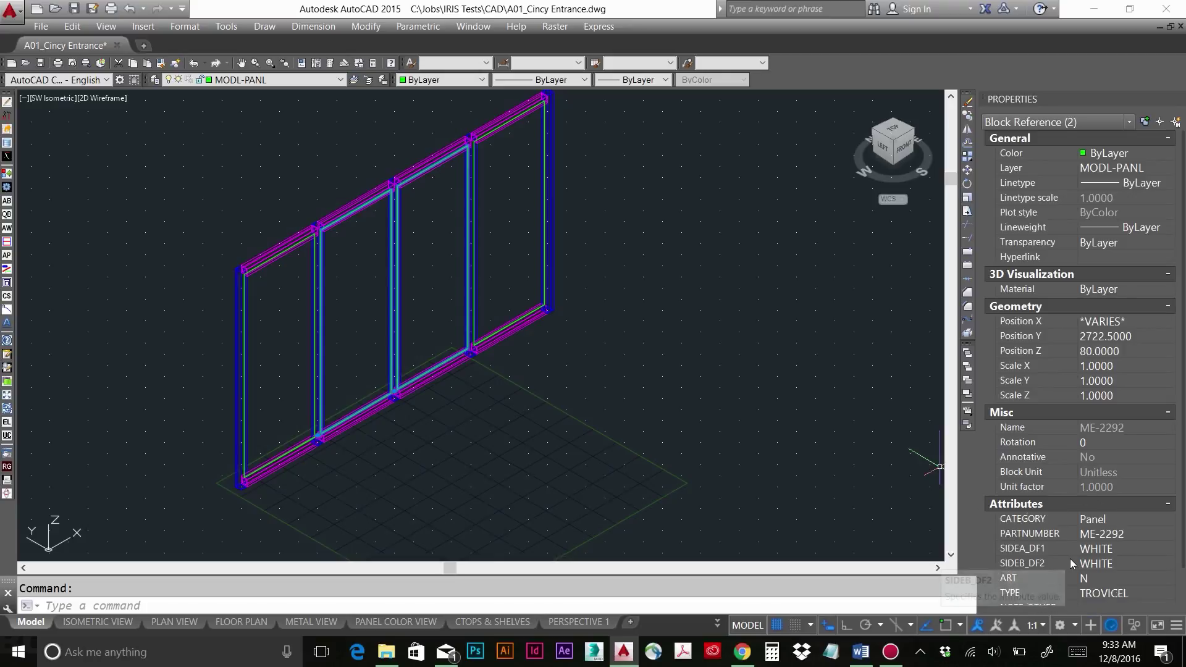
{"action": "left_click", "coordinate": [1107, 579]}
{"action": "type", "text": "S"}
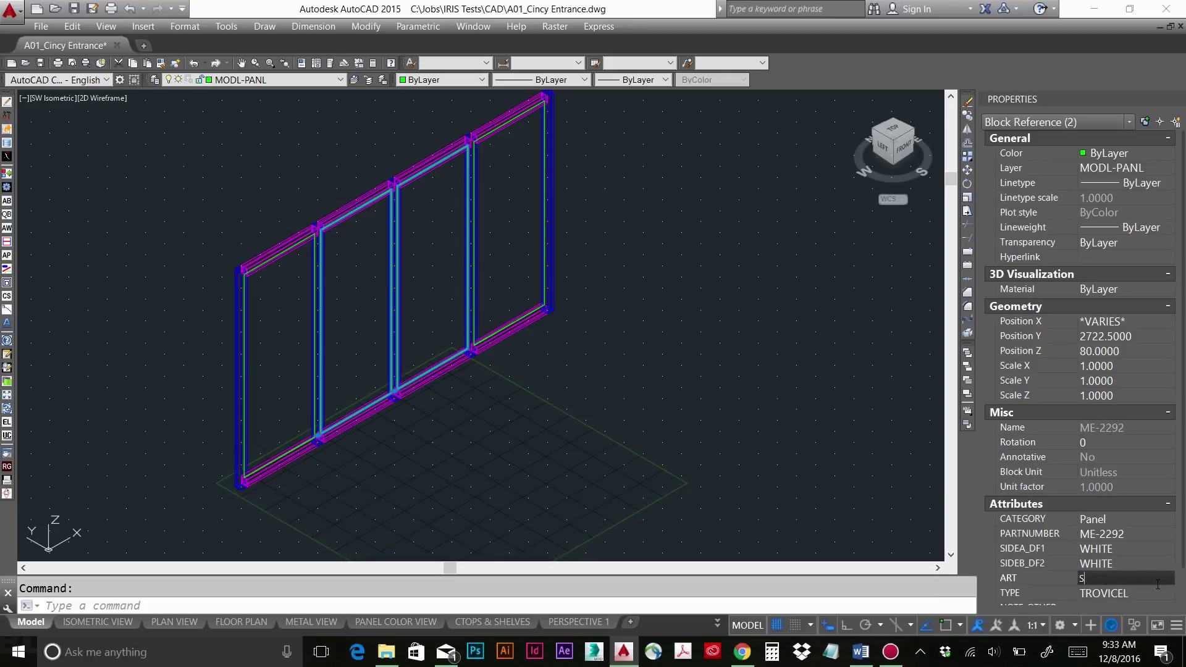
{"action": "key", "text": "Tab"}
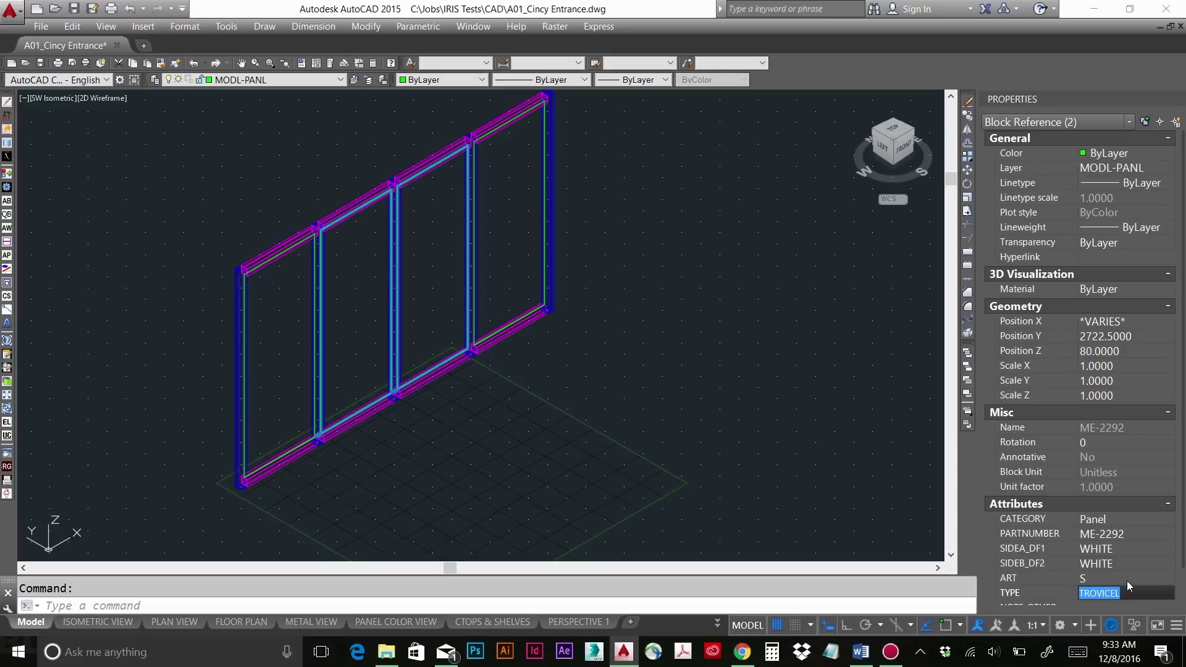
- Set the two middle panels' NOTE_OTHER attribute to ART and their R_S attribute to S
{"action": "key", "text": "Tab"}
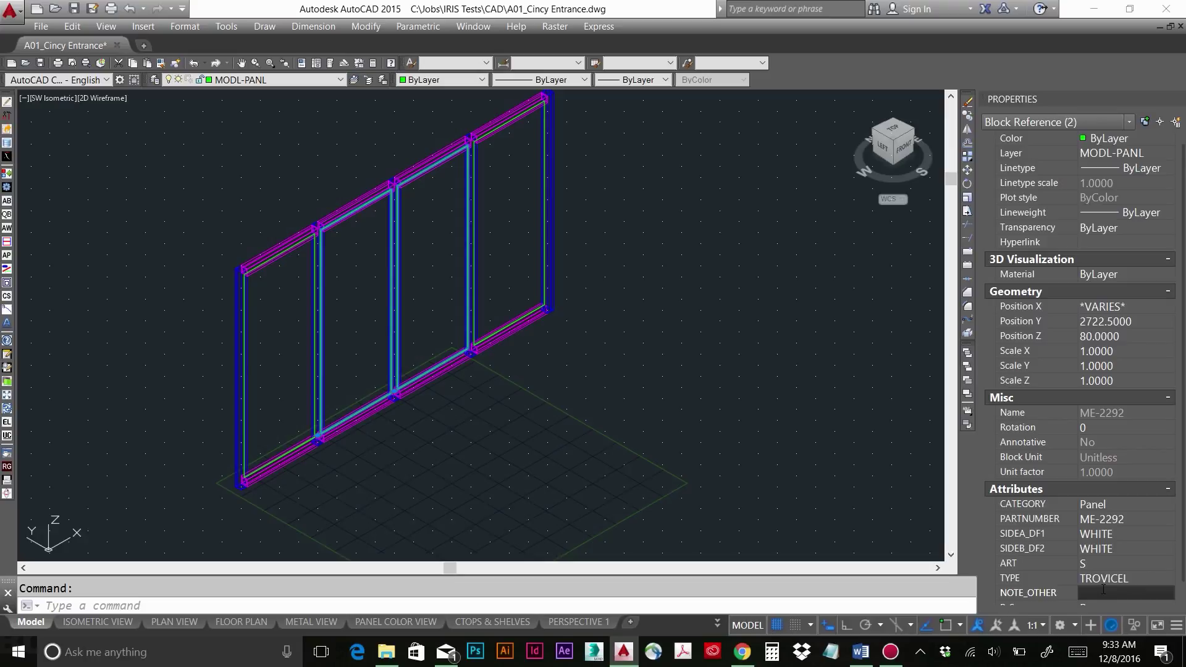
{"action": "type", "text": "ART"}
{"action": "key", "text": "Tab"}
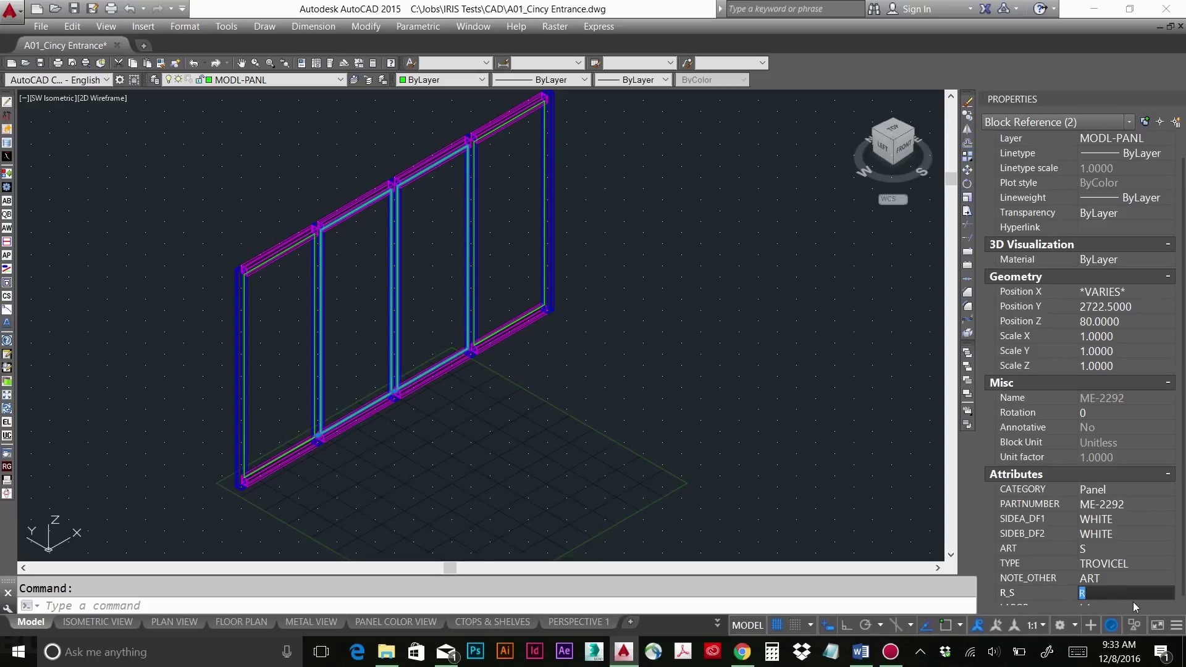
{"action": "type", "text": "S"}
{"action": "key", "text": "Tab"}
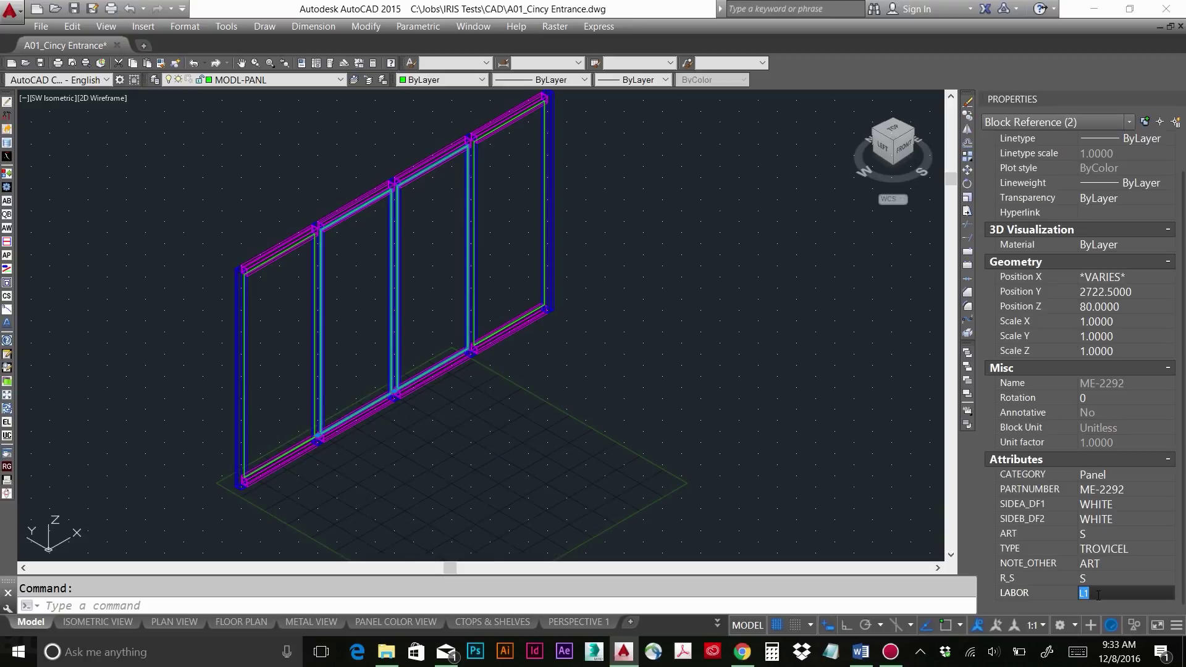
{"action": "left_click", "coordinate": [1099, 593]}
- Move the two selected middle panels to the MODL-PANL-GRAP layer and clear the selection
{"action": "left_click", "coordinate": [285, 80]}
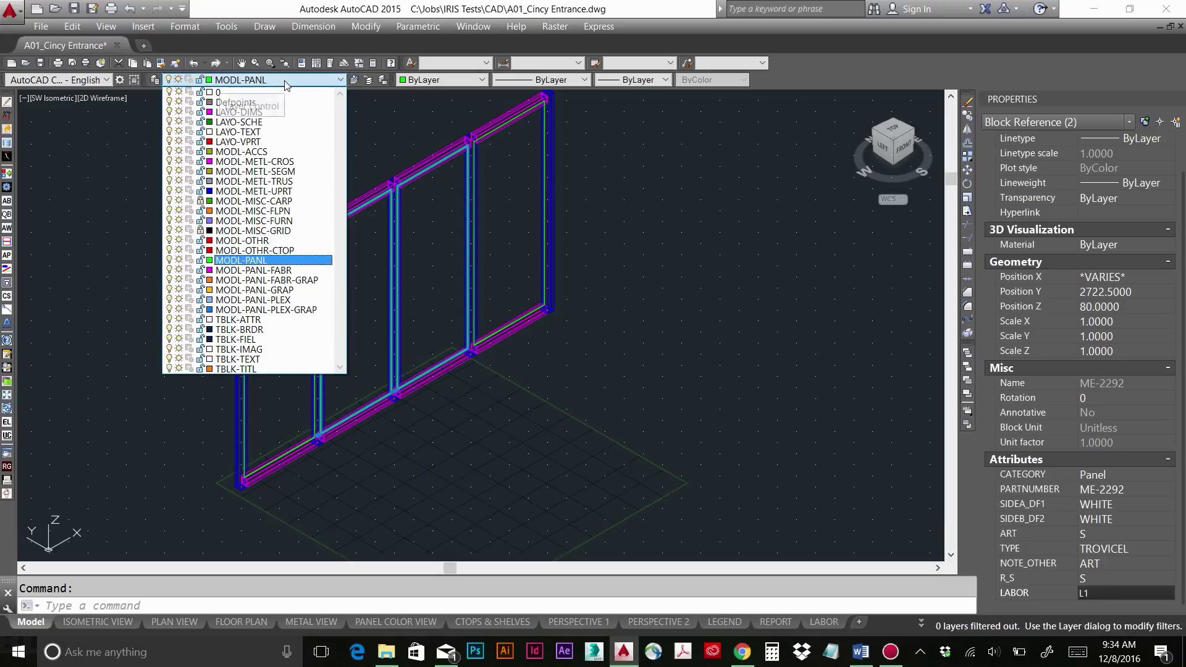
{"action": "left_click", "coordinate": [280, 290]}
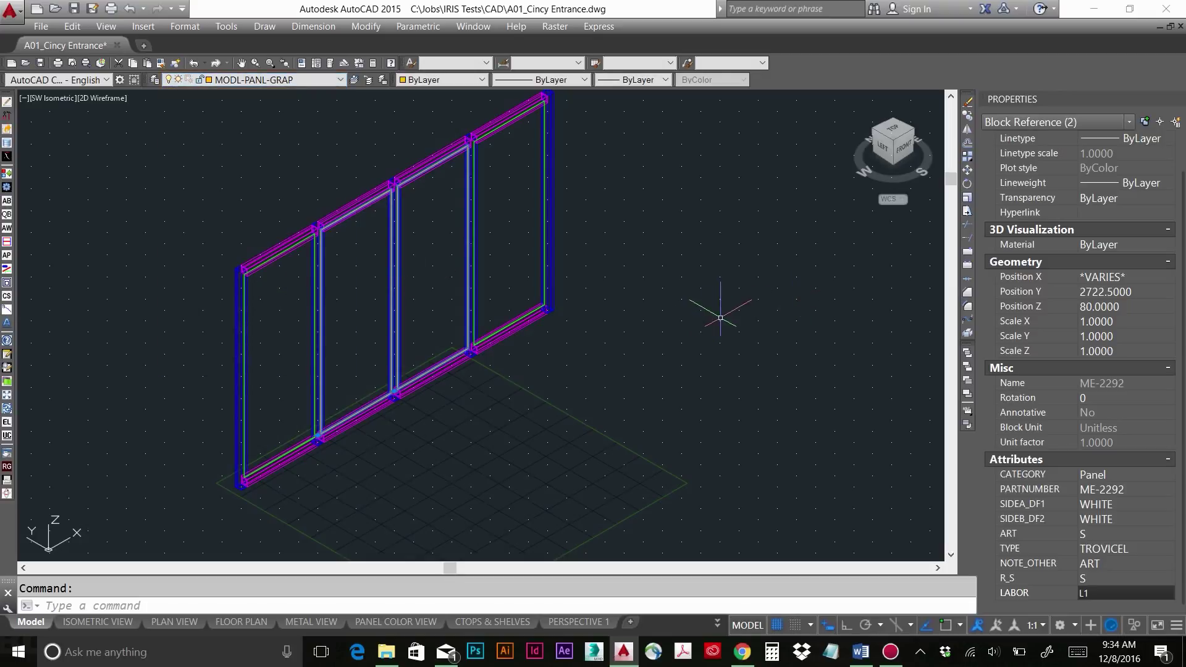
{"action": "key", "text": "Escape"}
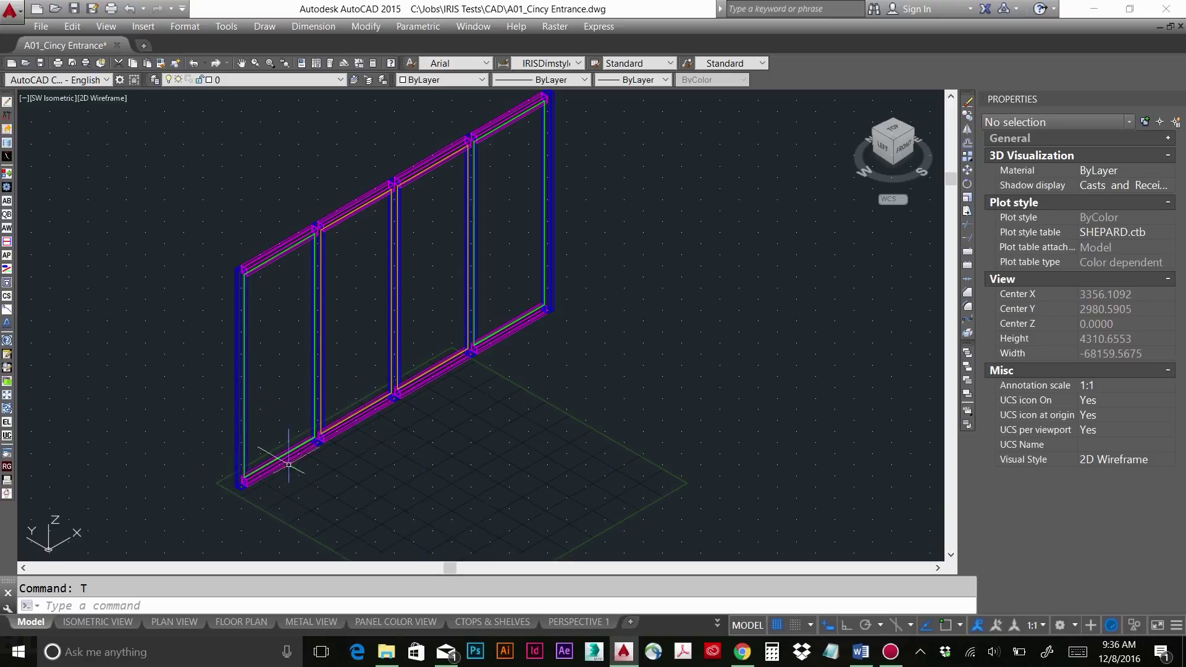
- With grid snap on, start IRIS Insert (IIN) and load the M1020 MAXIMA saved configuration
{"action": "mouse_move", "coordinate": [294, 453]}
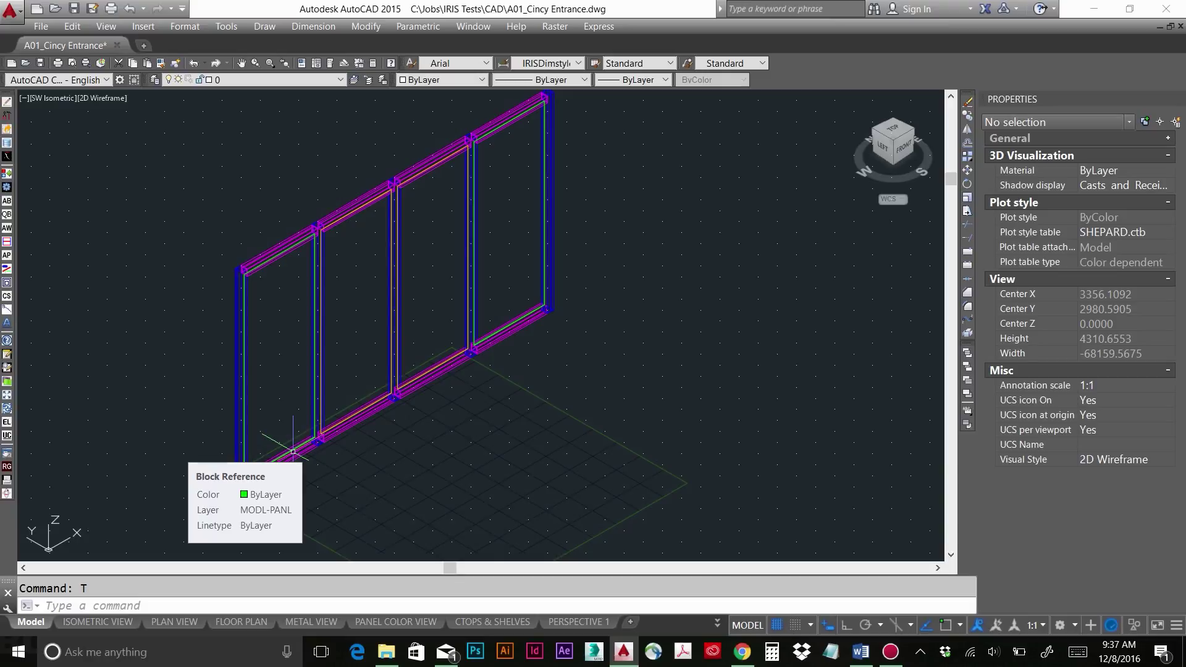
{"action": "key", "text": "F9"}
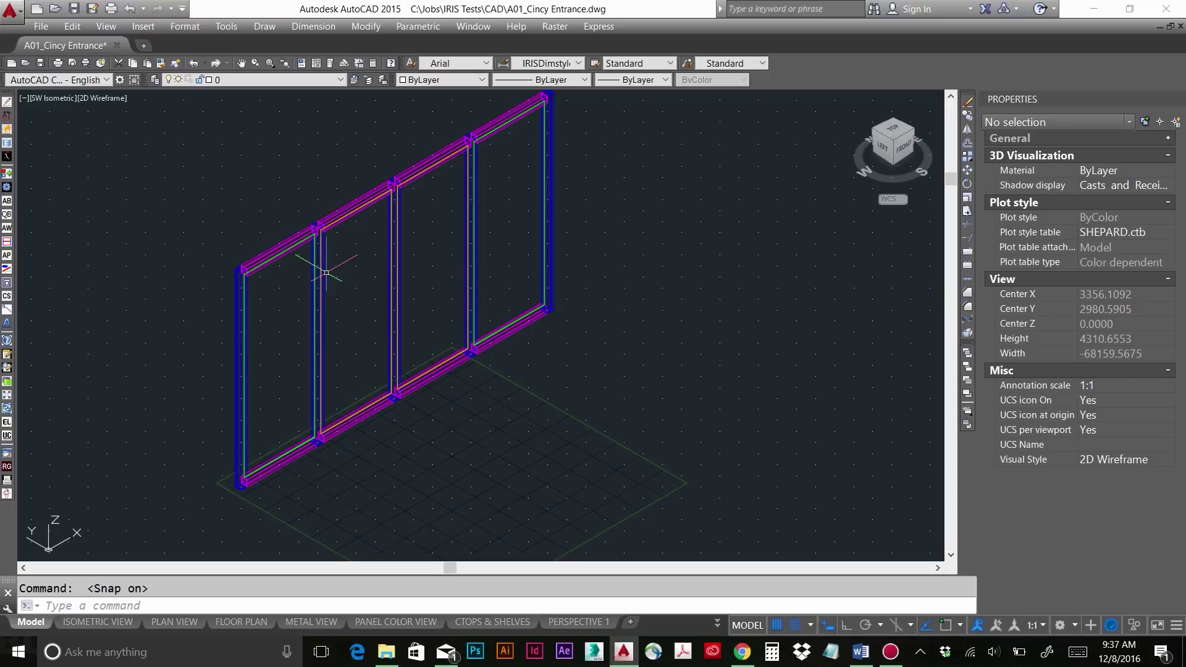
{"action": "type", "text": "IIN"}
{"action": "key", "text": "Return"}
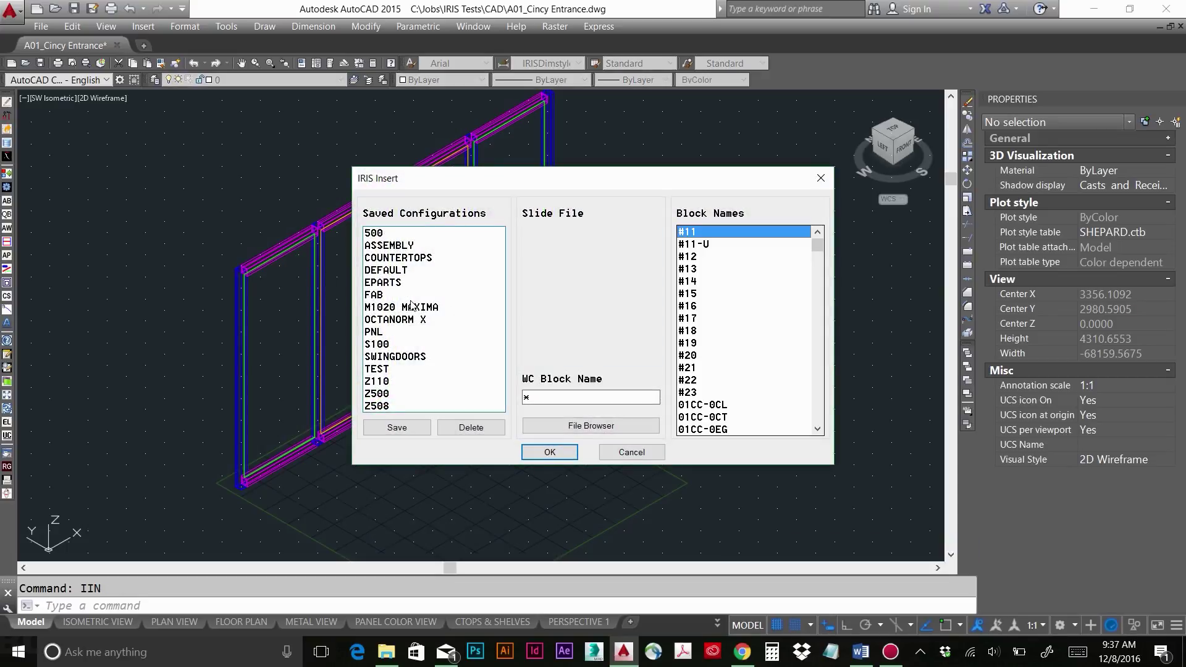
{"action": "left_click", "coordinate": [415, 288]}
{"action": "left_click", "coordinate": [550, 398]}
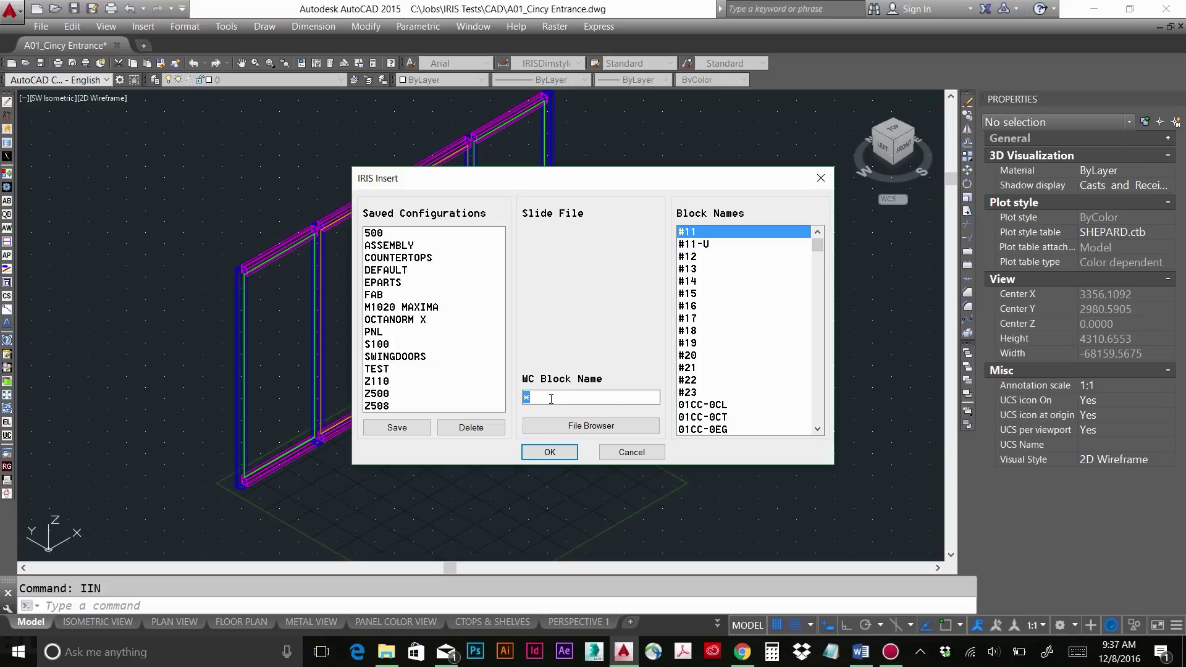
{"action": "left_click", "coordinate": [544, 398]}
{"action": "left_click_drag", "start_coordinate": [520, 400], "coordinate": [545, 398]}
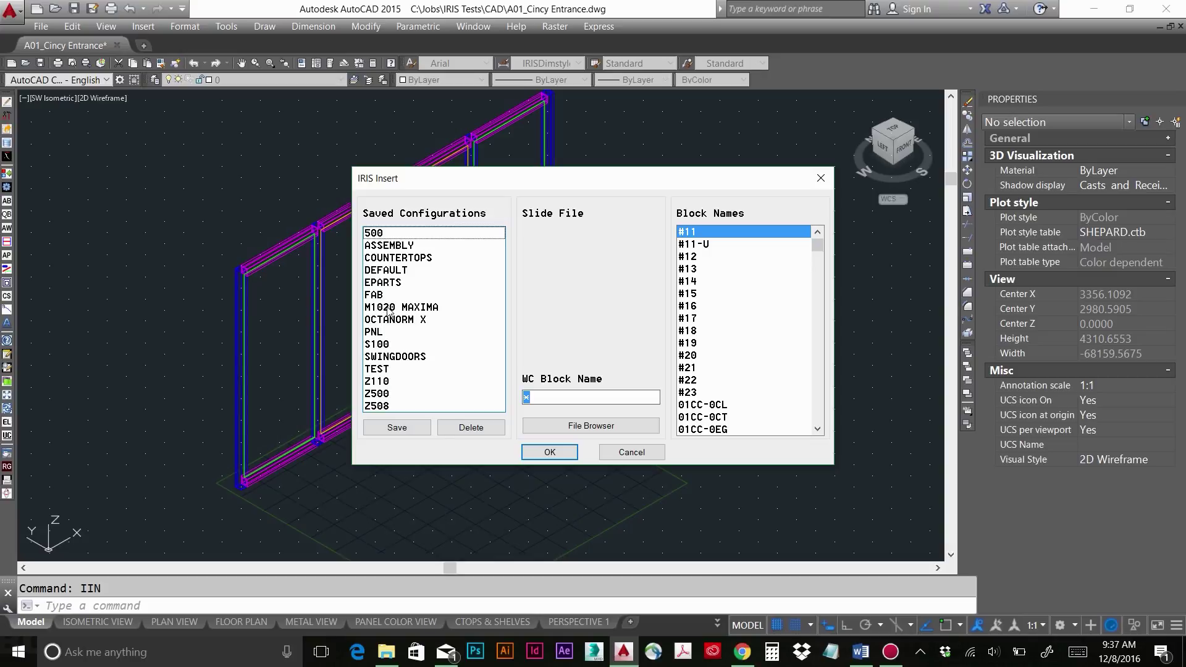
{"action": "left_click", "coordinate": [388, 309]}
{"action": "left_click", "coordinate": [389, 331]}
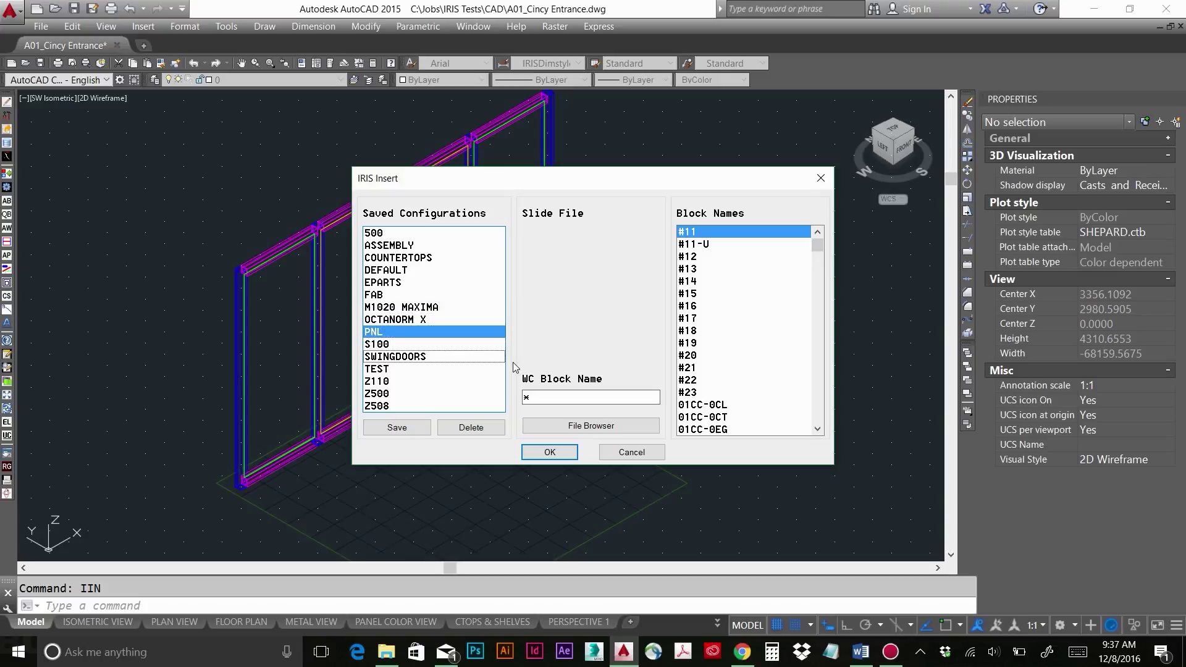
{"action": "left_click_drag", "start_coordinate": [467, 344], "coordinate": [426, 320]}
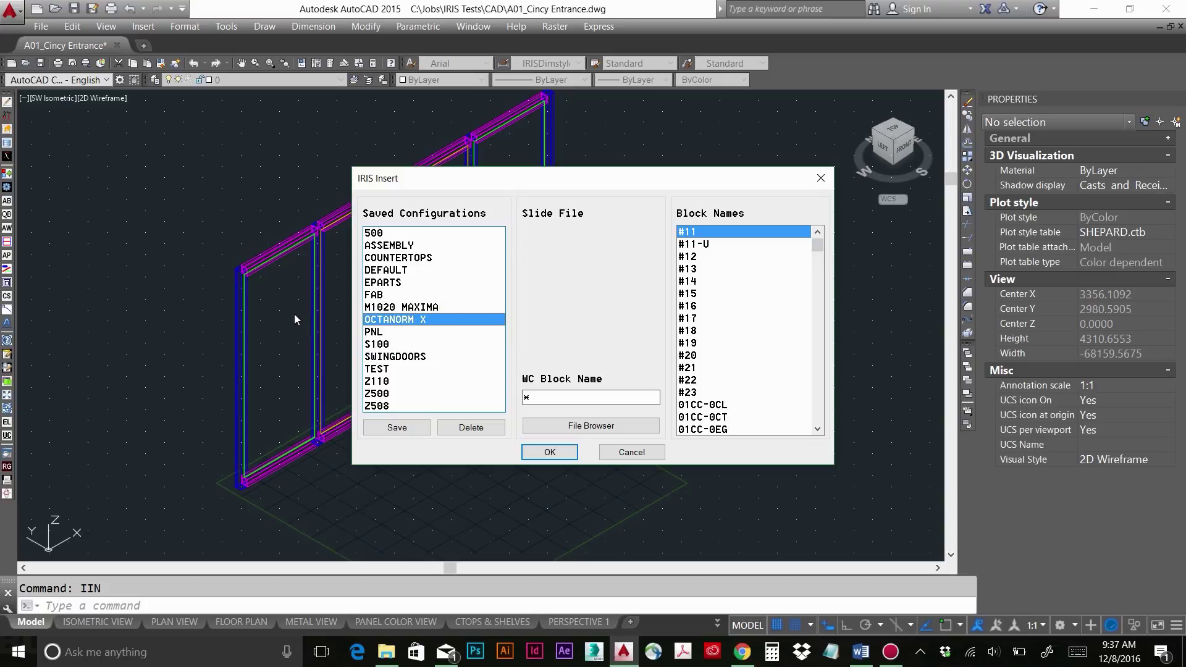
{"action": "left_click", "coordinate": [393, 310]}
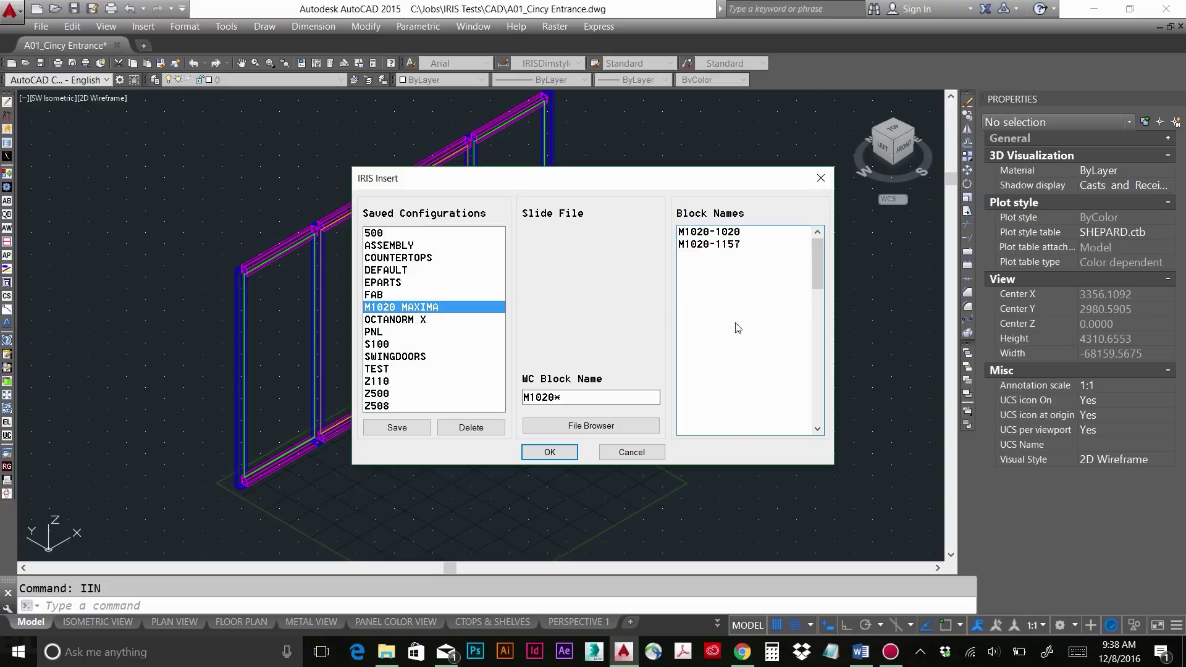
- Choose the M1020-1020 and M1020-415 blocks together from the filtered names for insertion
{"action": "left_click", "coordinate": [738, 330]}
{"action": "left_click", "coordinate": [733, 235]}
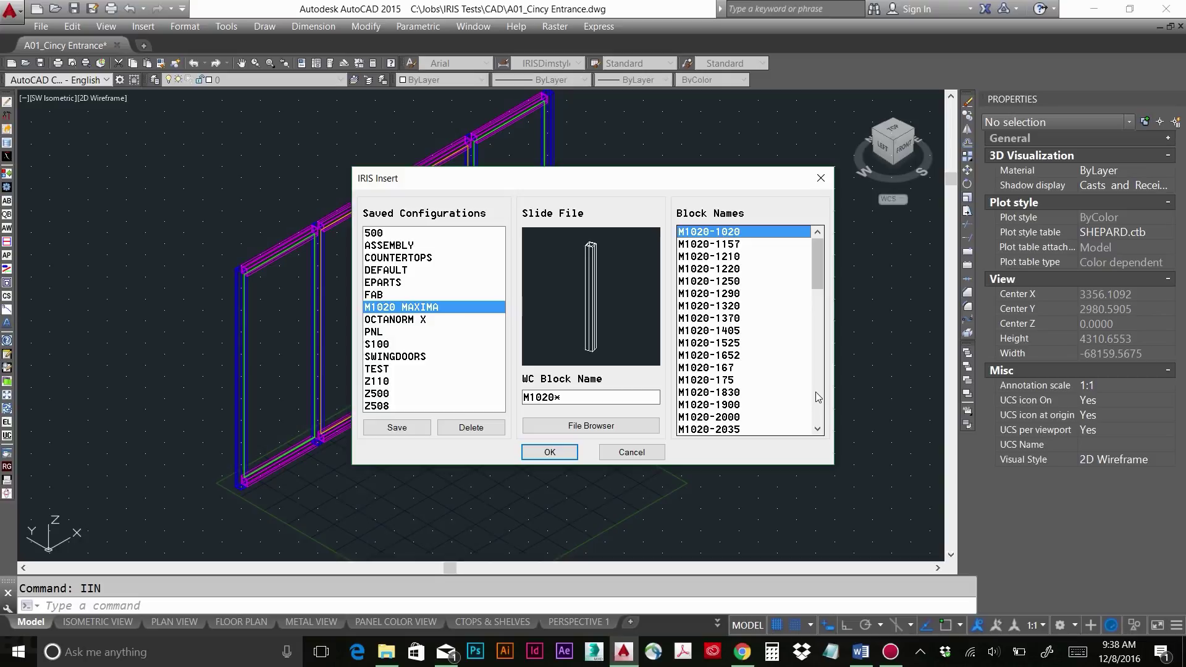
{"action": "left_click", "coordinate": [741, 256]}
{"action": "left_click", "coordinate": [716, 233]}
{"action": "left_click", "coordinate": [819, 410]}
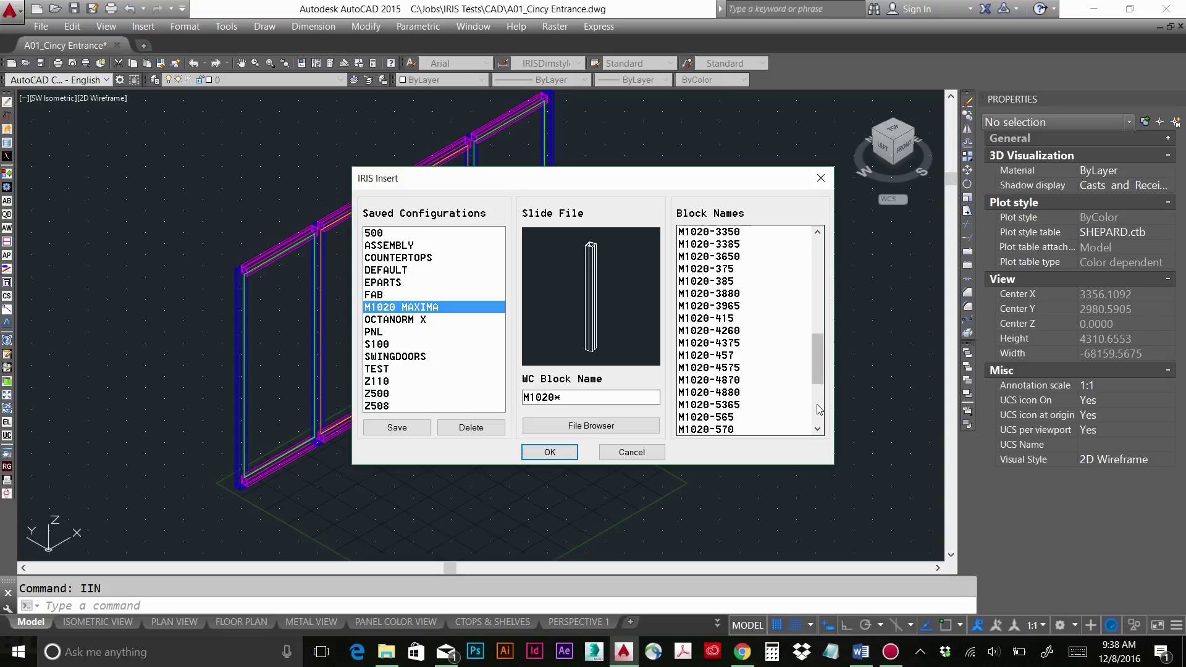
{"action": "left_click", "coordinate": [726, 318]}
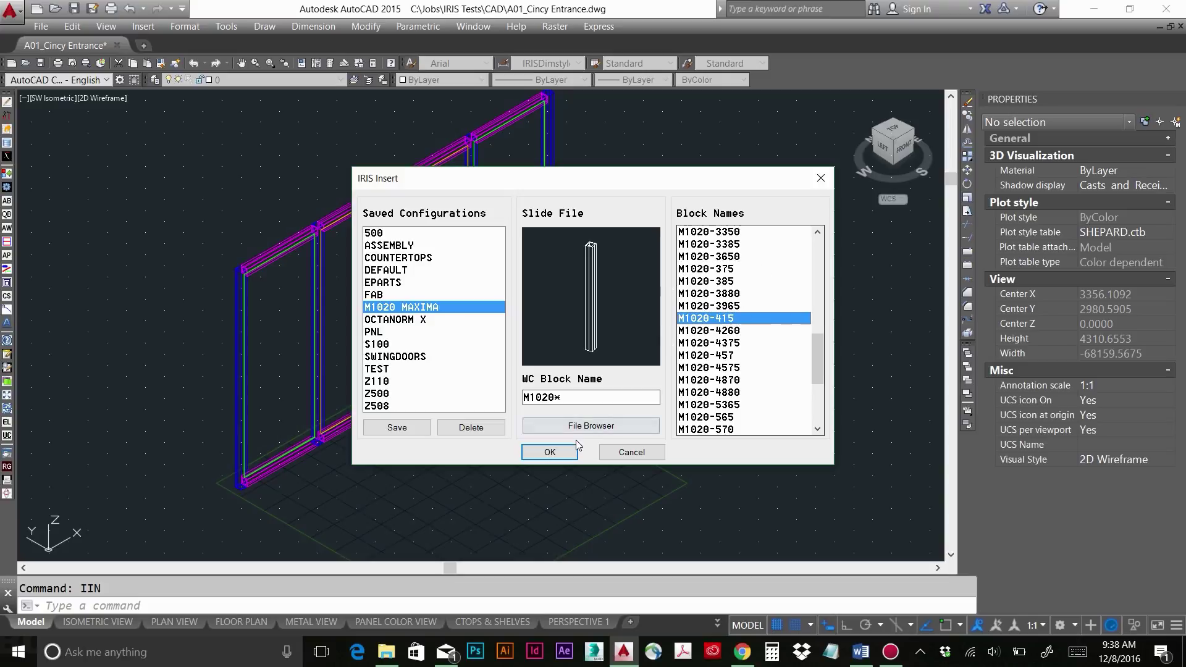
{"action": "left_click", "coordinate": [550, 452]}
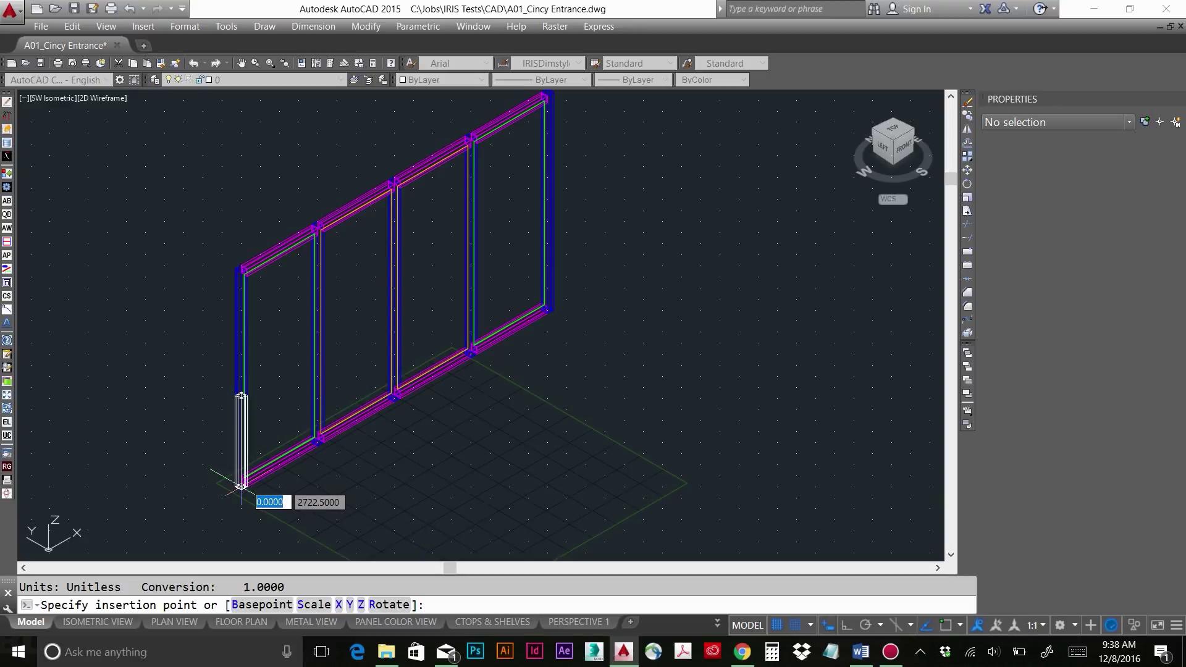
- Place the M1020-1020 upright at X 0, Y 3217.5 and the M1020-415 crosspiece at X 0, Y 3317.5, with scale 1 and rotation 0
{"action": "left_click", "coordinate": [203, 465]}
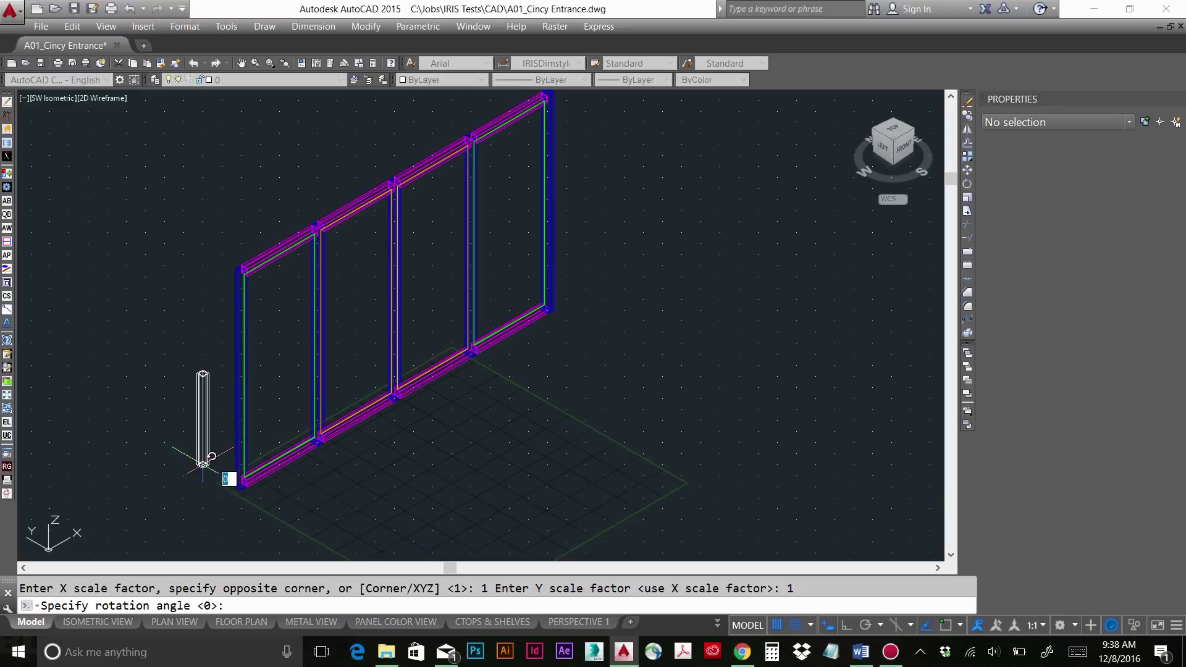
{"action": "key", "text": "Return"}
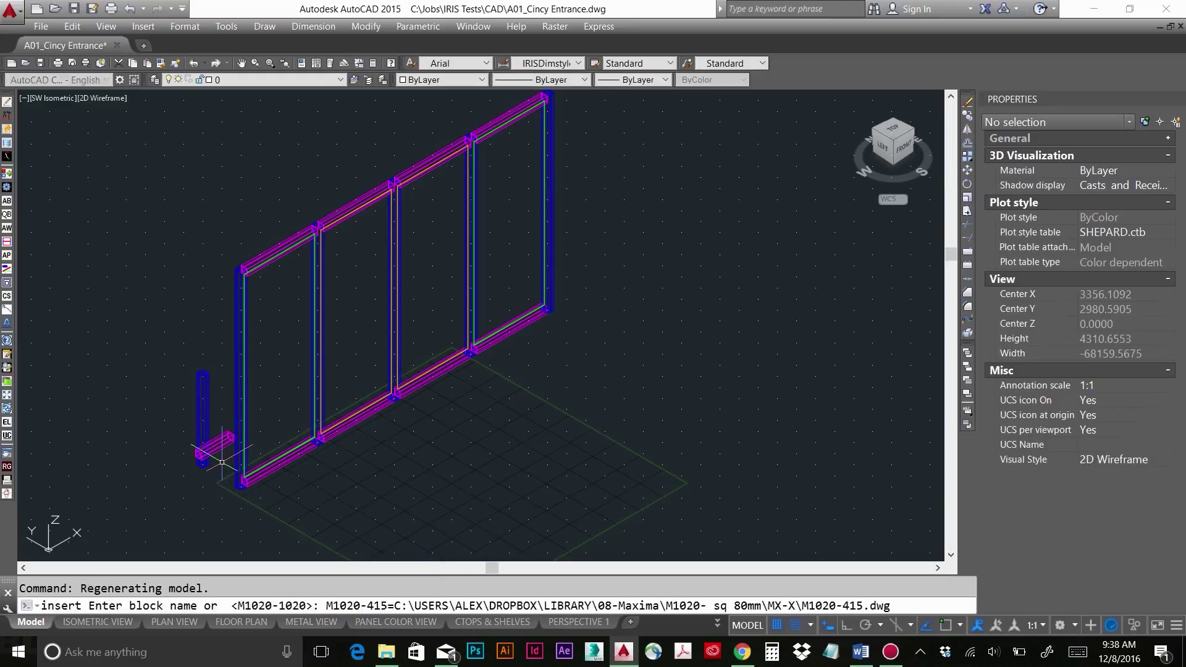
{"action": "scroll", "coordinate": [215, 422], "scroll_direction": "up", "scroll_amount": 4}
{"action": "left_click", "coordinate": [215, 383]}
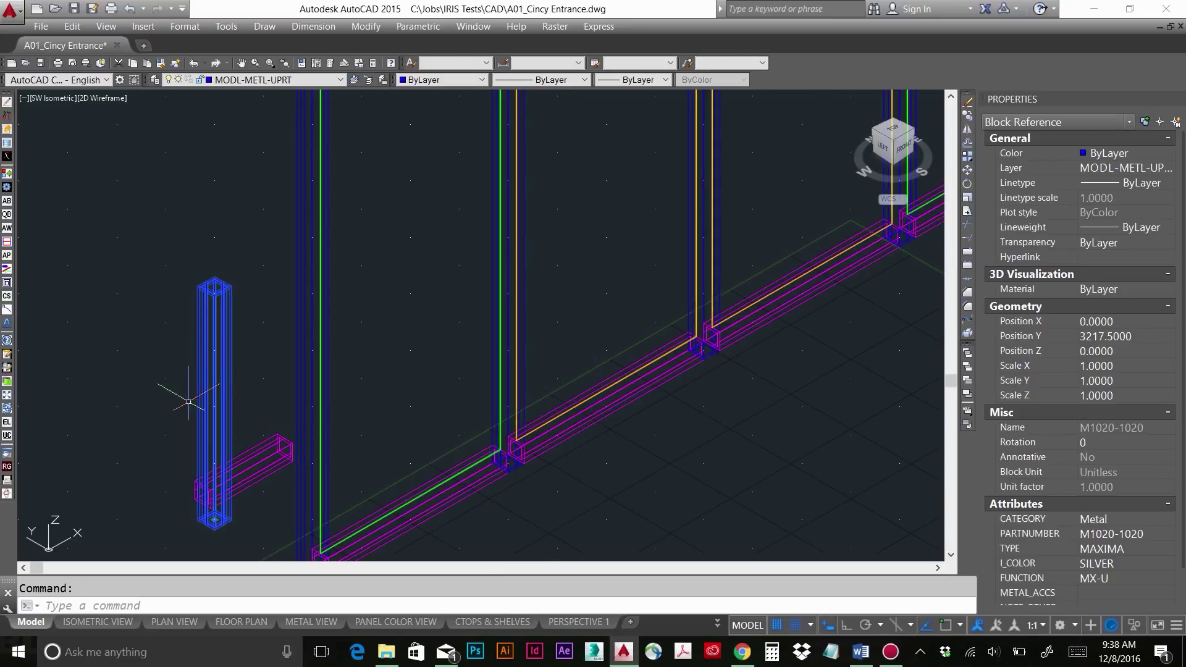
{"action": "key", "text": "Escape"}
- Check the properties of the newly inserted M1020-415 crosspiece, turn grid snap off and clear the selection
{"action": "left_click", "coordinate": [268, 459]}
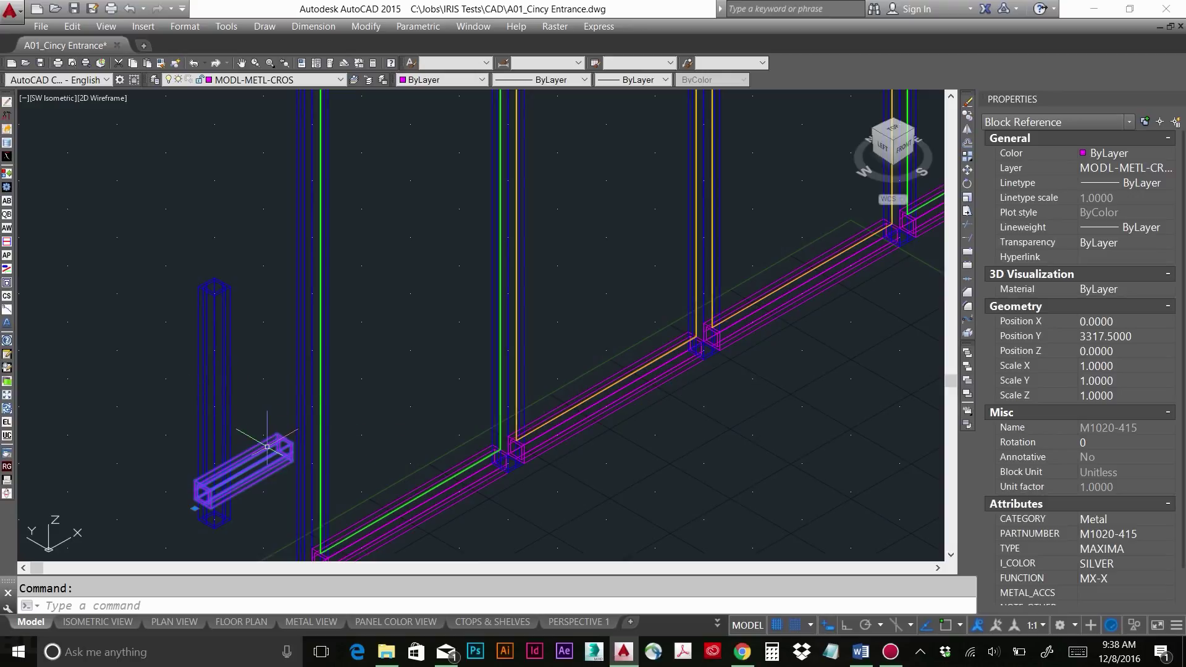
{"action": "key", "text": "F9"}
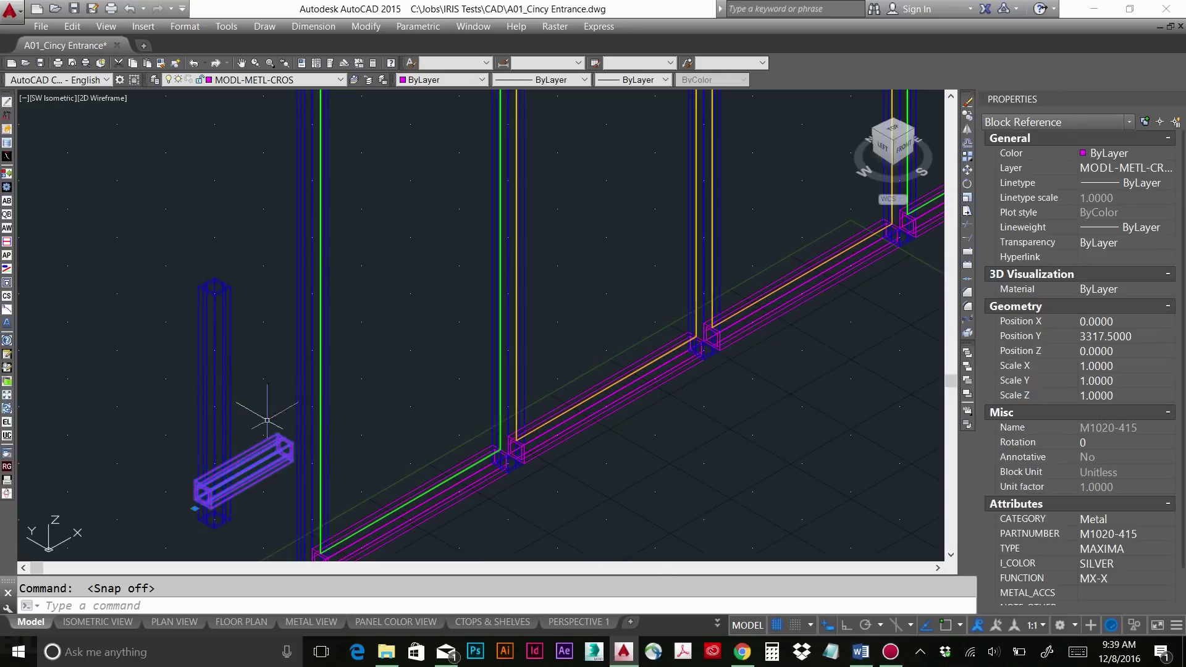
{"action": "left_click", "coordinate": [259, 391]}
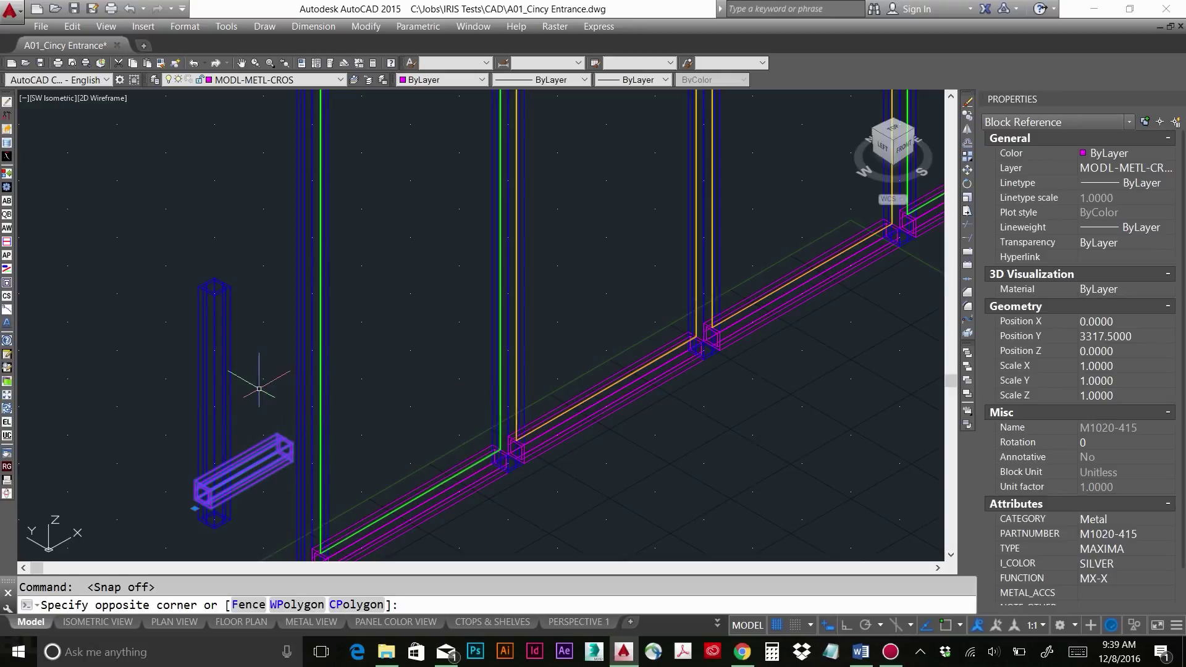
{"action": "key", "text": "Escape"}
{"action": "key", "text": "Escape"}
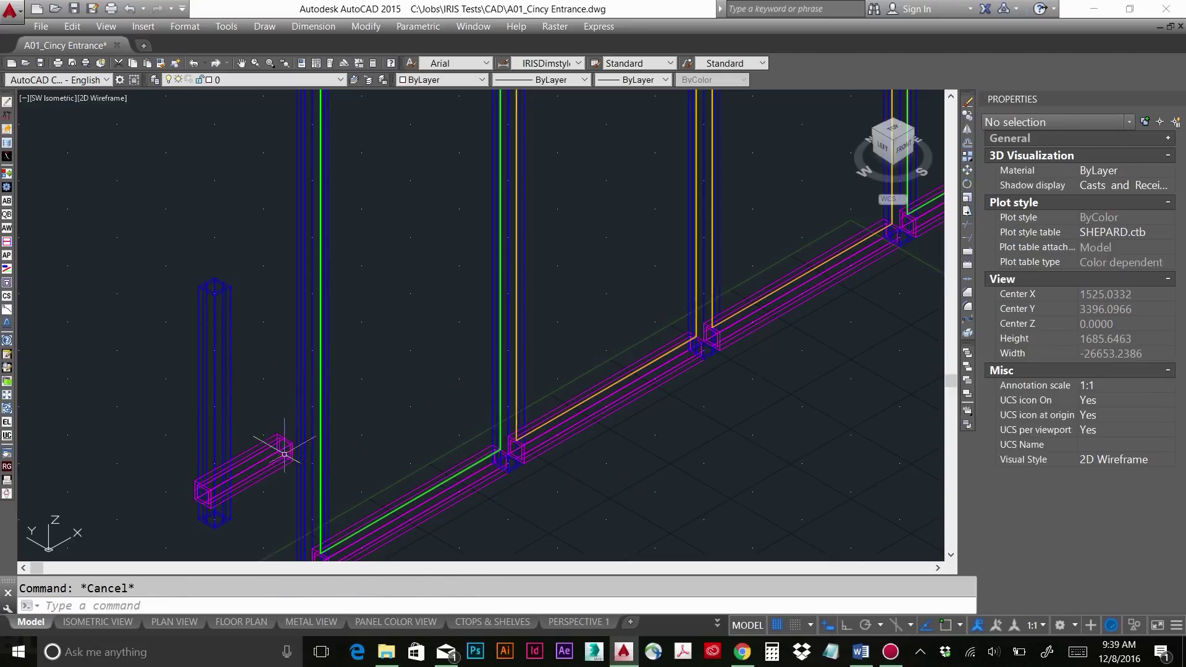
- With object snap on, move the M1020-415 crosspiece by its lower end corner onto the base corner of the short upright
{"action": "left_click", "coordinate": [290, 455]}
{"action": "type", "text": "m"}
{"action": "key", "text": "Return"}
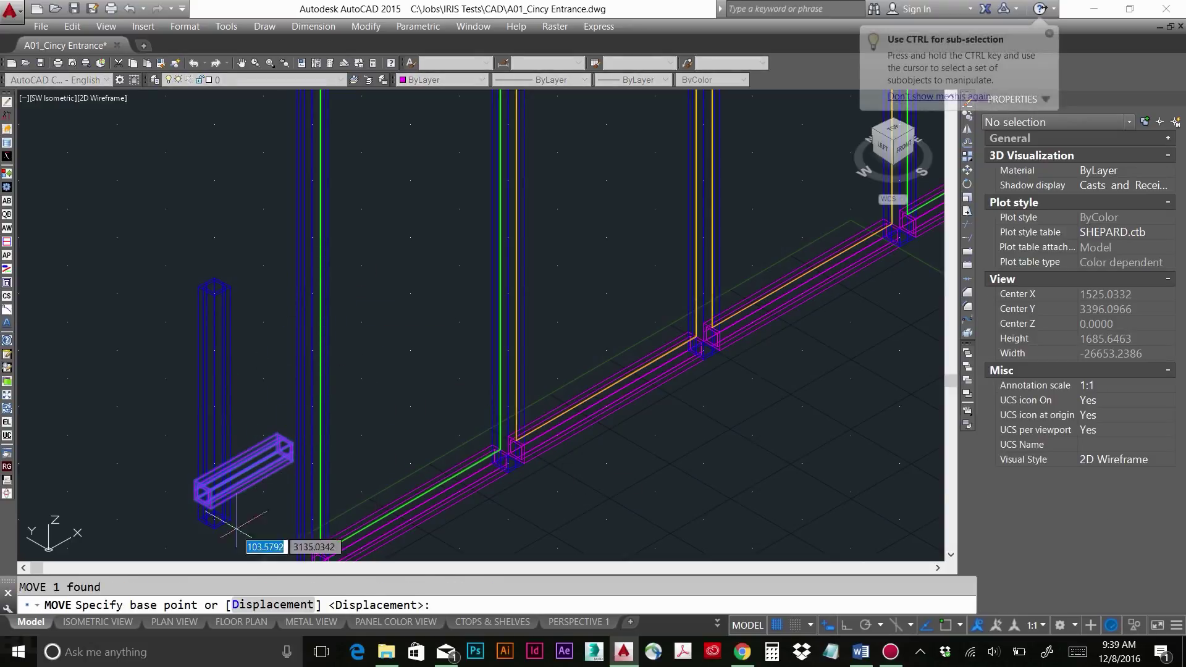
{"action": "scroll", "coordinate": [204, 491], "scroll_direction": "up", "scroll_amount": 3}
{"action": "scroll", "coordinate": [201, 496], "scroll_direction": "up", "scroll_amount": 5}
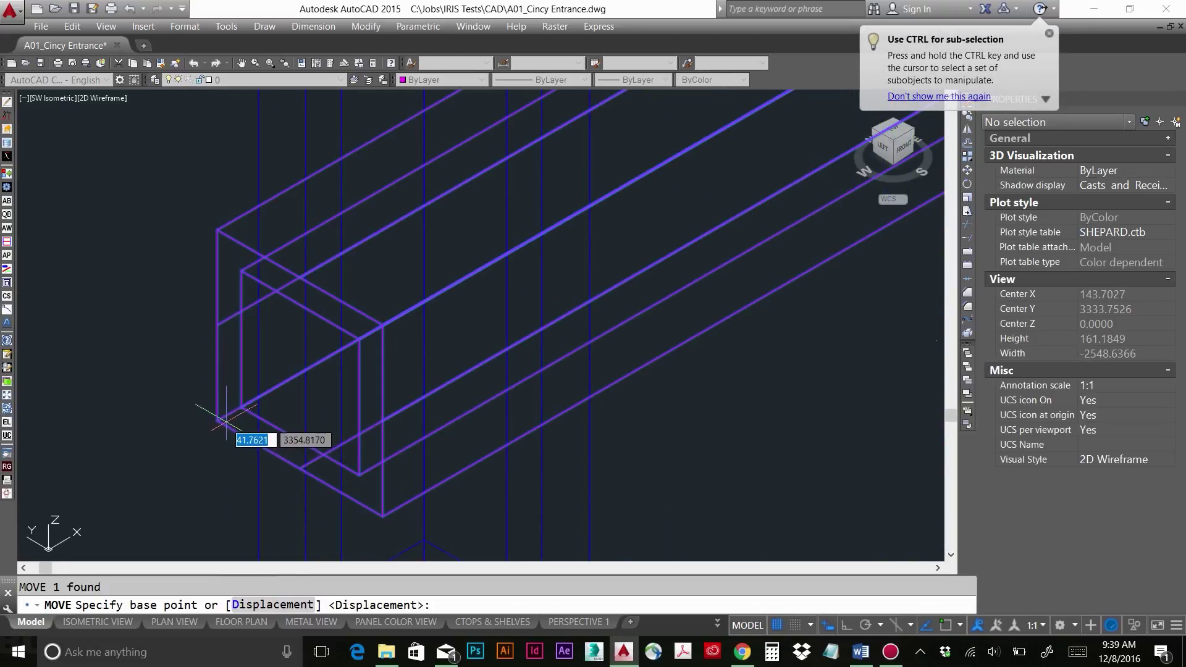
{"action": "key", "text": "F3"}
{"action": "left_click", "coordinate": [218, 421]}
{"action": "middle_click_drag", "start_coordinate": [664, 534], "coordinate": [643, 114]}
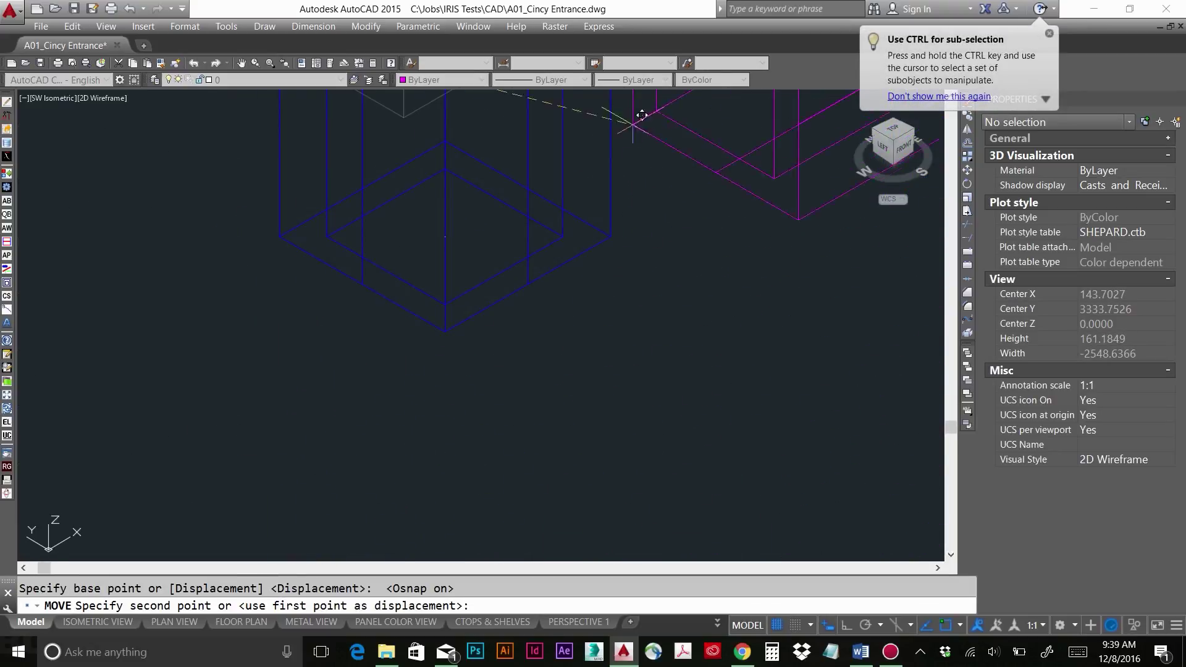
{"action": "left_click", "coordinate": [610, 238]}
{"action": "key", "text": "Escape"}
- Rotate the short crosspiece -90 degrees about its corner on the upright's base, and turn grid snap back on
{"action": "left_click", "coordinate": [806, 363]}
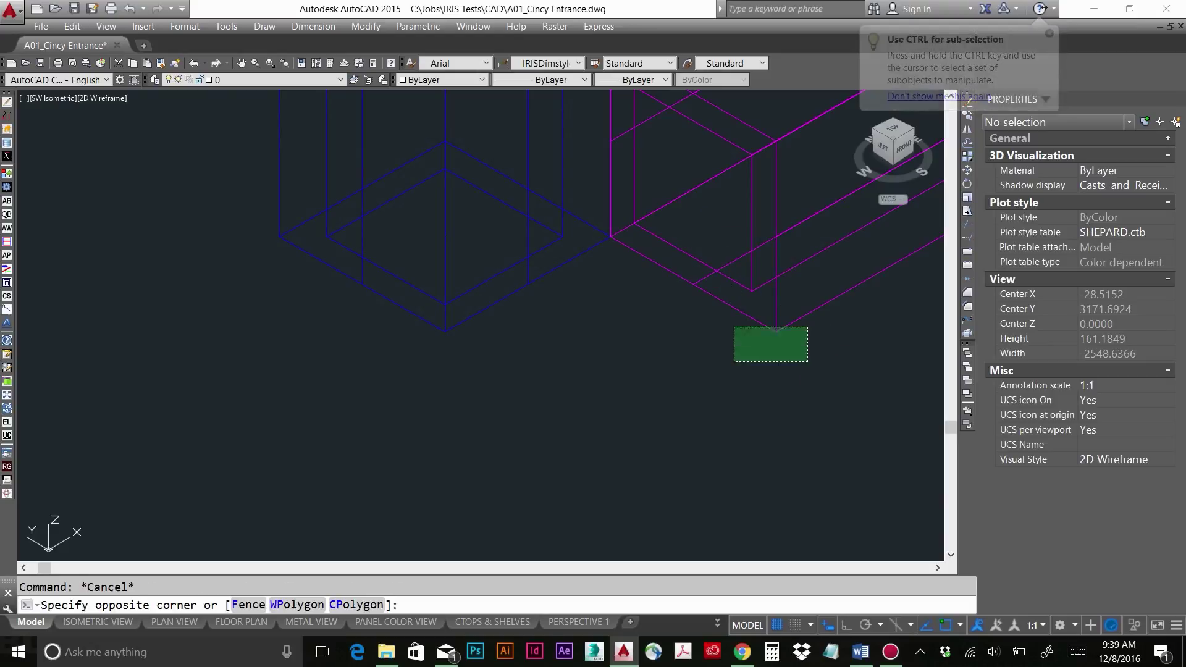
{"action": "left_click", "coordinate": [724, 314]}
{"action": "type", "text": "ro"}
{"action": "key", "text": "Return"}
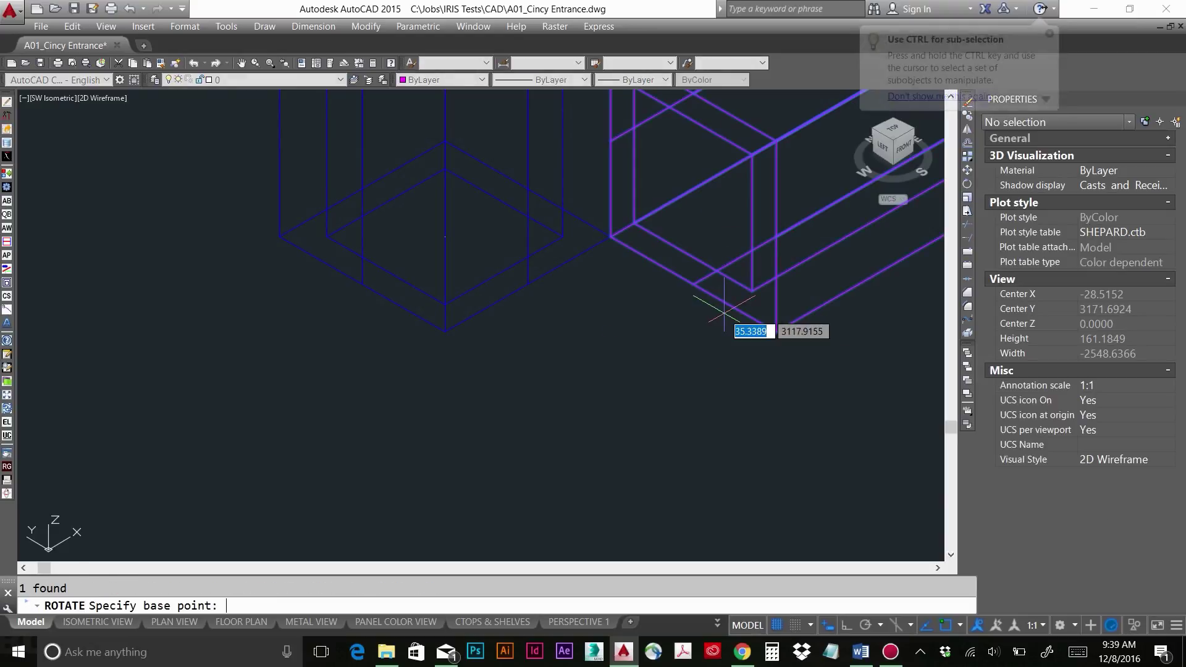
{"action": "left_click", "coordinate": [609, 238]}
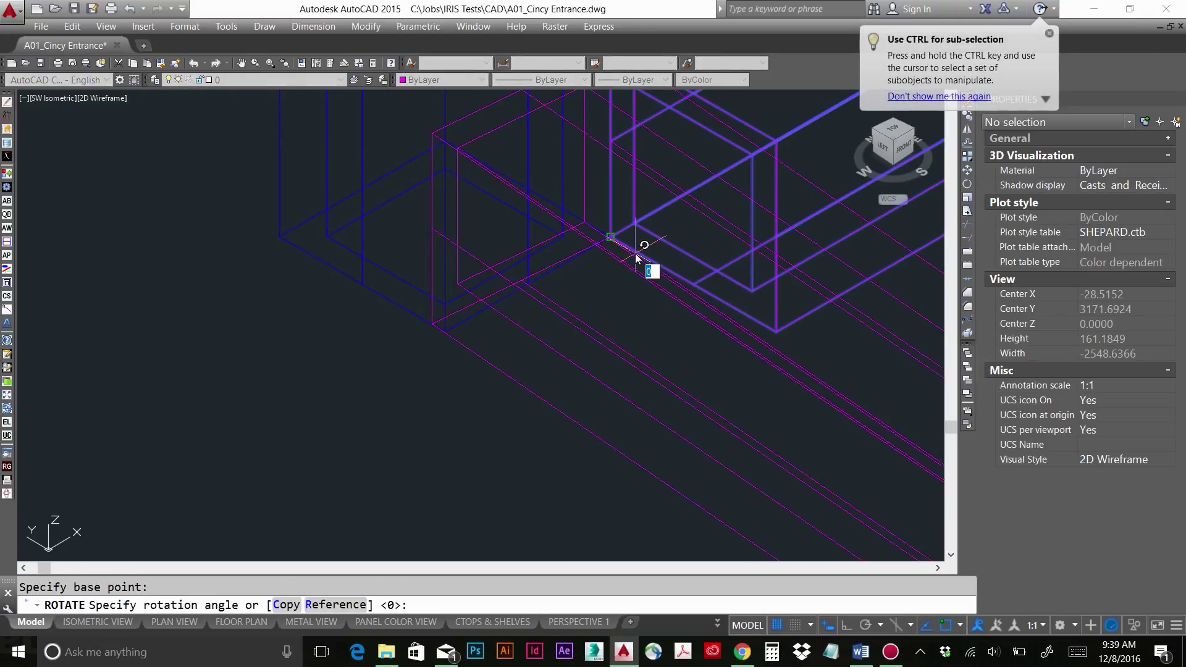
{"action": "key", "text": "Return"}
{"action": "scroll", "coordinate": [627, 247], "scroll_direction": "down", "scroll_amount": 6}
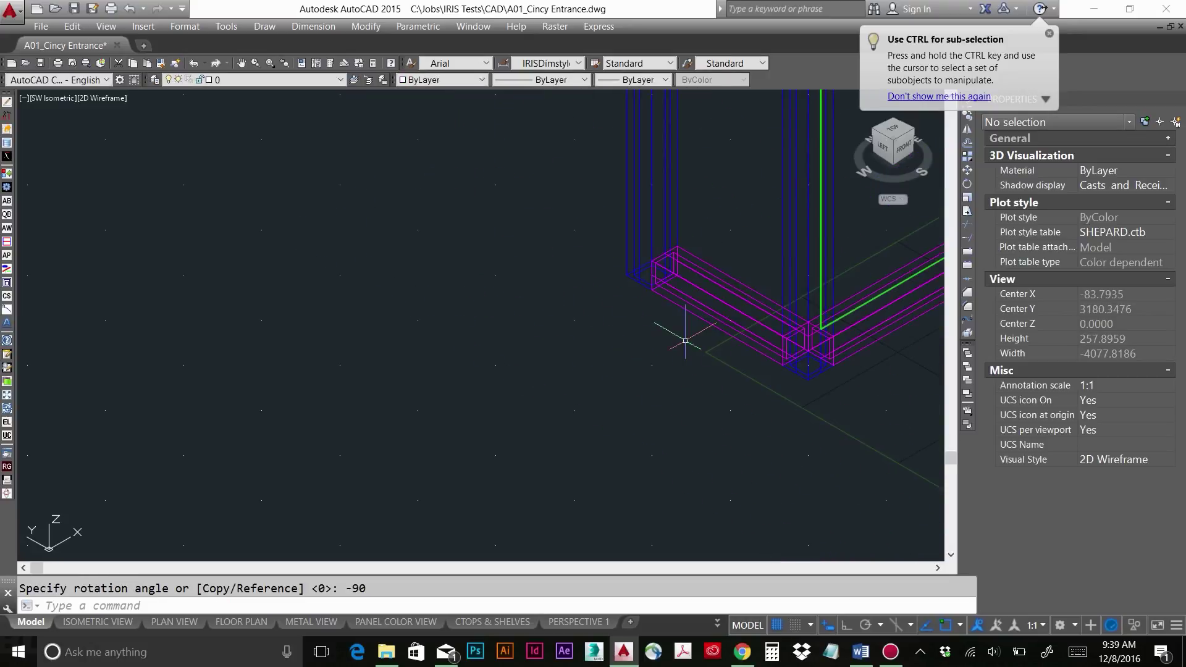
{"action": "middle_click_drag", "start_coordinate": [627, 344], "coordinate": [540, 395]}
{"action": "key", "text": "F9"}
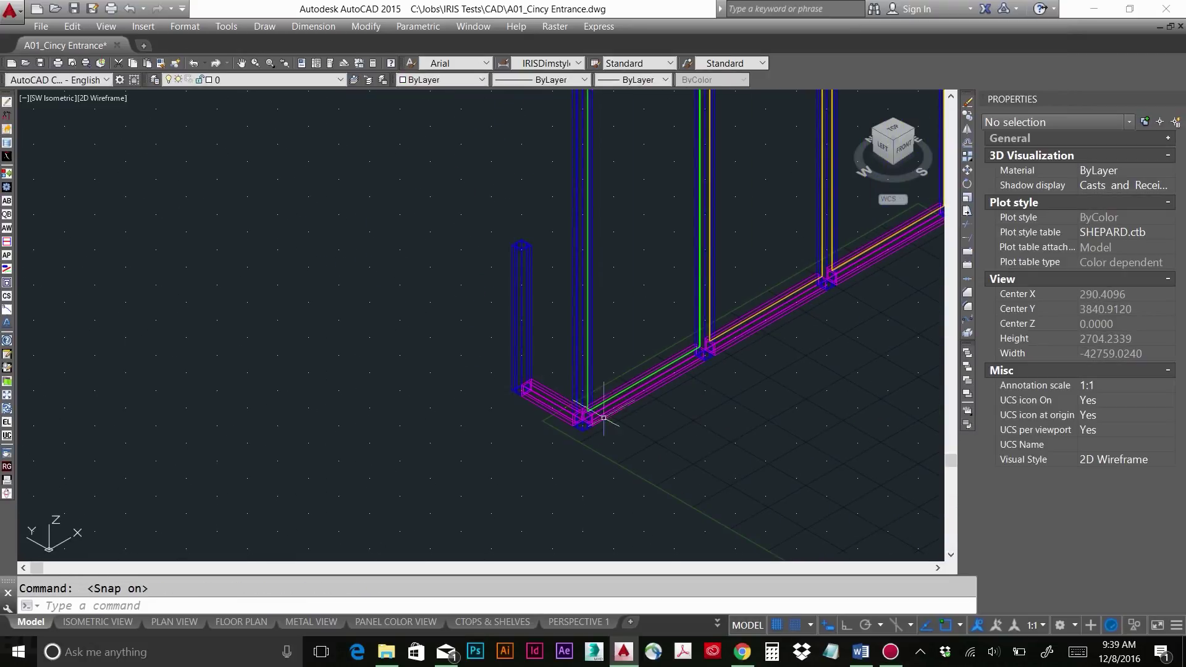
- With grid snap off, copy the rotated crosspiece from the short upright's base to its upper corner
{"action": "left_click", "coordinate": [587, 402]}
{"action": "type", "text": "co"}
{"action": "key", "text": "Return"}
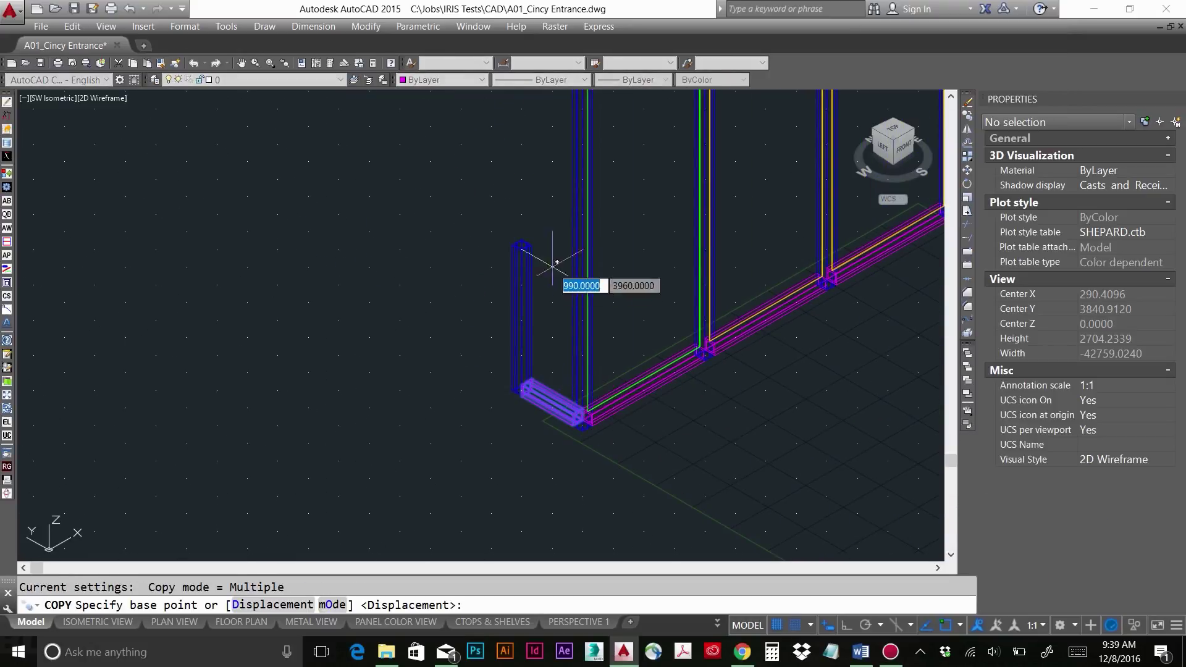
{"action": "scroll", "coordinate": [493, 356], "scroll_direction": "up", "scroll_amount": 3}
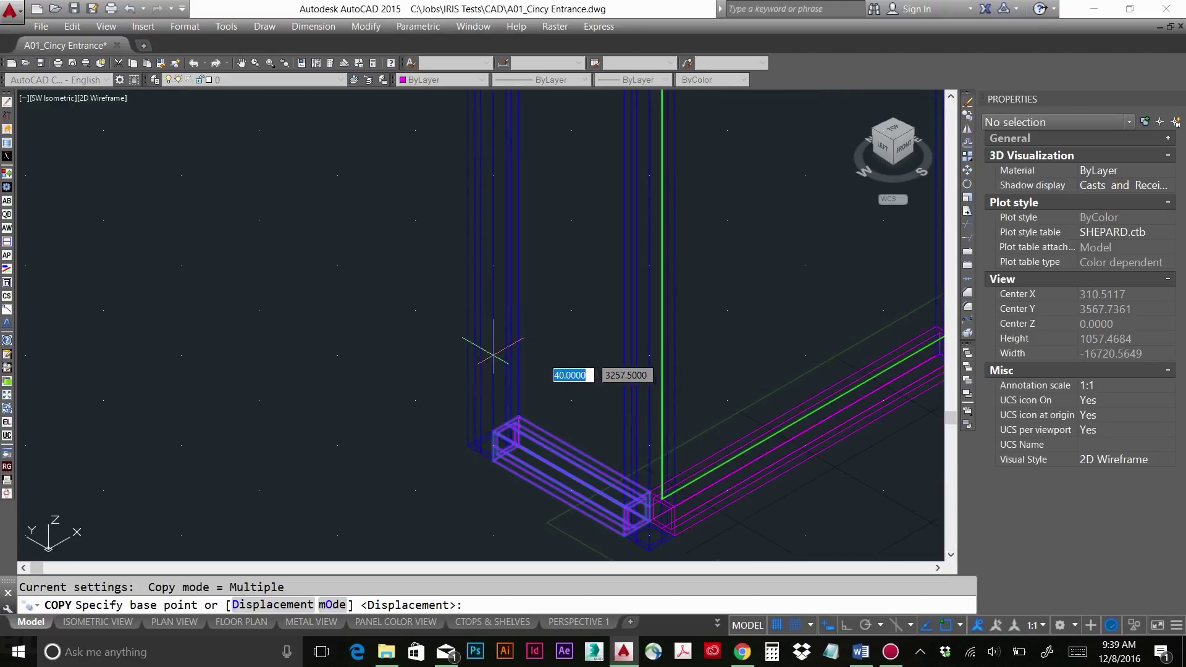
{"action": "left_click", "coordinate": [796, 634]}
{"action": "left_click", "coordinate": [519, 415]}
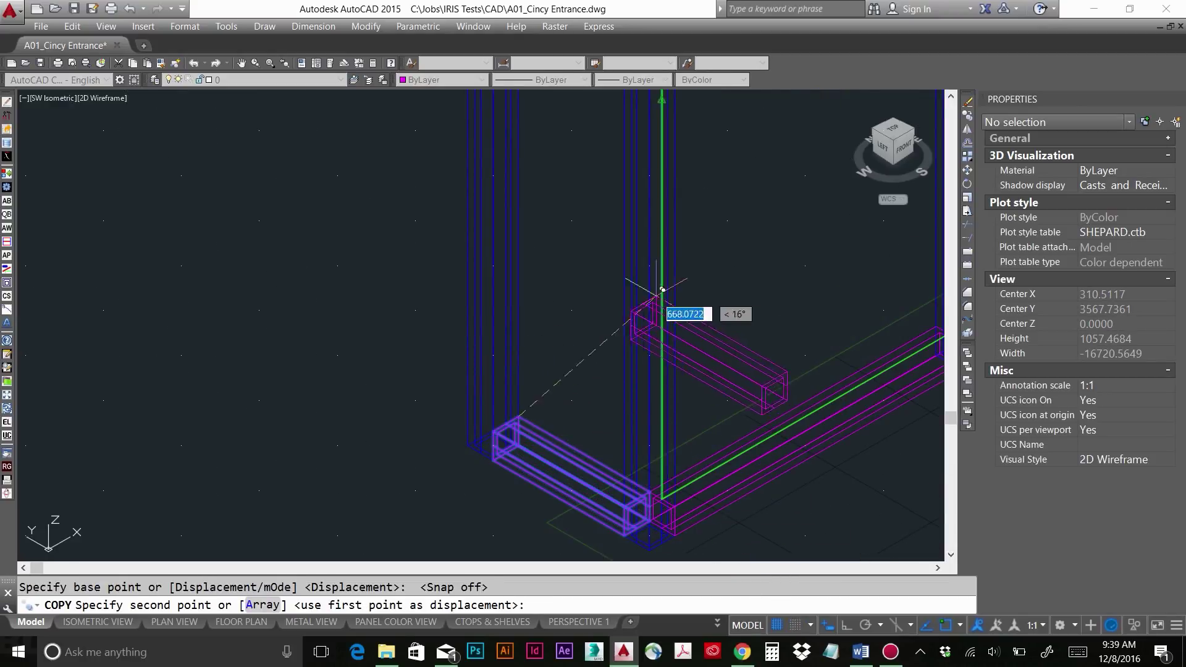
{"action": "scroll", "coordinate": [662, 290], "scroll_direction": "down", "scroll_amount": 2}
{"action": "scroll", "coordinate": [612, 272], "scroll_direction": "up", "scroll_amount": 5}
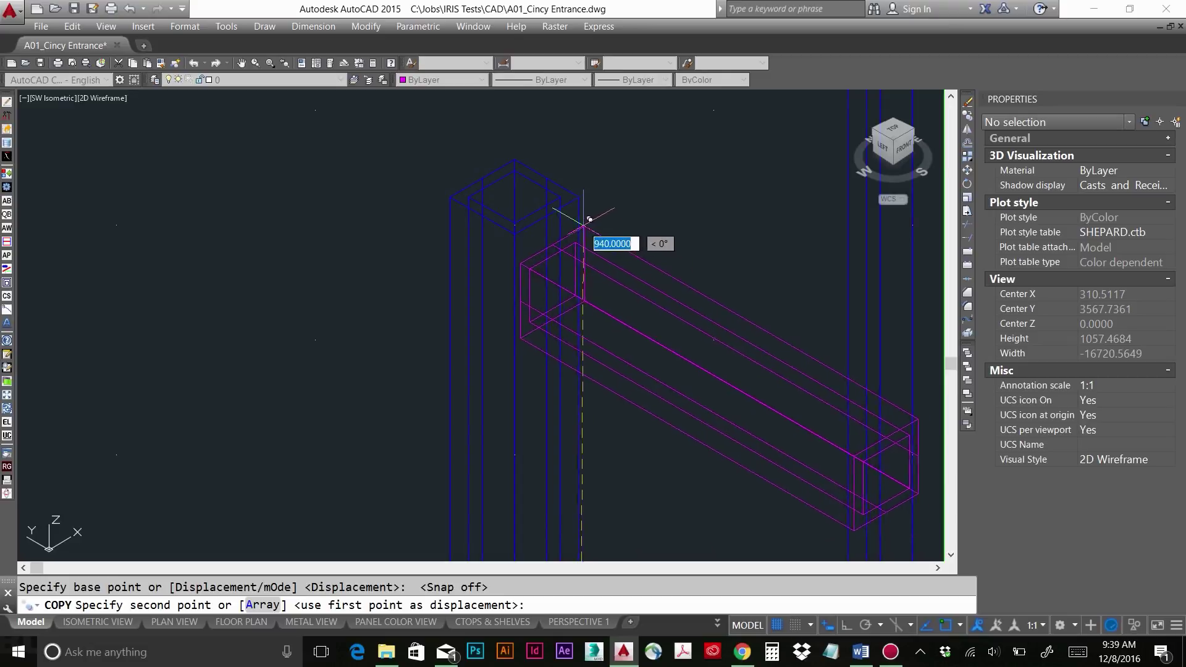
{"action": "left_click", "coordinate": [584, 226]}
{"action": "scroll", "coordinate": [684, 310], "scroll_direction": "down", "scroll_amount": 4}
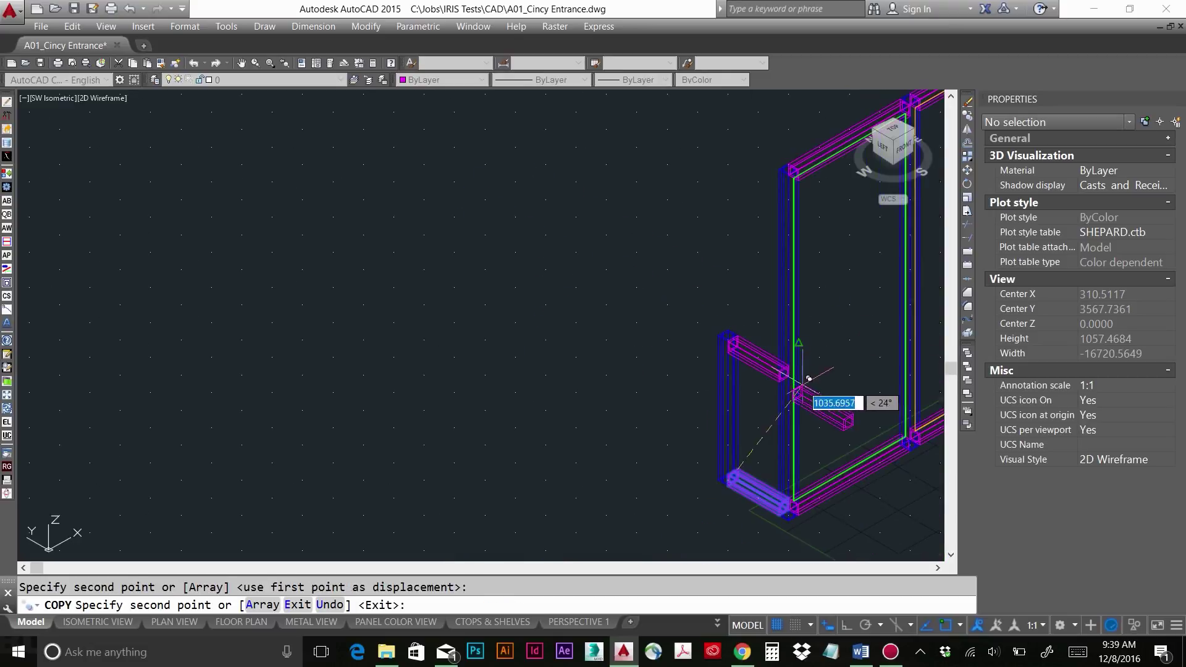
{"action": "scroll", "coordinate": [679, 309], "scroll_direction": "up", "scroll_amount": 3}
{"action": "key", "text": "Escape"}
{"action": "scroll", "coordinate": [614, 291], "scroll_direction": "up", "scroll_amount": 2}
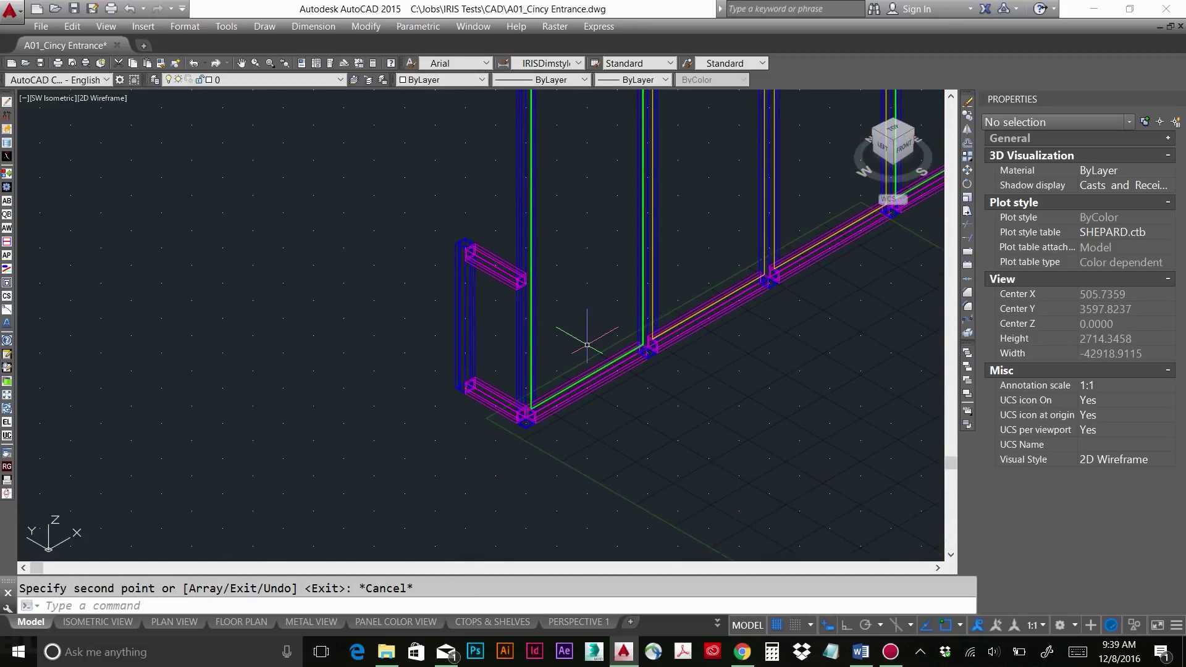
- With grid snap on and object snap off, mirror the short upright and its two crosspieces across the main wall line, keeping the originals
{"action": "key", "text": "F9"}
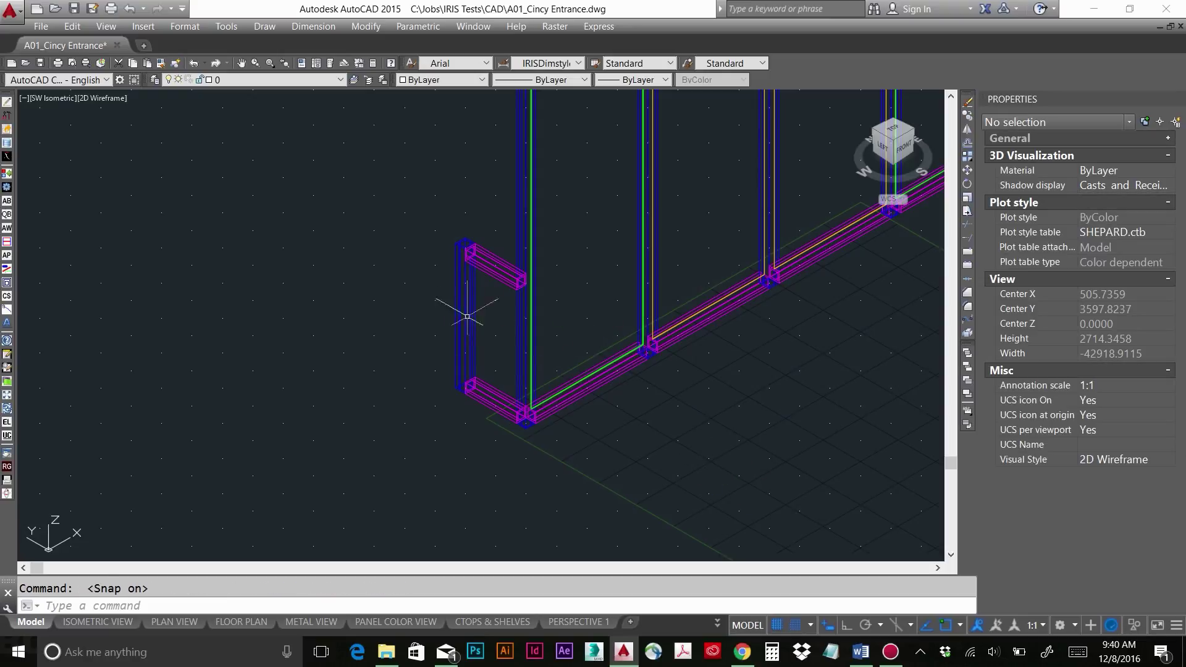
{"action": "left_click", "coordinate": [499, 224]}
{"action": "left_click", "coordinate": [440, 485]}
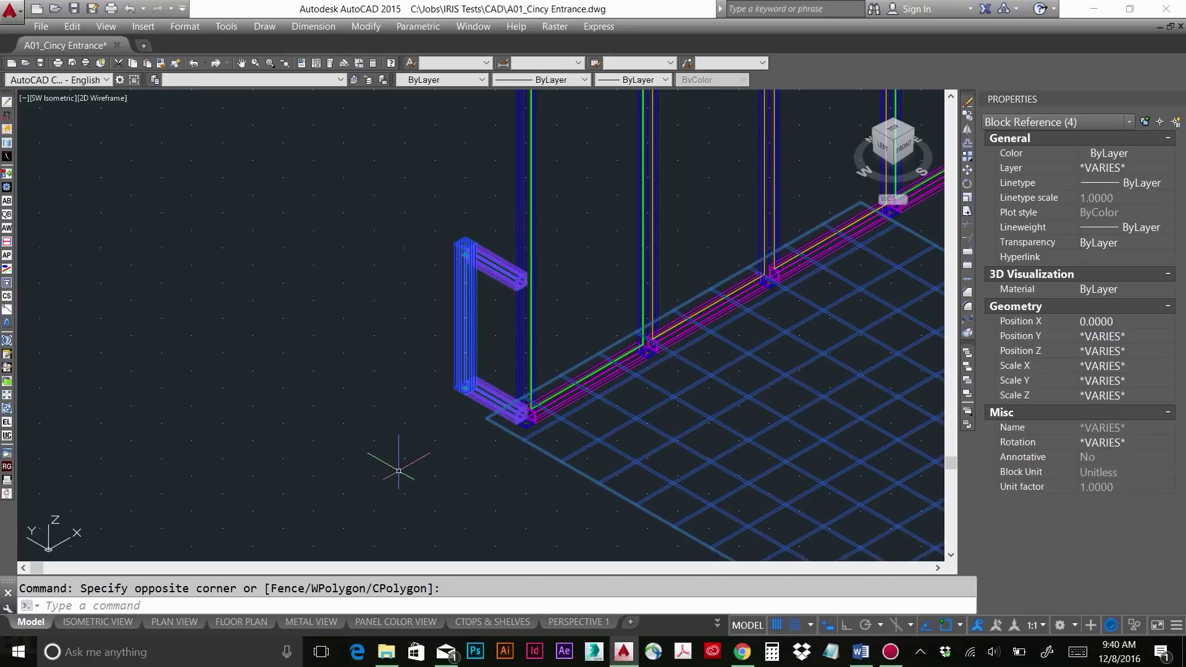
{"action": "type", "text": "mi"}
{"action": "key", "text": "Return"}
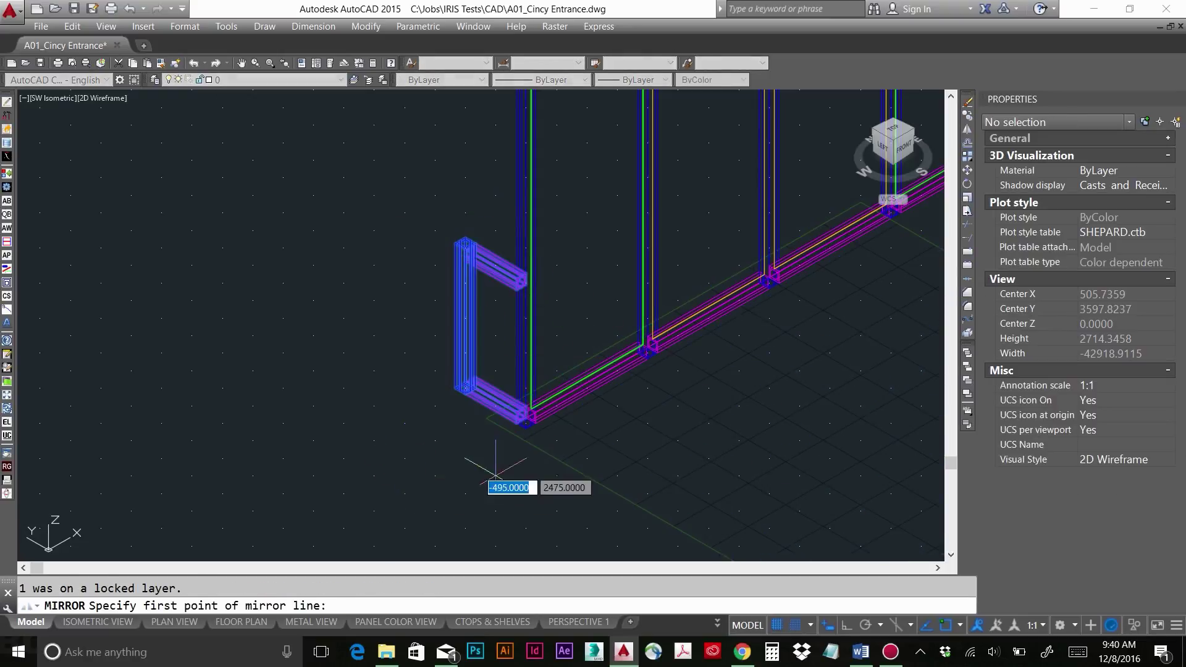
{"action": "key", "text": "F3"}
{"action": "left_click", "coordinate": [529, 425]}
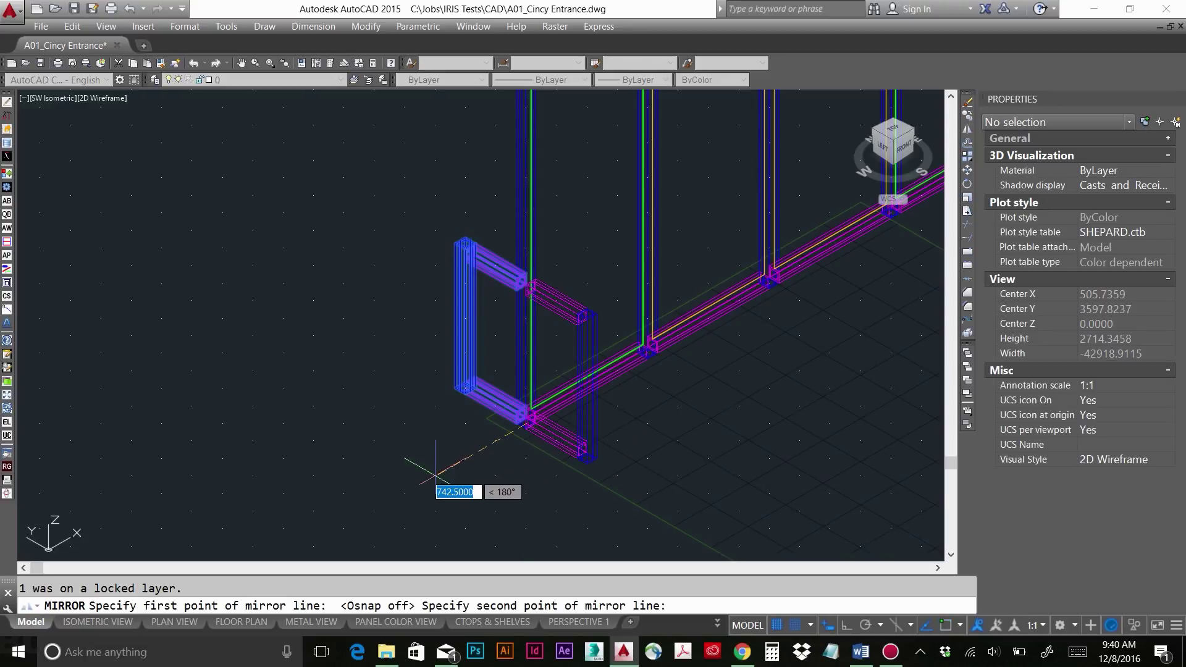
{"action": "left_click", "coordinate": [436, 475]}
{"action": "key", "text": "Return"}
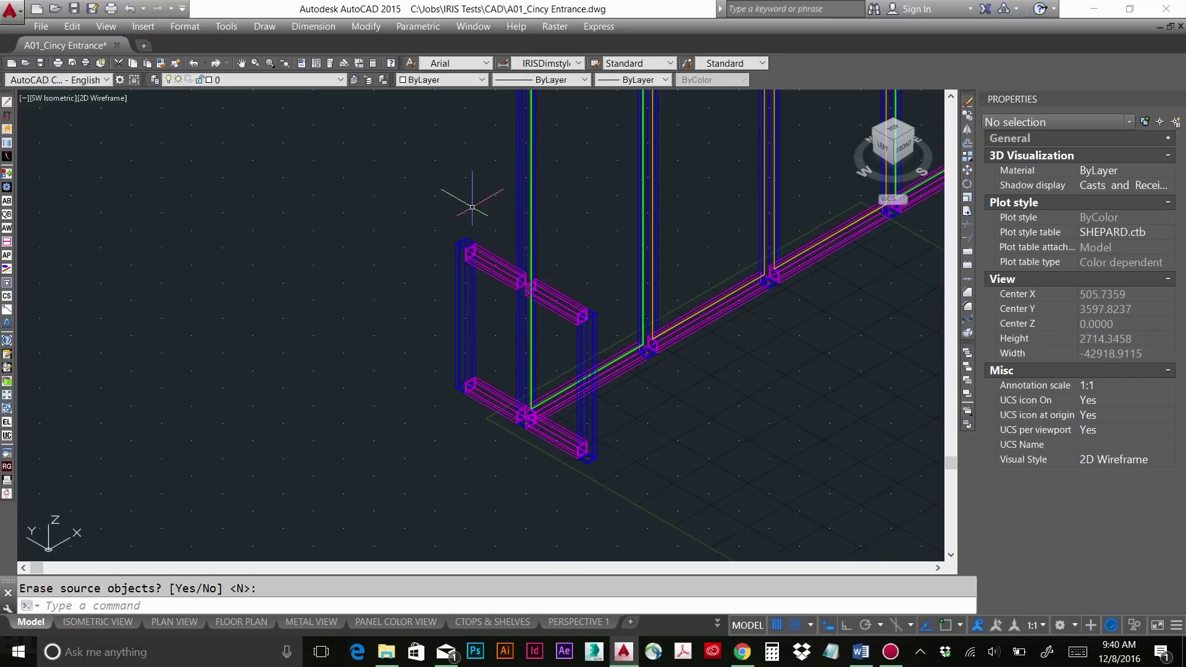
- Copy the completed low end frame, both short uprights and all four crosspieces, to the opposite end of the wall
{"action": "left_click", "coordinate": [482, 208]}
{"action": "left_click", "coordinate": [334, 479]}
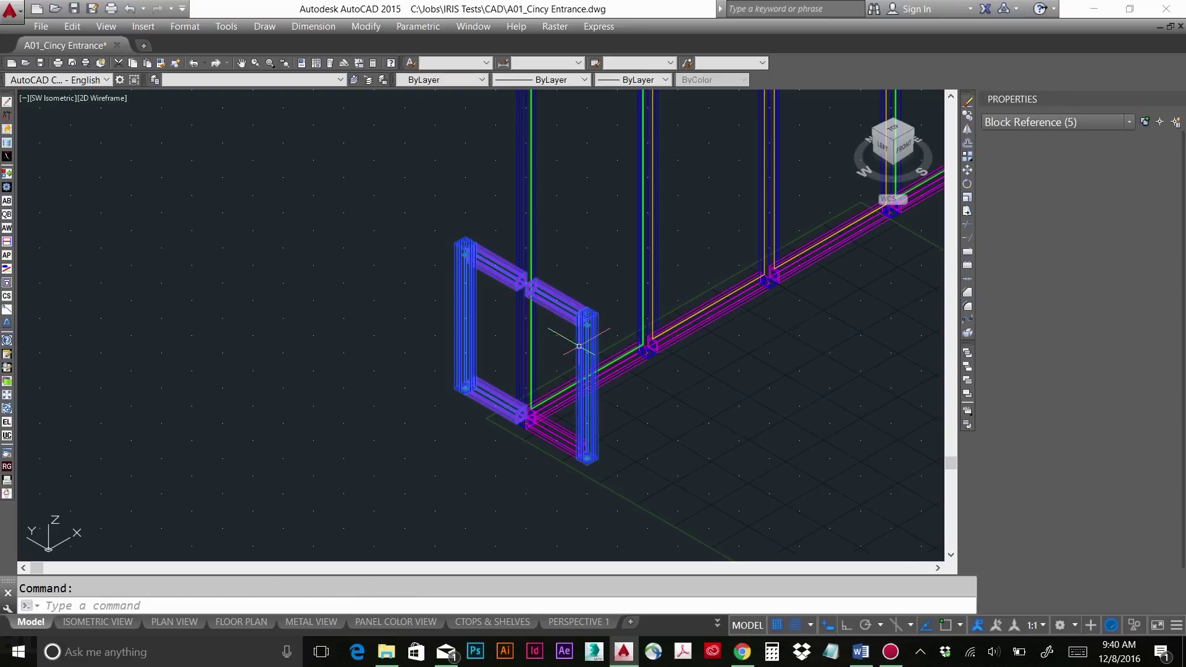
{"action": "type", "text": "co"}
{"action": "key", "text": "Return"}
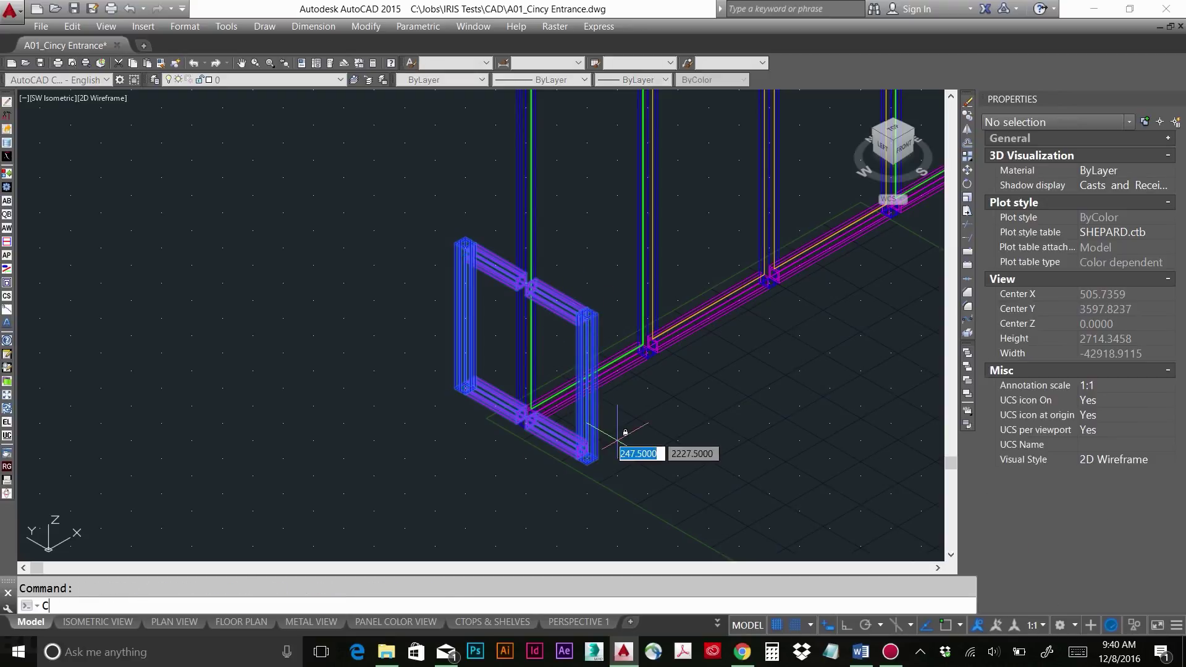
{"action": "left_click", "coordinate": [568, 426]}
{"action": "scroll", "coordinate": [502, 459], "scroll_direction": "down", "scroll_amount": 4}
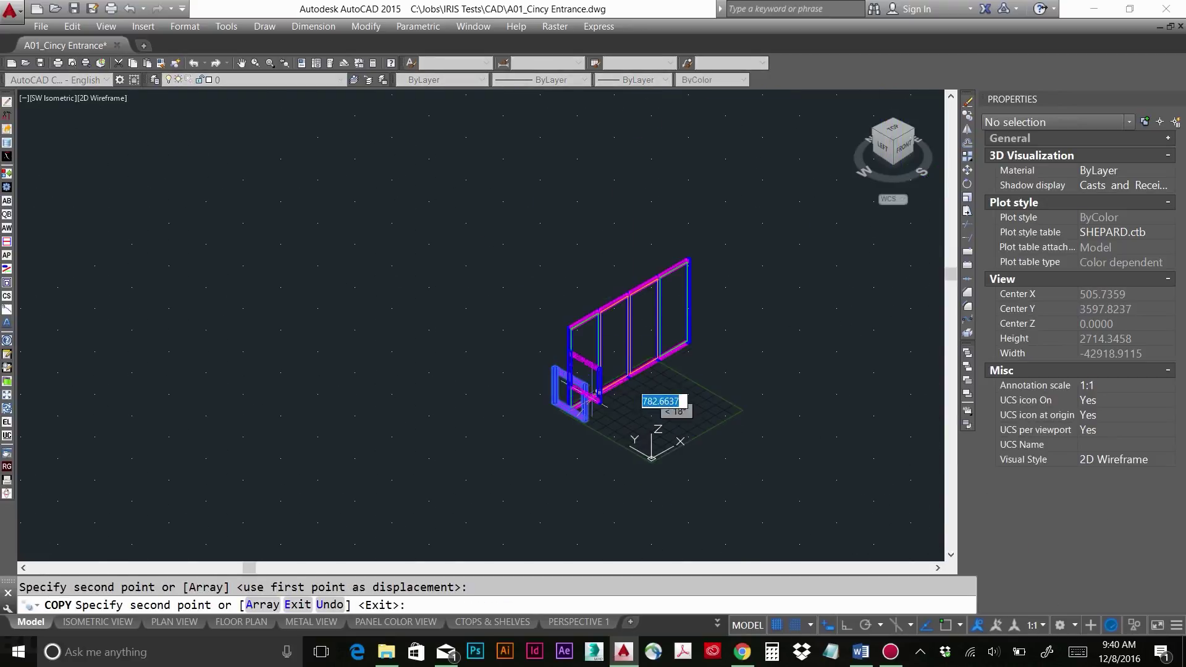
{"action": "scroll", "coordinate": [692, 328], "scroll_direction": "up", "scroll_amount": 3}
{"action": "left_click", "coordinate": [741, 315]}
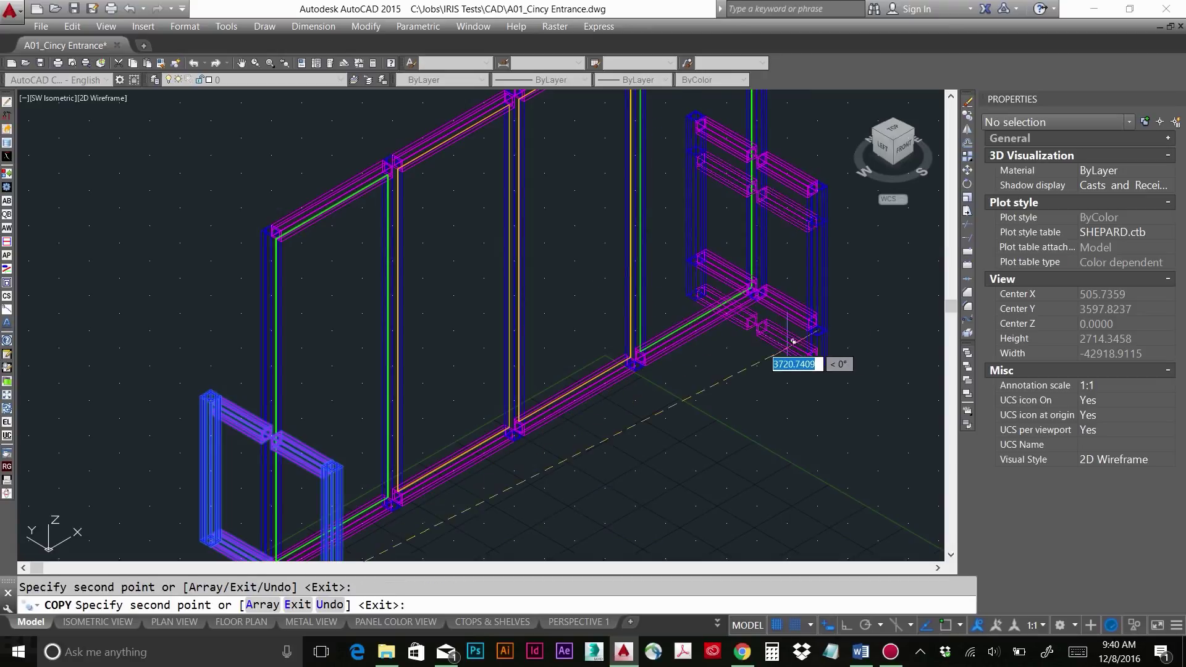
{"action": "scroll", "coordinate": [757, 443], "scroll_direction": "down", "scroll_amount": 2}
{"action": "key", "text": "Escape"}
- Unlock the MODL-MISC-CARP and MODL-MISC-GRID layers
{"action": "scroll", "coordinate": [755, 416], "scroll_direction": "down", "scroll_amount": 2}
{"action": "middle_click_drag", "start_coordinate": [643, 367], "coordinate": [698, 373], "text": "shift"}
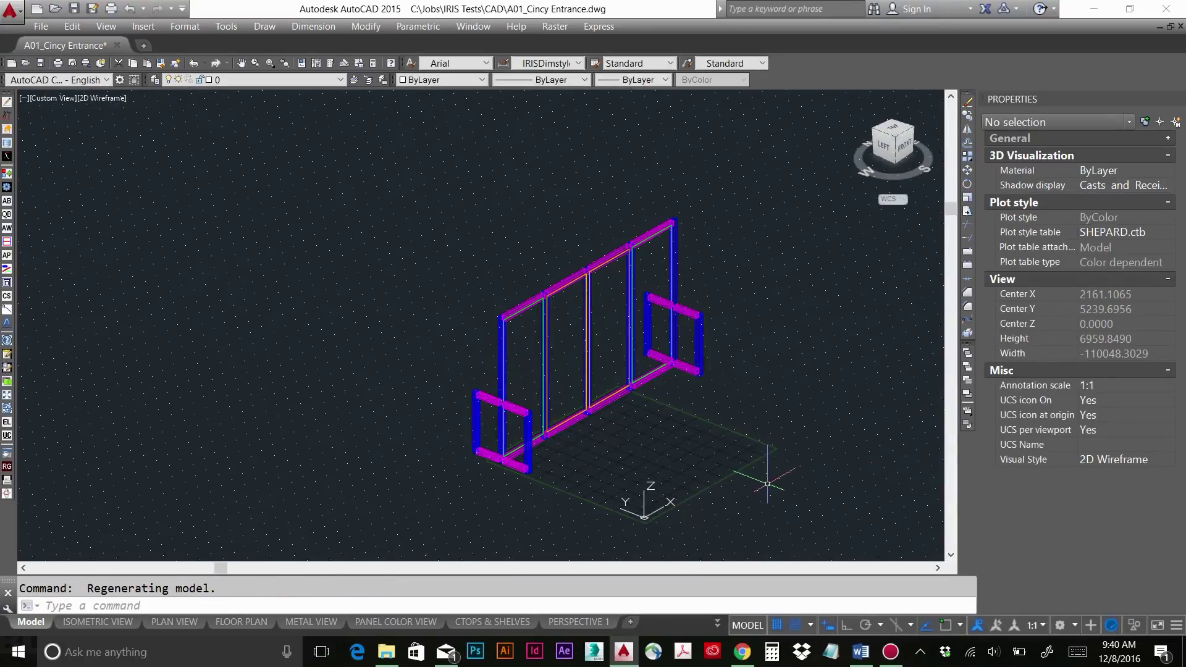
{"action": "middle_click_drag", "start_coordinate": [767, 483], "coordinate": [759, 487]}
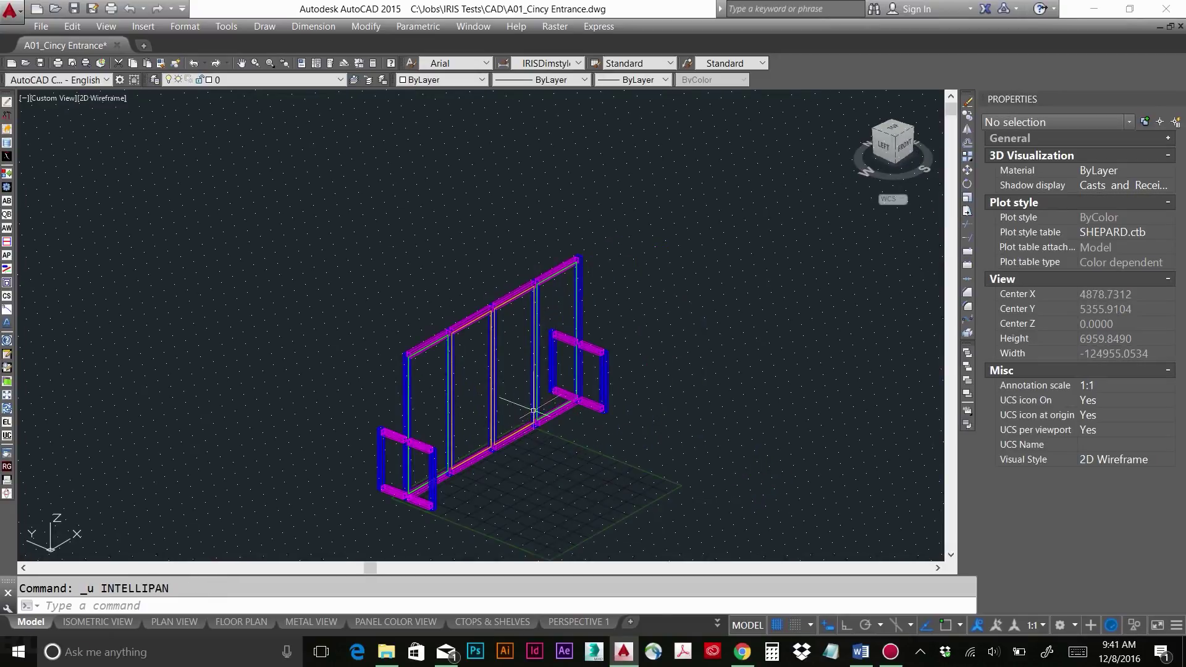
{"action": "left_click", "coordinate": [258, 80]}
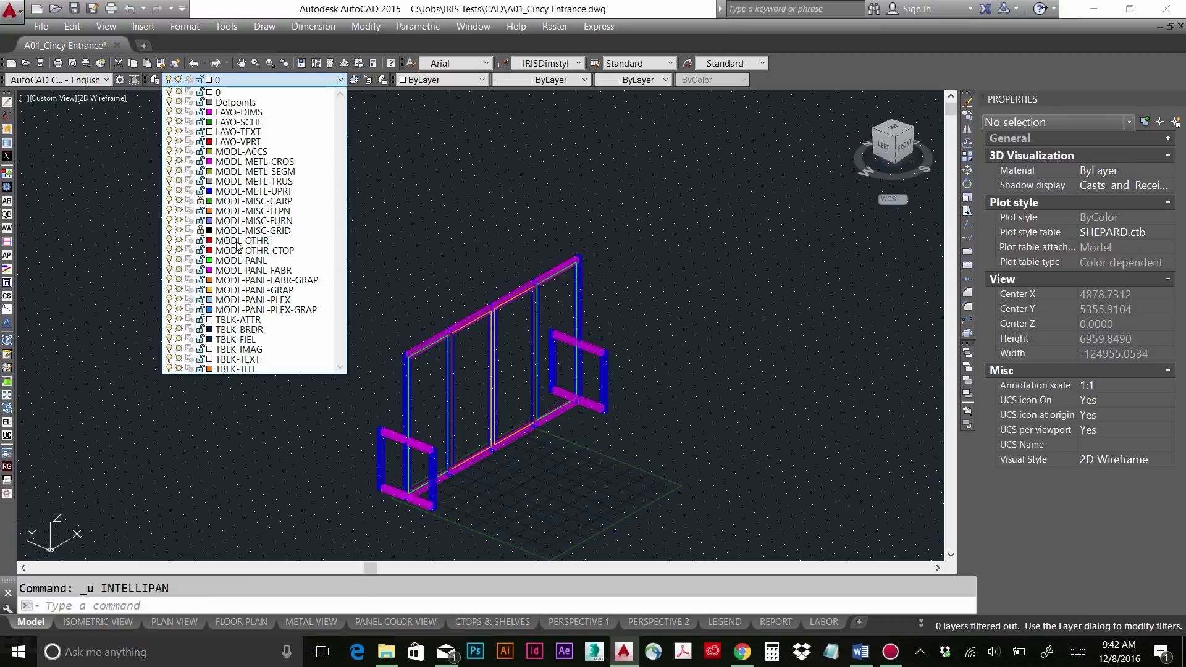
{"action": "left_click", "coordinate": [200, 201]}
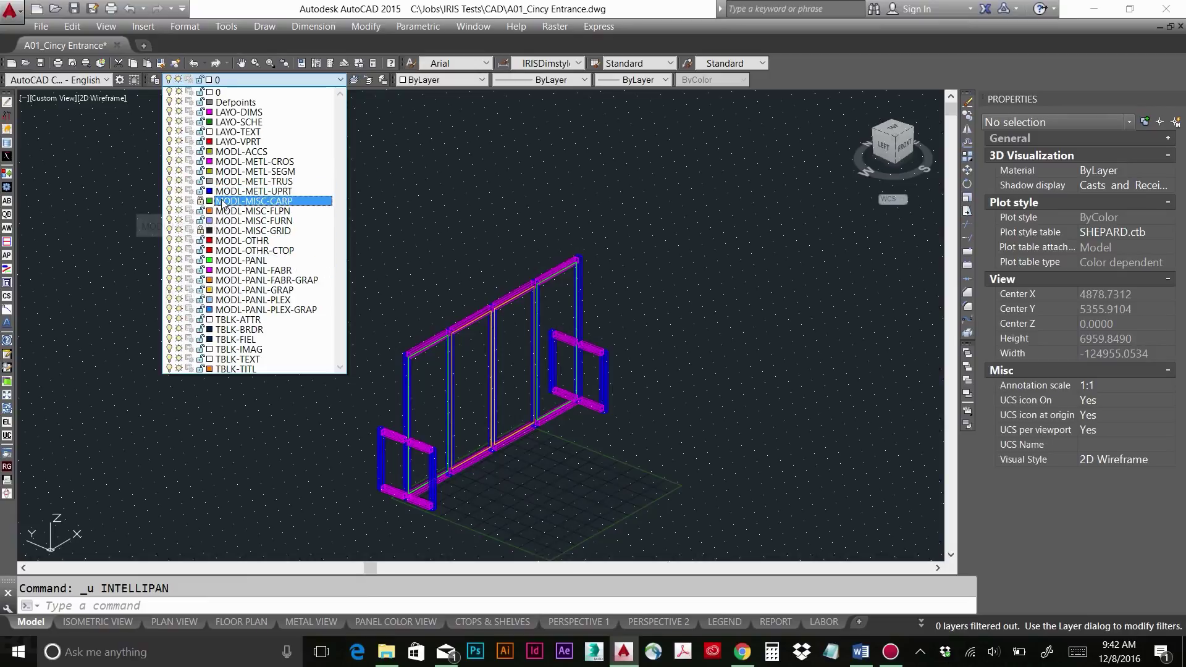
{"action": "left_click", "coordinate": [200, 231]}
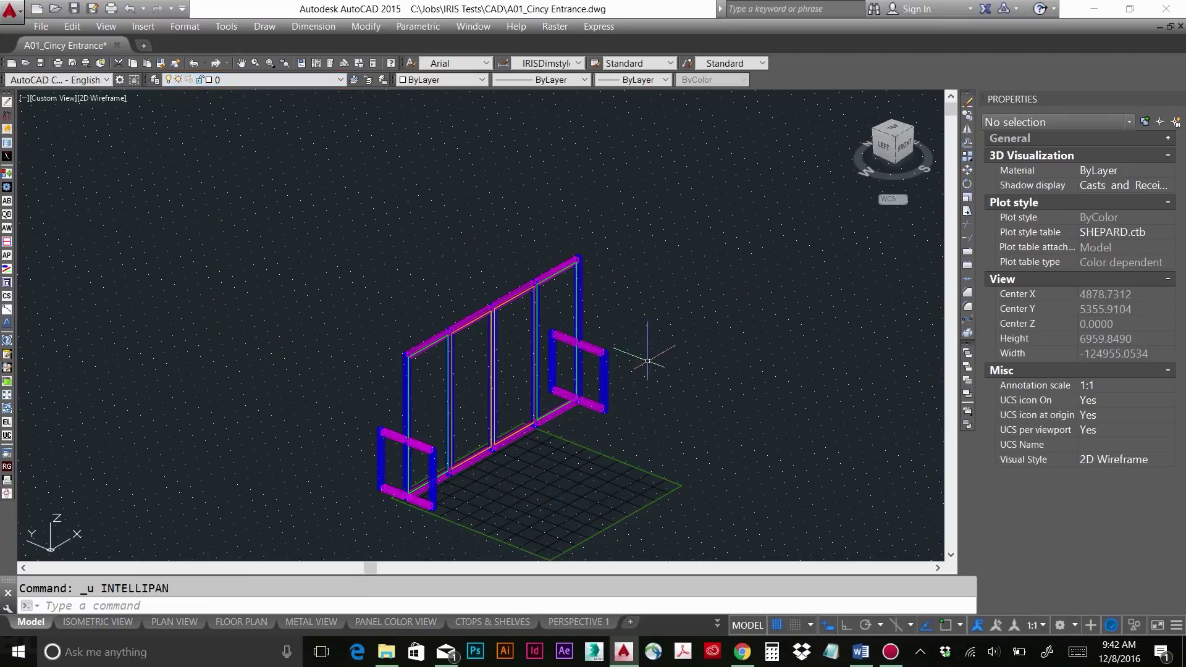
- Switch to the top view and rotate it so that north points up
{"action": "left_click", "coordinate": [891, 134]}
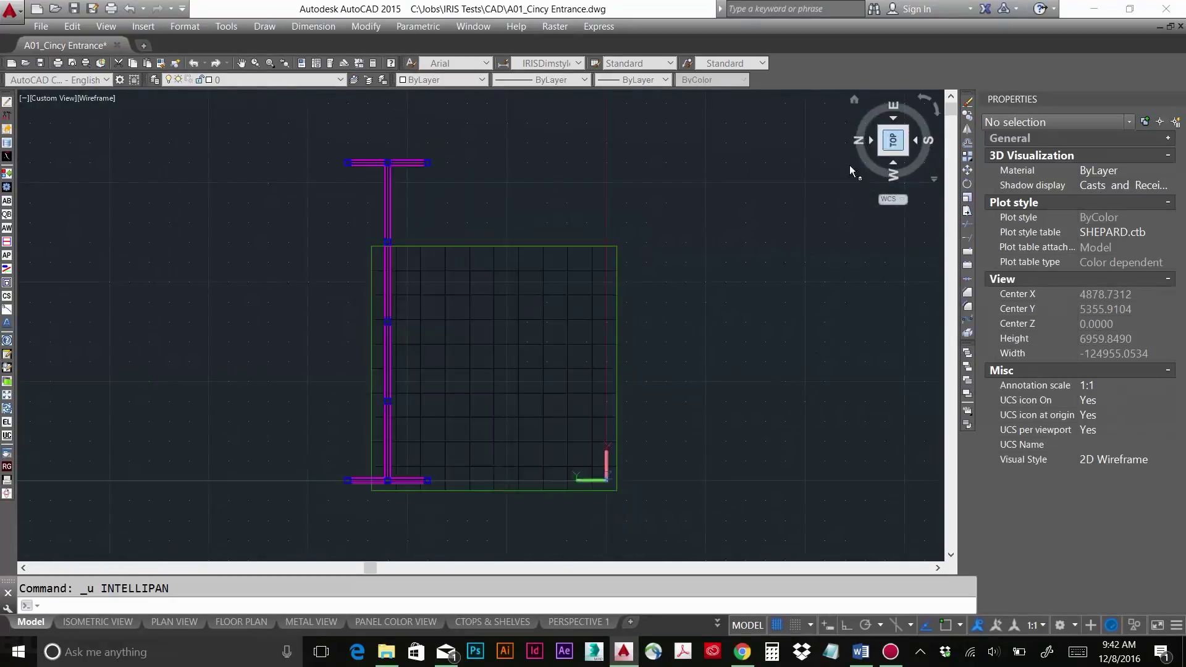
{"action": "left_click", "coordinate": [933, 113]}
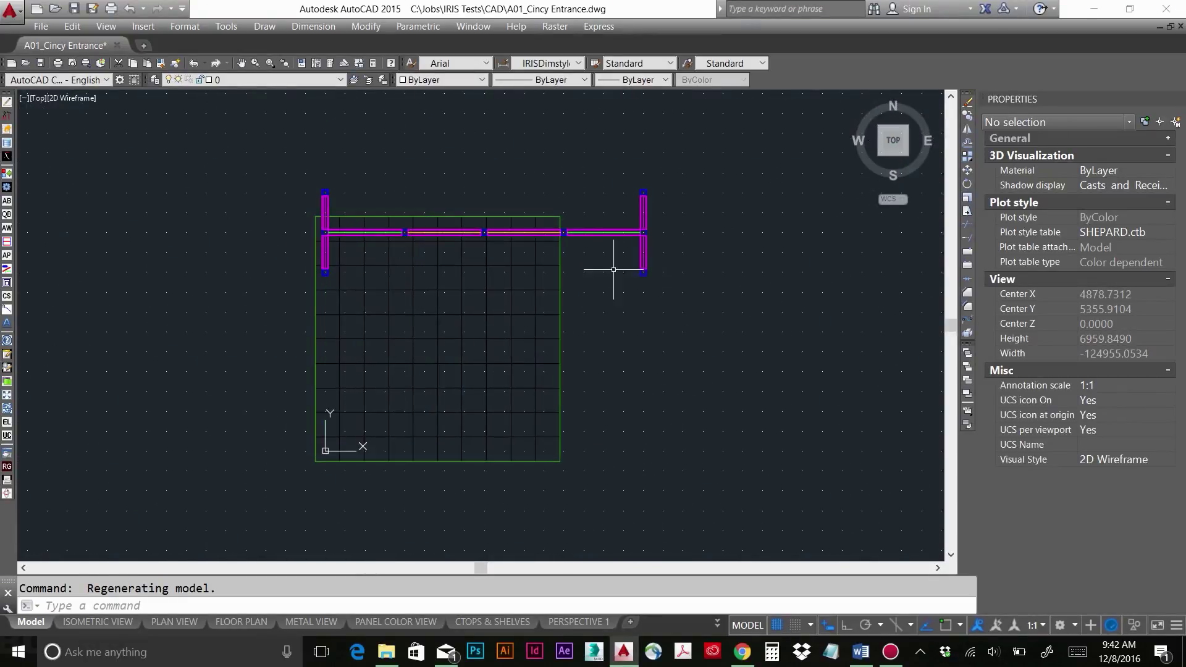
- With grid snap on, stretch the carpet's northeast corner beyond the far end frame, to 4267.2 by 3352.8
{"action": "left_click", "coordinate": [562, 218]}
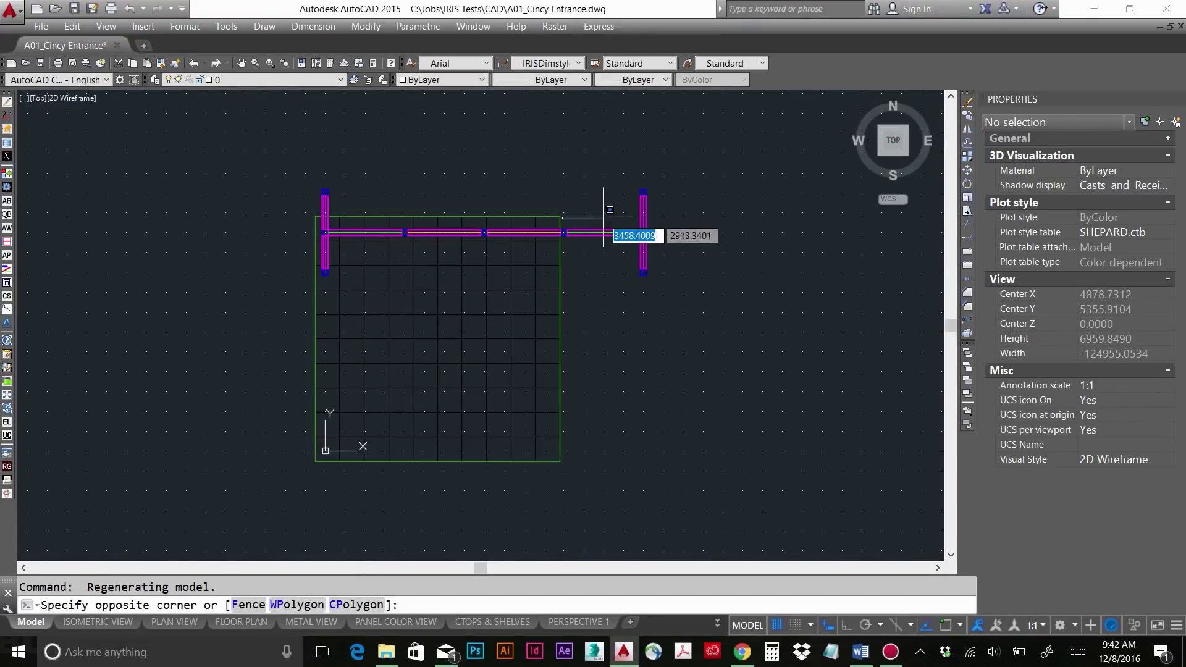
{"action": "left_click", "coordinate": [551, 207]}
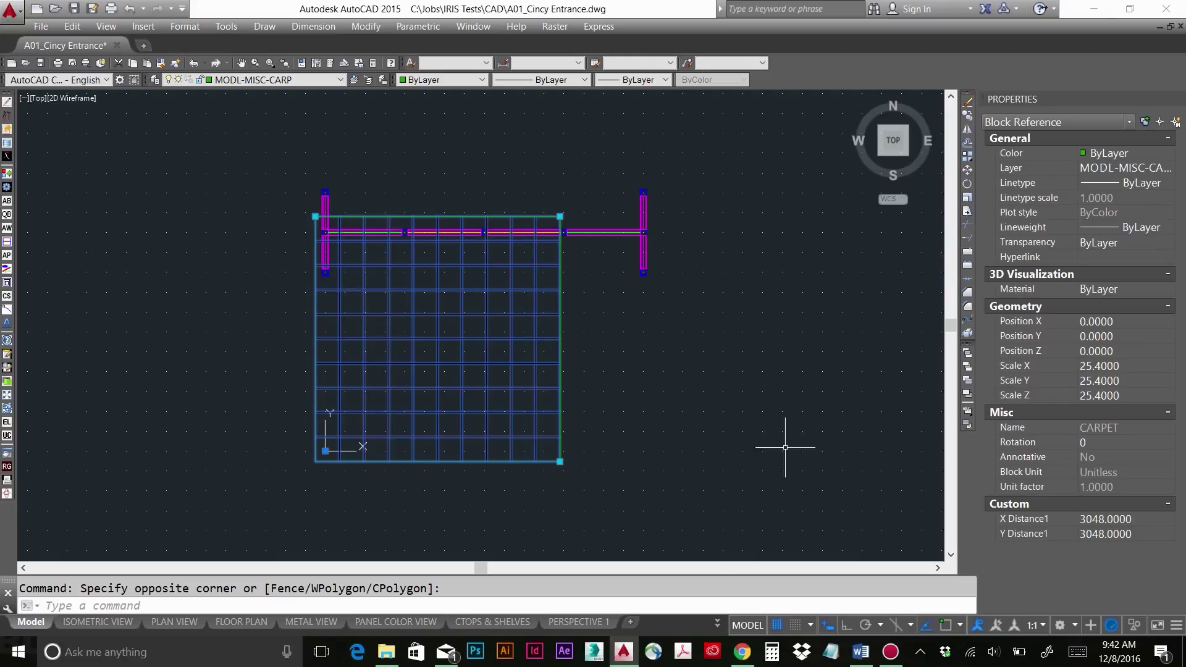
{"action": "left_click", "coordinate": [795, 624]}
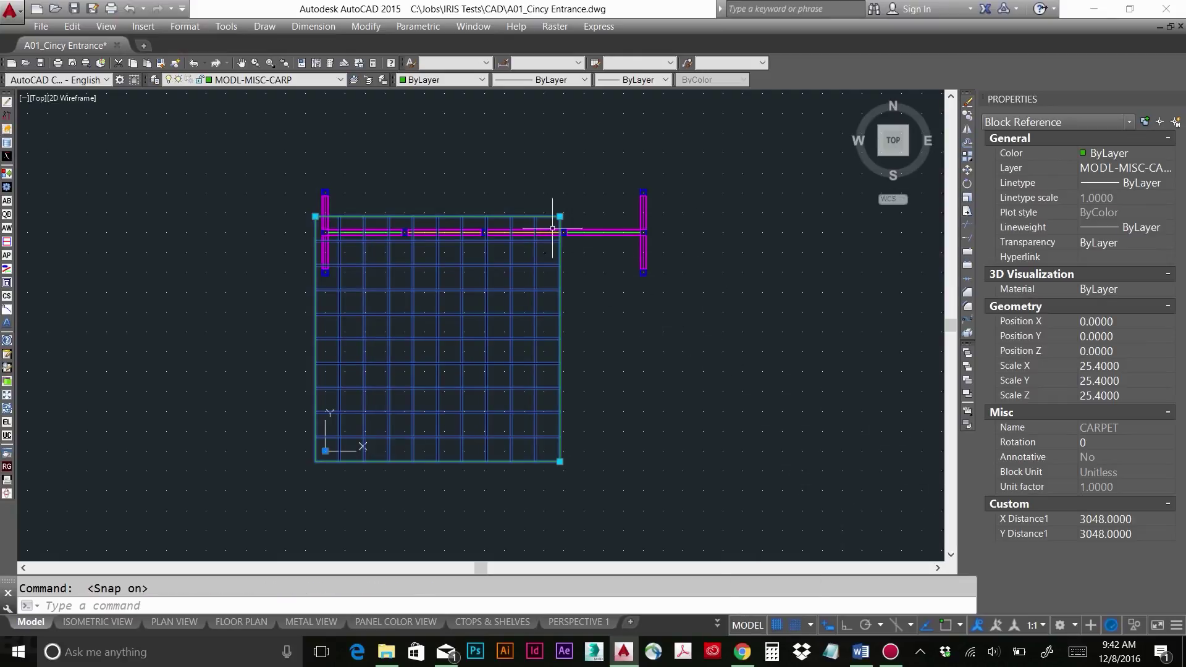
{"action": "mouse_move", "coordinate": [559, 216]}
{"action": "left_click", "coordinate": [560, 217]}
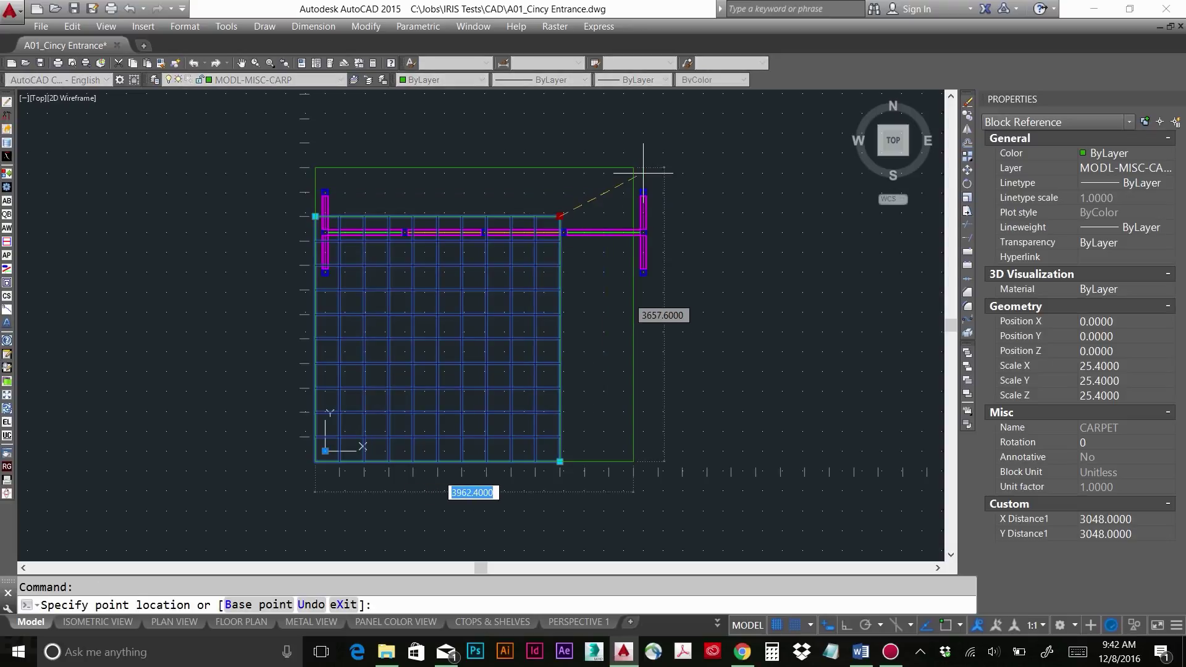
{"action": "left_click", "coordinate": [663, 193]}
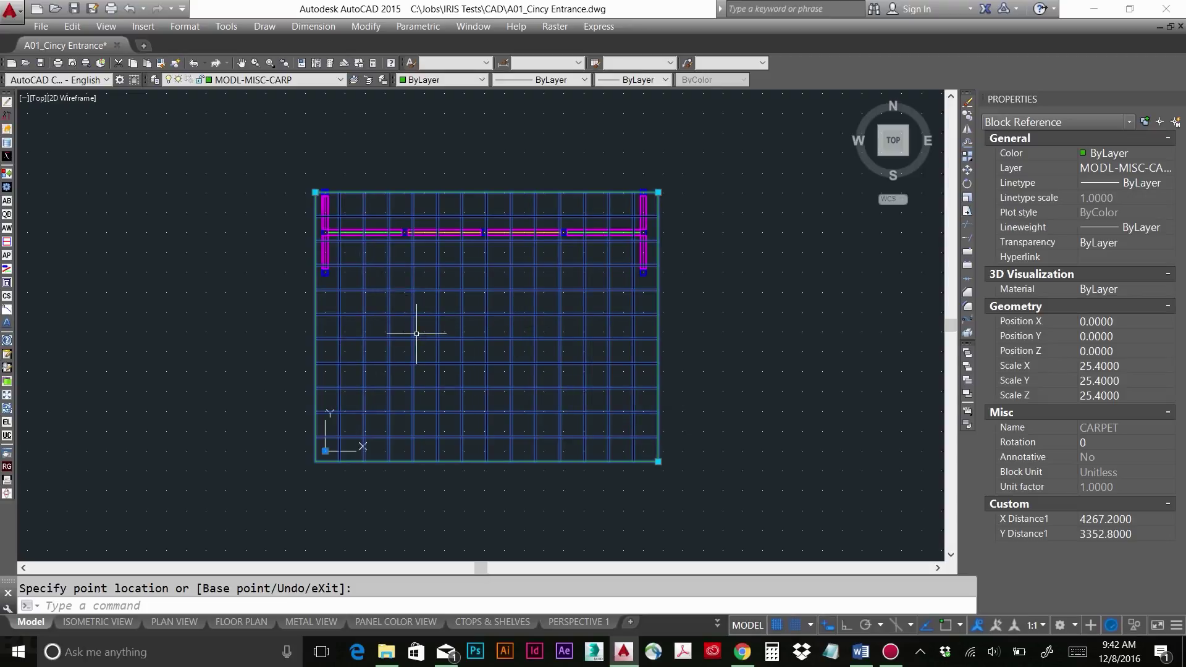
{"action": "key", "text": "Escape"}
{"action": "key", "text": "Escape"}
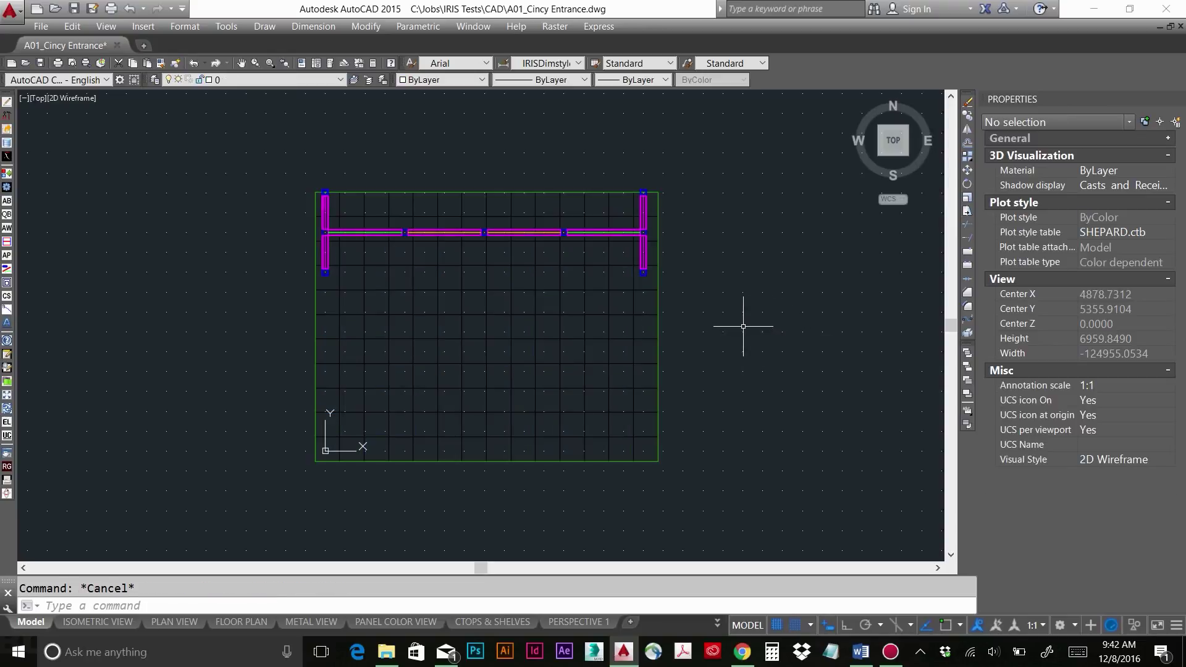
- Select the carpet block and set its X Distance1 to 6096 and Y Distance1 to 3048
{"action": "left_click", "coordinate": [773, 332]}
{"action": "left_click", "coordinate": [569, 473]}
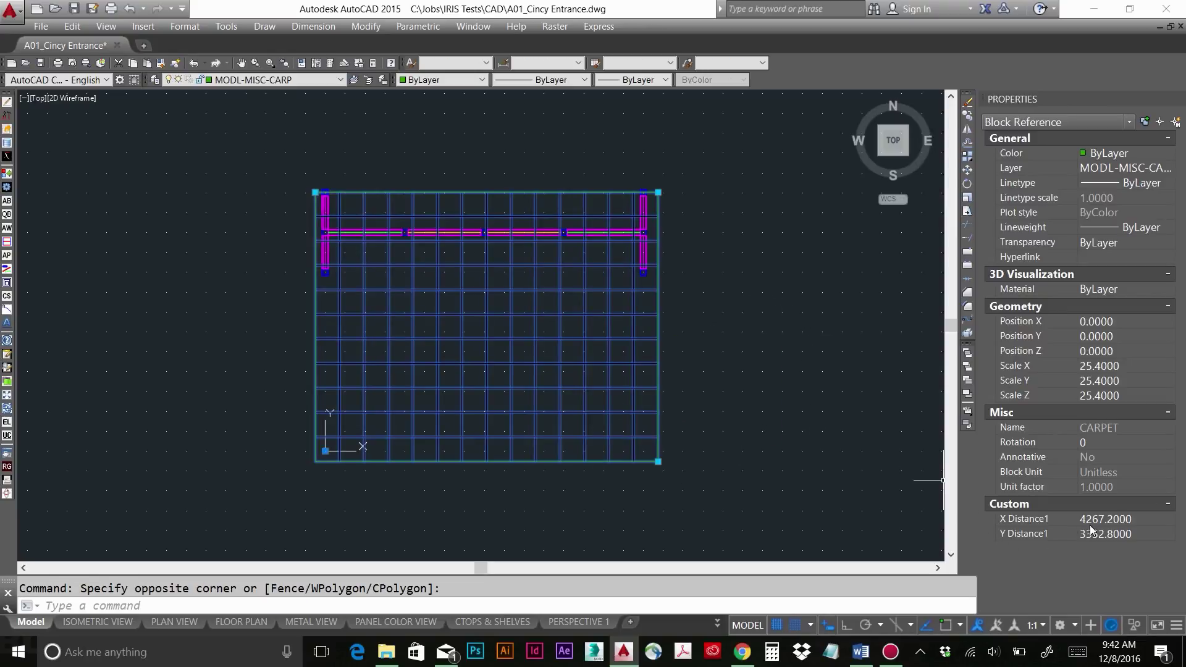
{"action": "left_click", "coordinate": [1098, 522]}
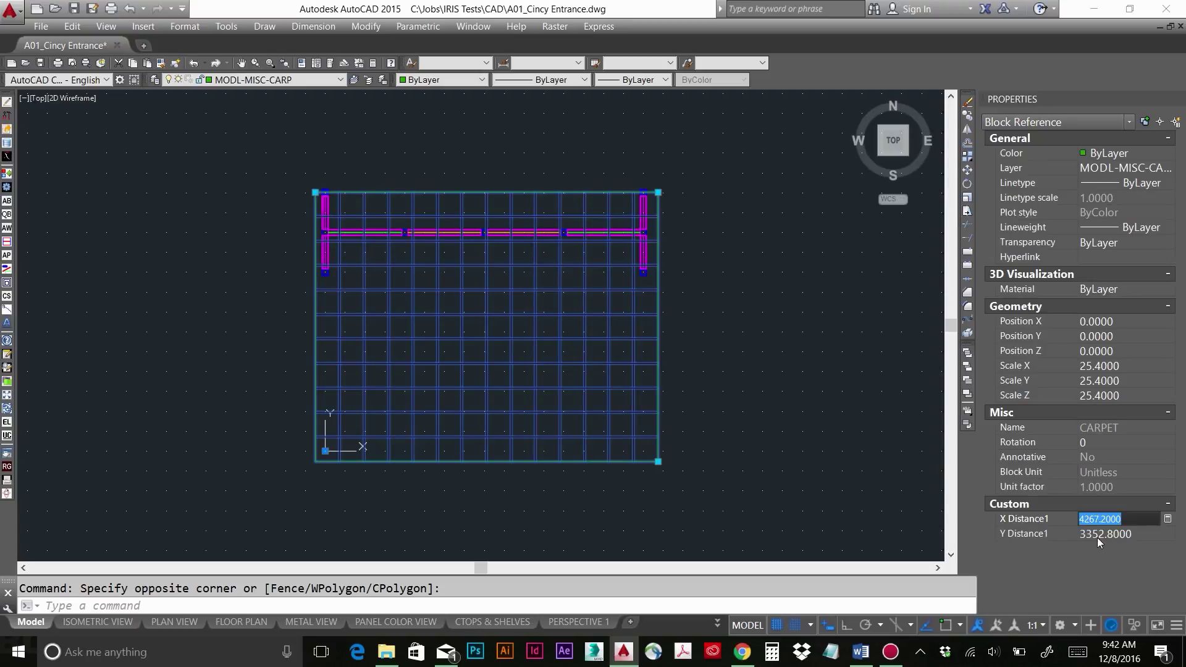
{"action": "left_click", "coordinate": [1125, 535]}
{"action": "type", "text": "6096"}
{"action": "key", "text": "Return"}
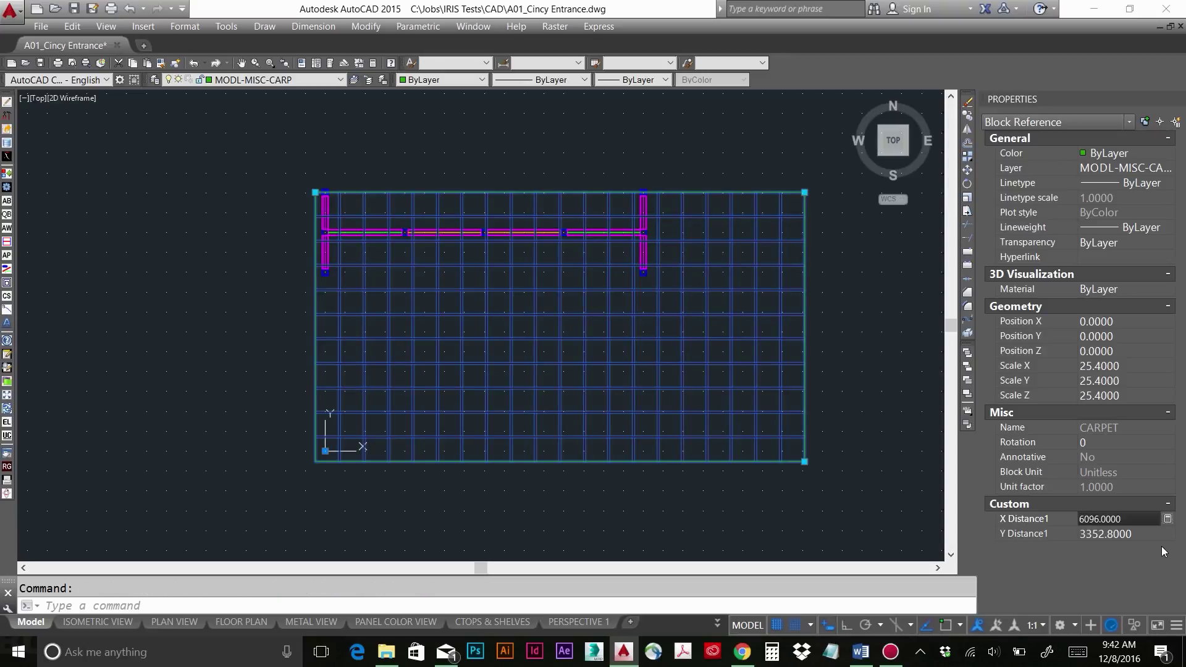
{"action": "key", "text": "Tab"}
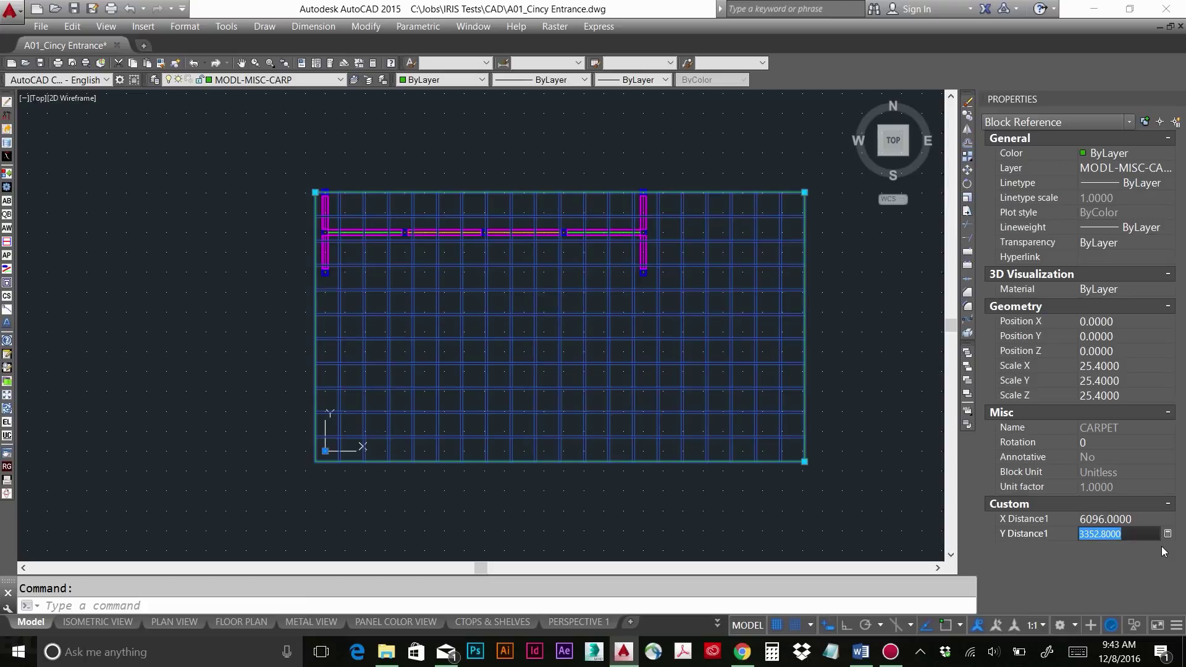
{"action": "type", "text": "3048"}
{"action": "key", "text": "Return"}
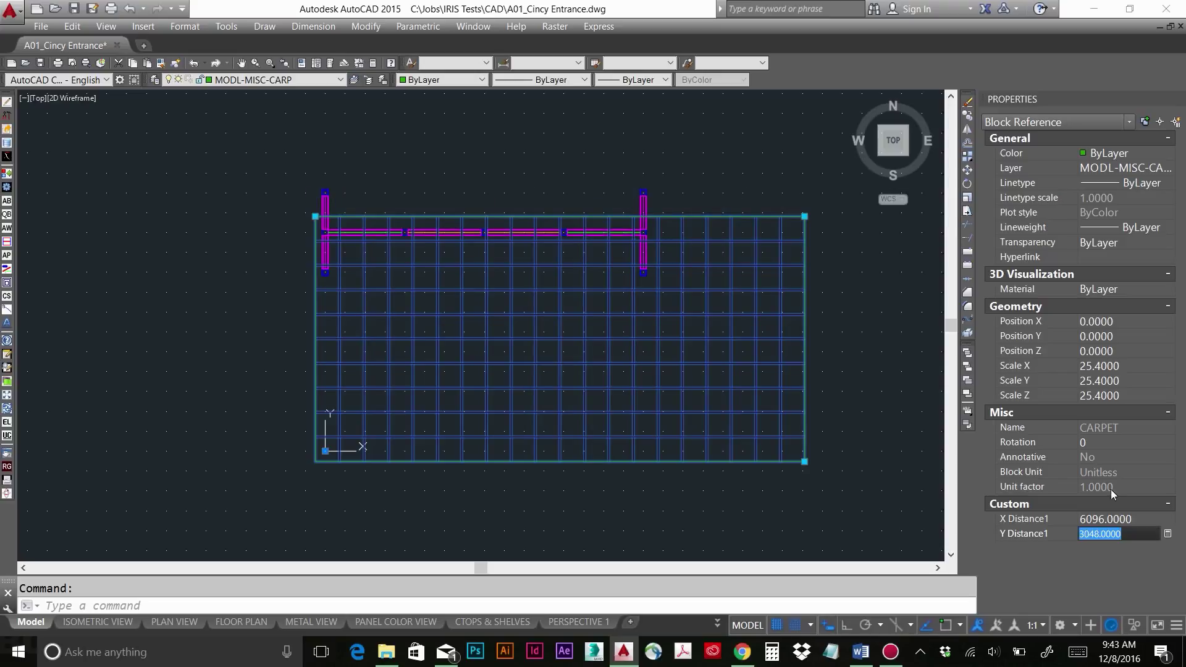
- Lock the MODL-MISC-CARP and MODL-MISC-GRID layers
{"action": "left_click", "coordinate": [341, 80]}
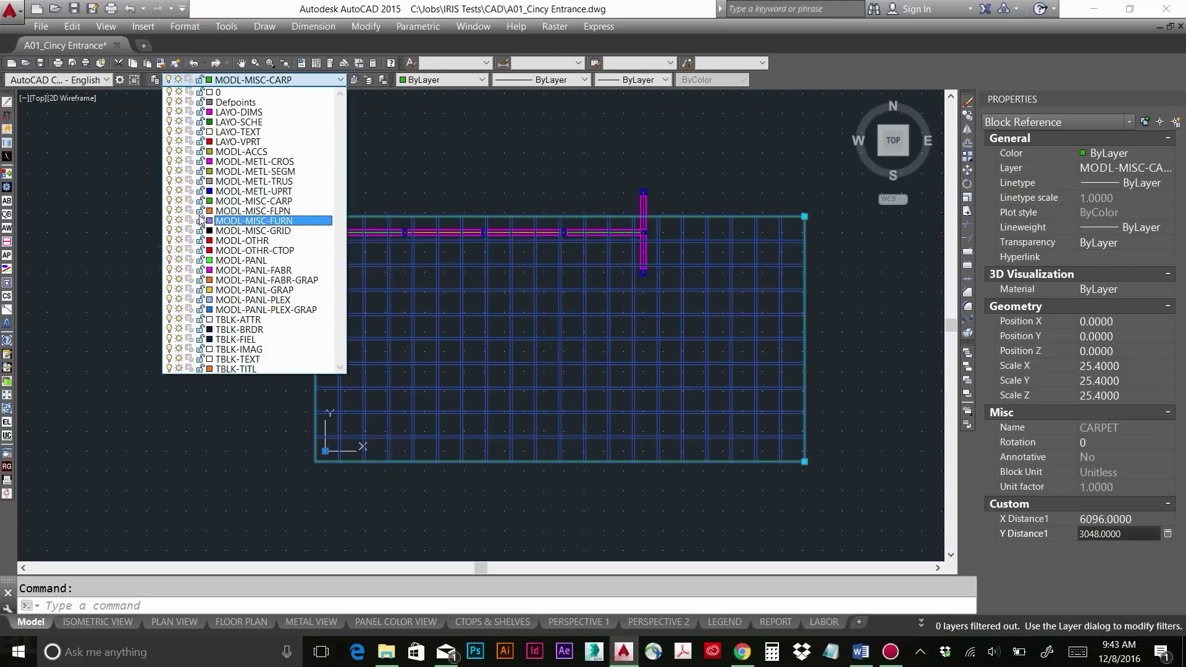
{"action": "left_click", "coordinate": [200, 200]}
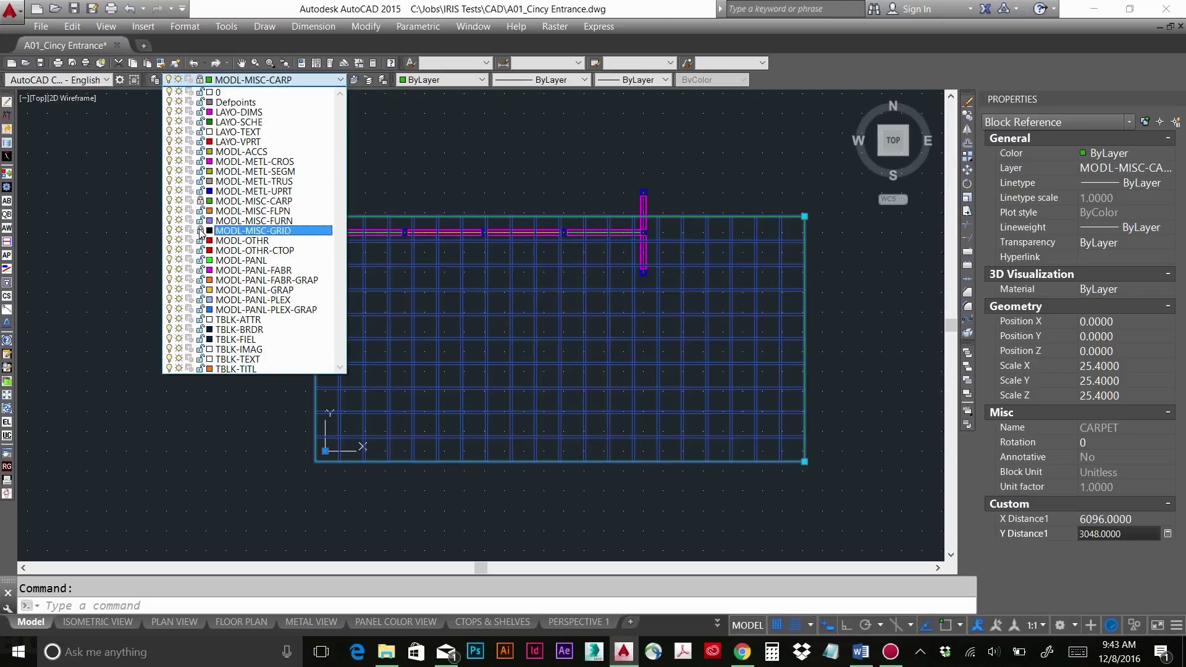
{"action": "left_click", "coordinate": [200, 230]}
{"action": "left_click", "coordinate": [586, 179]}
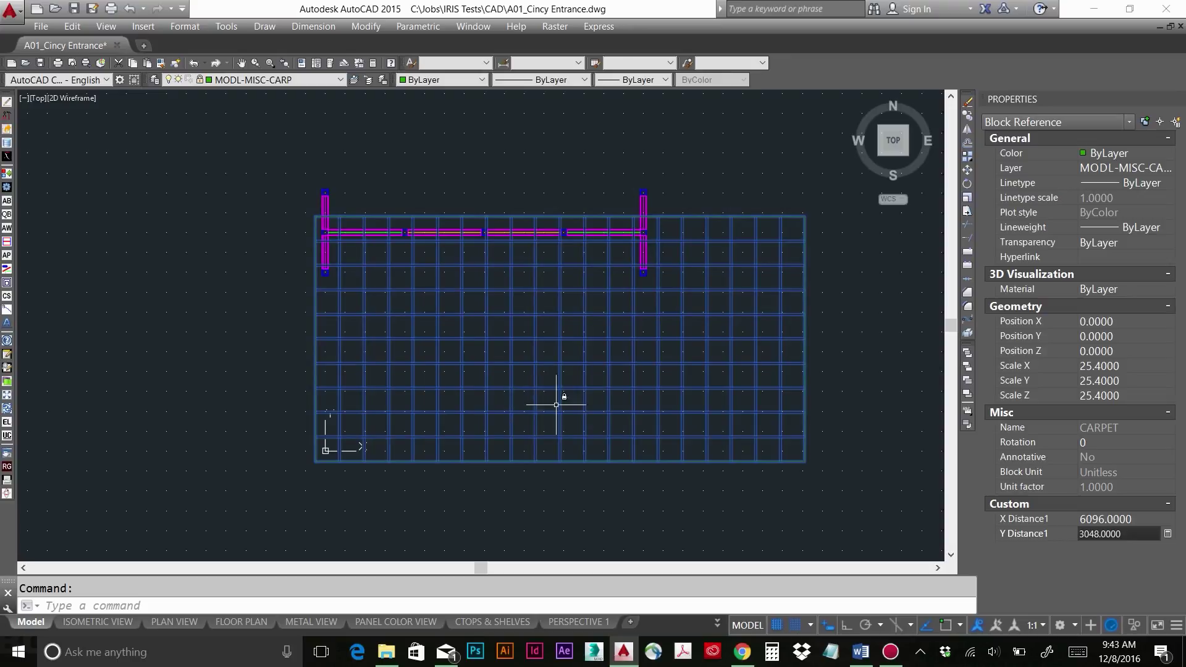
{"action": "mouse_move", "coordinate": [584, 409]}
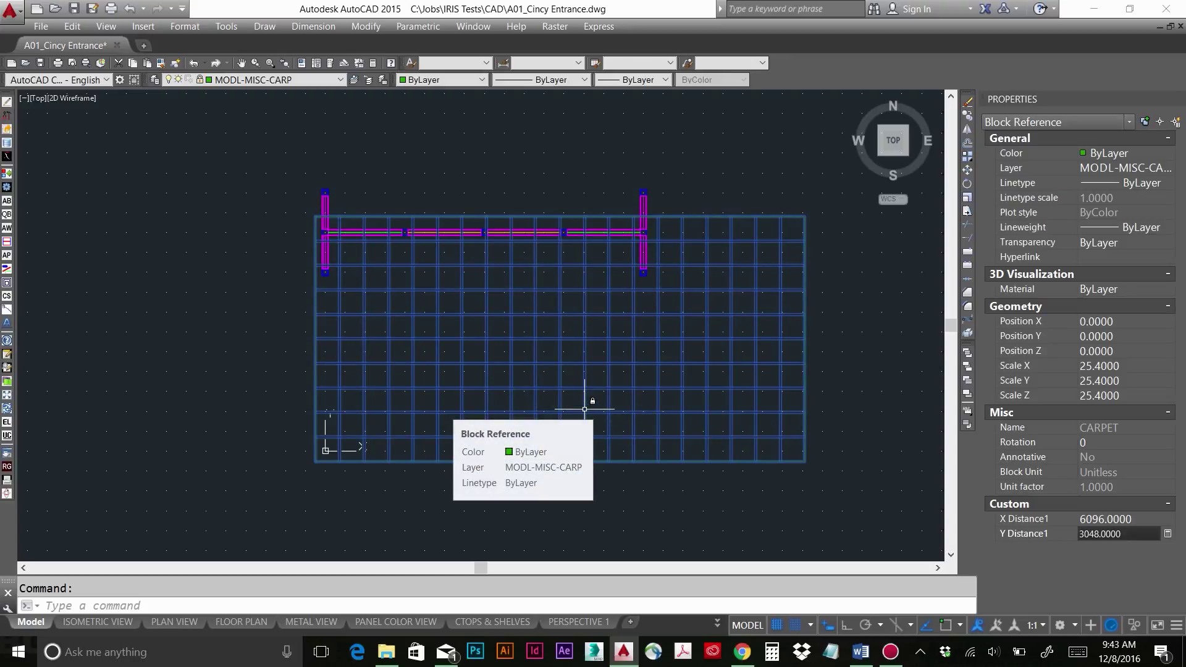
- Move the whole wall structure with grid snap on to about the middle of the carpet's back edge, and turn snap off
{"action": "key", "text": "F9"}
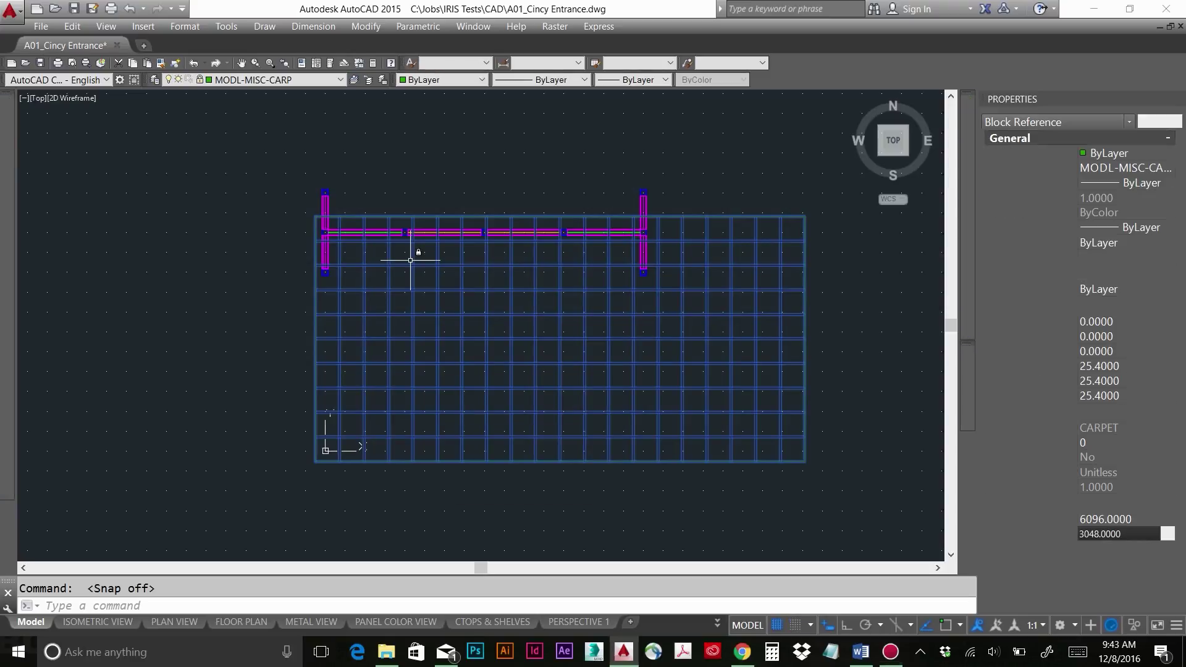
{"action": "key", "text": "Escape"}
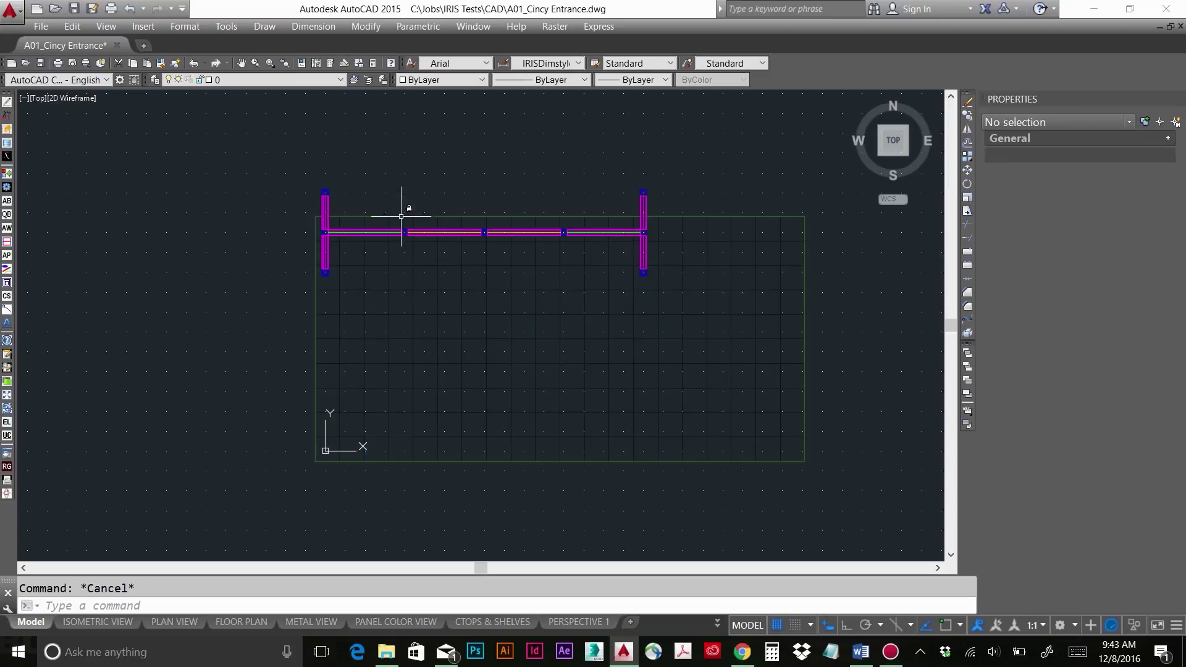
{"action": "left_click", "coordinate": [267, 151]}
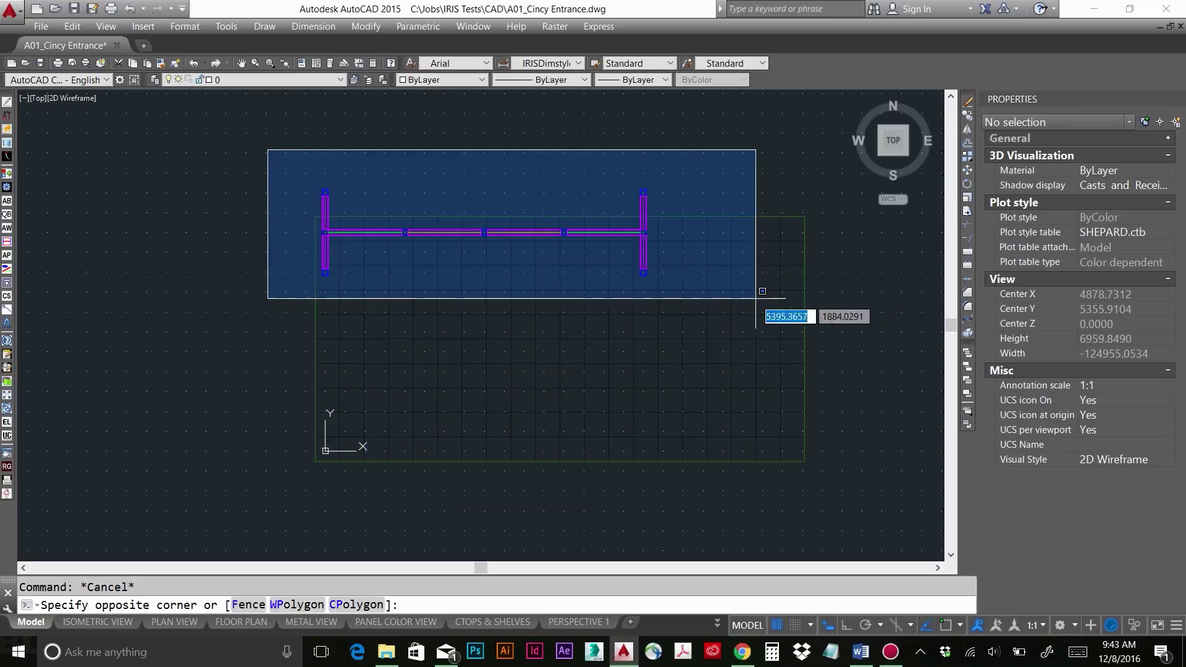
{"action": "left_click", "coordinate": [747, 278]}
{"action": "type", "text": "m"}
{"action": "key", "text": "Return"}
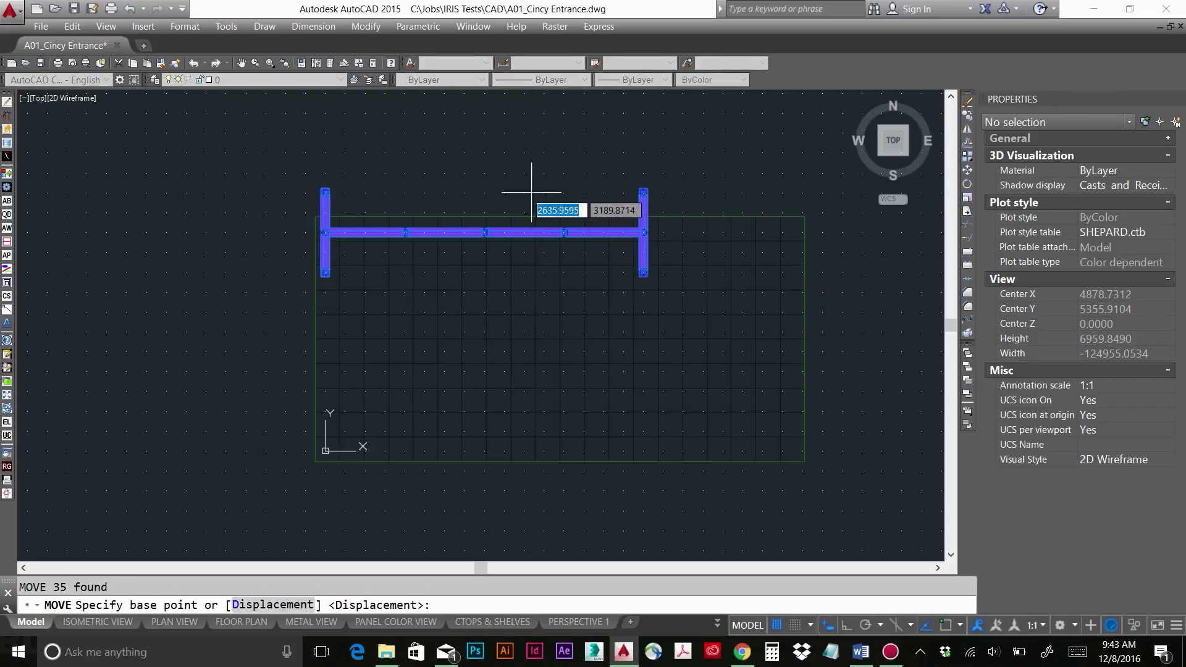
{"action": "left_click", "coordinate": [796, 625]}
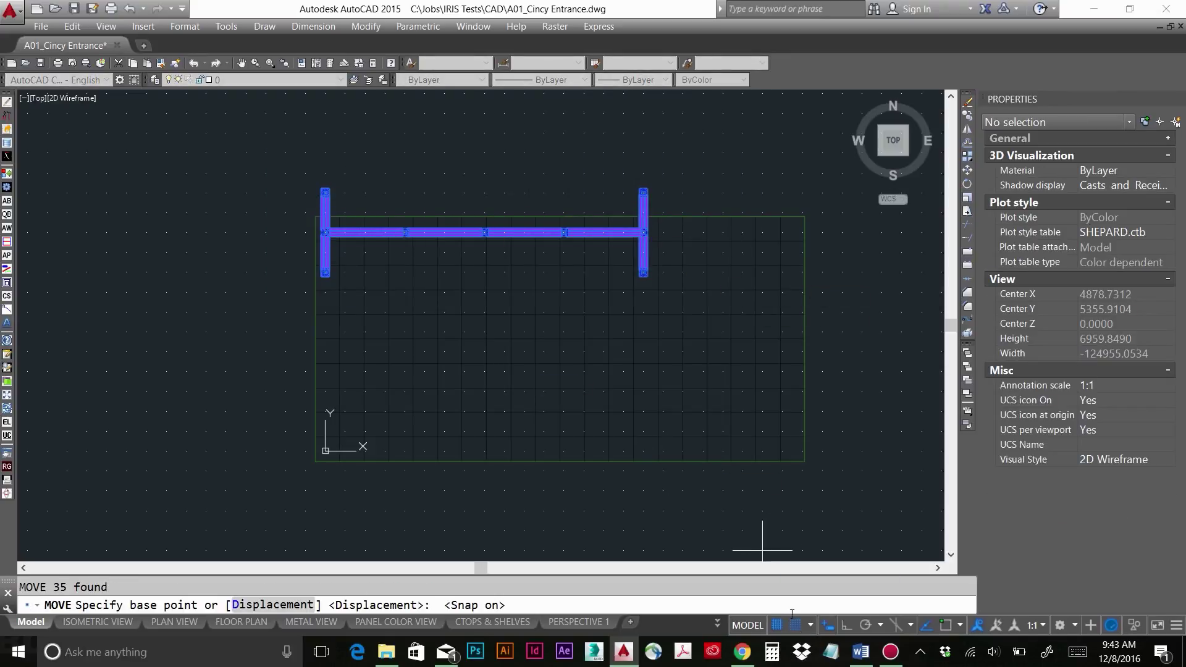
{"action": "left_click", "coordinate": [325, 192]}
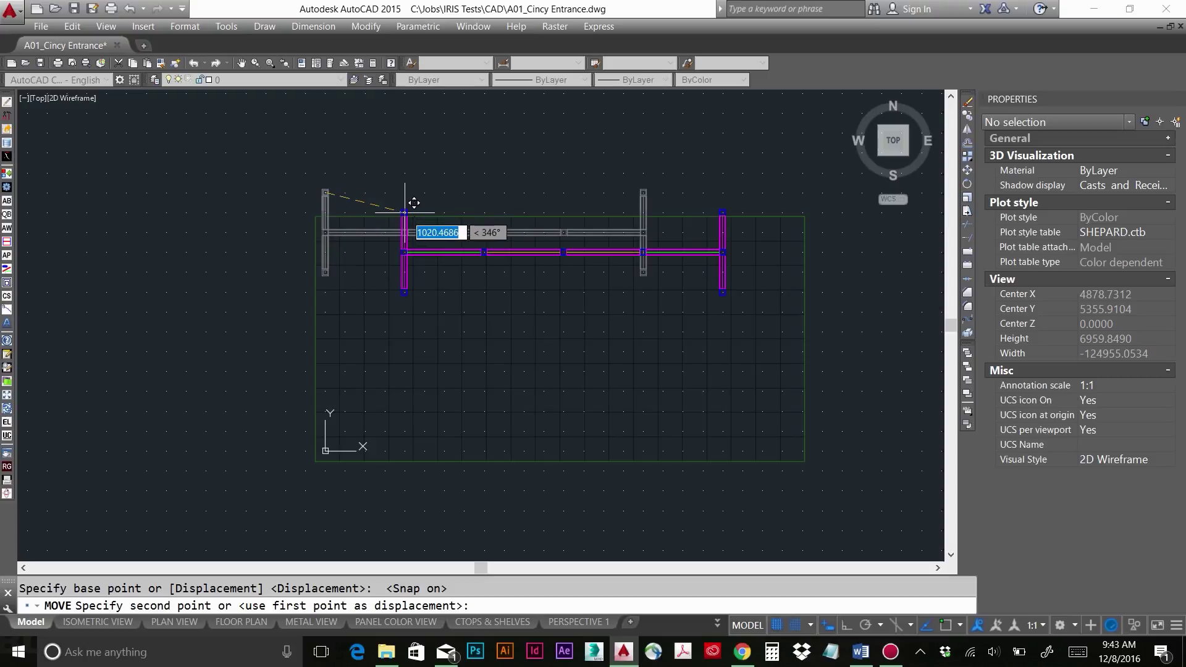
{"action": "left_click", "coordinate": [409, 204]}
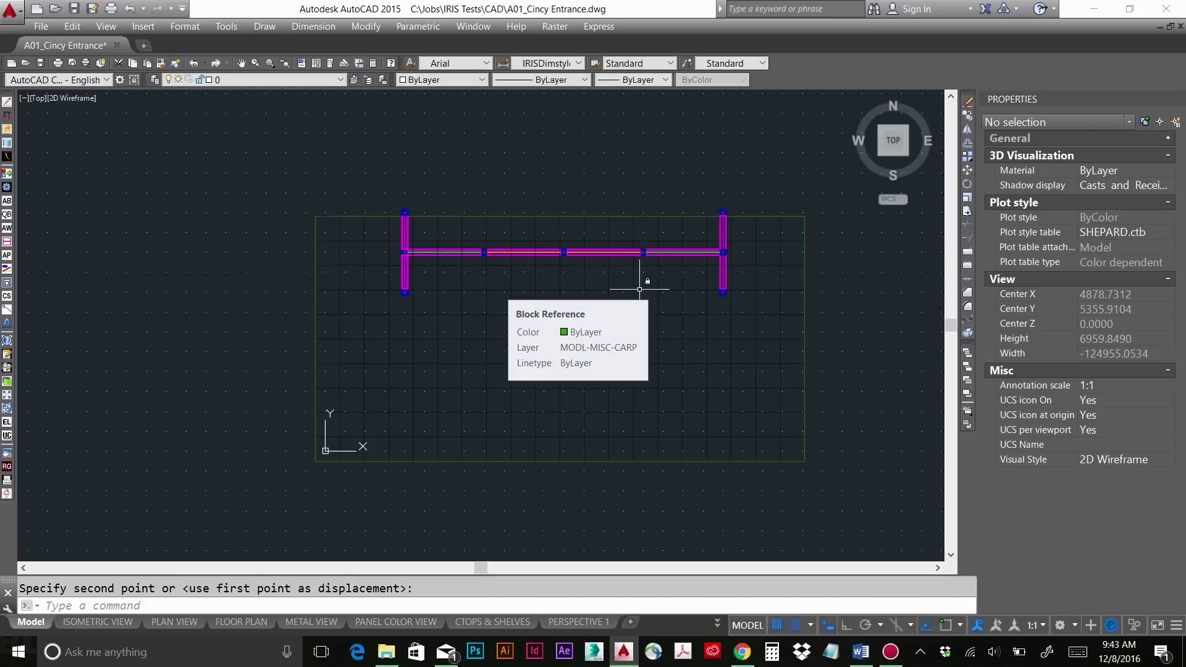
{"action": "key", "text": "F9"}
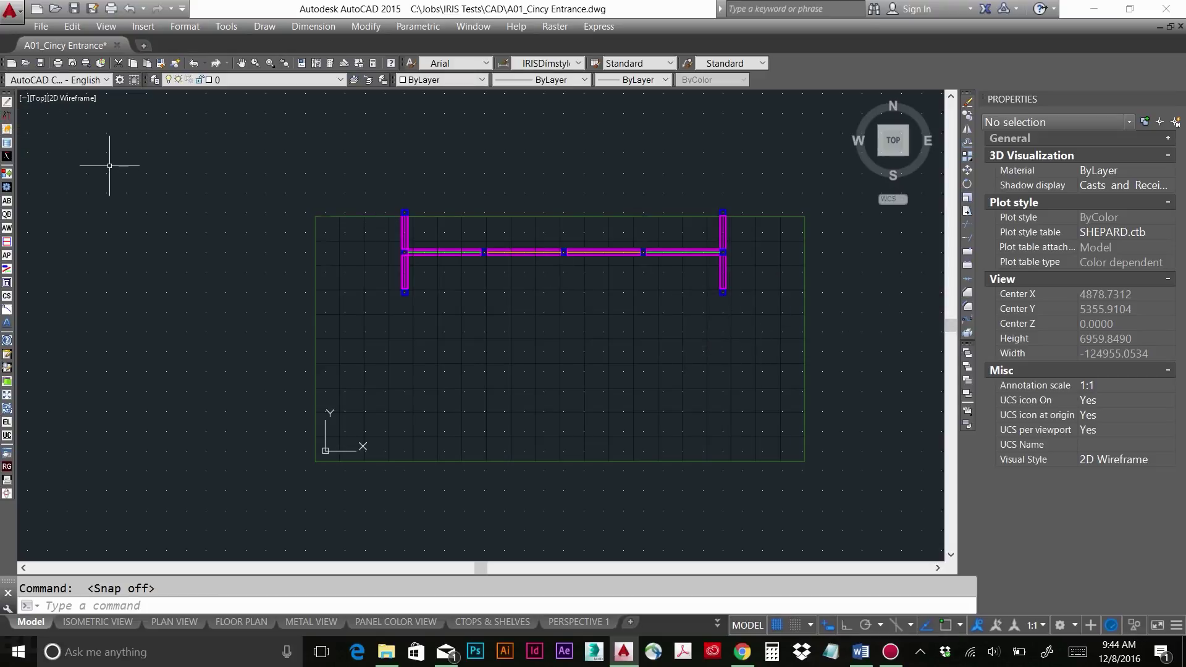
- Open IRIS Insert and examine the block lists of saved configurations such as M1020 MAXIMA, DEFAULT and ASSEMBLY
{"action": "key", "text": "Return"}
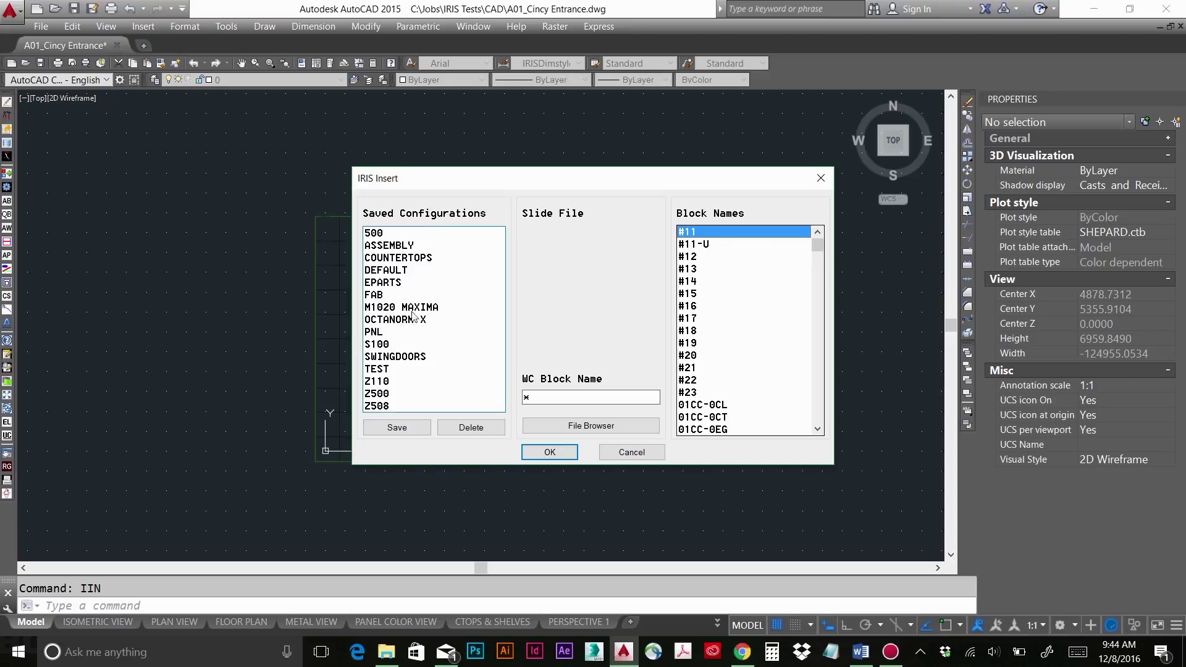
{"action": "left_click", "coordinate": [379, 308]}
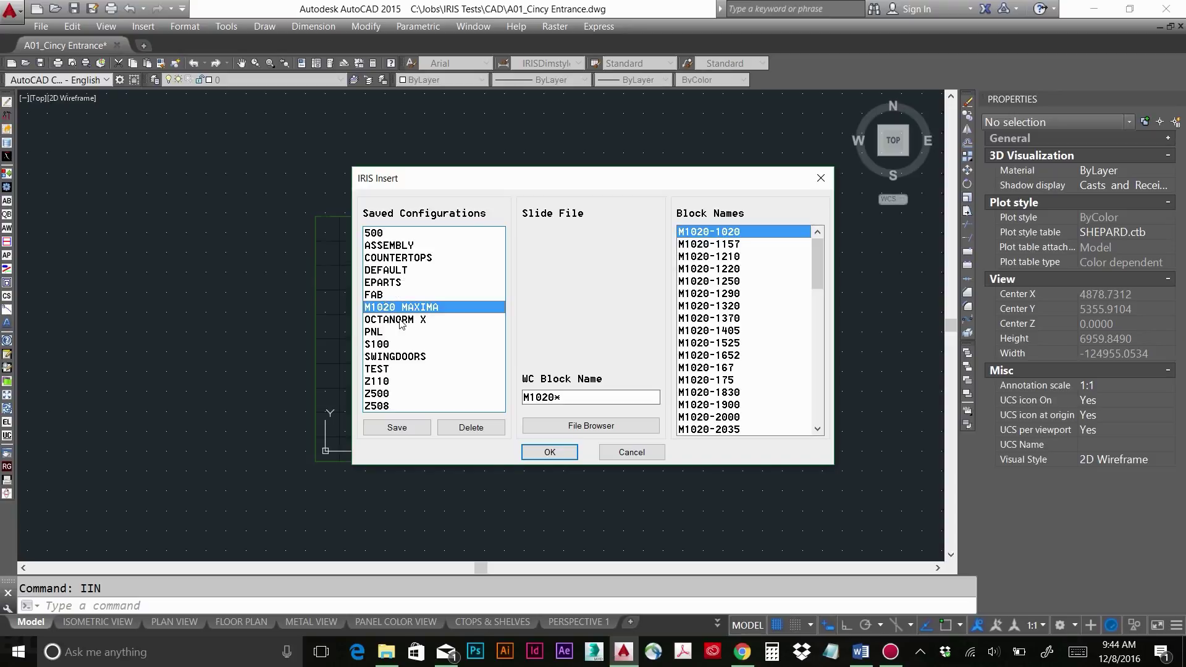
{"action": "double_click", "coordinate": [574, 399]}
{"action": "left_click", "coordinate": [391, 270]}
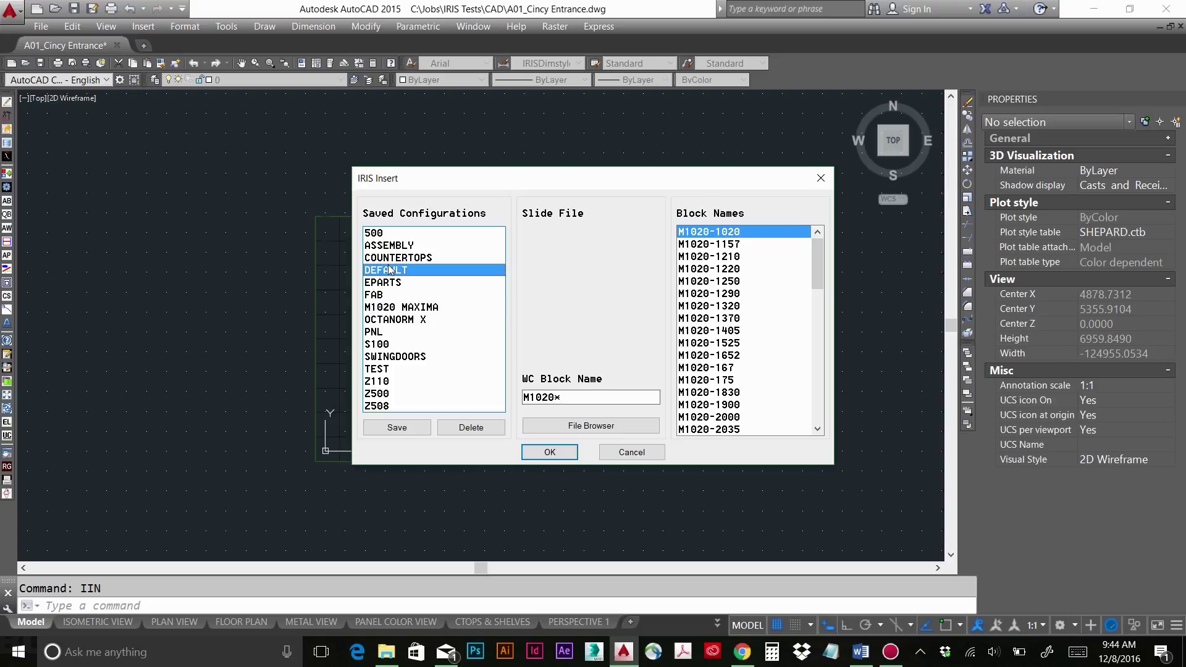
{"action": "double_click", "coordinate": [391, 275]}
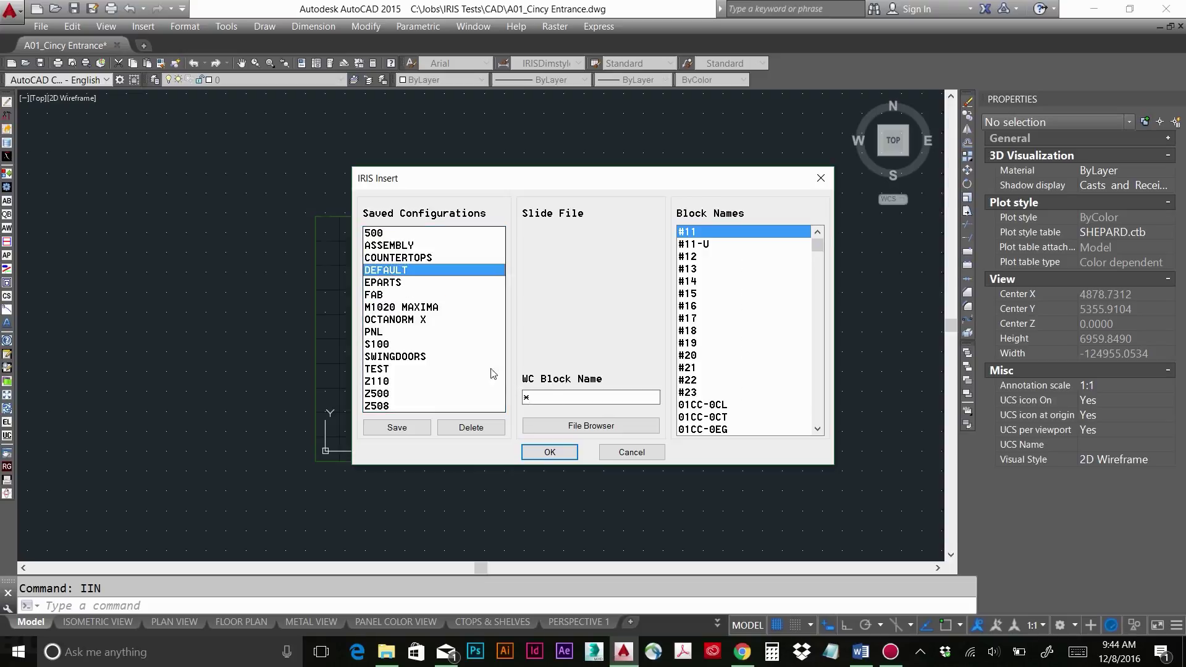
{"action": "double_click", "coordinate": [393, 284]}
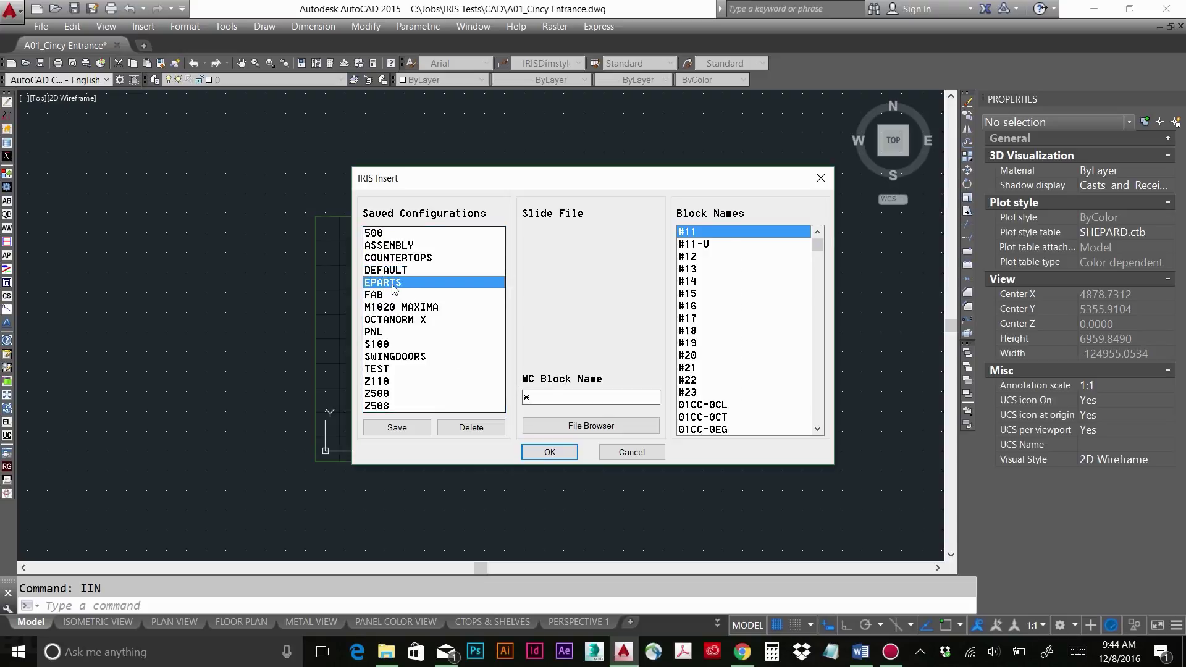
{"action": "double_click", "coordinate": [396, 247]}
{"action": "double_click", "coordinate": [387, 356]}
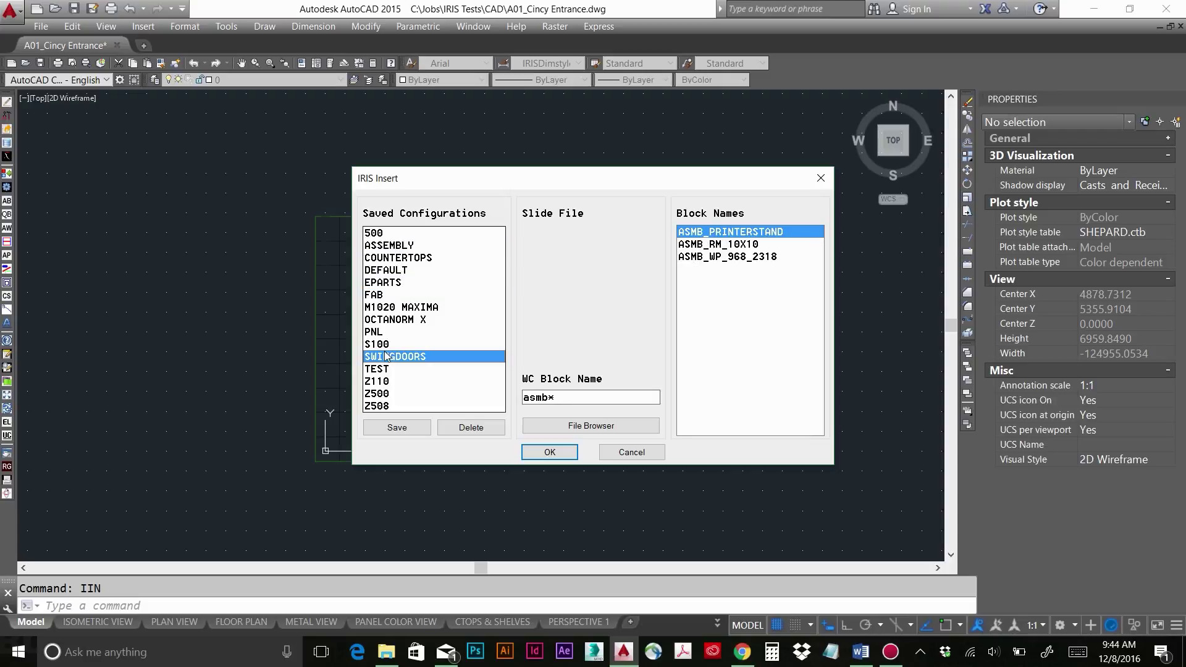
- Compare the wildcard block name filters of the M1020 MAXIMA and COUNTERTOPS saved configurations
{"action": "double_click", "coordinate": [388, 309]}
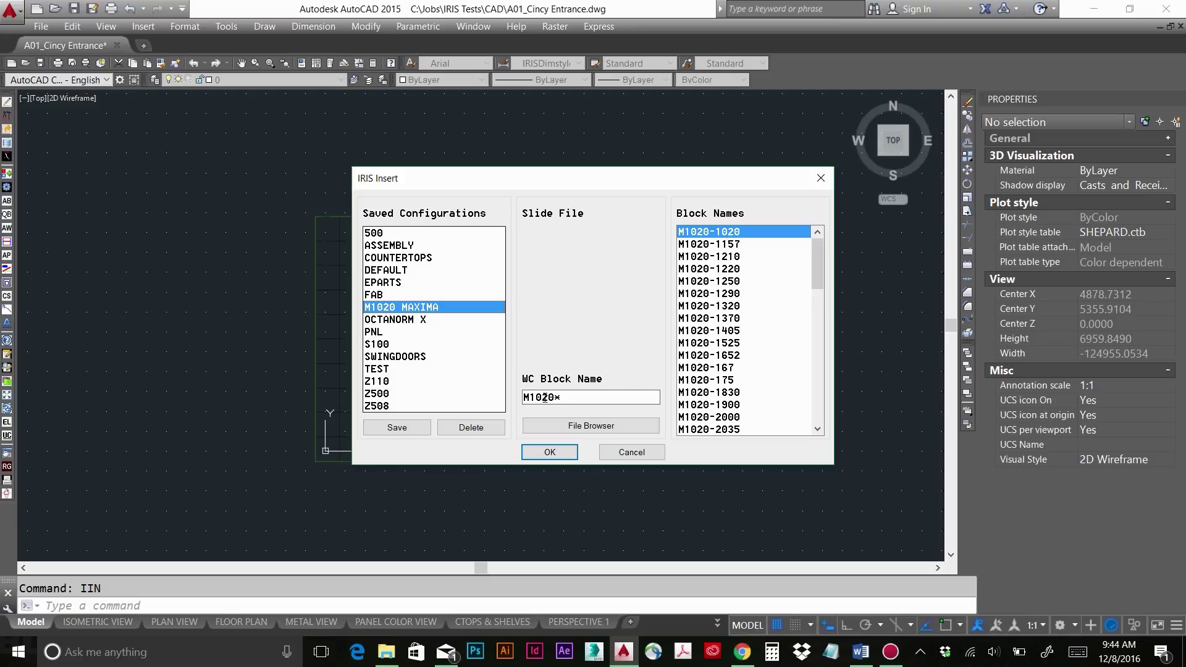
{"action": "left_click_drag", "start_coordinate": [554, 402], "coordinate": [569, 401]}
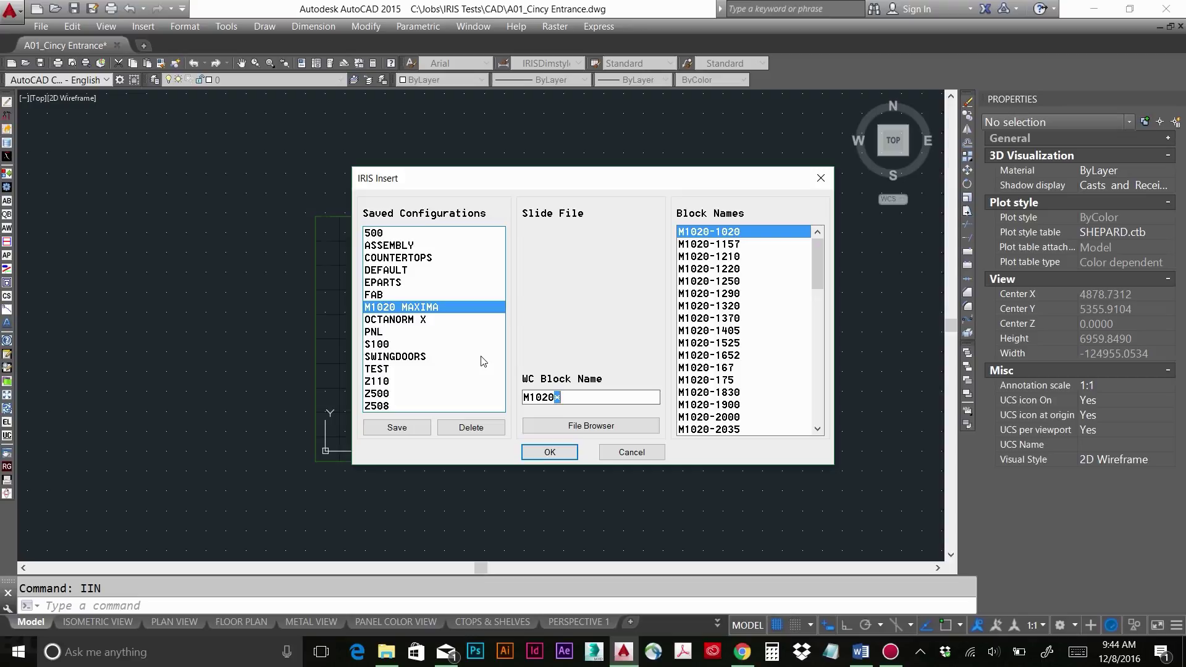
{"action": "left_click", "coordinate": [434, 264]}
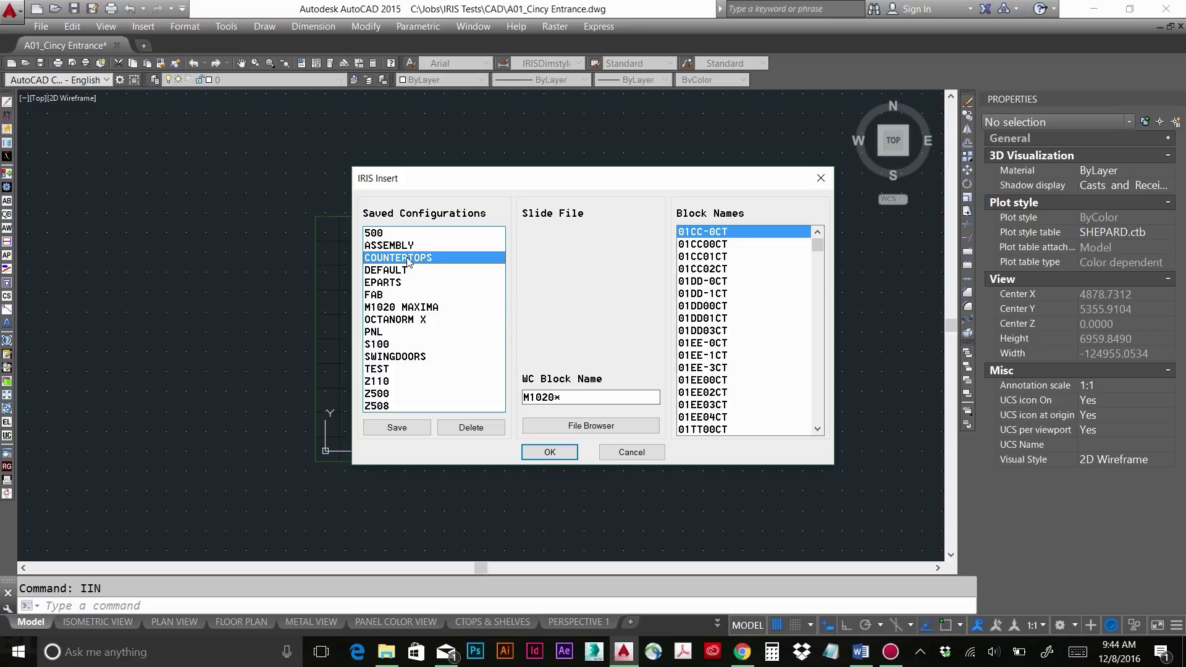
{"action": "left_click_drag", "start_coordinate": [529, 397], "coordinate": [523, 397]}
{"action": "left_click", "coordinate": [534, 398]}
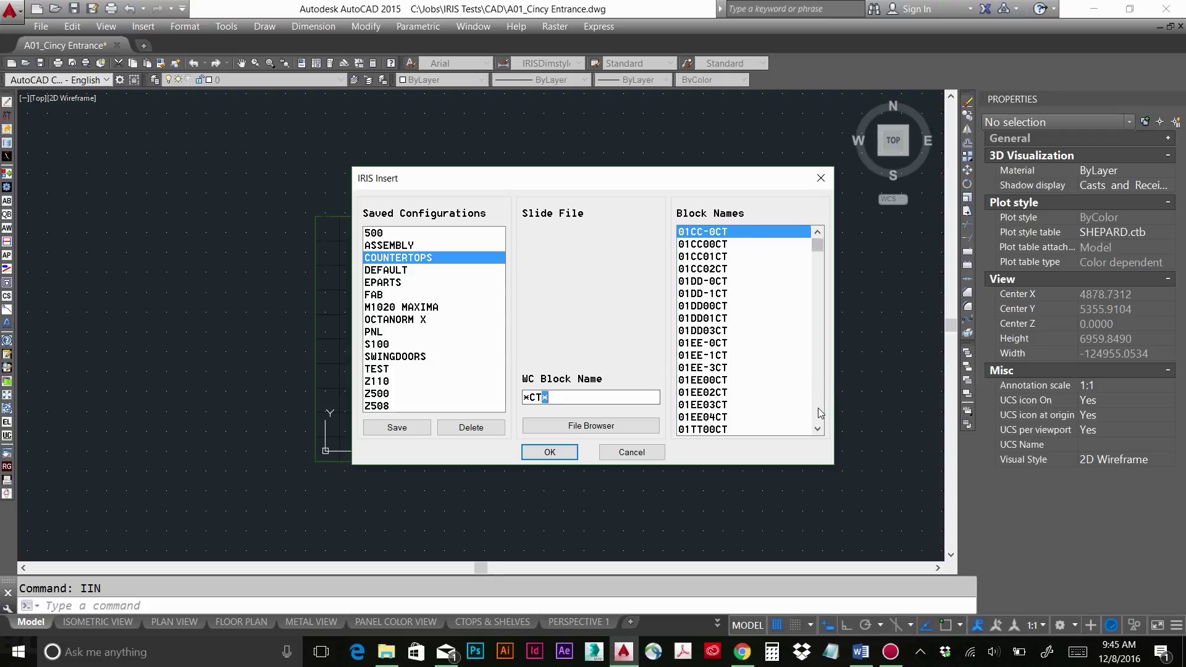
- Browse the COUNTERTOPS configuration's block names down to the 02ET series and pick 02ET00CT
{"action": "scroll", "coordinate": [819, 414], "scroll_direction": "down", "scroll_amount": 10}
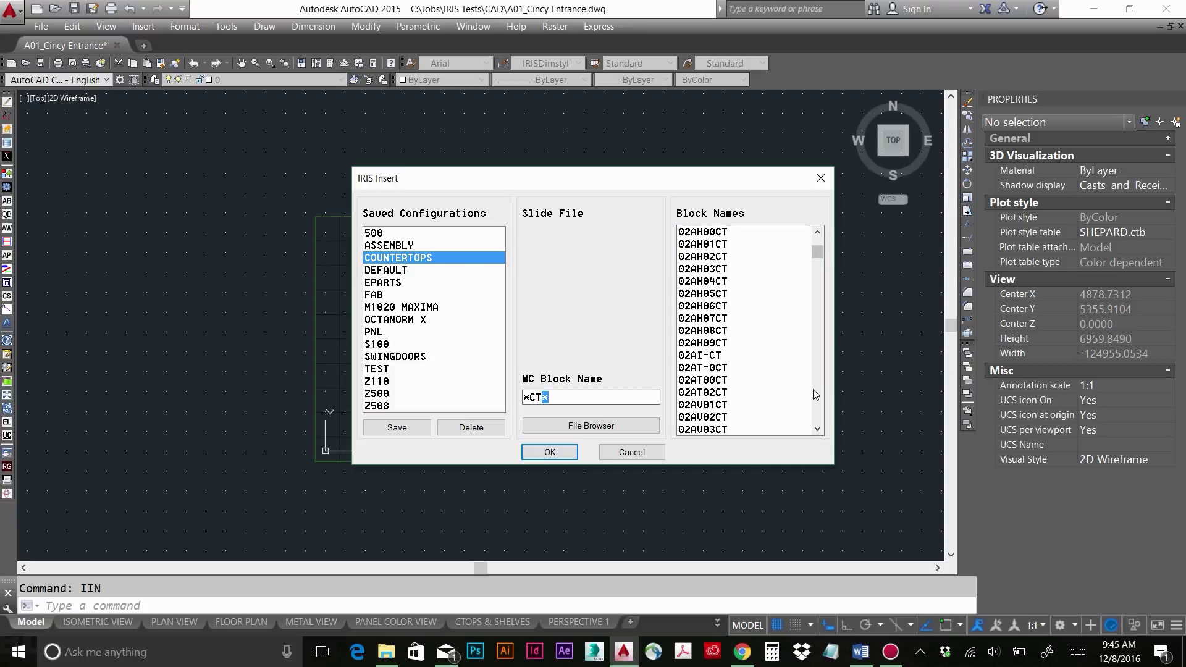
{"action": "scroll", "coordinate": [820, 418], "scroll_direction": "down", "scroll_amount": 10}
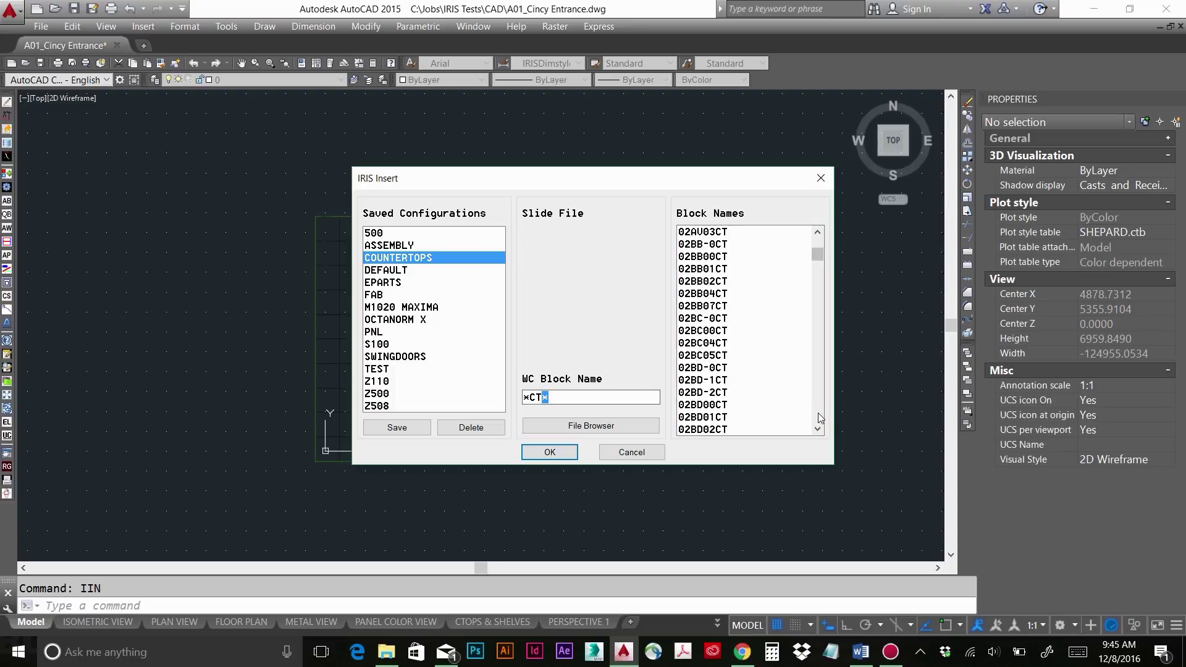
{"action": "scroll", "coordinate": [820, 418], "scroll_direction": "down", "scroll_amount": 6}
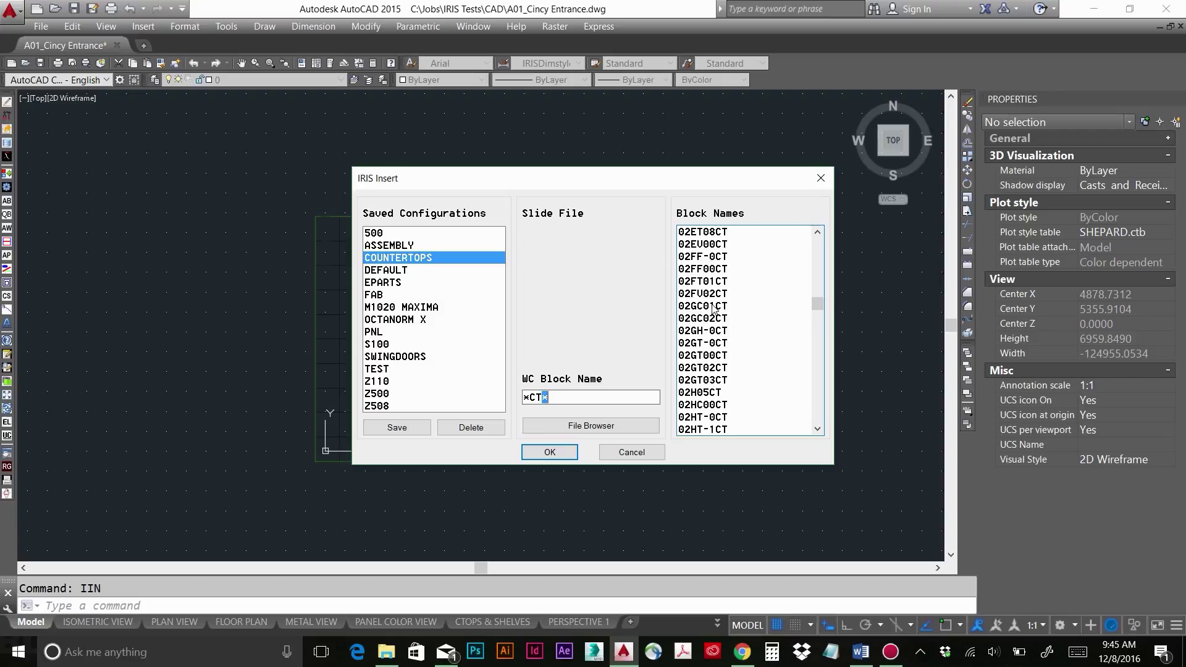
{"action": "left_click_drag", "start_coordinate": [740, 314], "coordinate": [738, 269]}
{"action": "left_click", "coordinate": [738, 269]}
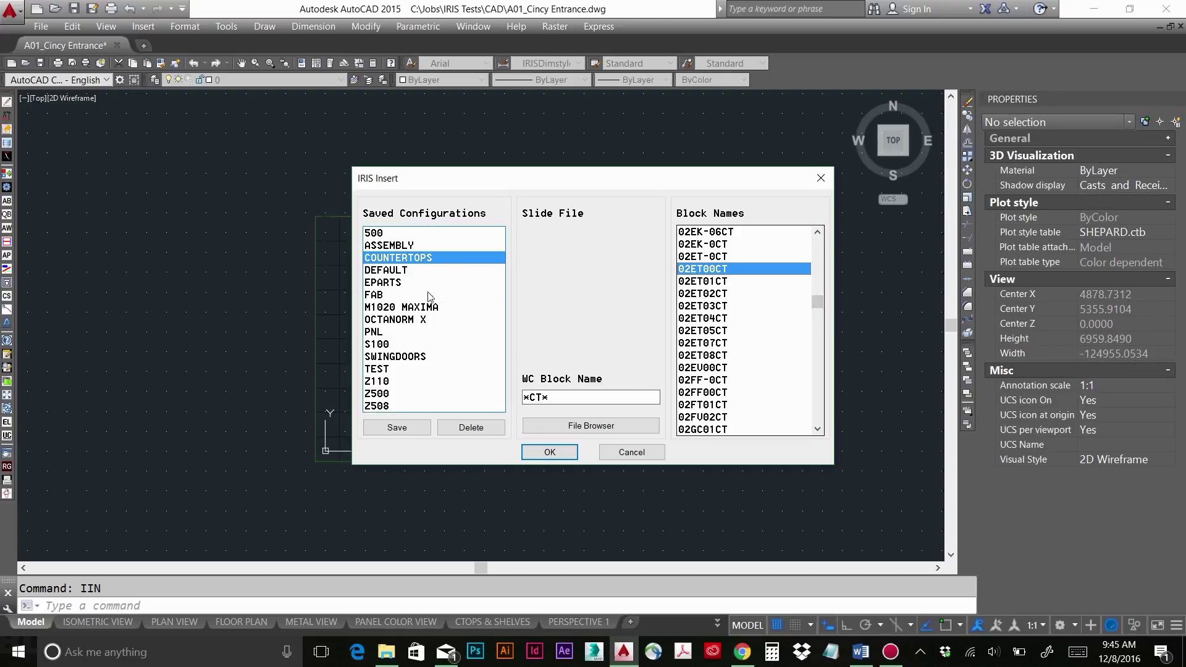
- Insert an M1020-1020 upright from the M1020 MAXIMA configuration with grid snap on, in the carpet's open front area at 2227.5, 495
{"action": "left_click", "coordinate": [398, 307]}
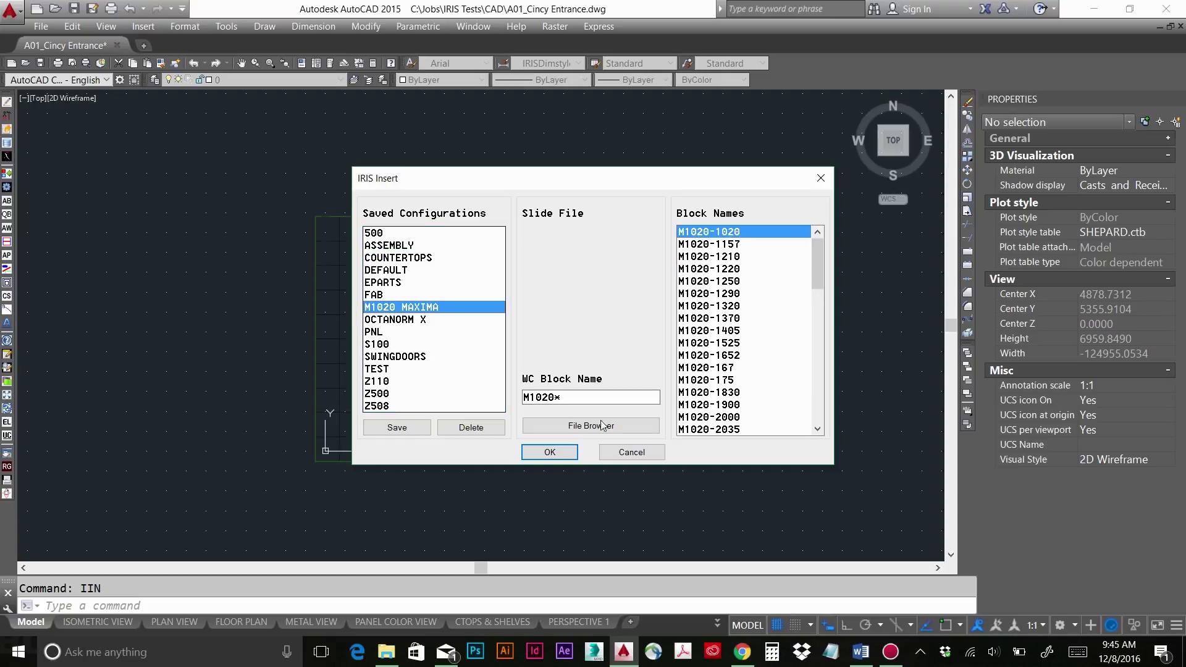
{"action": "left_click_drag", "start_coordinate": [556, 398], "coordinate": [560, 398]}
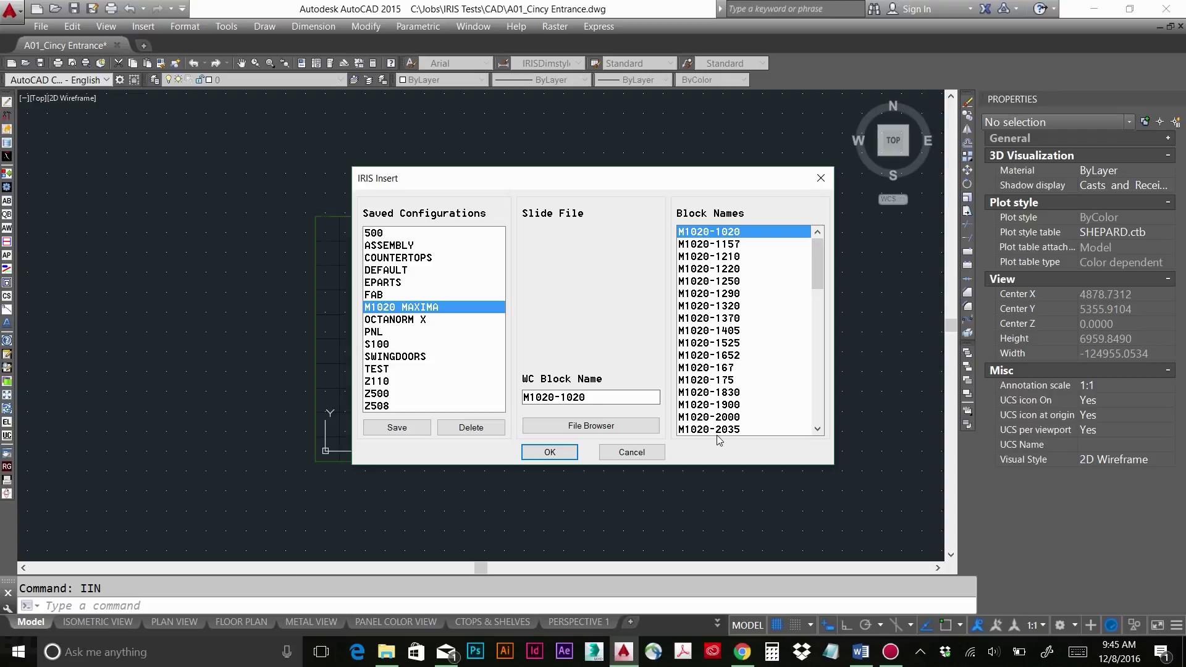
{"action": "key", "text": "Tab"}
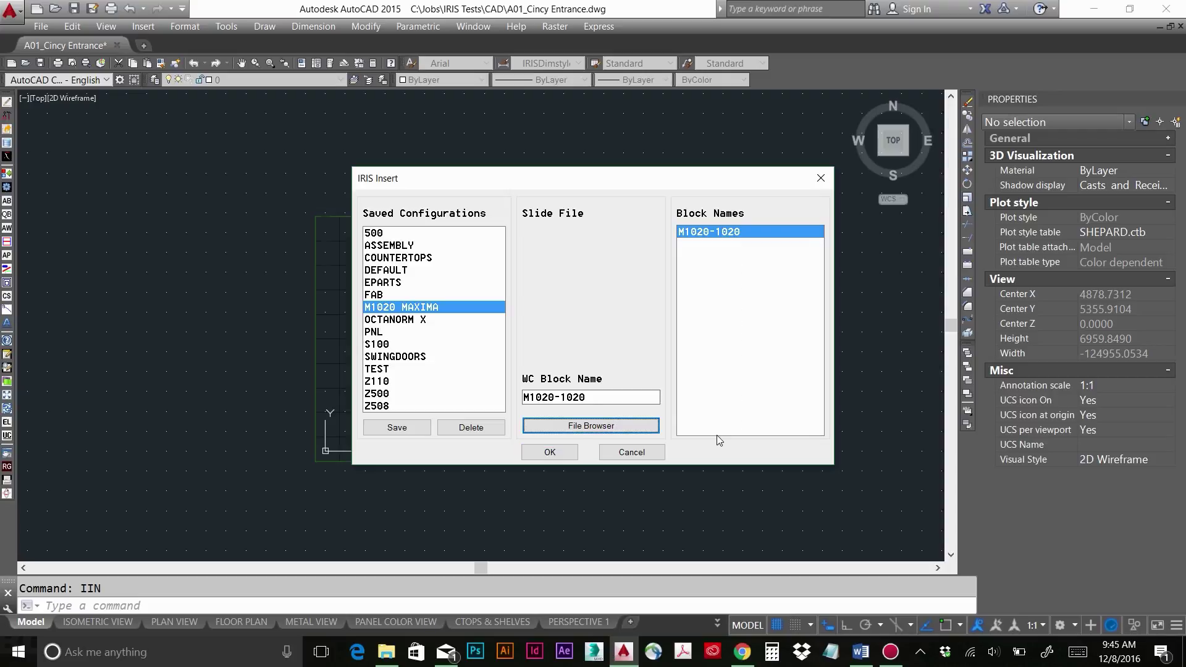
{"action": "left_click", "coordinate": [720, 232]}
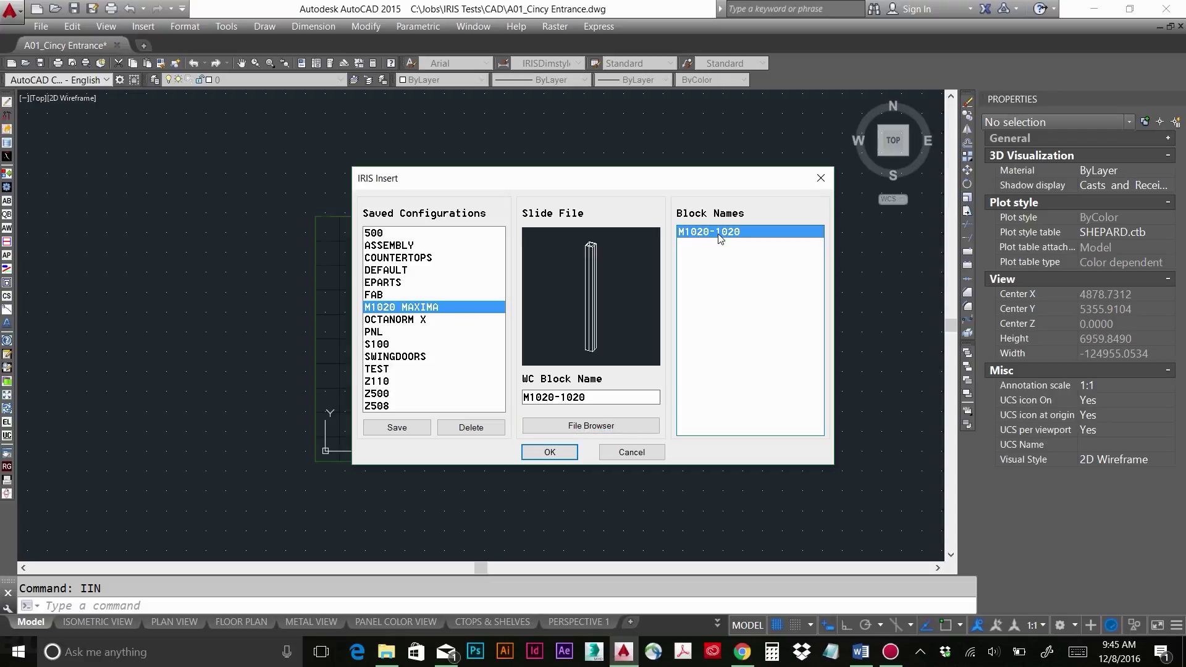
{"action": "double_click", "coordinate": [720, 235]}
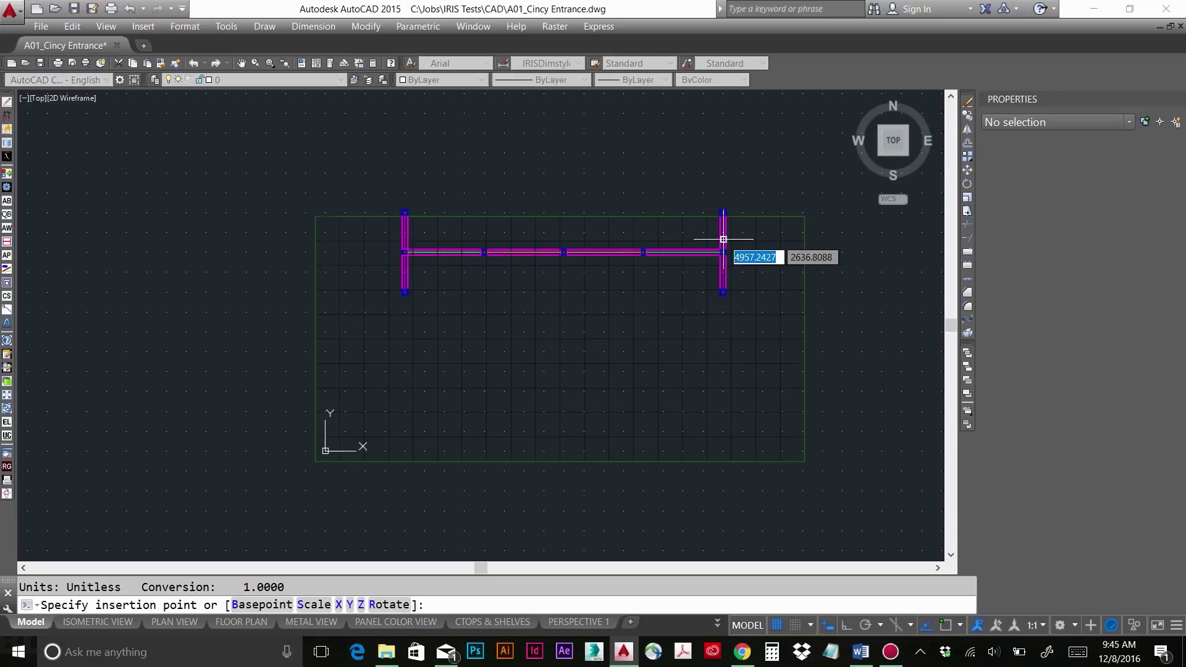
{"action": "left_click", "coordinate": [792, 626]}
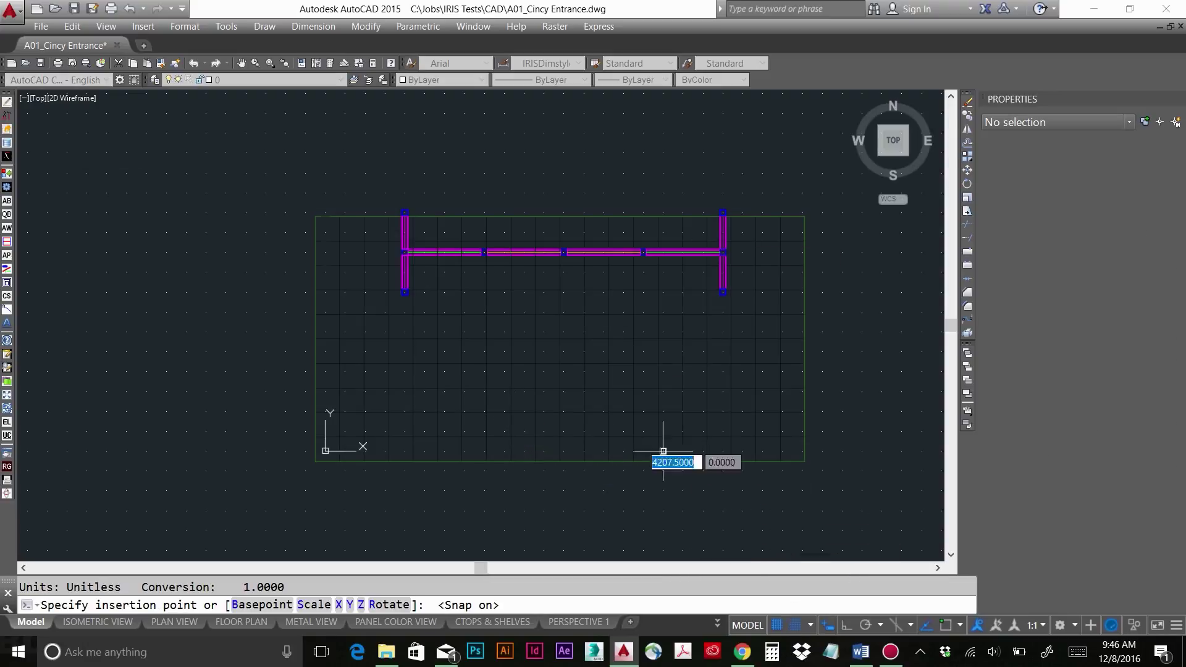
{"action": "left_click", "coordinate": [504, 411]}
{"action": "key", "text": "Return"}
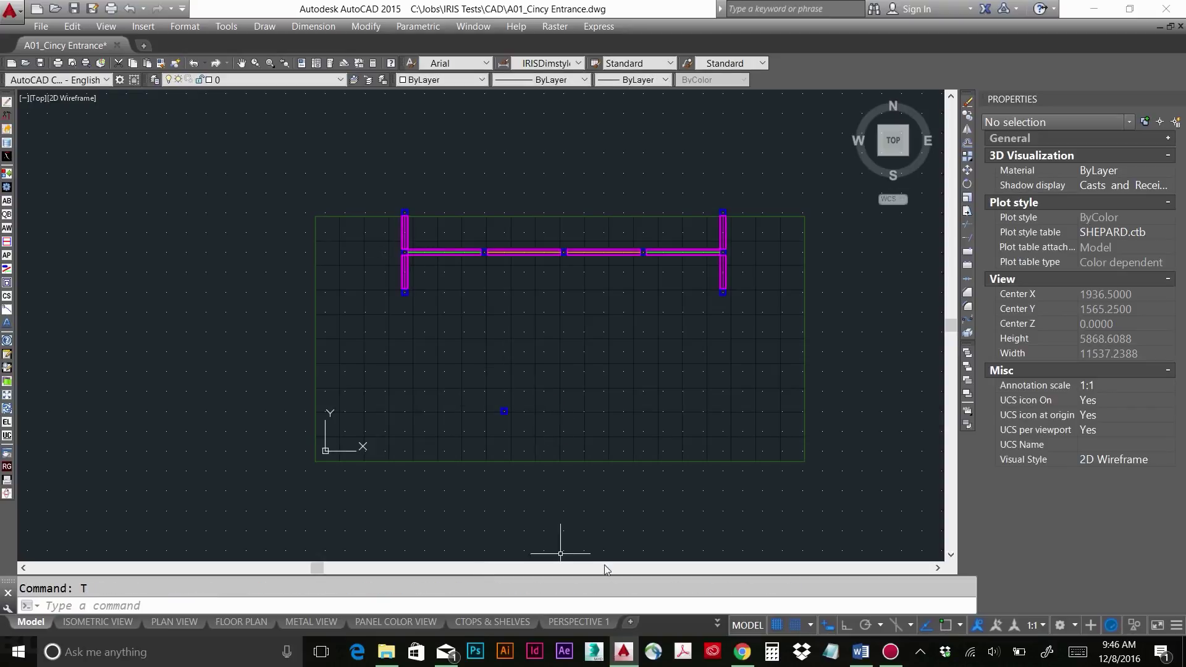
- Copy the new upright to three more grid points, forming a rectangle of uprights 990 wide and 495 deep
{"action": "scroll", "coordinate": [580, 472], "scroll_direction": "up", "scroll_amount": 4}
{"action": "left_click", "coordinate": [386, 318]}
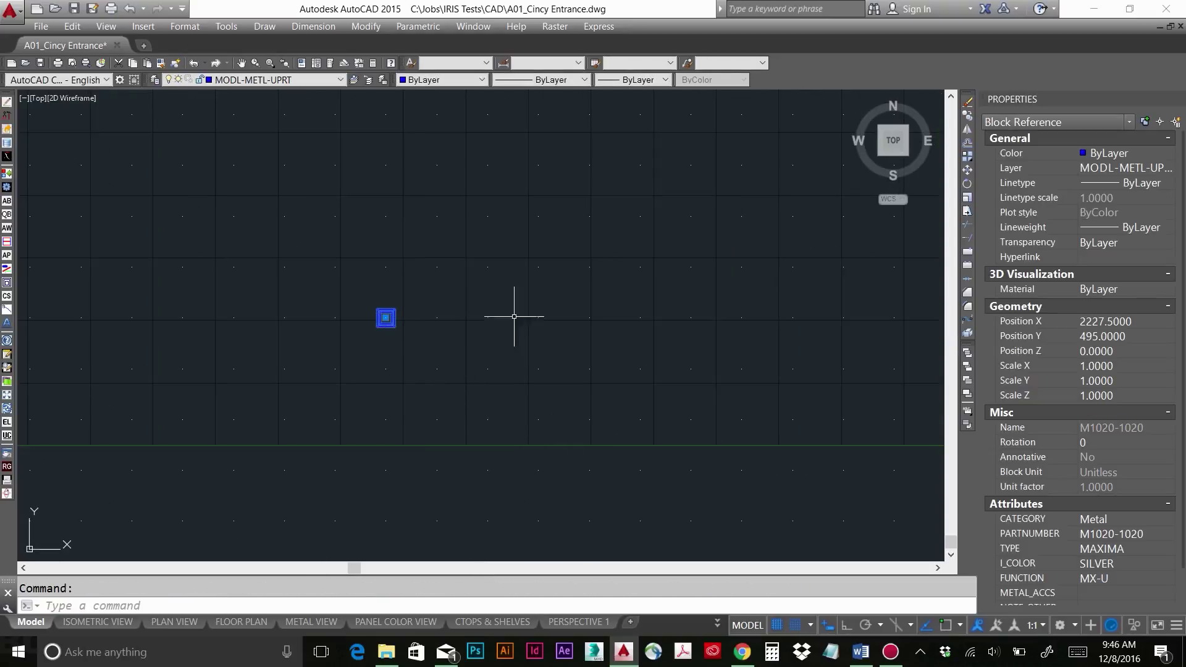
{"action": "type", "text": "co"}
{"action": "key", "text": "Return"}
{"action": "left_click", "coordinate": [488, 319]}
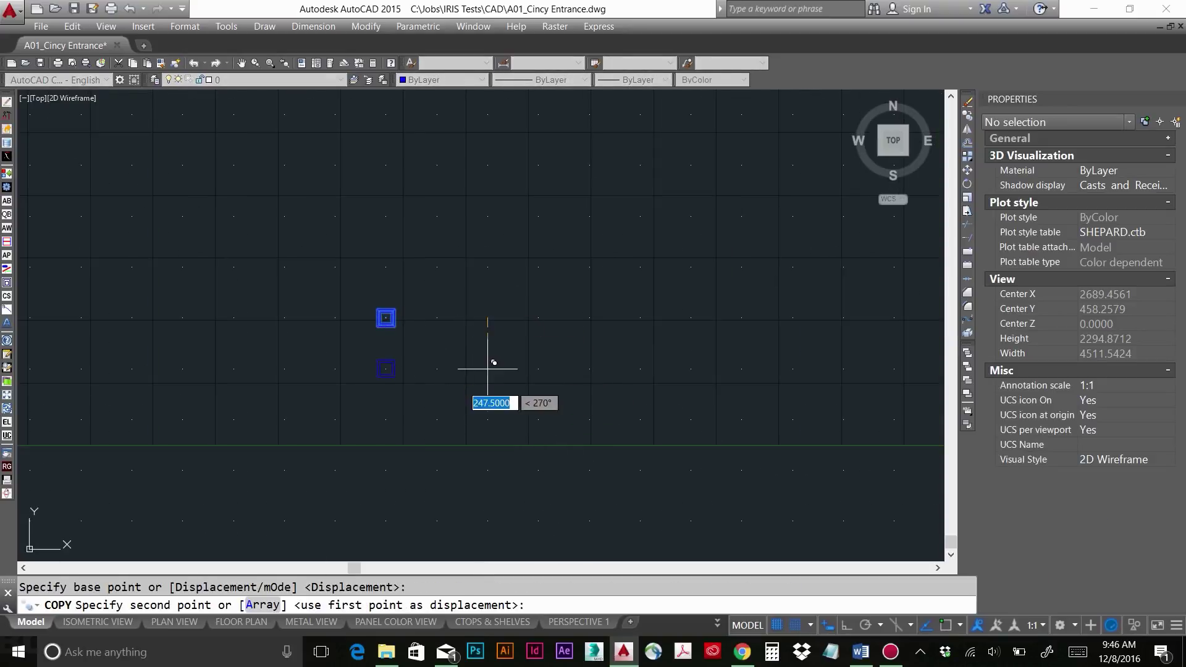
{"action": "left_click", "coordinate": [489, 419]}
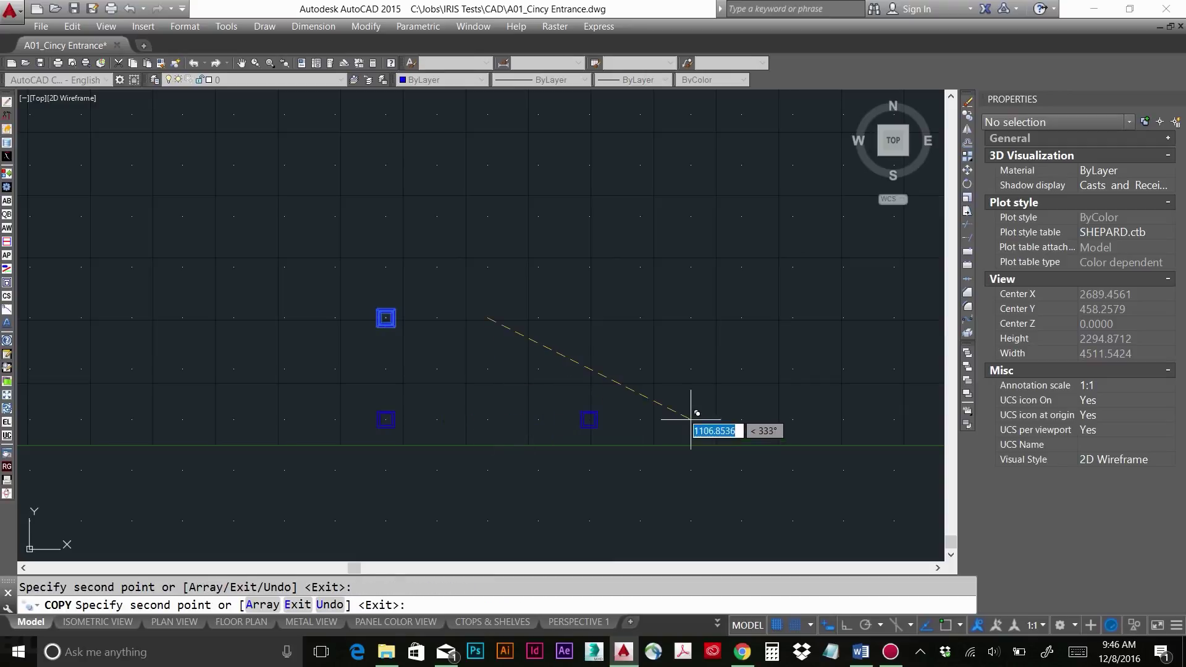
{"action": "left_click", "coordinate": [691, 420]}
{"action": "left_click", "coordinate": [691, 318]}
{"action": "key", "text": "Escape"}
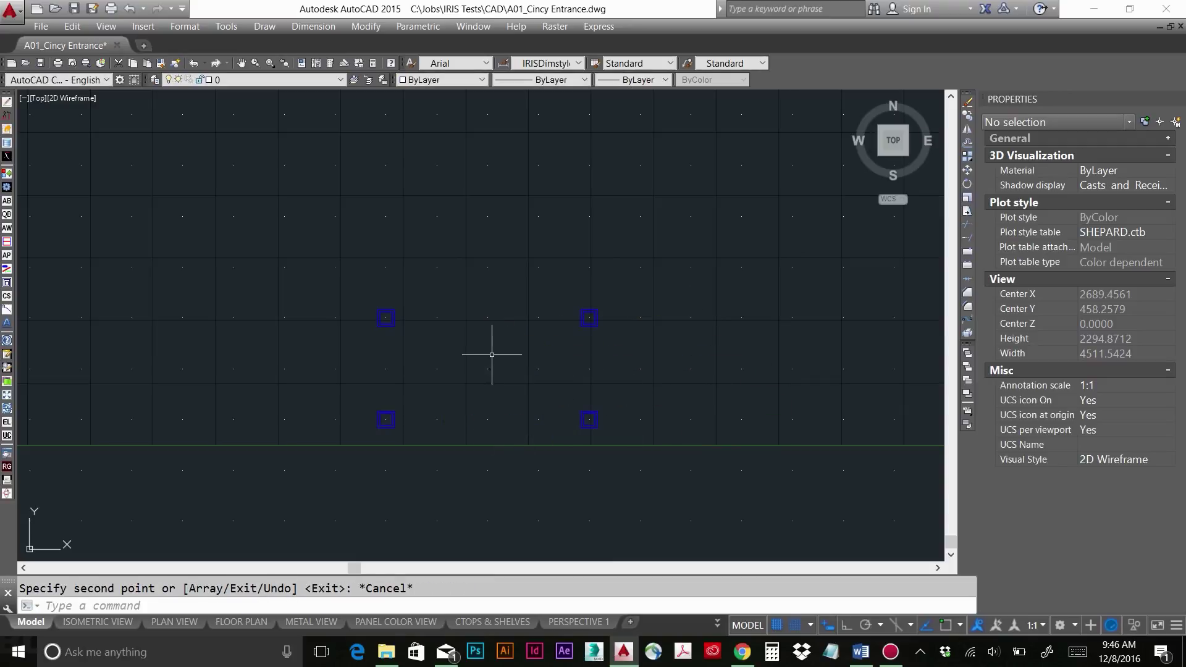
- Insert an M1020-415 crossbar with IRIS Insert at the front-right upright of the counter
{"action": "type", "text": "iin"}
{"action": "key", "text": "Return"}
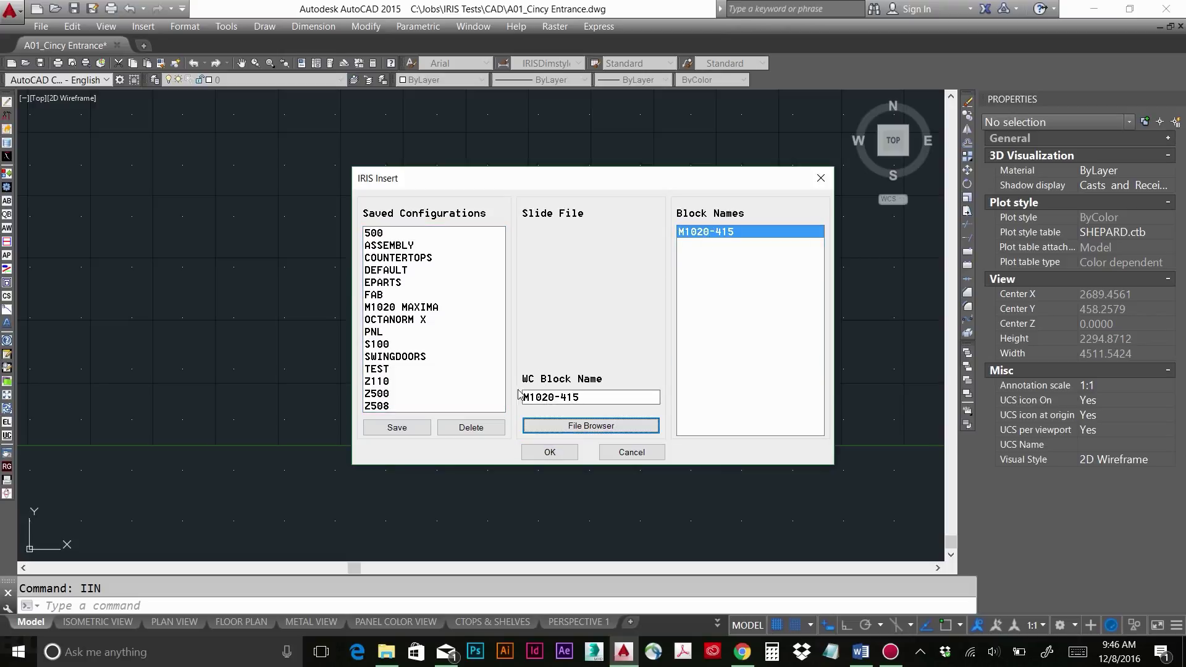
{"action": "left_click", "coordinate": [721, 234]}
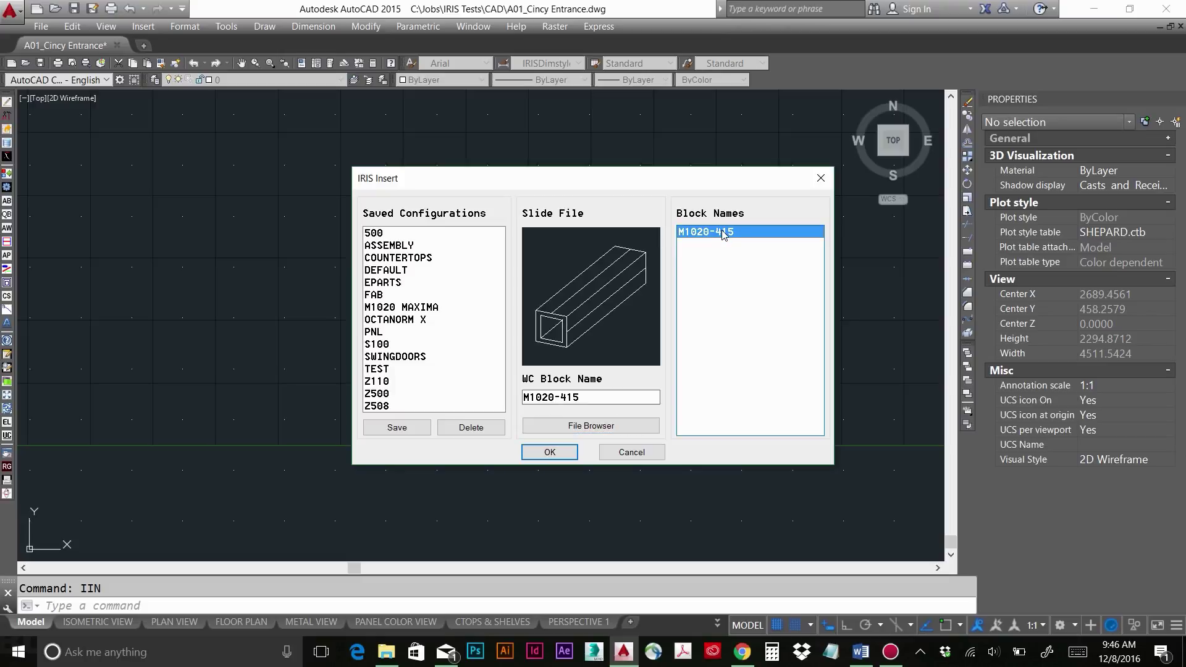
{"action": "double_click", "coordinate": [725, 234]}
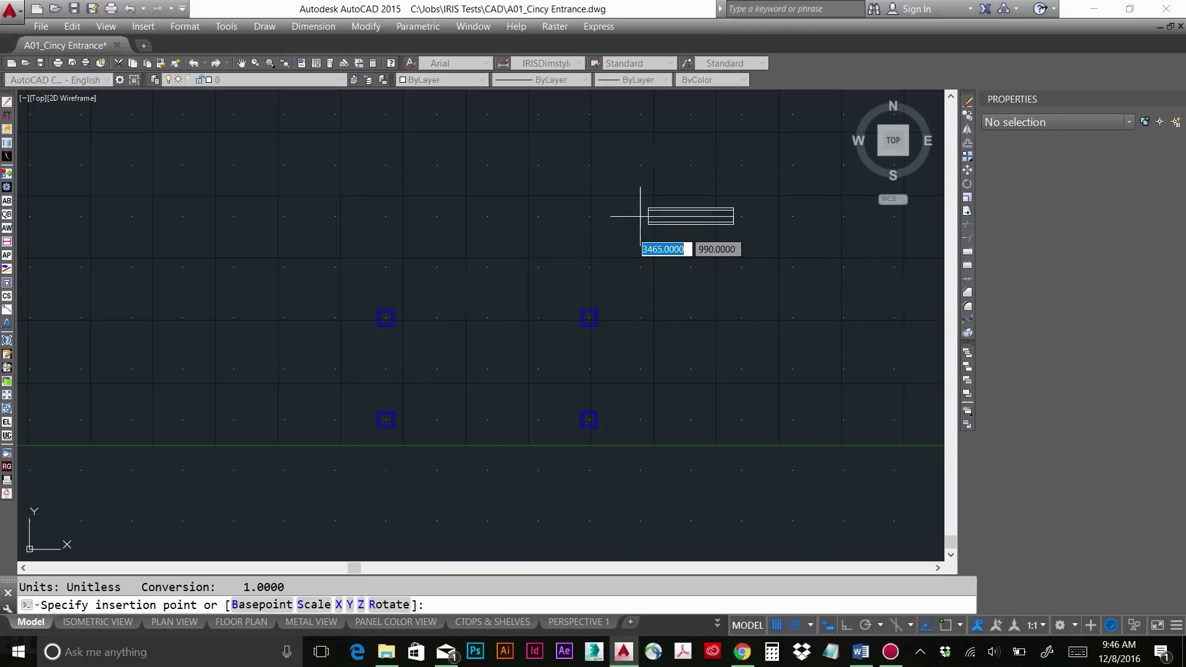
{"action": "left_click", "coordinate": [589, 419]}
{"action": "key", "text": "Return"}
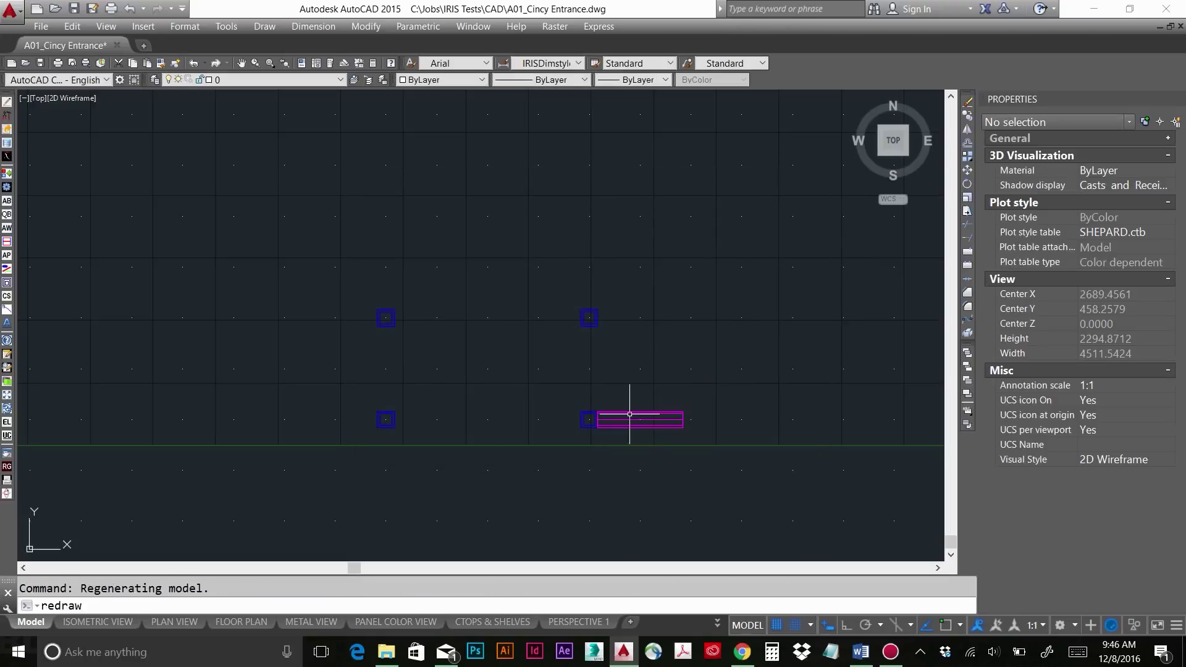
- Rotate the M1020-415 crossbar 90 degrees about the front-right upright's centre
{"action": "left_click", "coordinate": [635, 414]}
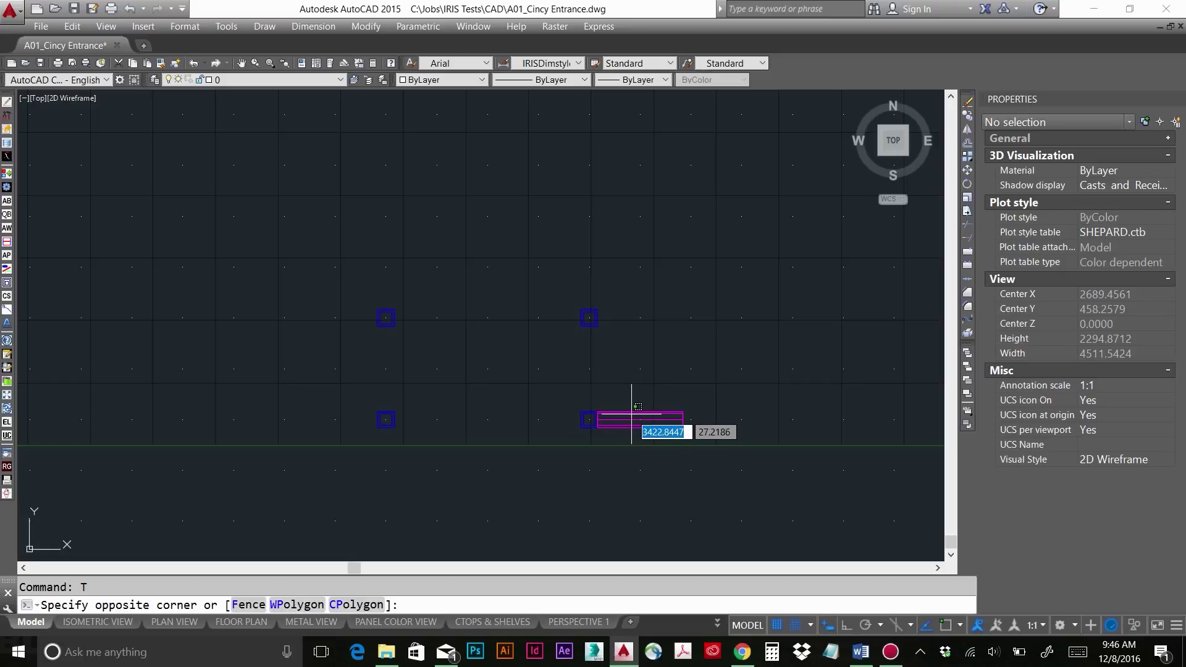
{"action": "left_click", "coordinate": [637, 417]}
{"action": "type", "text": "ro"}
{"action": "key", "text": "Return"}
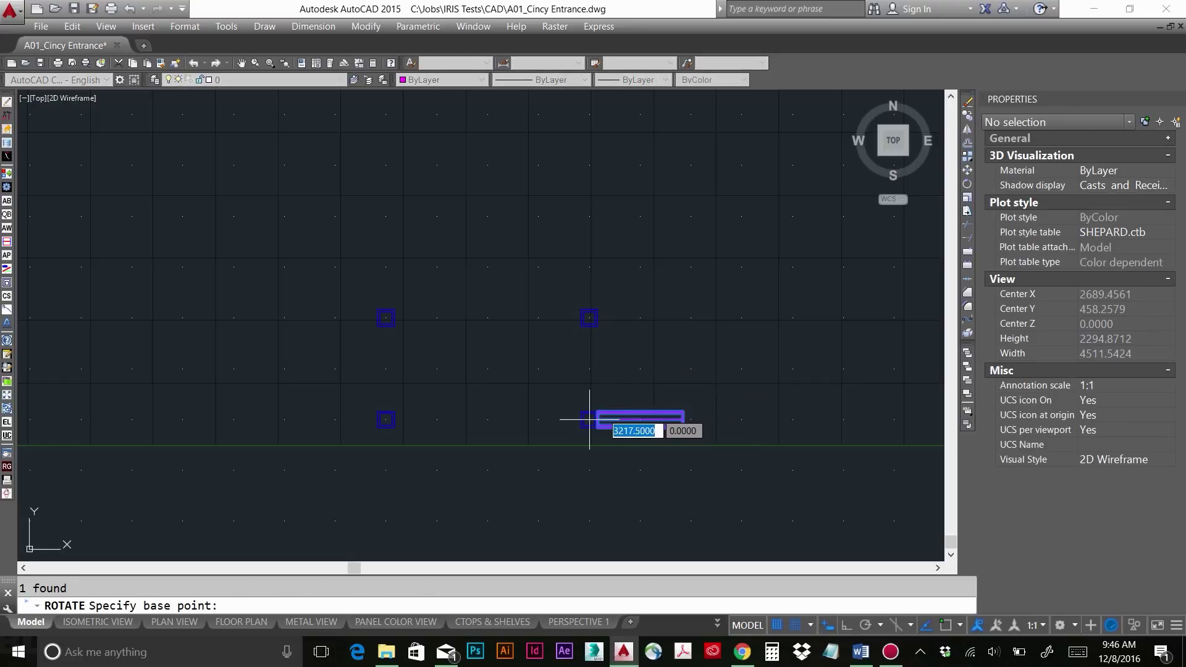
{"action": "left_click", "coordinate": [589, 419]}
{"action": "type", "text": "90"}
{"action": "key", "text": "Return"}
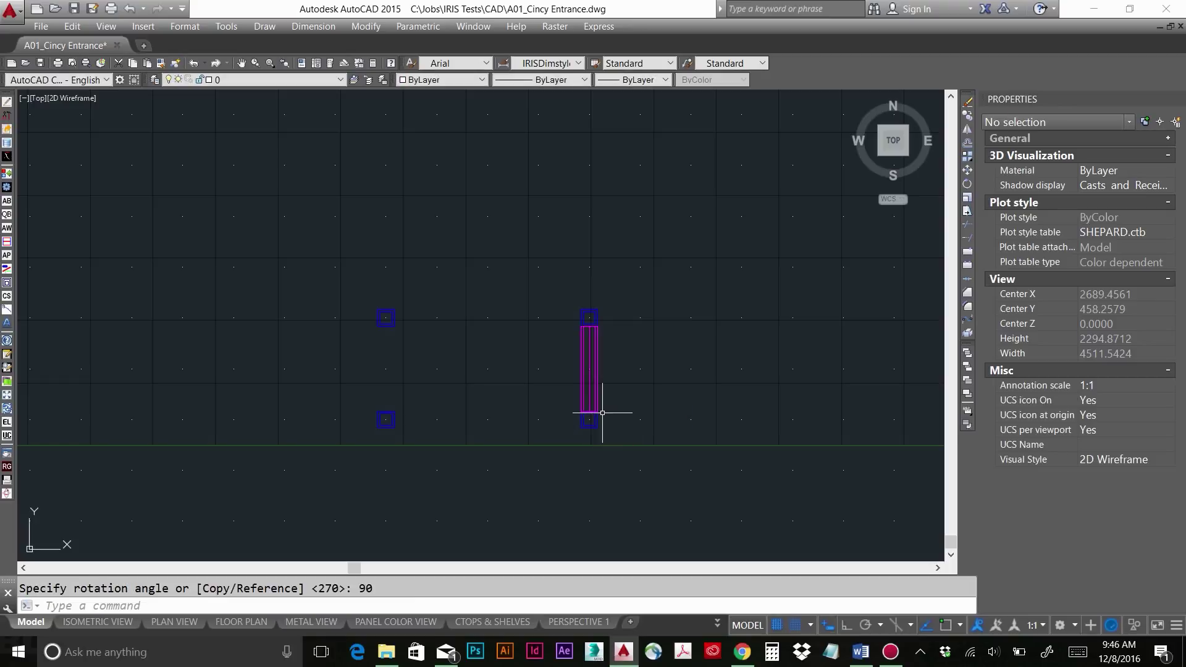
- Copy the rotated M1020-415 crossbar across to span the two left uprights
{"action": "key", "text": "Escape"}
{"action": "left_click", "coordinate": [598, 395]}
{"action": "type", "text": "co"}
{"action": "key", "text": "Return"}
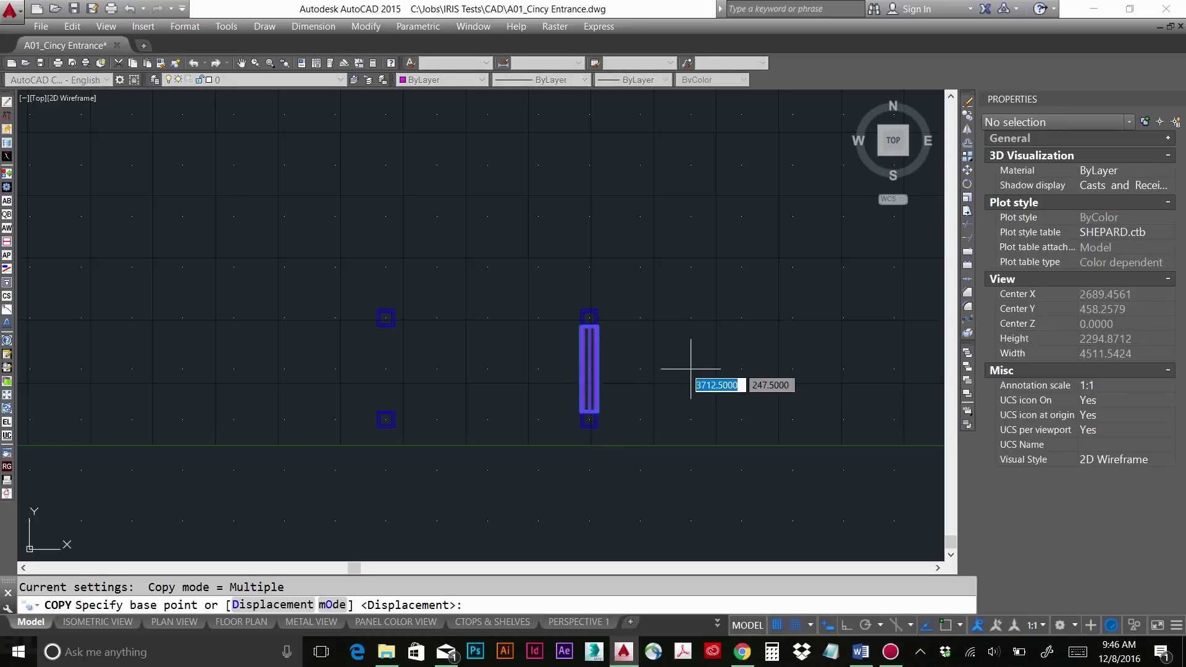
{"action": "left_click", "coordinate": [692, 369]}
{"action": "key", "text": "Escape"}
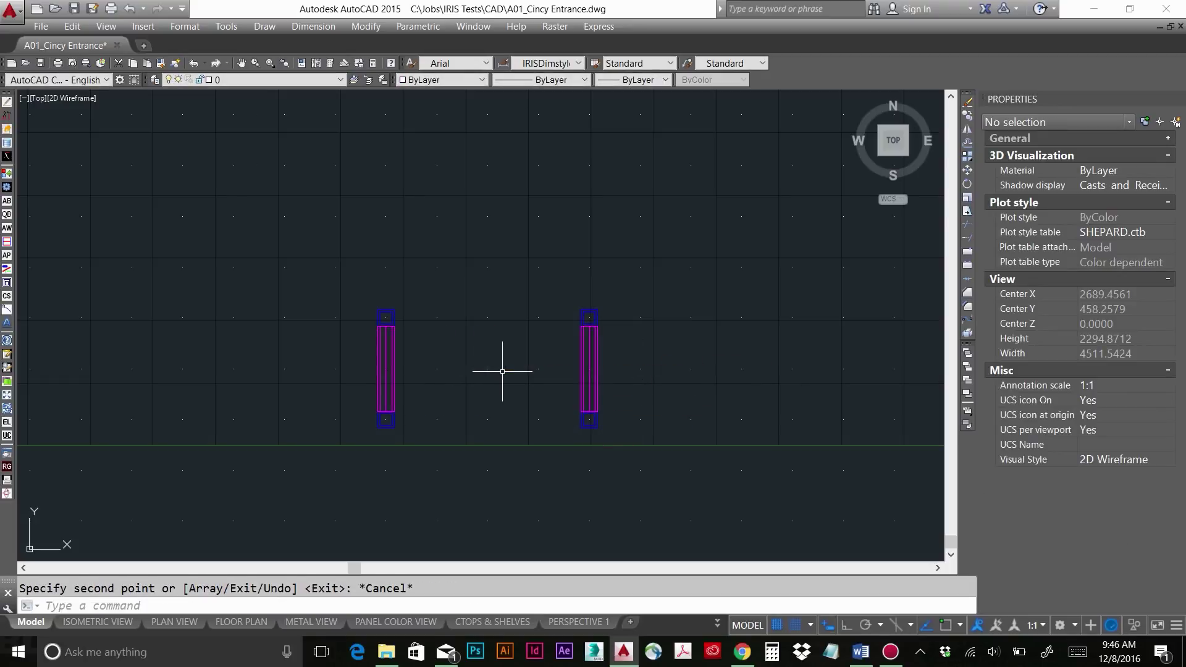
- Insert an M1020-910 crossbar with IRIS Insert at the front-left upright, spanning the counter's front side
{"action": "type", "text": "iin"}
{"action": "key", "text": "Return"}
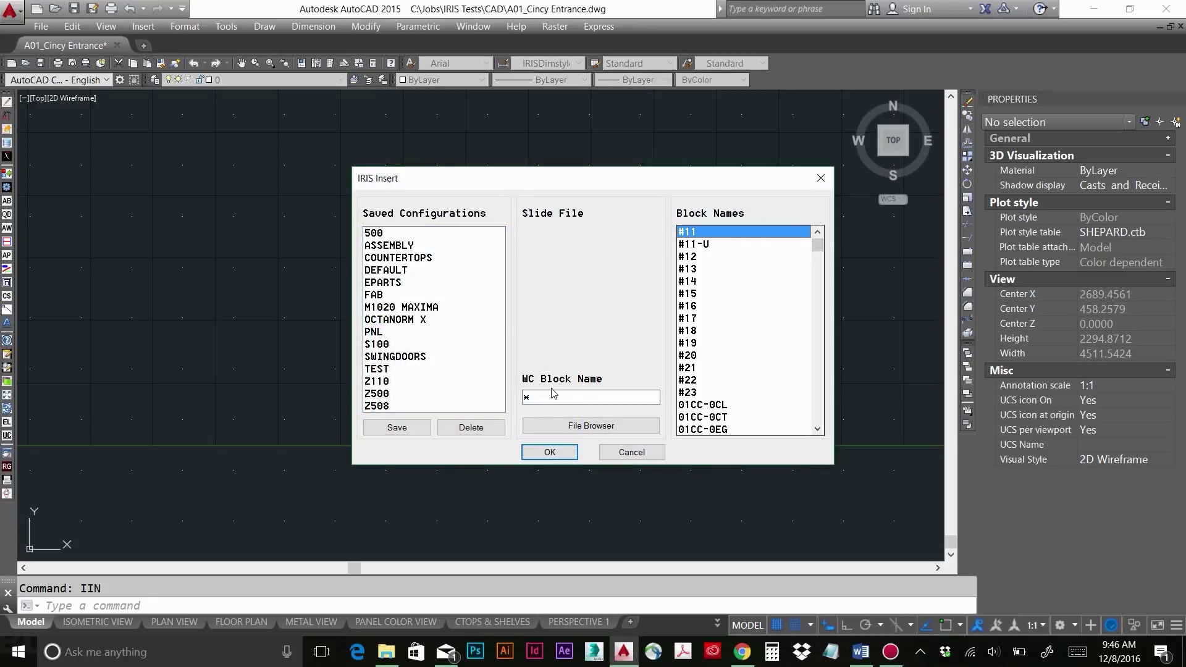
{"action": "double_click", "coordinate": [549, 396]}
{"action": "type", "text": "M1020-910"}
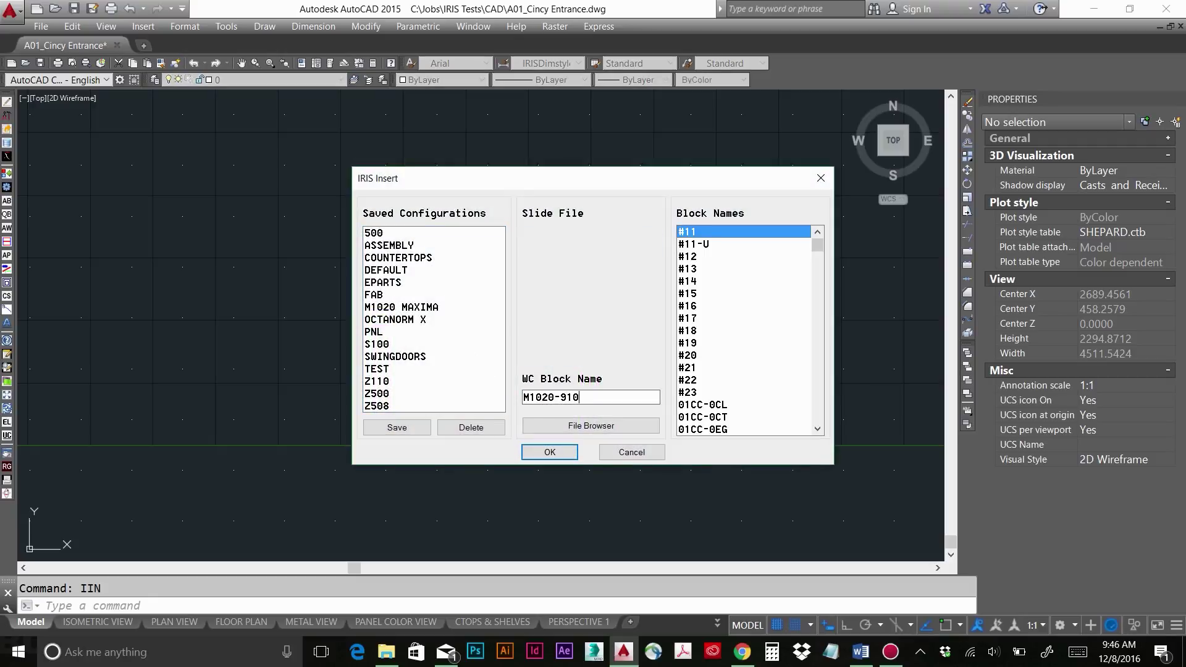
{"action": "key", "text": "Tab"}
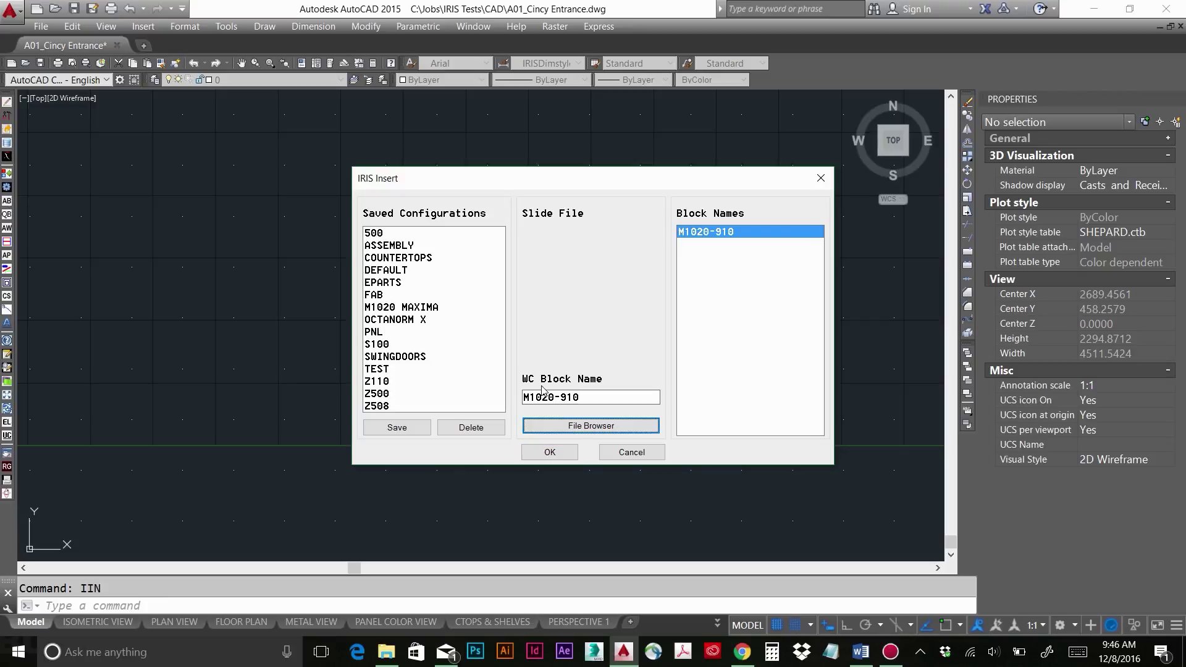
{"action": "left_click", "coordinate": [741, 233]}
{"action": "key", "text": "Return"}
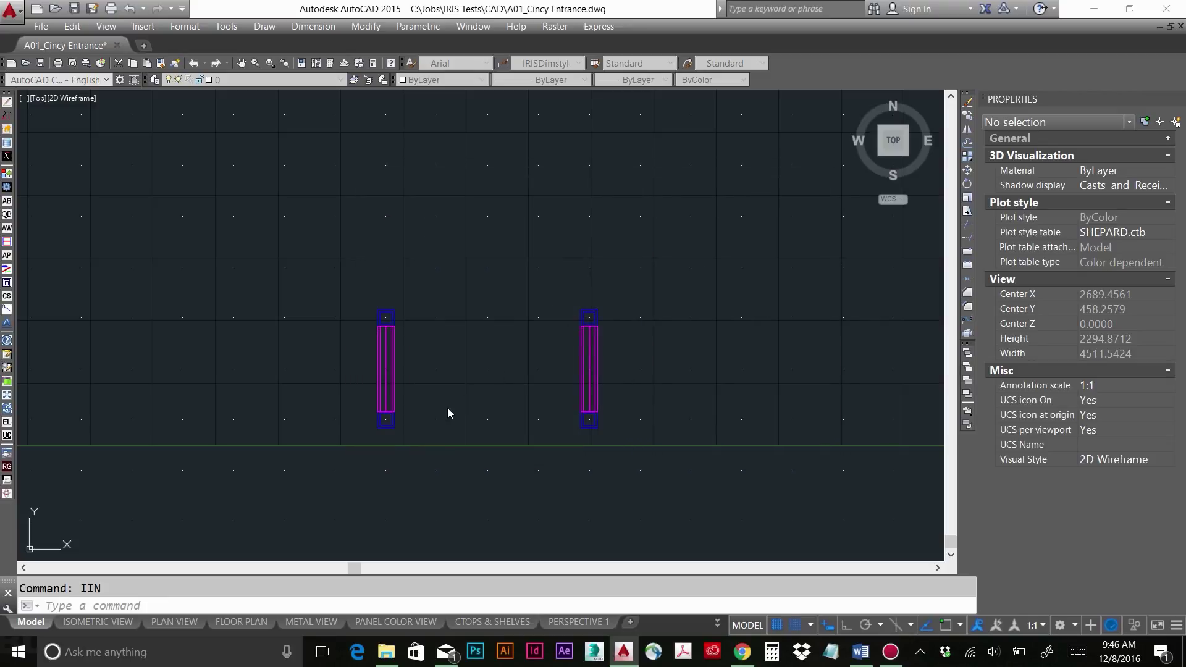
{"action": "left_click", "coordinate": [393, 420]}
{"action": "key", "text": "Return"}
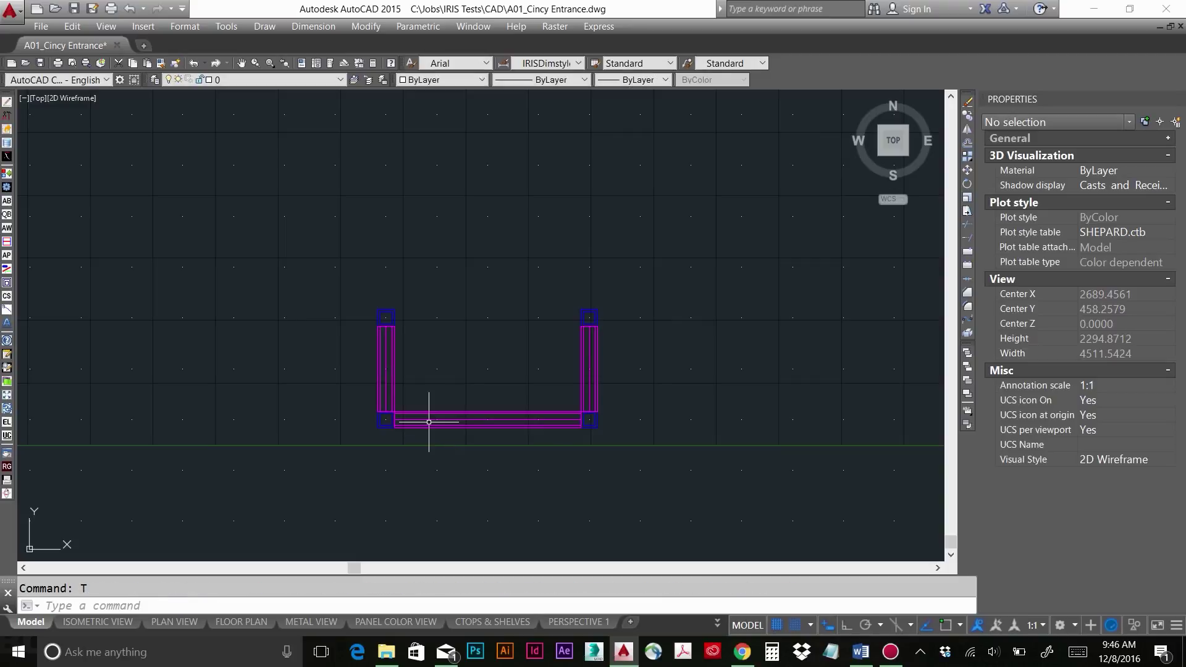
- Copy the front M1020-910 crossbar to the two back uprights to close the counter's base frame
{"action": "left_click", "coordinate": [430, 423]}
{"action": "key", "text": "Escape"}
{"action": "left_click", "coordinate": [437, 420]}
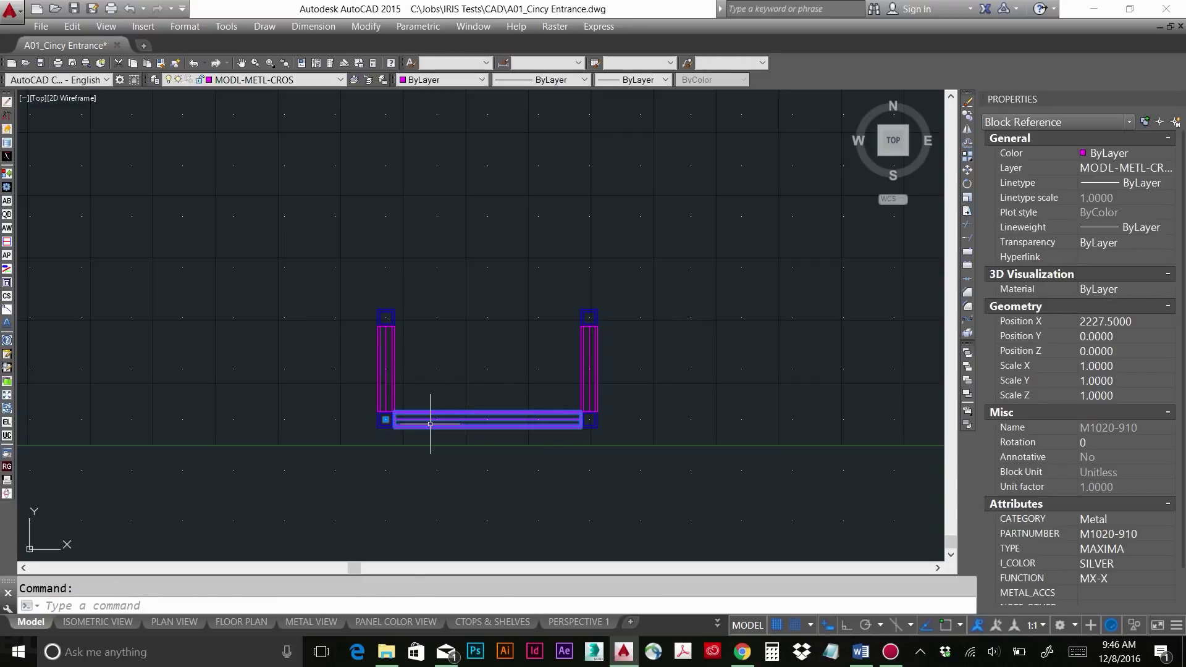
{"action": "type", "text": "C"}
{"action": "key", "text": "Return"}
{"action": "left_click", "coordinate": [728, 511]}
{"action": "left_click", "coordinate": [715, 414]}
{"action": "key", "text": "Escape"}
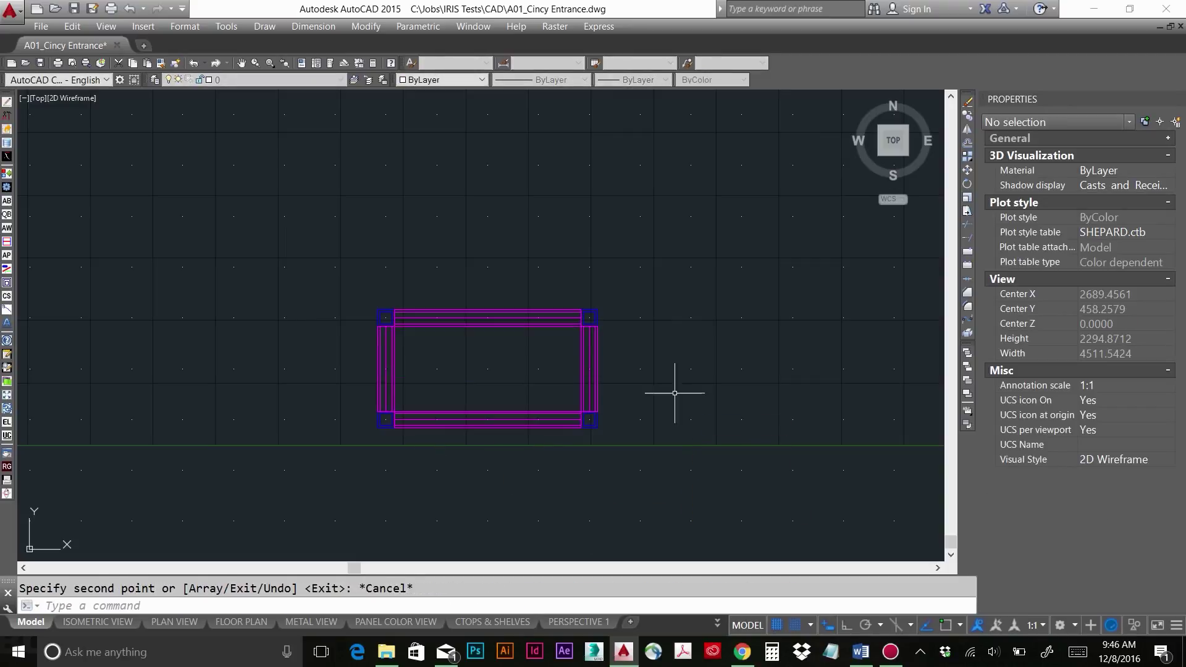
- Copy the four base crossbars straight up by @0,0,940 to form the counter's top frame
{"action": "middle_click_drag", "start_coordinate": [532, 372], "coordinate": [445, 346], "text": "shift"}
{"action": "left_click", "coordinate": [469, 351]}
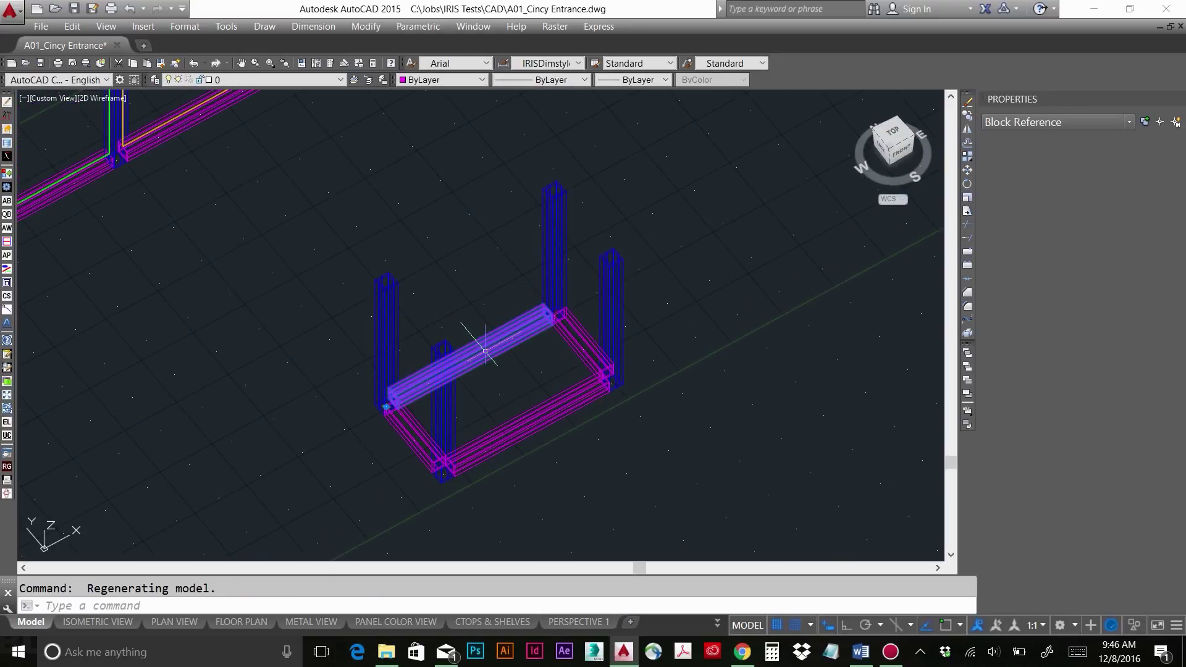
{"action": "left_click", "coordinate": [400, 433]}
{"action": "left_click", "coordinate": [492, 432]}
{"action": "left_click", "coordinate": [606, 344]}
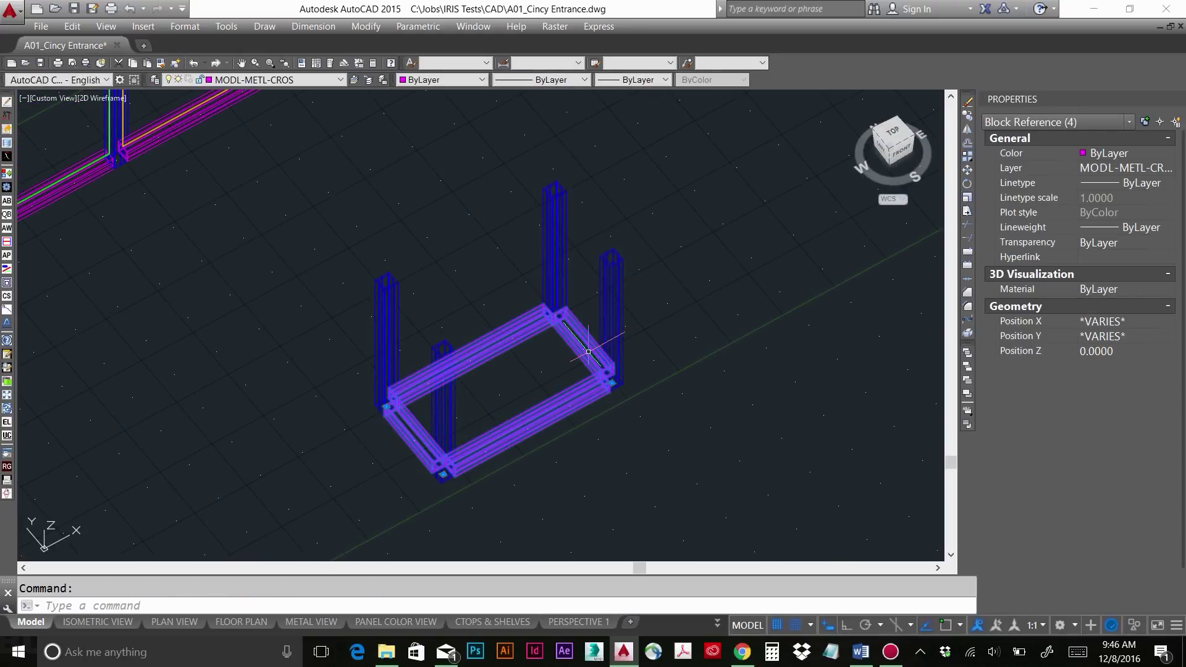
{"action": "type", "text": "C"}
{"action": "key", "text": "Return"}
{"action": "left_click", "coordinate": [641, 402]}
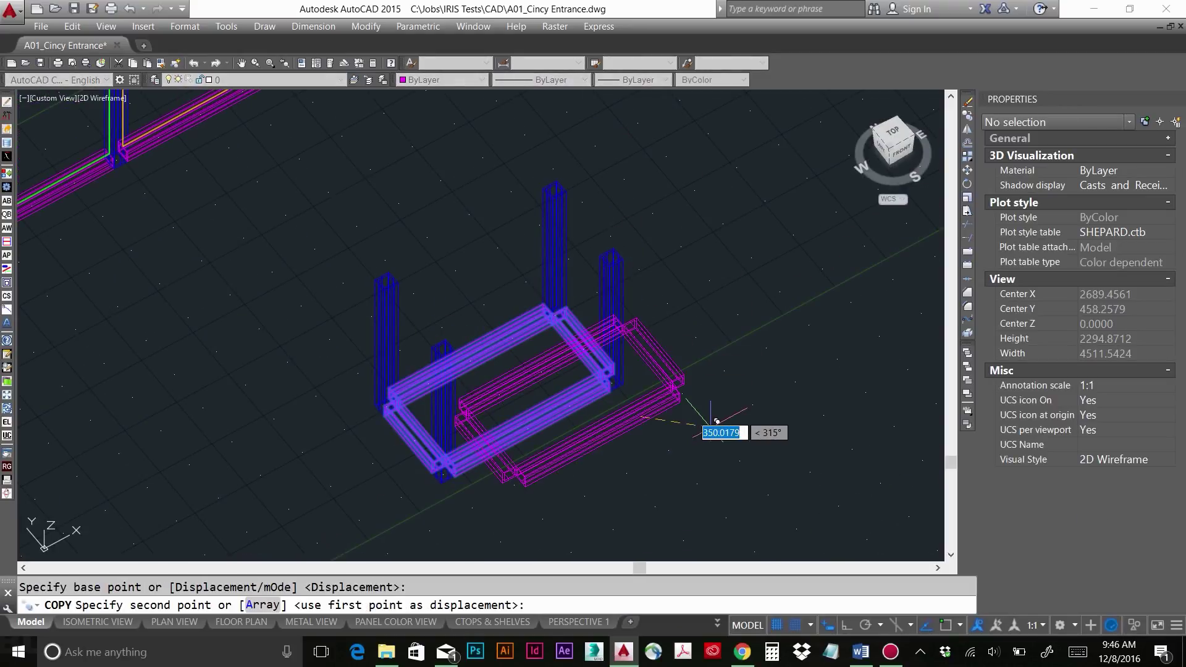
{"action": "type", "text": "940"}
{"action": "key", "text": "Return"}
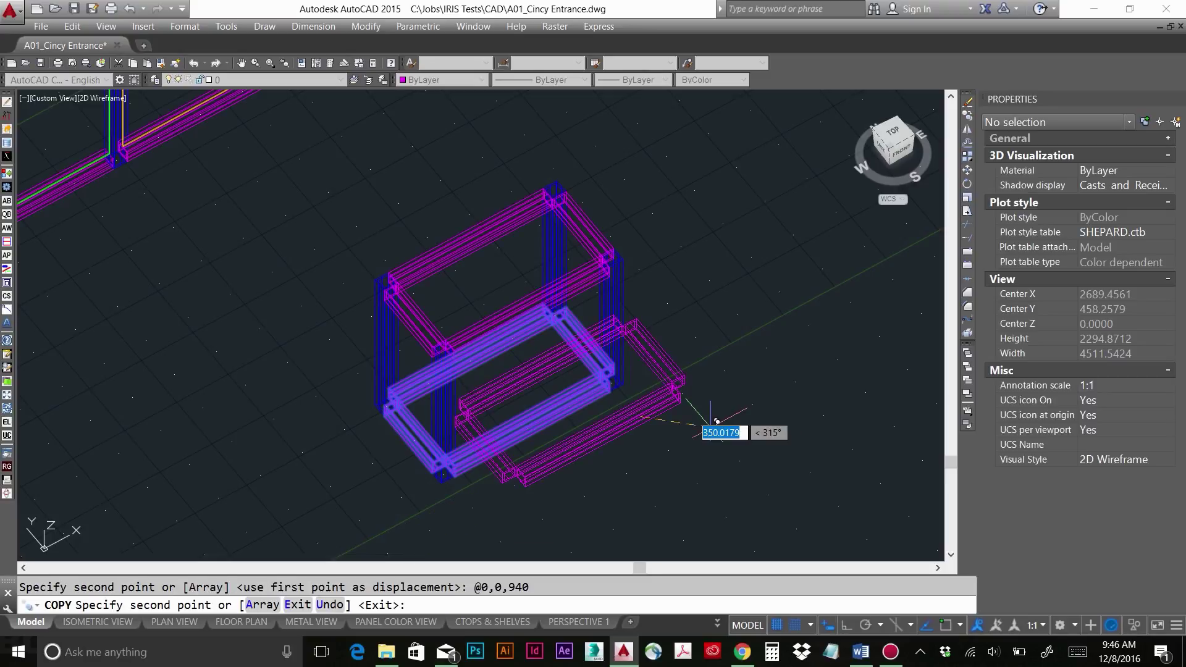
- End the crossbar copy and turn grid snap off
{"action": "key", "text": "Escape"}
{"action": "middle_click_drag", "start_coordinate": [692, 370], "coordinate": [685, 397], "text": "shift"}
{"action": "key", "text": "F9"}
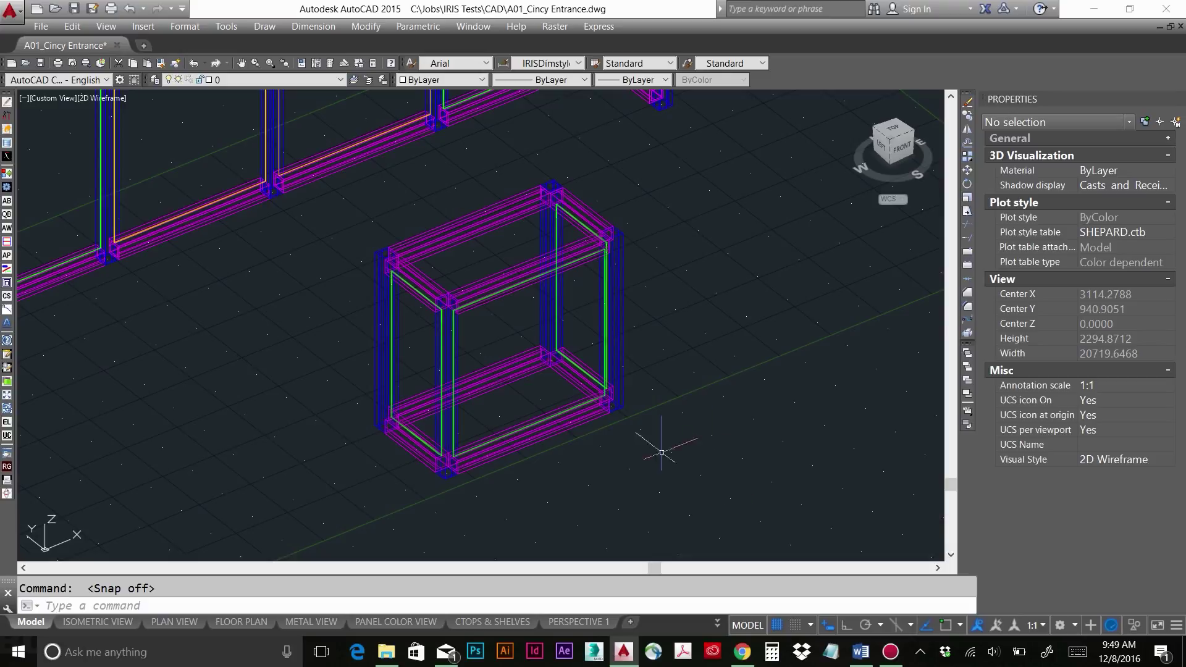
- Open the component record of the counter's front ME-872 panel with IAT and set ART to S
{"action": "left_click", "coordinate": [550, 418]}
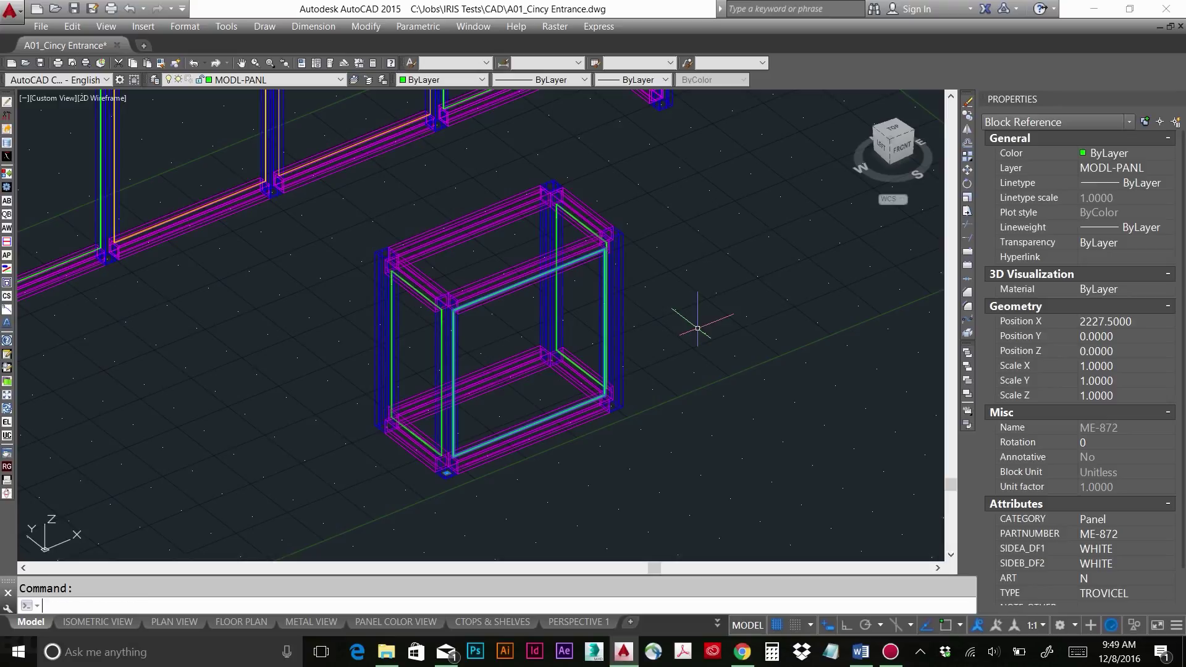
{"action": "type", "text": "T"}
{"action": "key", "text": "Return"}
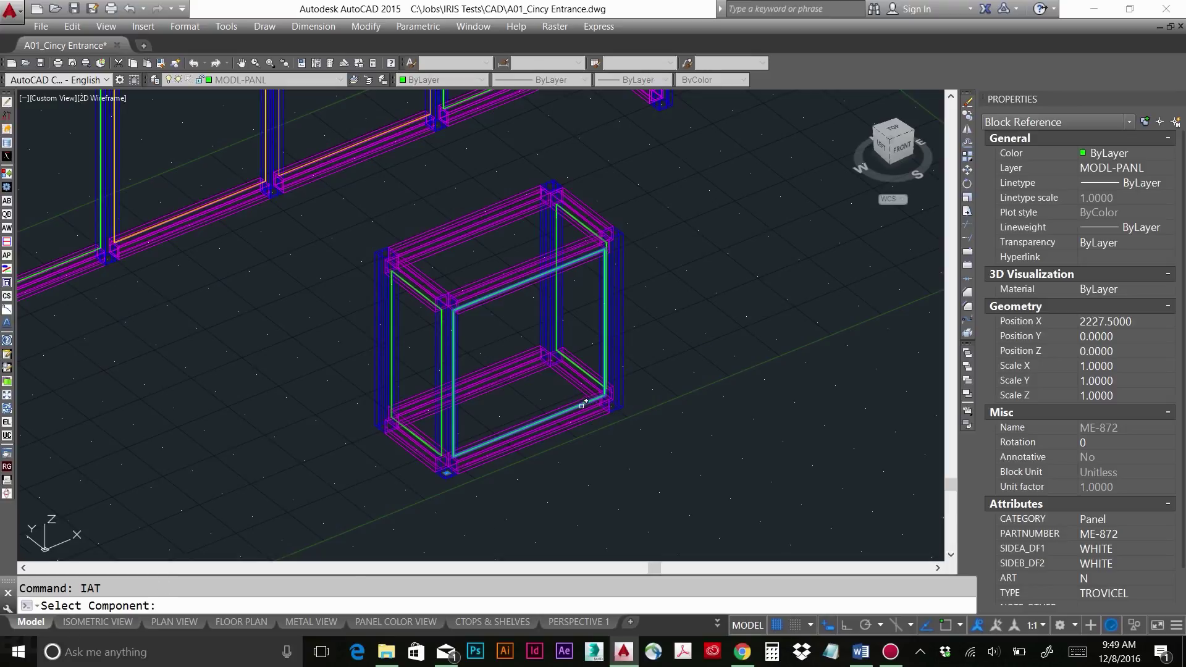
{"action": "left_click", "coordinate": [622, 312]}
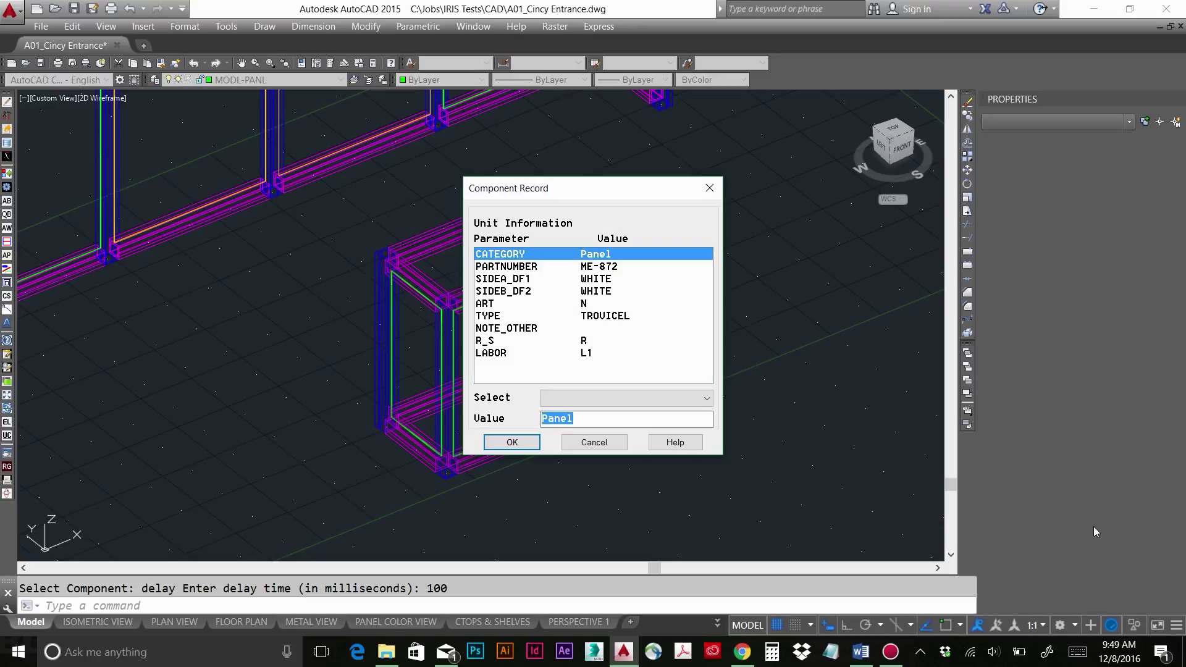
{"action": "left_click", "coordinate": [597, 302]}
{"action": "left_click", "coordinate": [572, 397]}
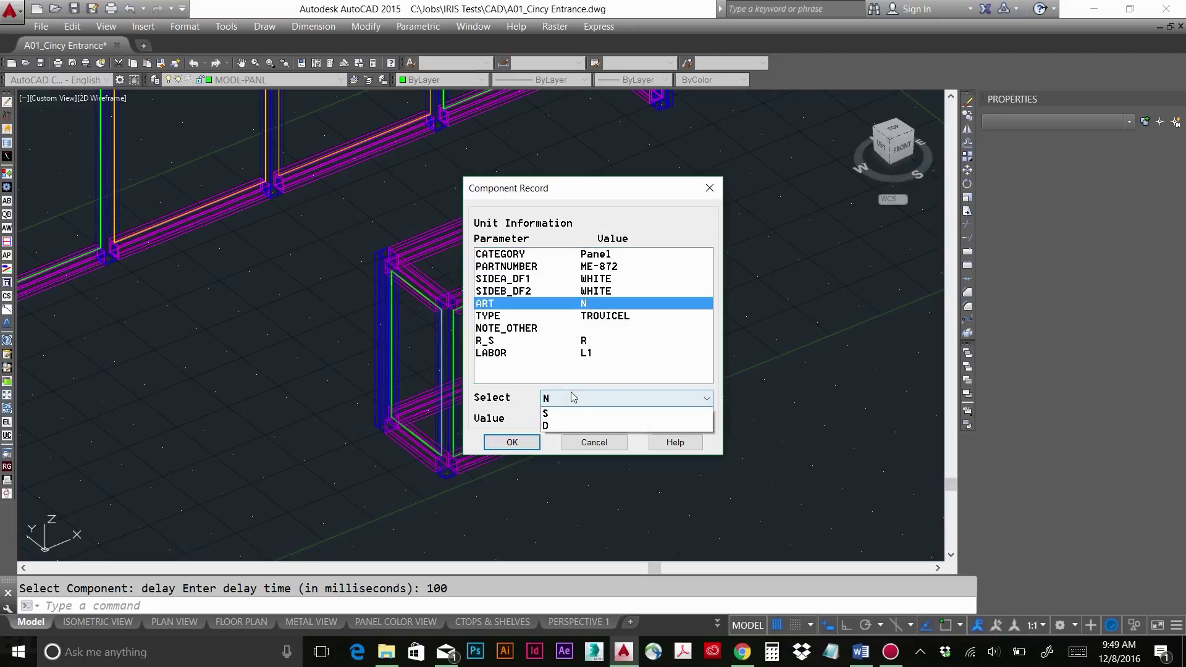
{"action": "left_click", "coordinate": [559, 413]}
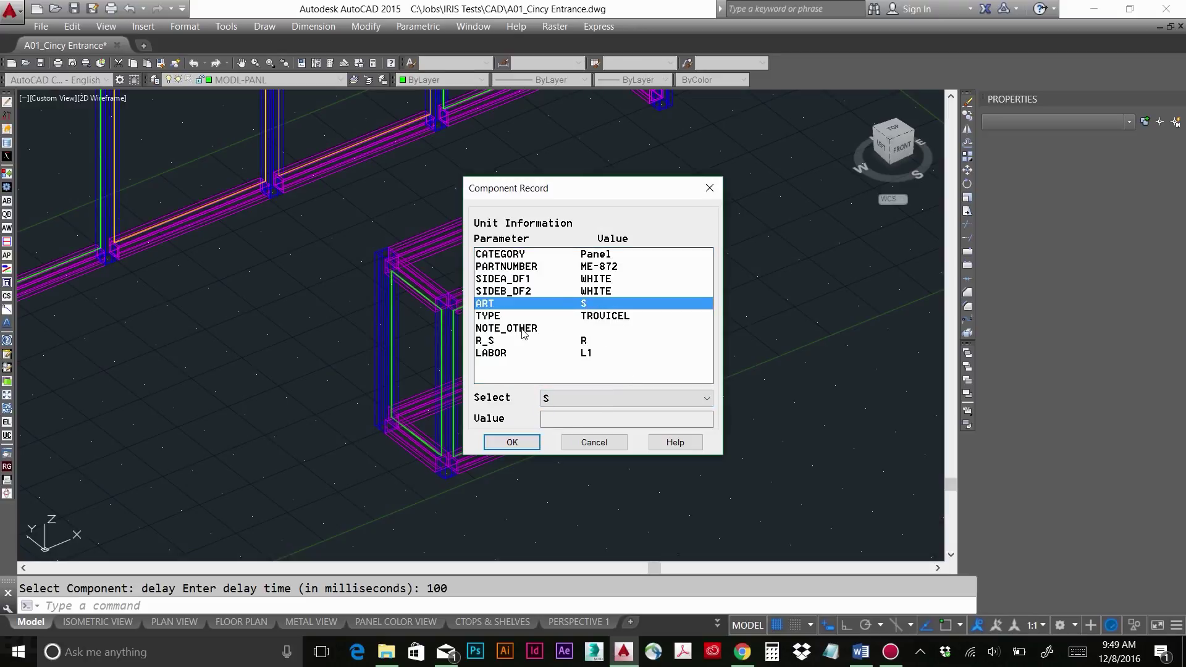
- Set the front panel's NOTE_OTHER to ART and R_S to S, and save the component record
{"action": "left_click", "coordinate": [593, 330]}
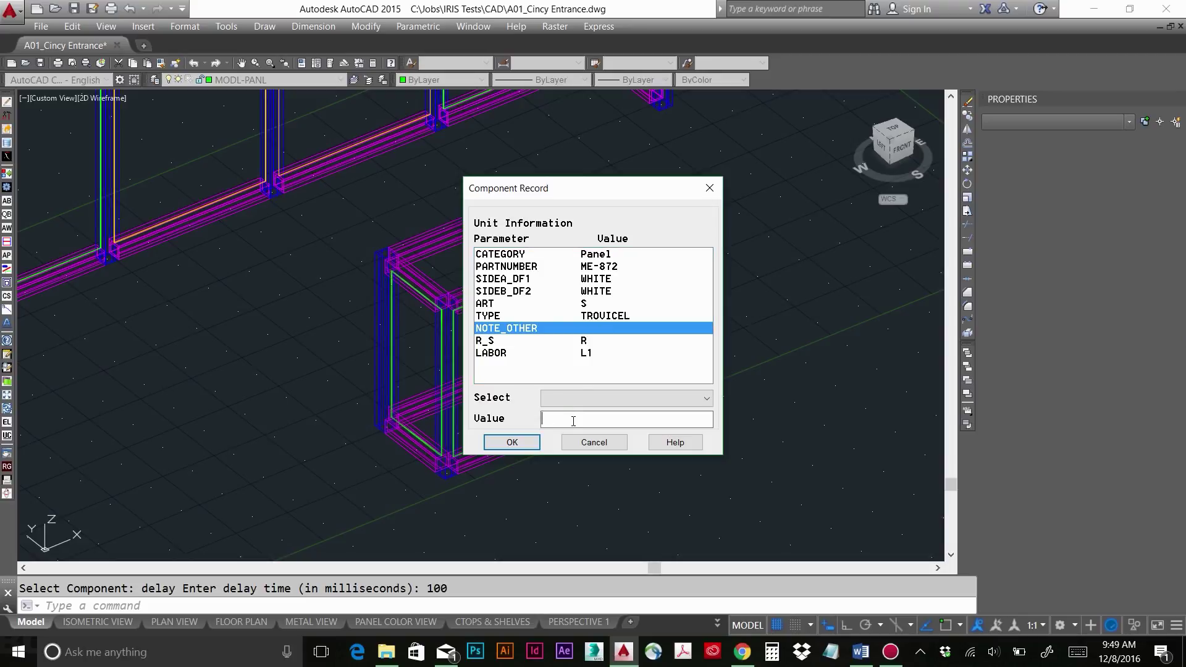
{"action": "type", "text": "ART"}
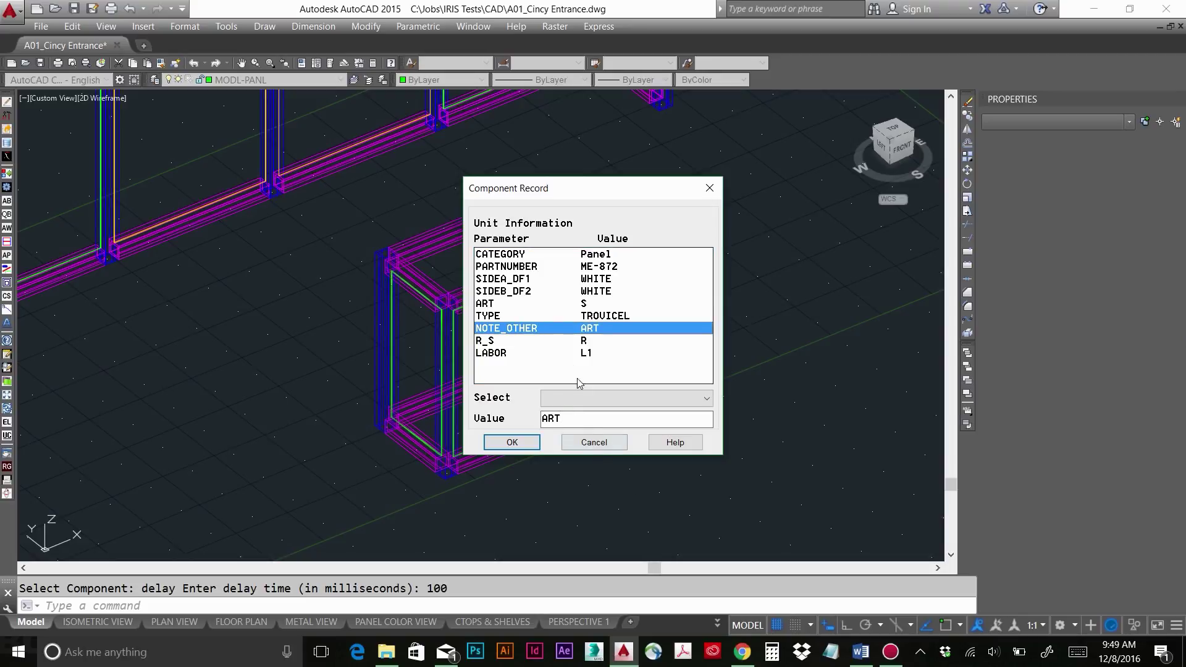
{"action": "left_click", "coordinate": [590, 343]}
{"action": "left_click", "coordinate": [569, 402]}
{"action": "left_click", "coordinate": [553, 425]}
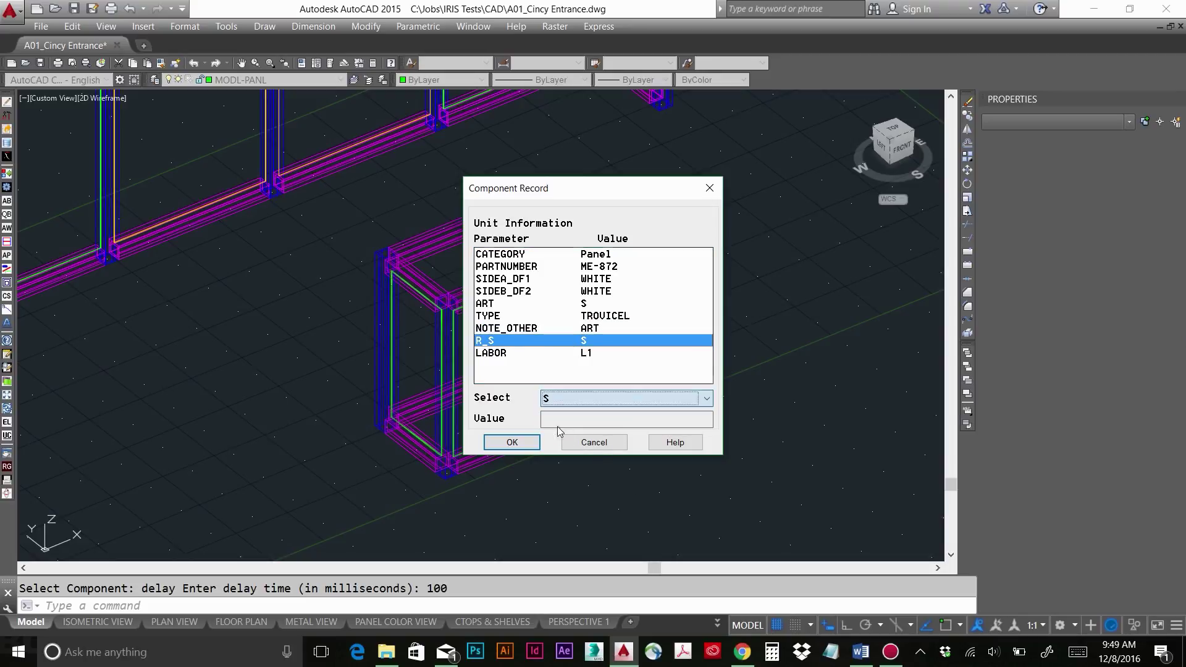
{"action": "left_click", "coordinate": [522, 442]}
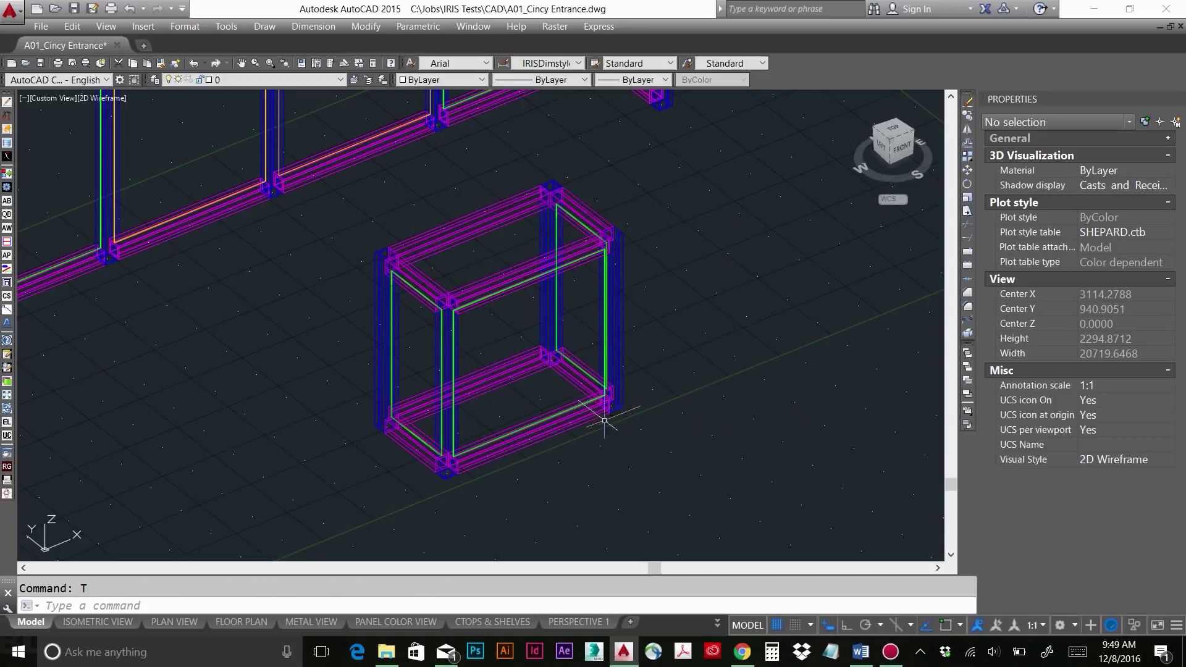
- Check the front ME-872 panel's attributes and assign the panel to layer MODL-PANL-GRAP
{"action": "left_click", "coordinate": [581, 406]}
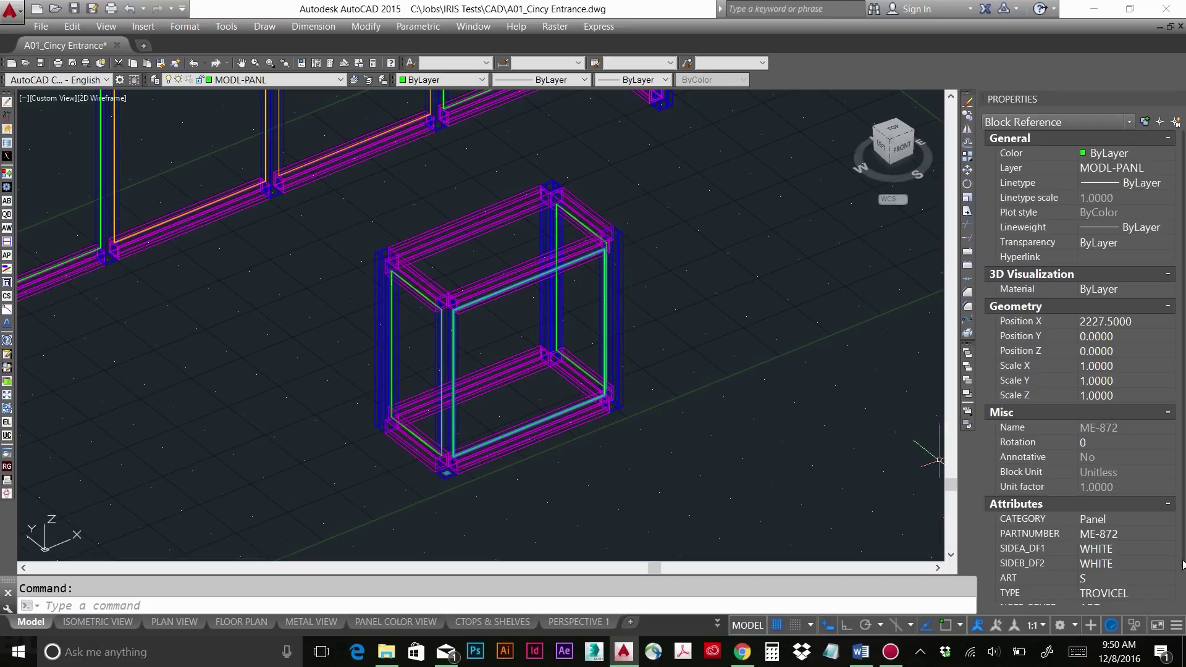
{"action": "scroll", "coordinate": [1141, 565], "scroll_direction": "down", "scroll_amount": 1}
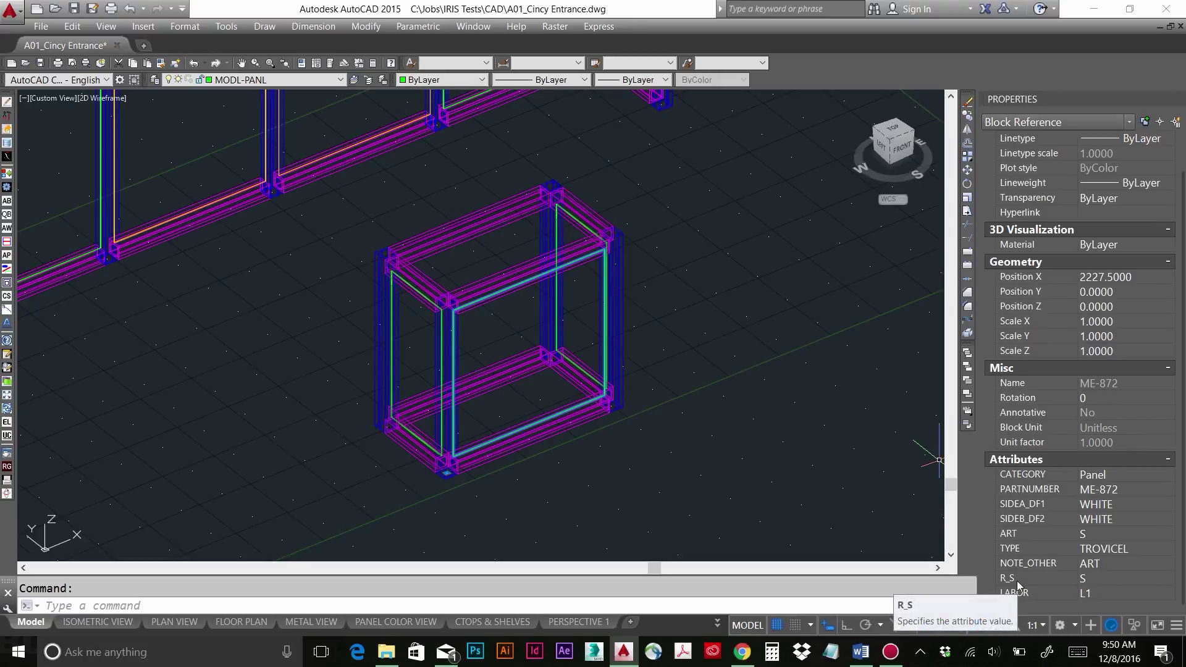
{"action": "left_click", "coordinate": [319, 80]}
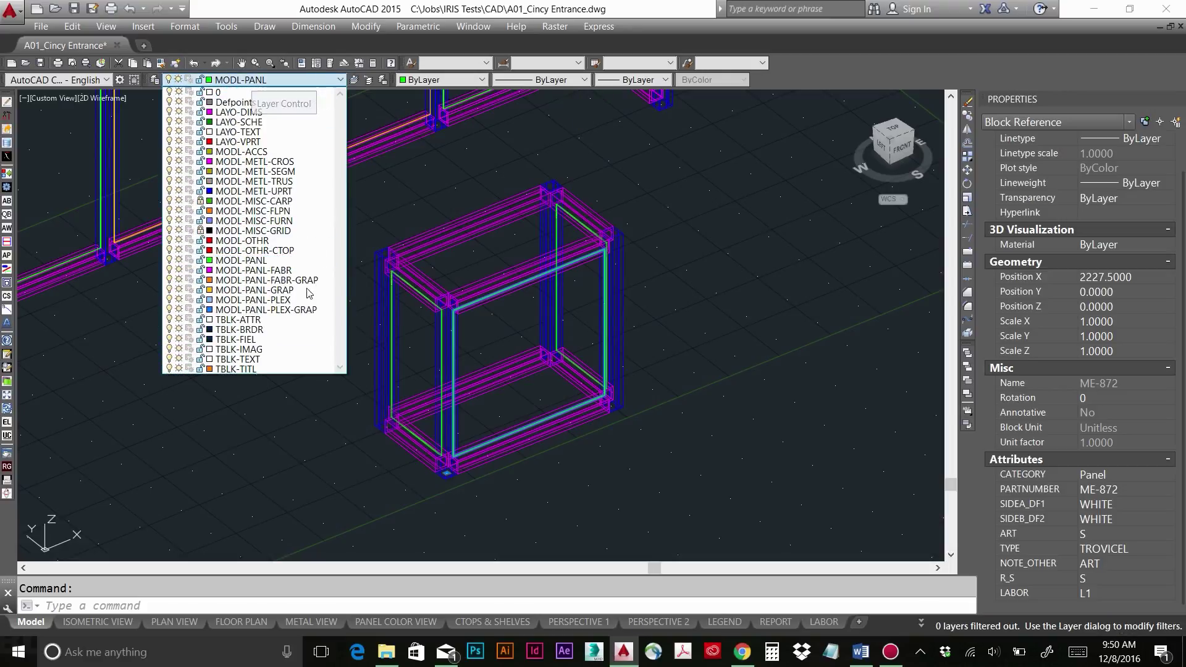
{"action": "left_click", "coordinate": [281, 291]}
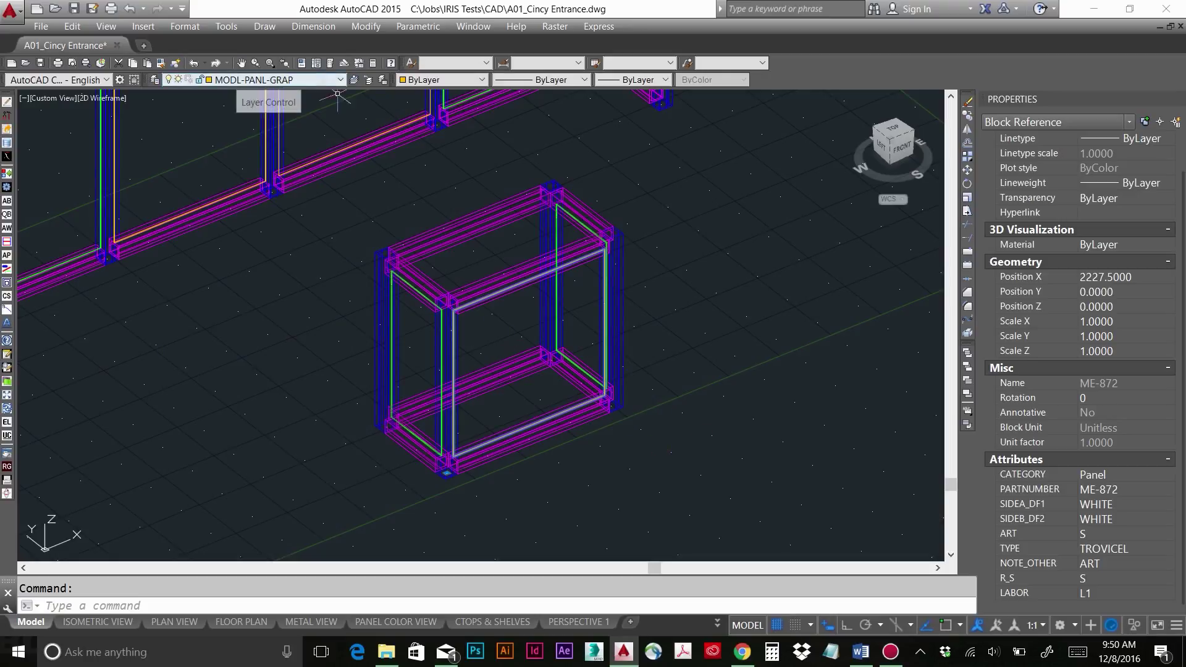
{"action": "left_click", "coordinate": [699, 527]}
{"action": "key", "text": "Escape"}
{"action": "key", "text": "Escape"}
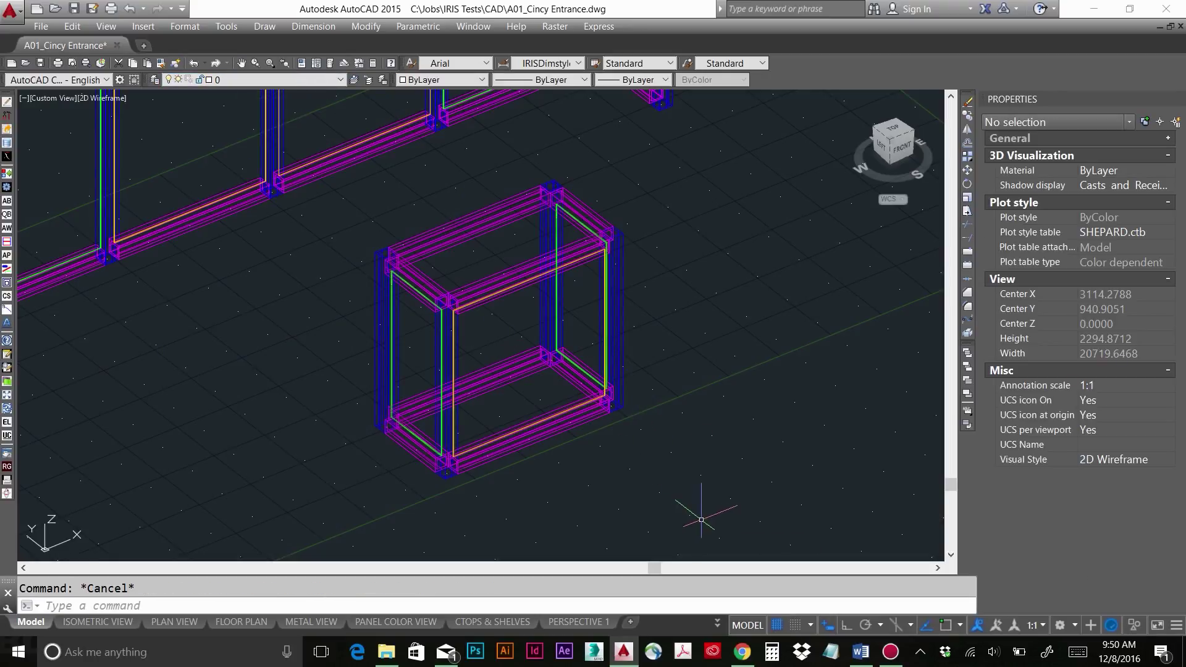
- Switch grid snap on and back off twice
{"action": "key", "text": "F9"}
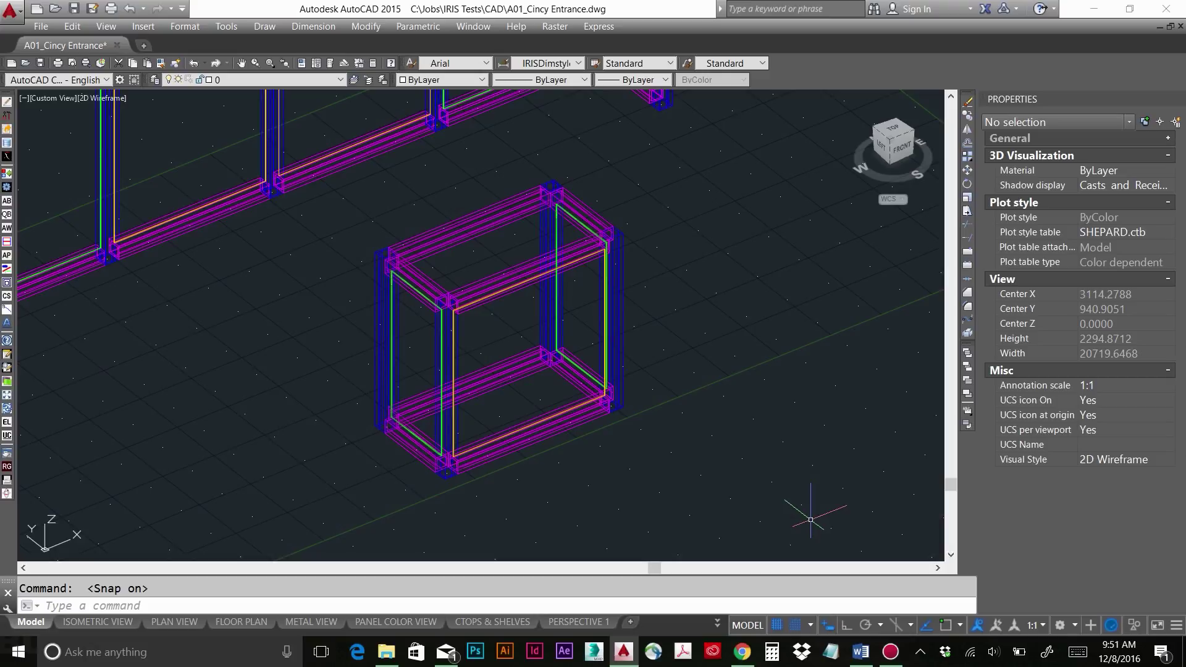
{"action": "left_click", "coordinate": [797, 625]}
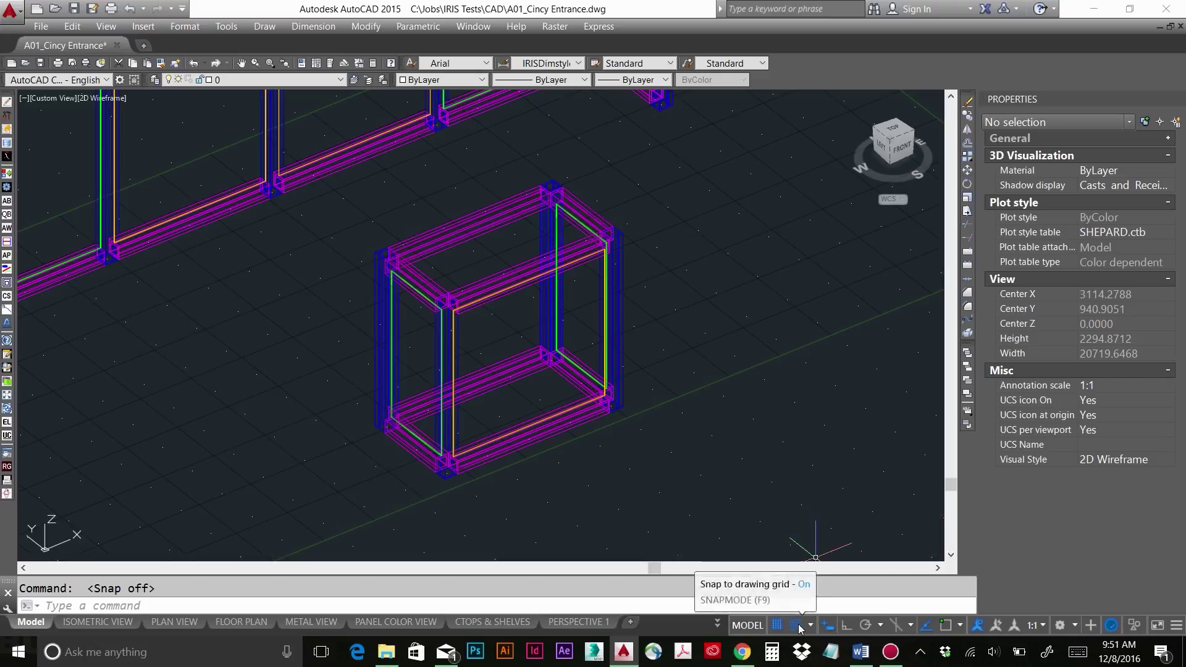
{"action": "left_click", "coordinate": [797, 625]}
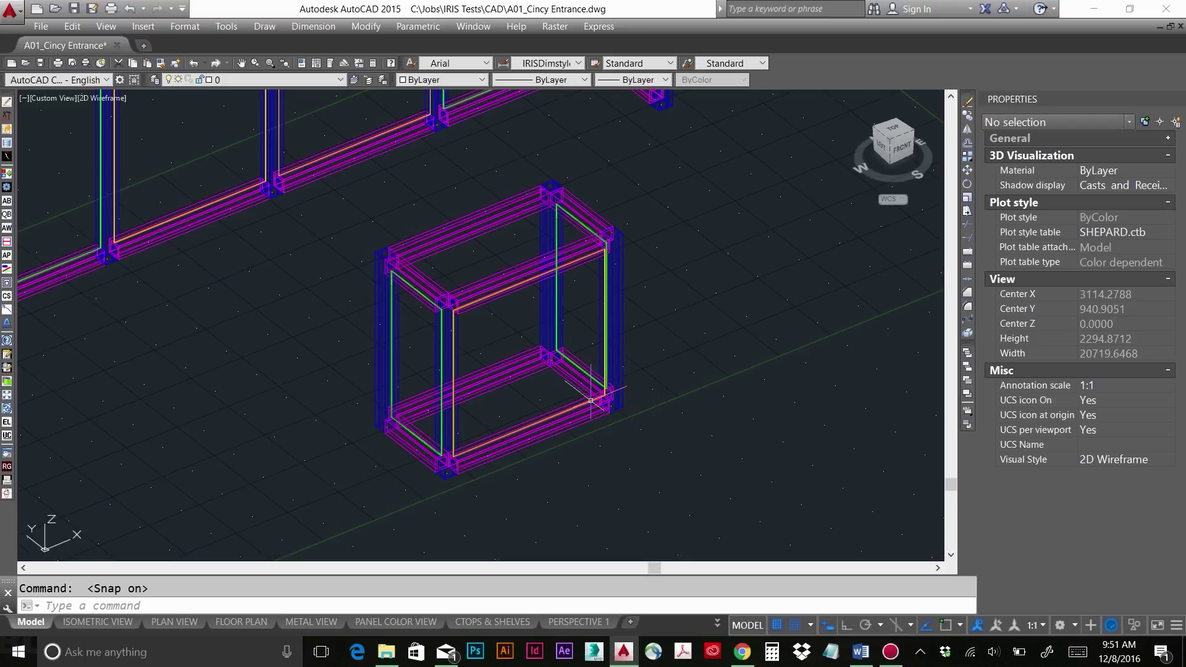
{"action": "key", "text": "F9"}
- Start IRIS Insert with IIN and filter the block names by M02CE*
{"action": "type", "text": "IIN"}
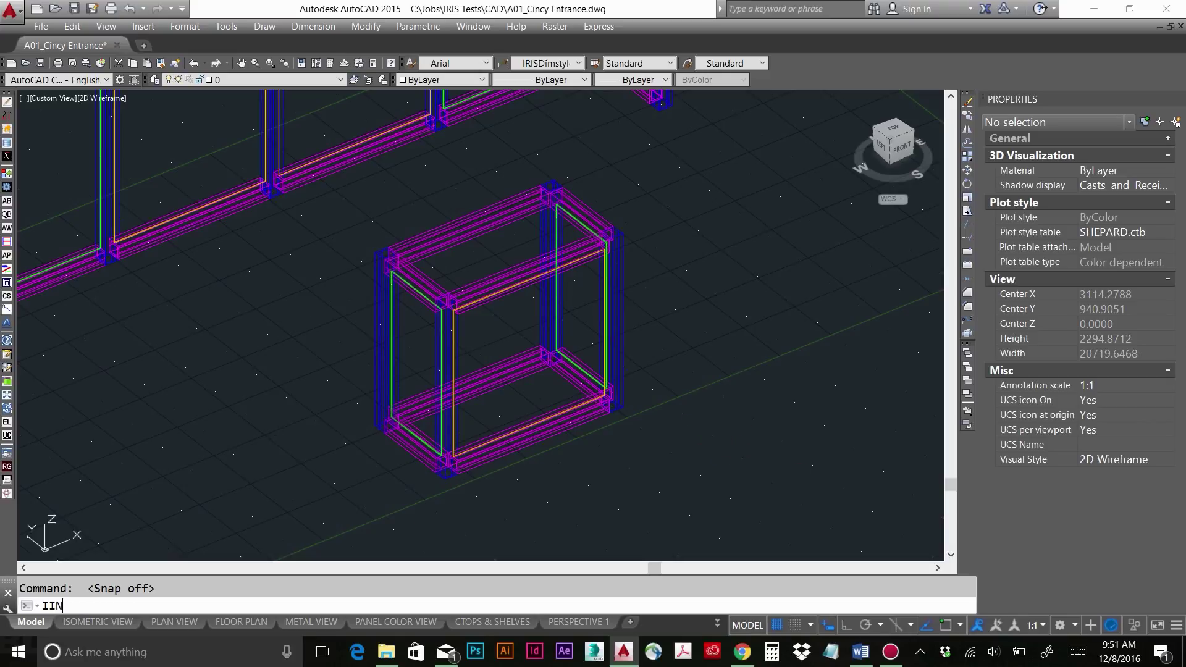
{"action": "key", "text": "Return"}
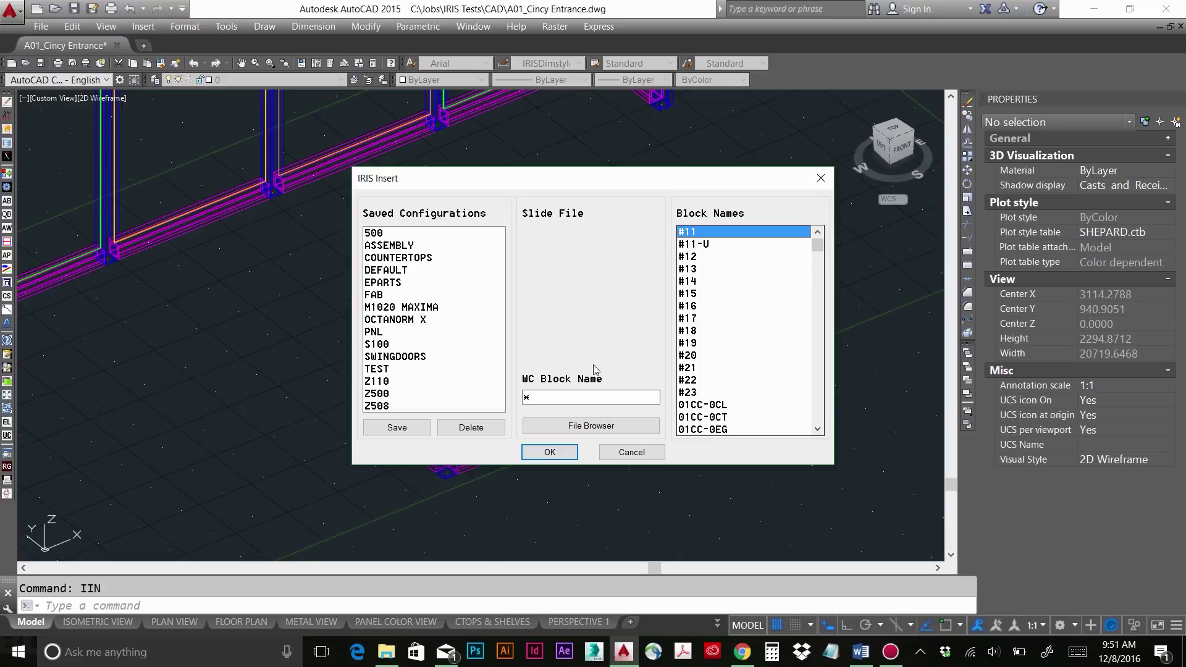
{"action": "double_click", "coordinate": [551, 401]}
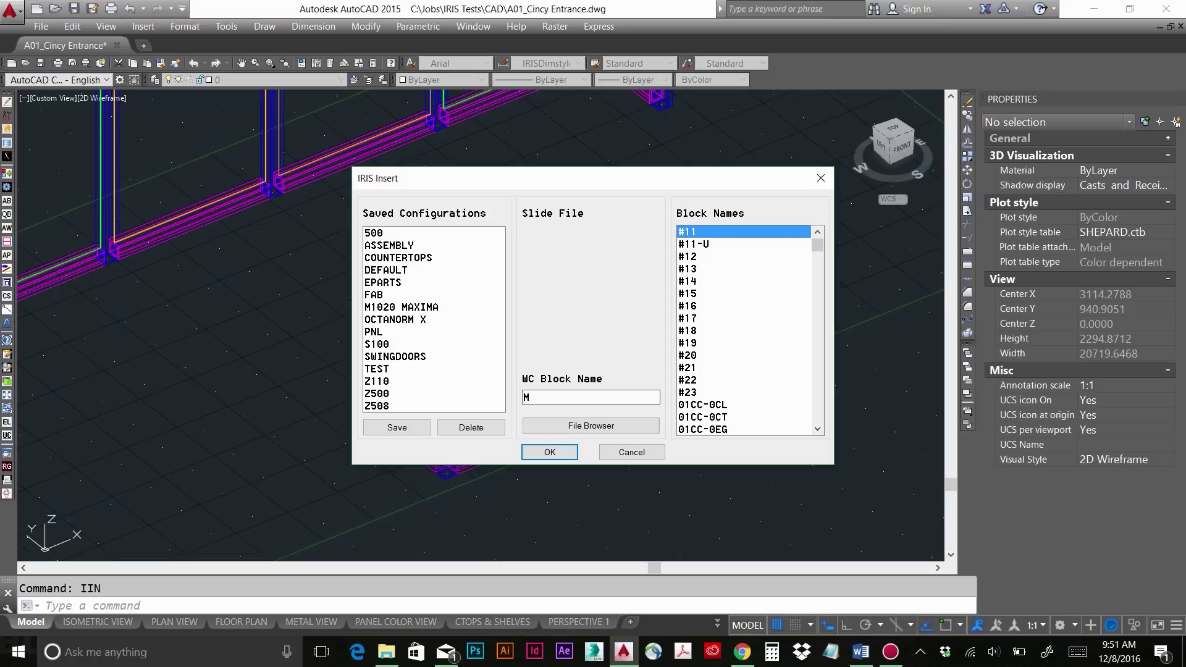
{"action": "type", "text": "0"}
{"action": "key", "text": "BackSpace"}
{"action": "key", "text": "BackSpace"}
{"action": "type", "text": "CE*"}
{"action": "left_click", "coordinate": [557, 453]}
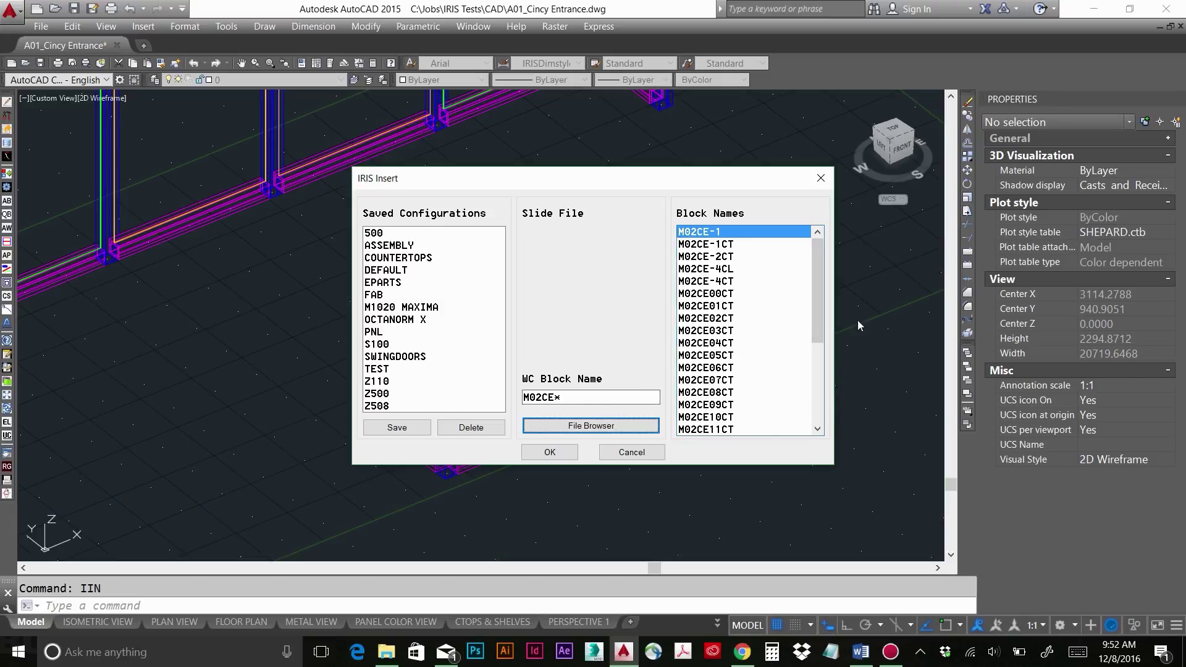
- Compare the slide previews of the M02CE countertop blocks, from M02CE-4CT through M02CE09CT, and look over the remaining block names
{"action": "left_click", "coordinate": [703, 296]}
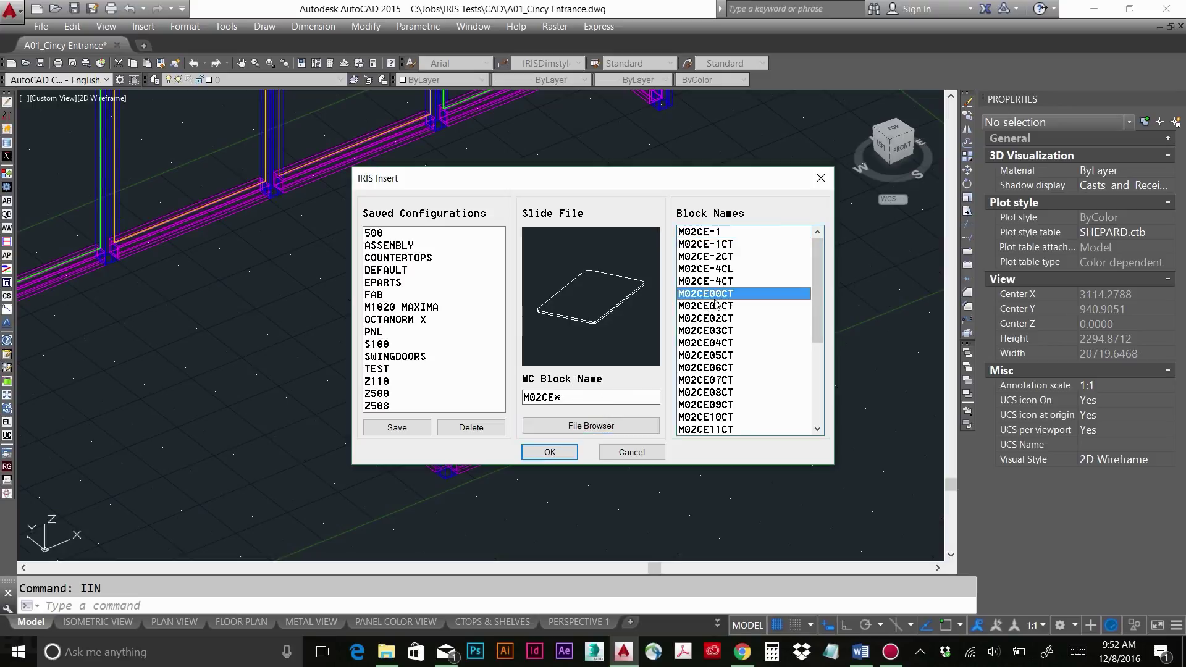
{"action": "left_click", "coordinate": [728, 307]}
{"action": "left_click", "coordinate": [726, 320]}
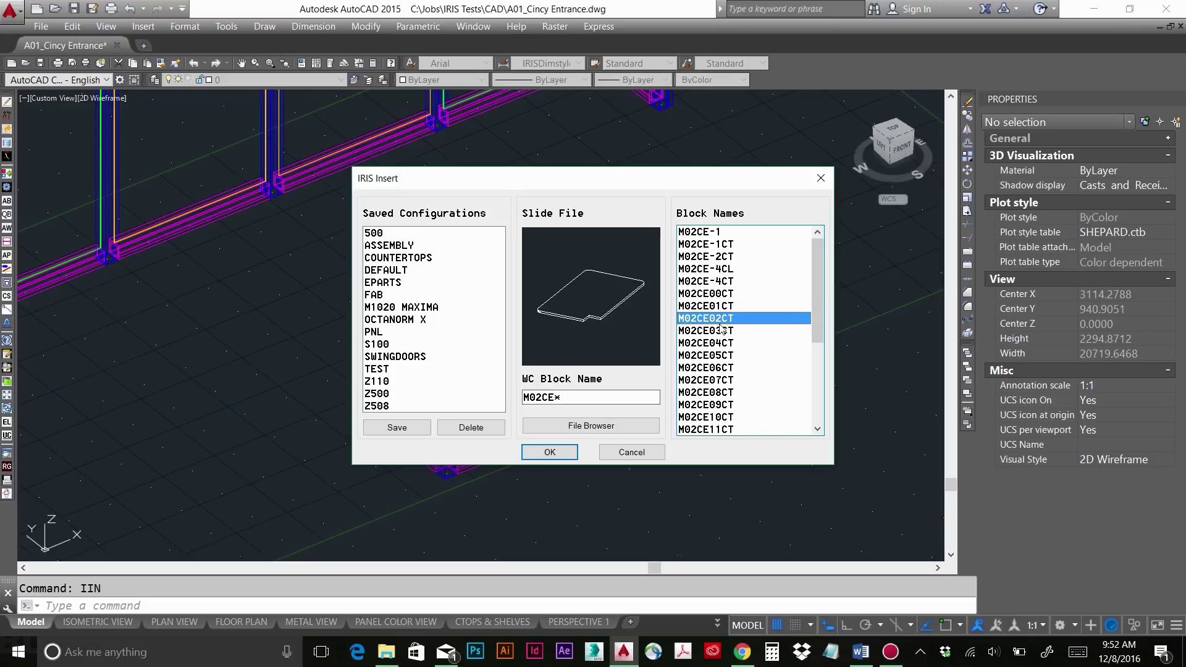
{"action": "left_click", "coordinate": [725, 331]}
{"action": "left_click", "coordinate": [725, 344]}
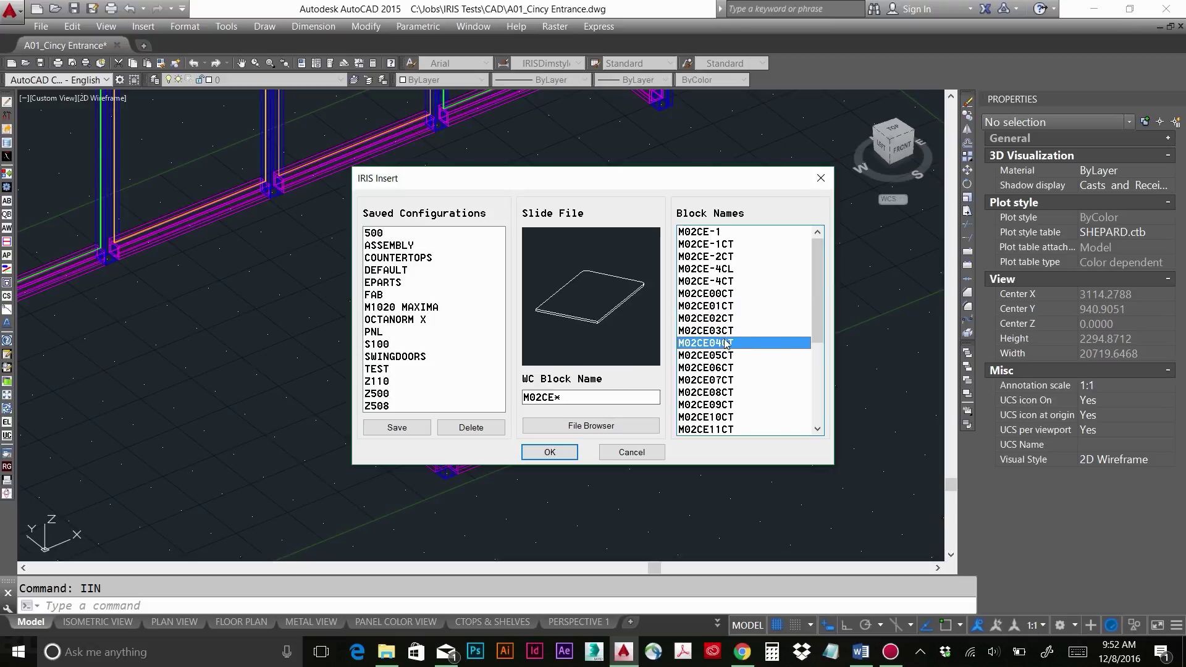
{"action": "left_click", "coordinate": [712, 356]}
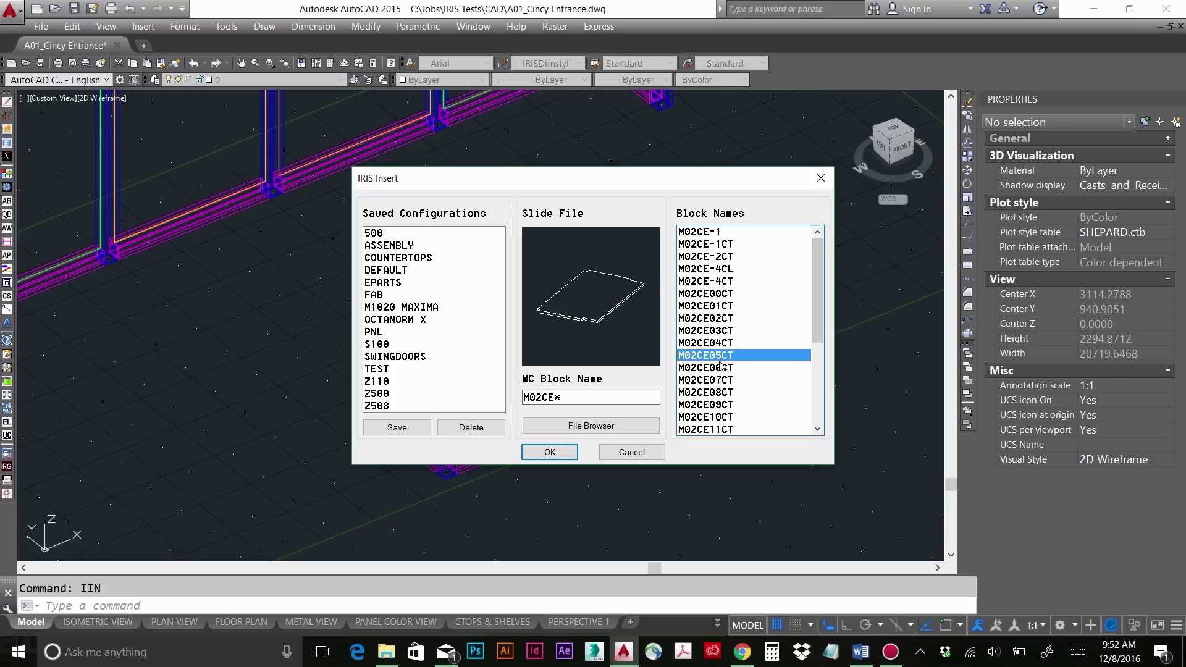
{"action": "left_click", "coordinate": [722, 369]}
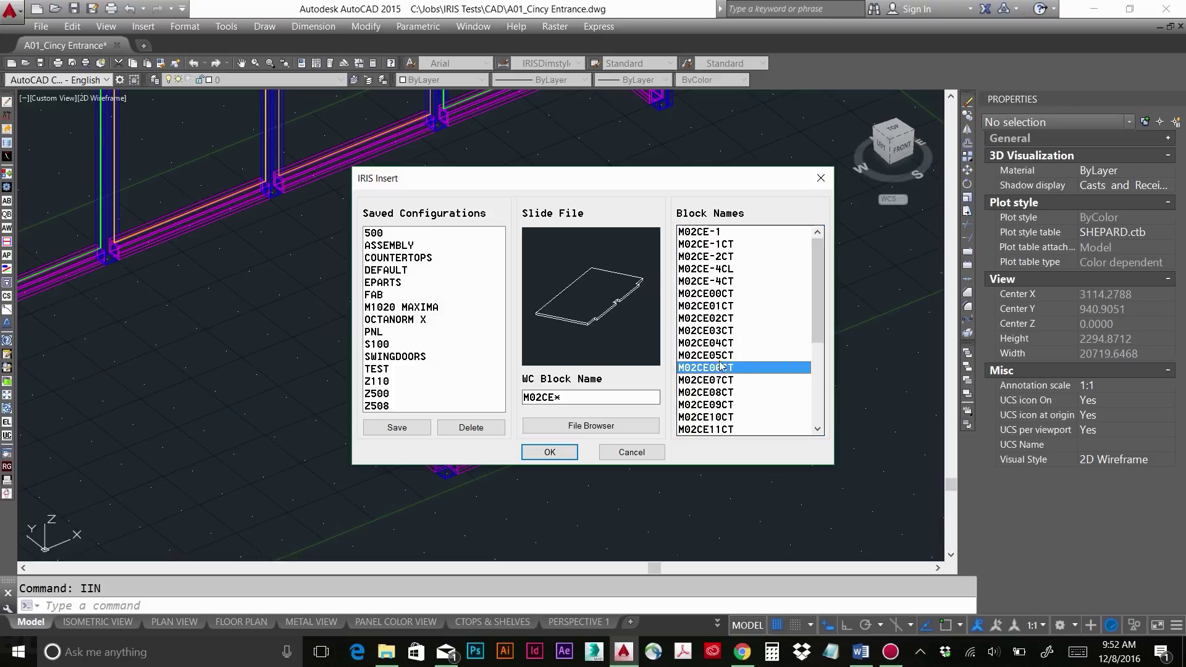
{"action": "left_click", "coordinate": [715, 392]}
{"action": "left_click", "coordinate": [715, 380]}
{"action": "left_click", "coordinate": [718, 368]}
{"action": "left_click", "coordinate": [719, 342]}
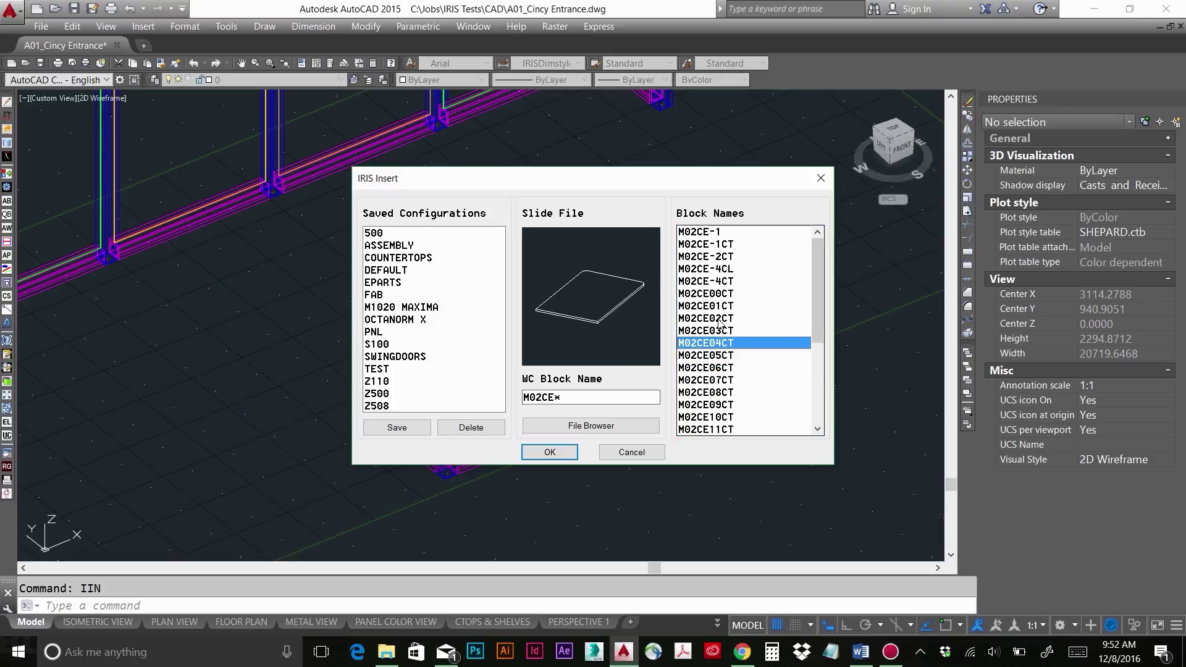
{"action": "left_click", "coordinate": [721, 319]}
{"action": "left_click", "coordinate": [721, 306]}
{"action": "left_click", "coordinate": [720, 293]}
{"action": "left_click", "coordinate": [719, 282]}
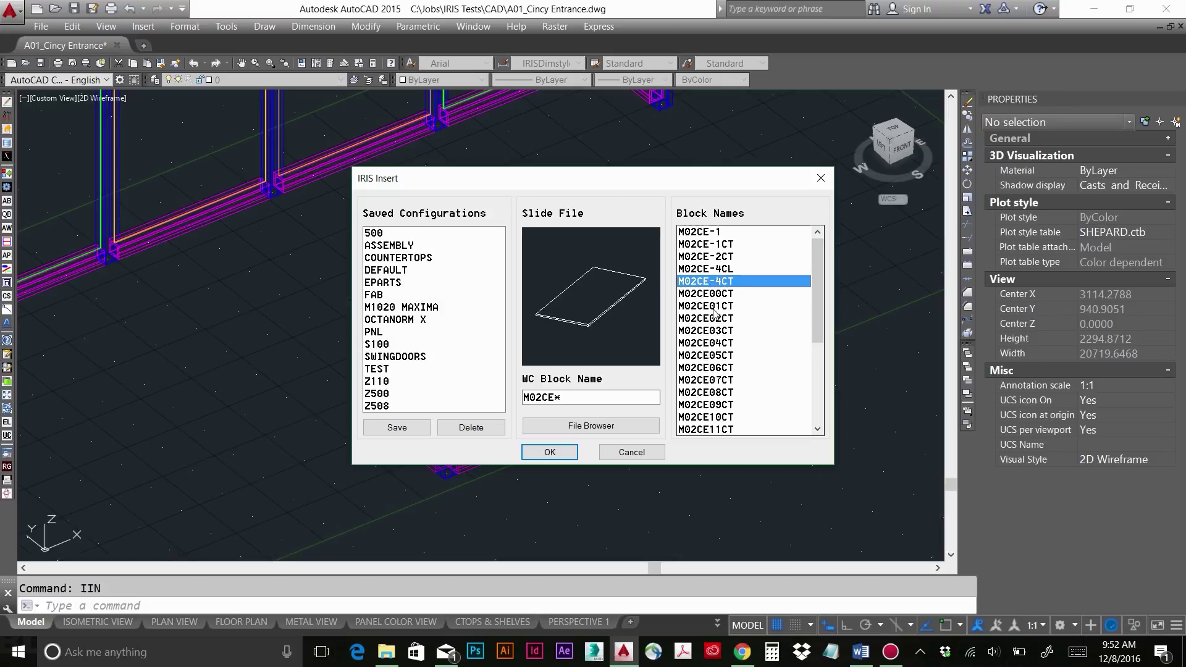
{"action": "left_click", "coordinate": [732, 392]}
{"action": "left_click", "coordinate": [737, 405]}
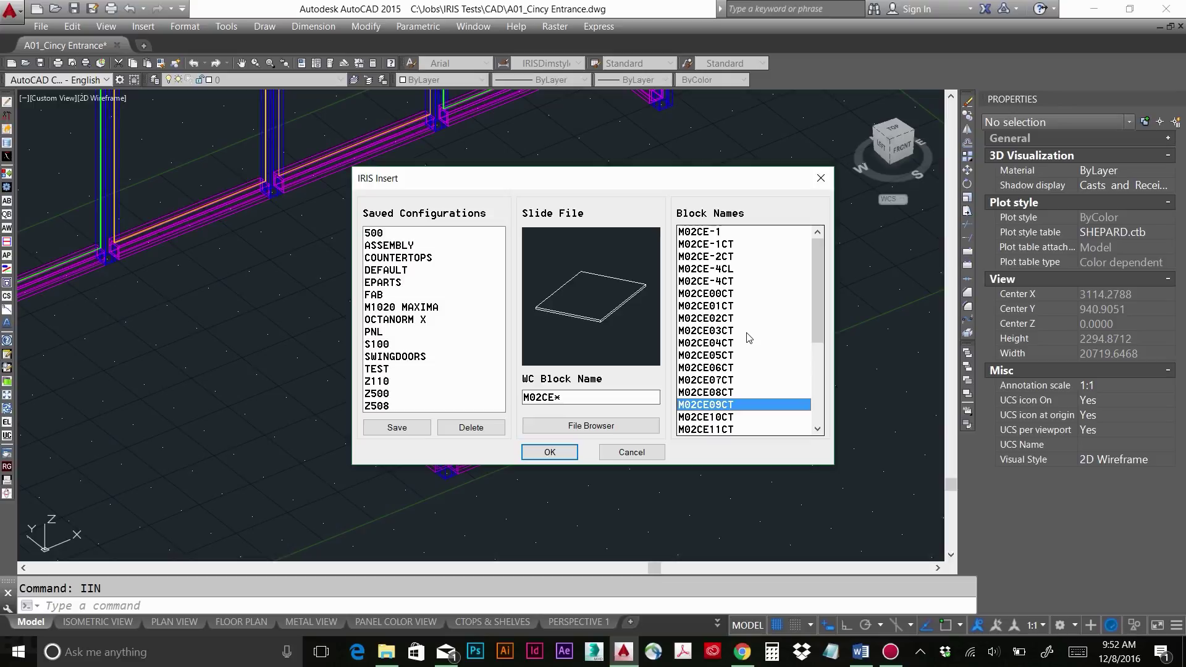
{"action": "scroll", "coordinate": [824, 409], "scroll_direction": "down", "scroll_amount": 5}
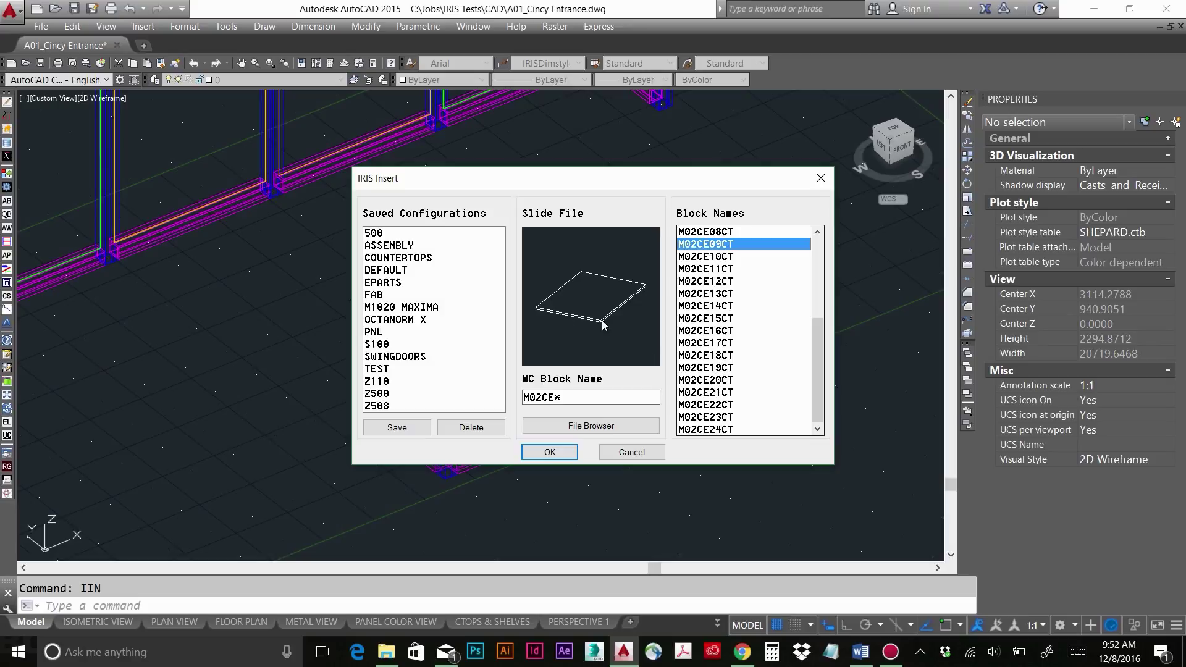
- Preview block M02CE01CT again and select the range of blocks from M02CE00CT through M02CE10CT
{"action": "left_click", "coordinate": [819, 277]}
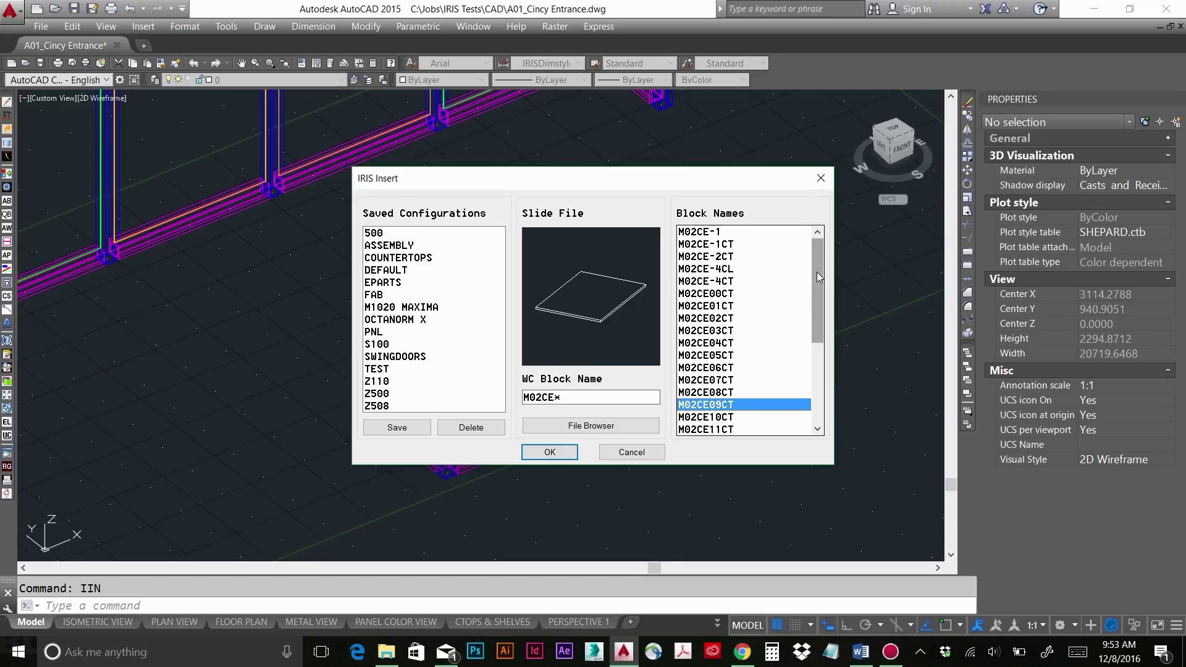
{"action": "left_click", "coordinate": [714, 305]}
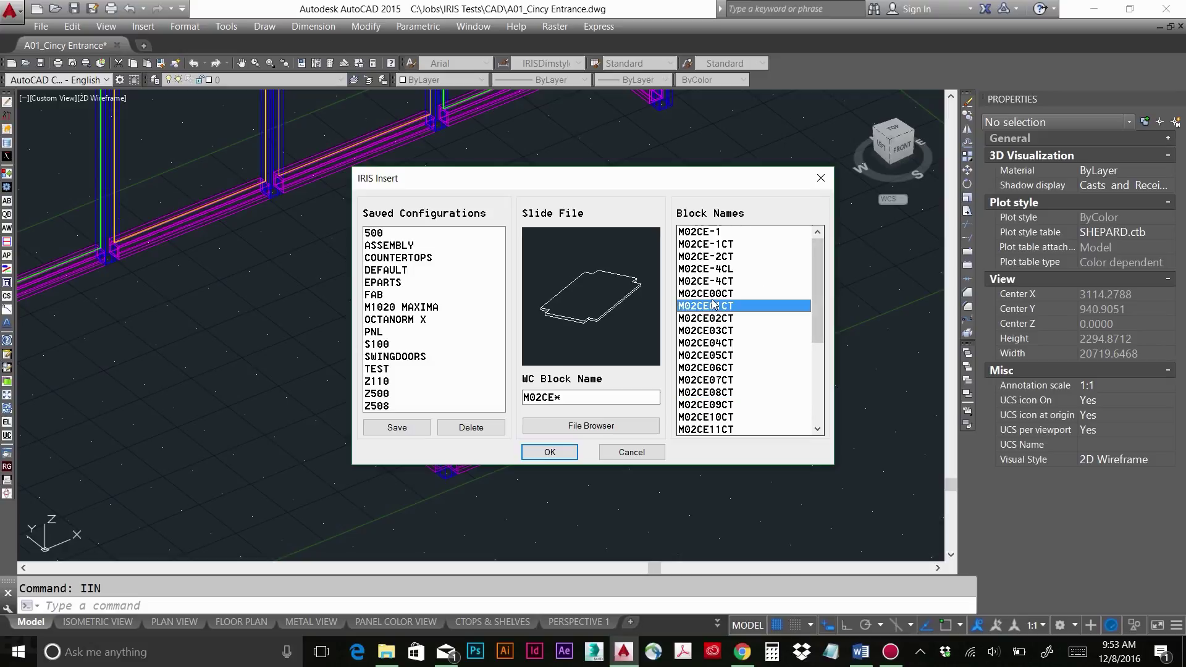
{"action": "left_click", "coordinate": [712, 294]}
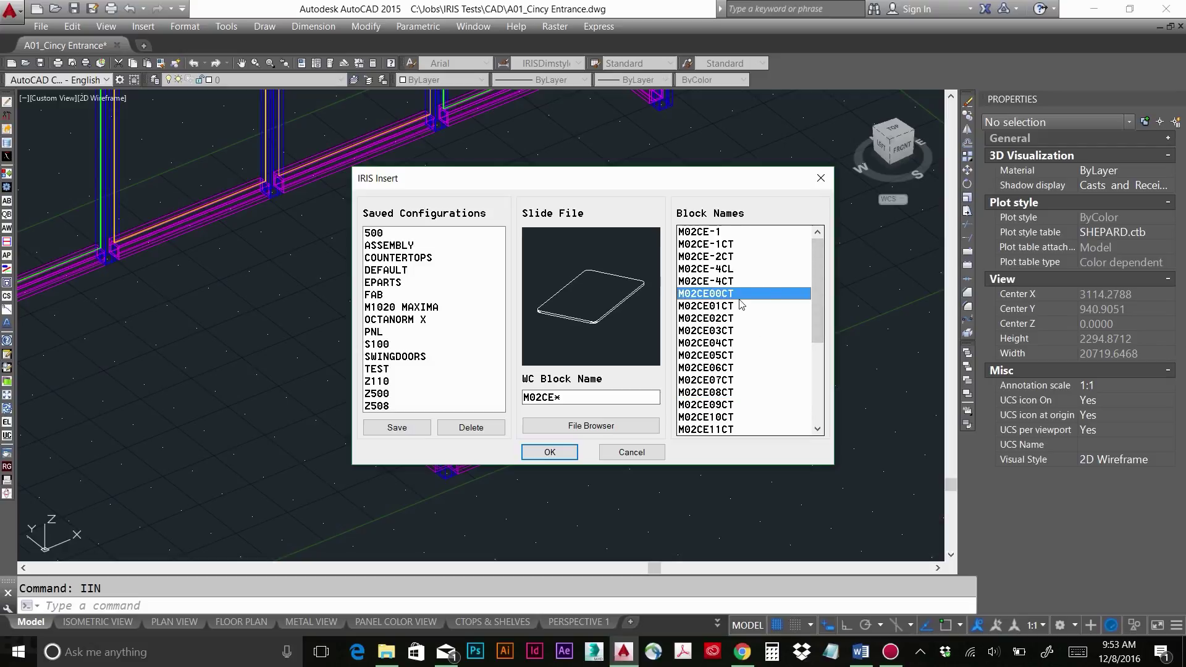
{"action": "left_click", "coordinate": [724, 418], "text": "shift"}
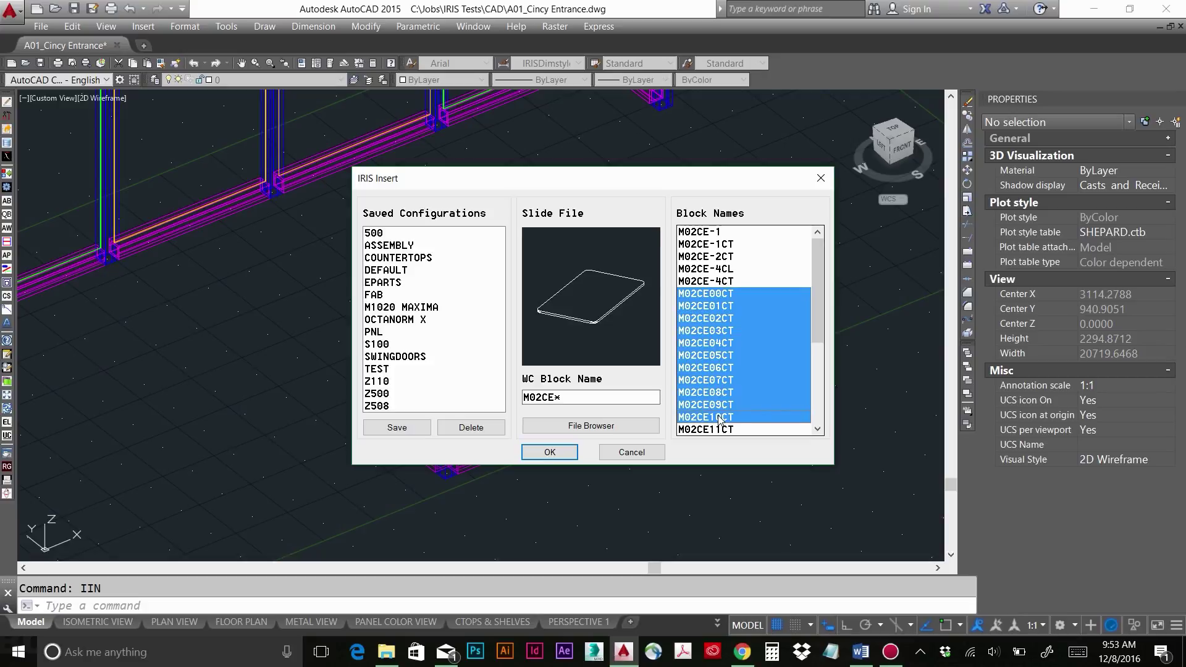
- Insert the selected M02CE00CT through M02CE10CT countertop blocks at 6682.5, 247.5 beyond the exhibit, with grid snap on and zero rotation
{"action": "left_click", "coordinate": [556, 455]}
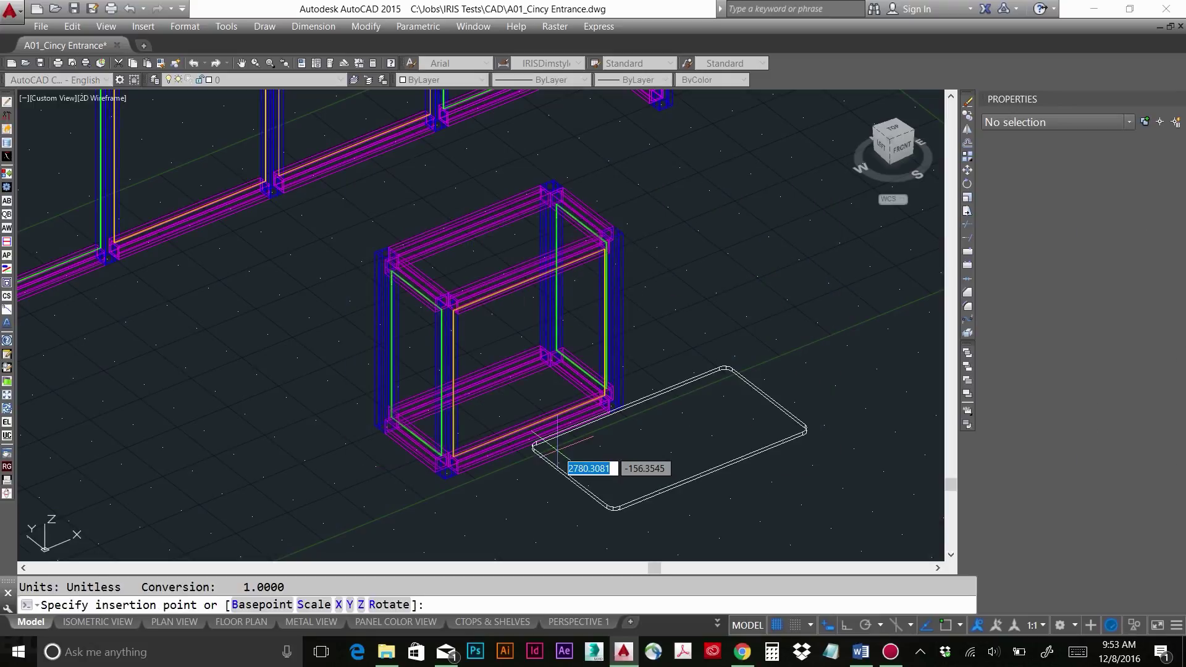
{"action": "middle_click_drag", "start_coordinate": [724, 362], "coordinate": [225, 392]}
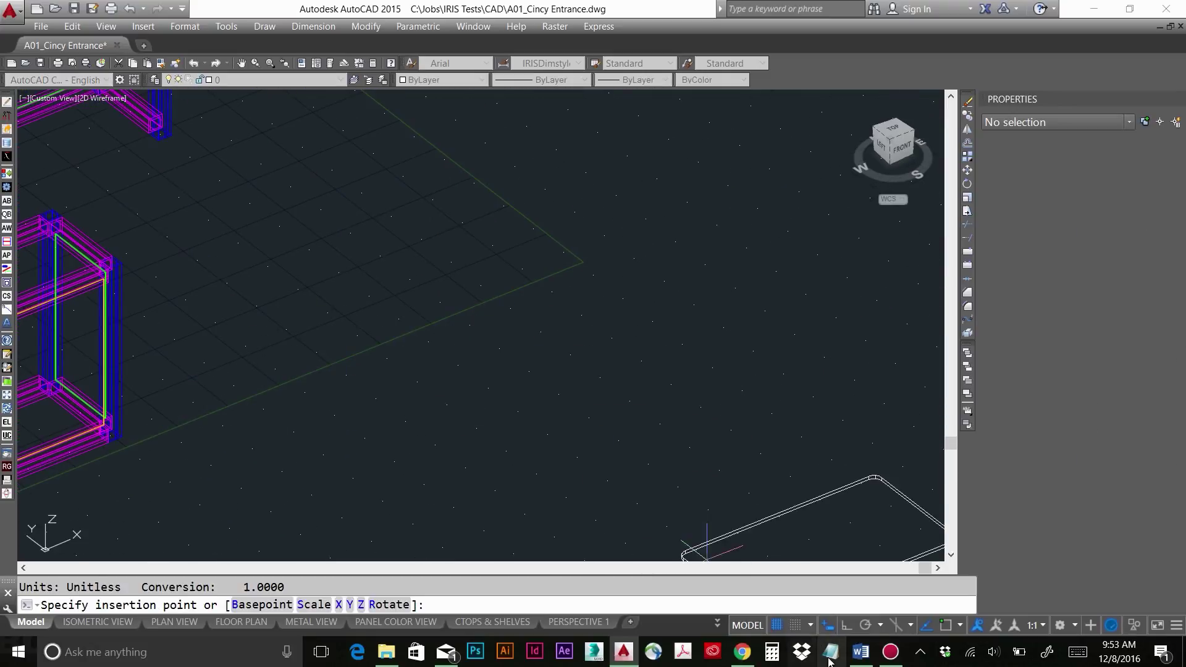
{"action": "left_click", "coordinate": [795, 625]}
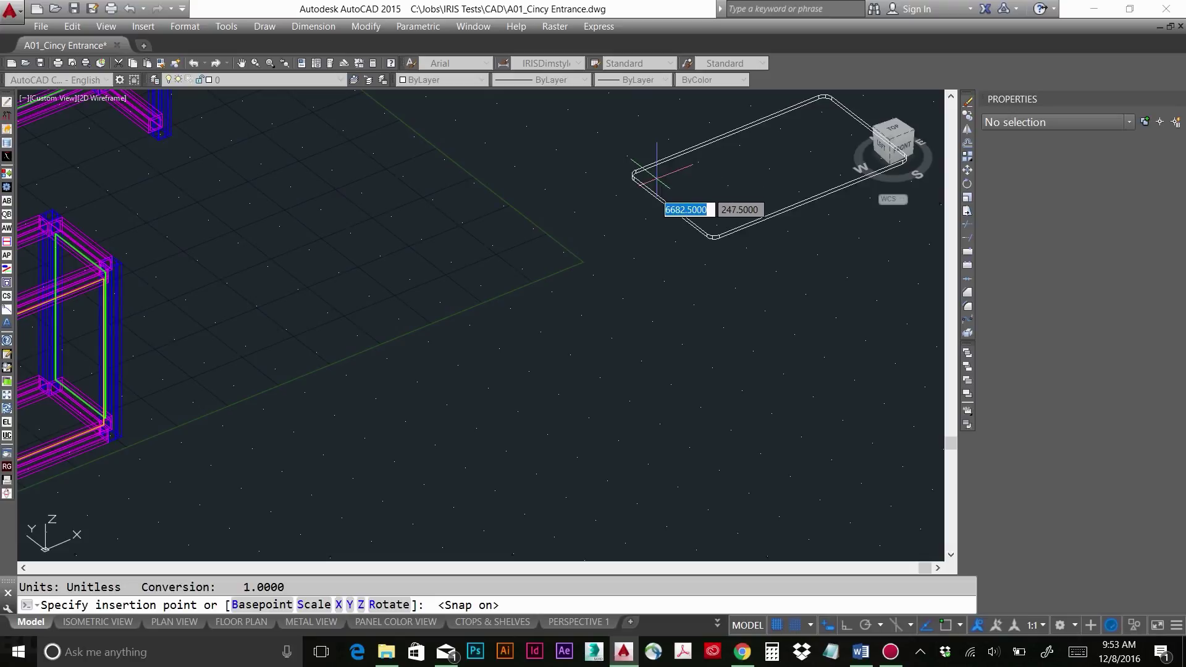
{"action": "left_click", "coordinate": [657, 174]}
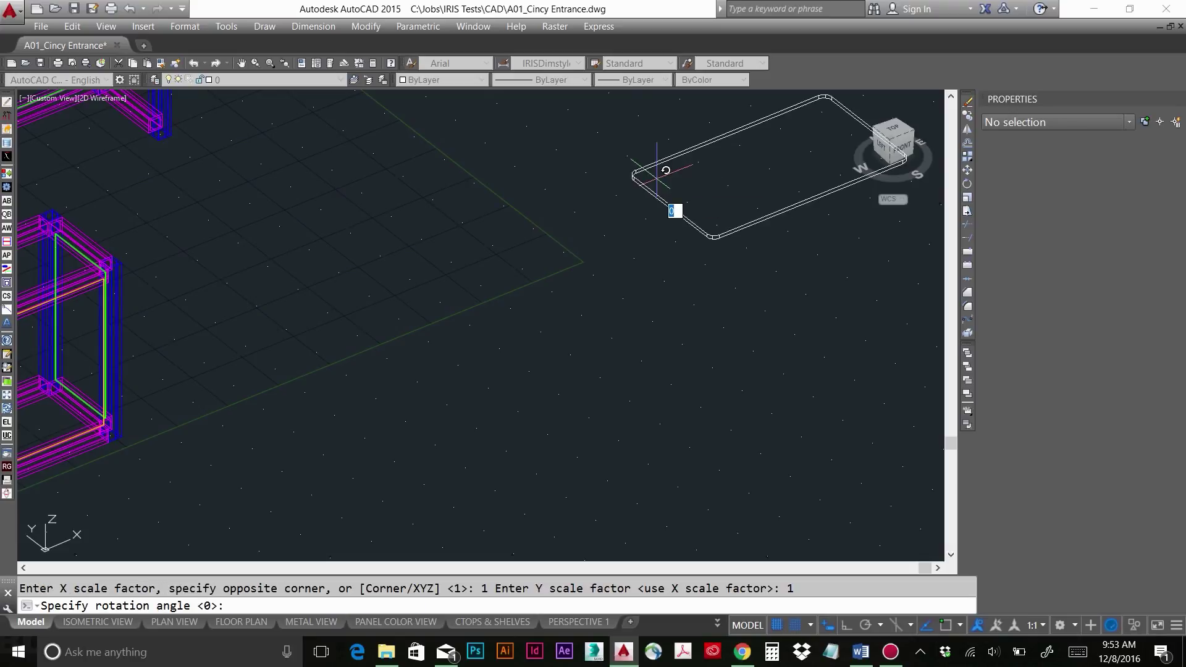
{"action": "key", "text": "Return"}
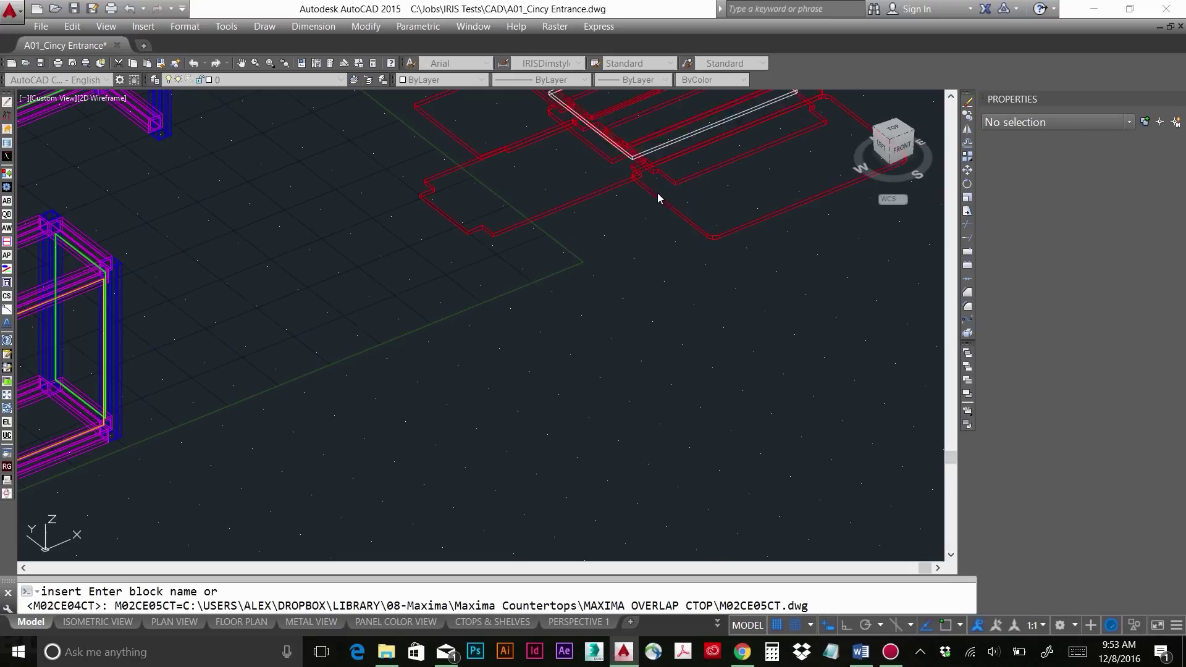
- Show the inserted countertop blocks from the top and erase the upright one above the overlapping group
{"action": "middle_click_drag", "start_coordinate": [696, 212], "coordinate": [620, 344]}
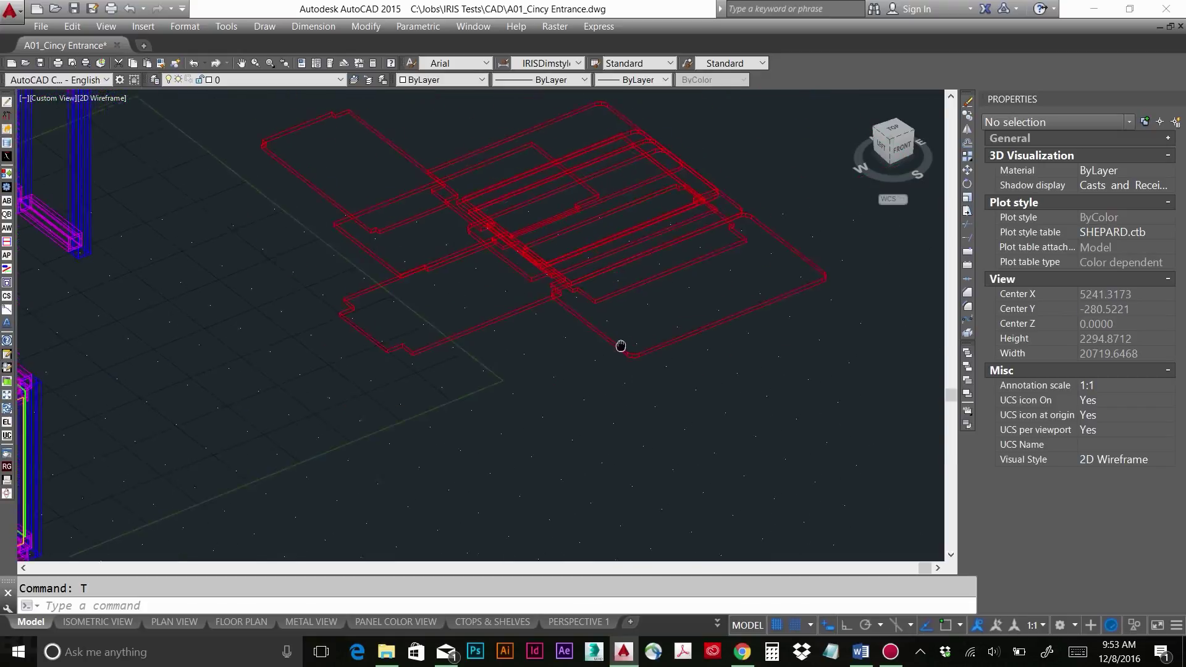
{"action": "left_click", "coordinate": [720, 174]}
{"action": "left_click", "coordinate": [390, 368]}
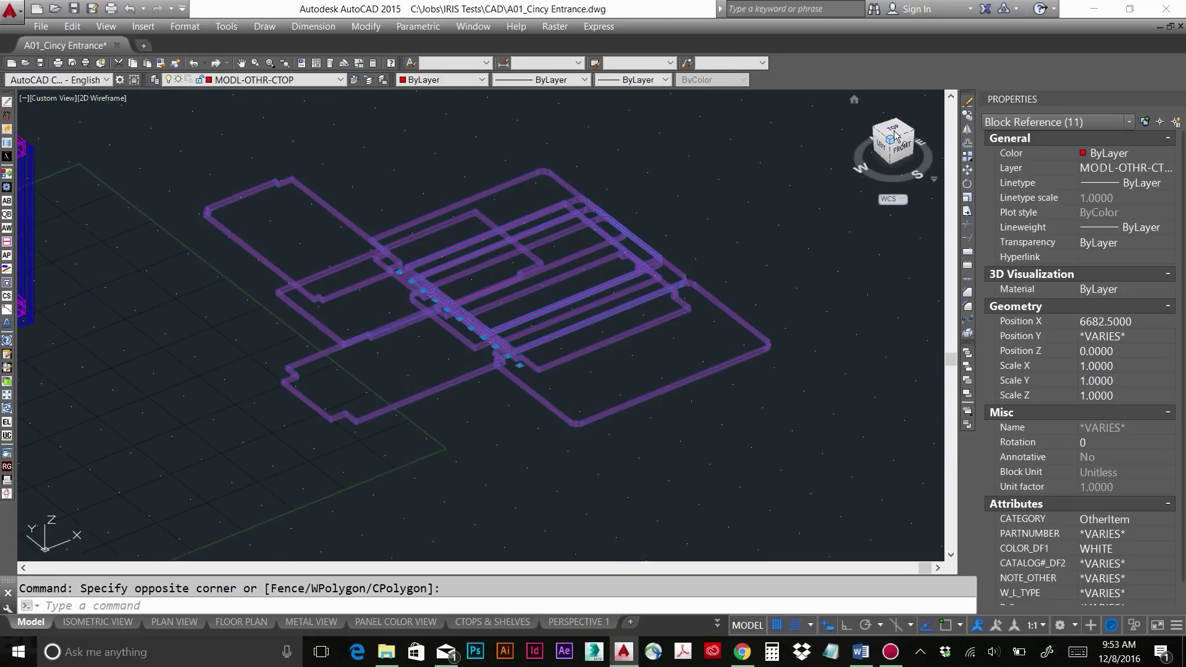
{"action": "left_click", "coordinate": [891, 129]}
{"action": "key", "text": "Escape"}
{"action": "key", "text": "F9"}
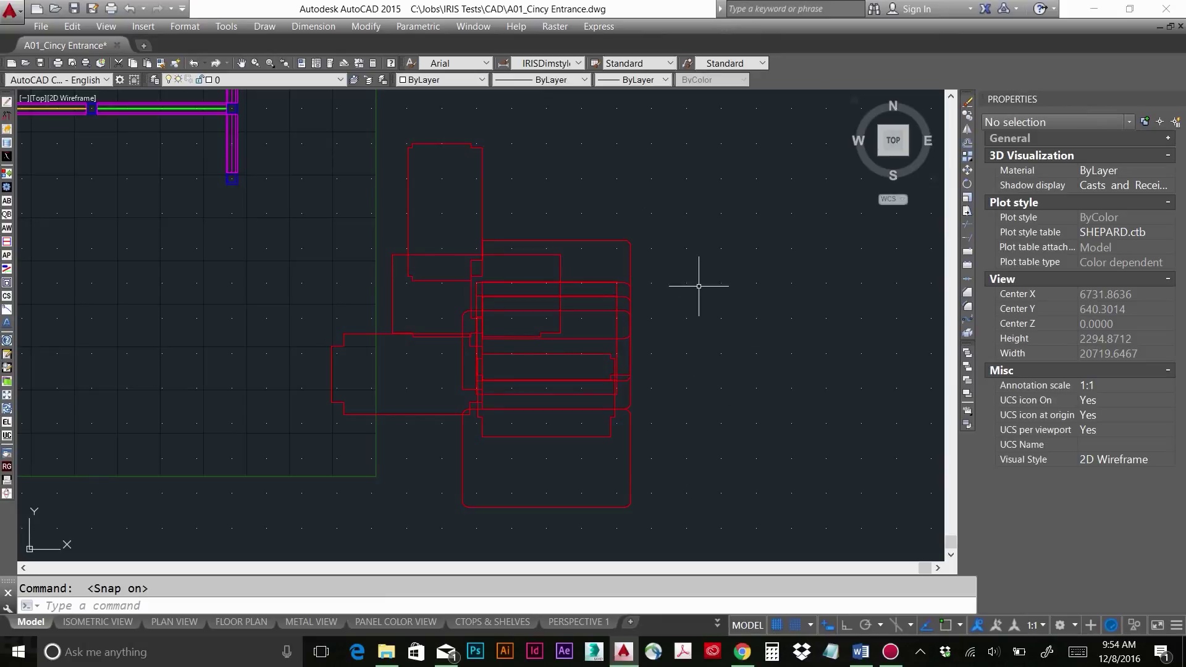
{"action": "left_click", "coordinate": [452, 187]}
{"action": "key", "text": "Delete"}
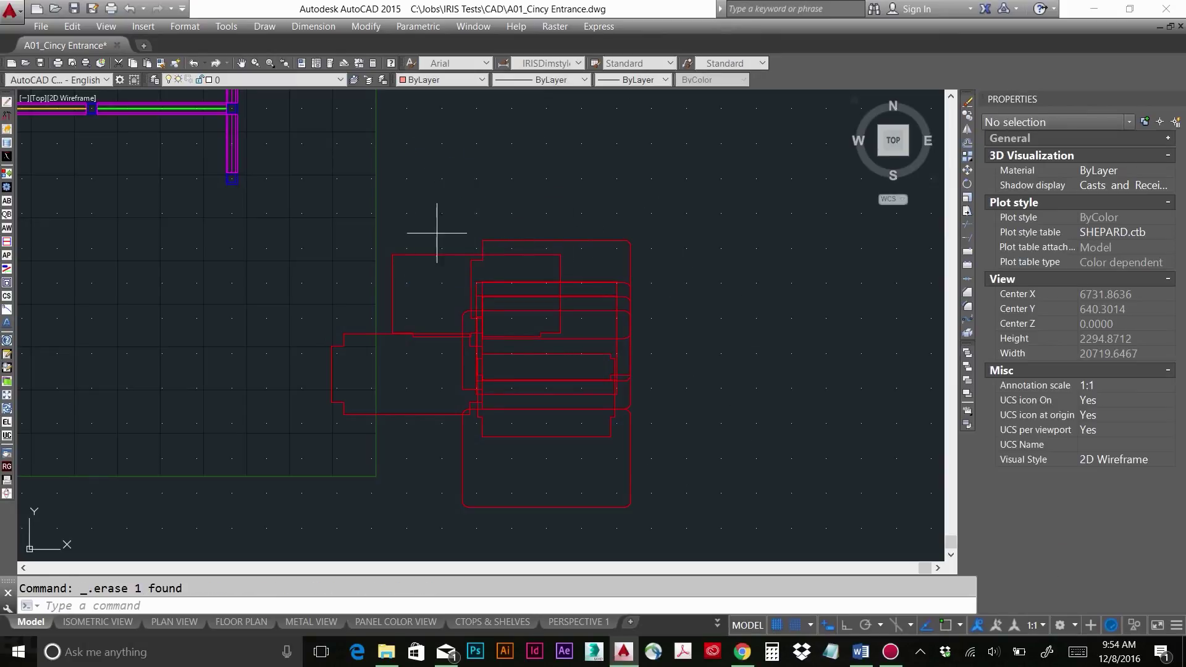
- Erase the two countertops extending toward the exhibit and the two uppermost ones of the overlapping group
{"action": "left_click", "coordinate": [438, 308]}
{"action": "left_click", "coordinate": [396, 360]}
{"action": "key", "text": "Delete"}
{"action": "left_click", "coordinate": [530, 247]}
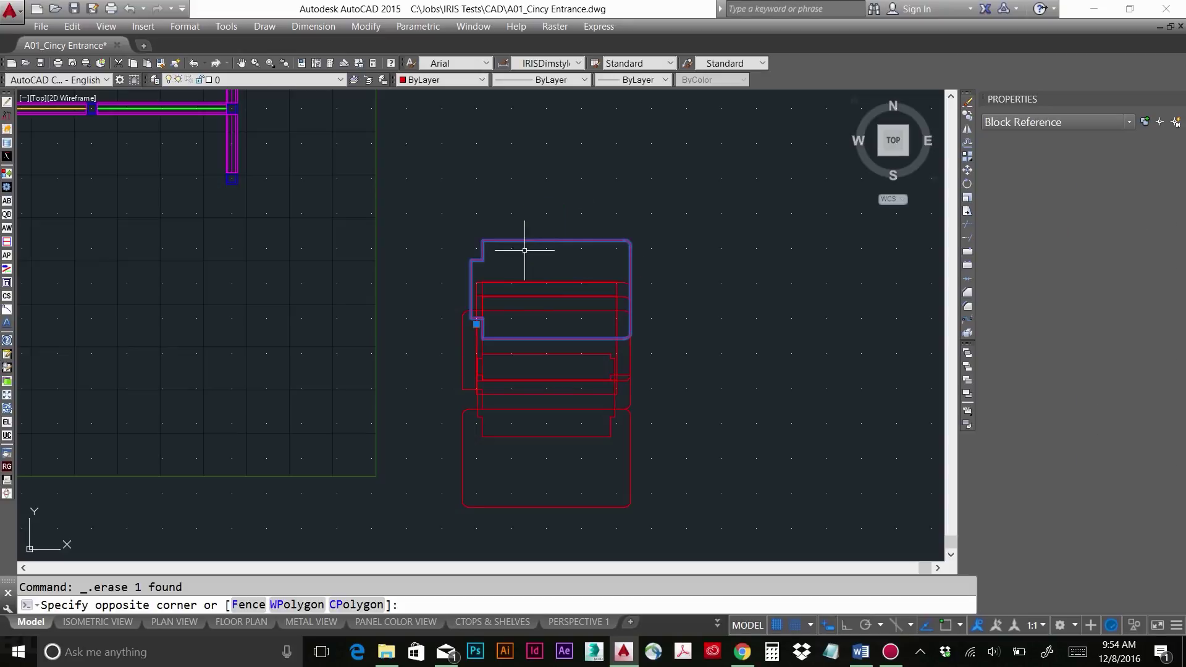
{"action": "key", "text": "Delete"}
{"action": "left_click", "coordinate": [549, 282]}
{"action": "key", "text": "Escape"}
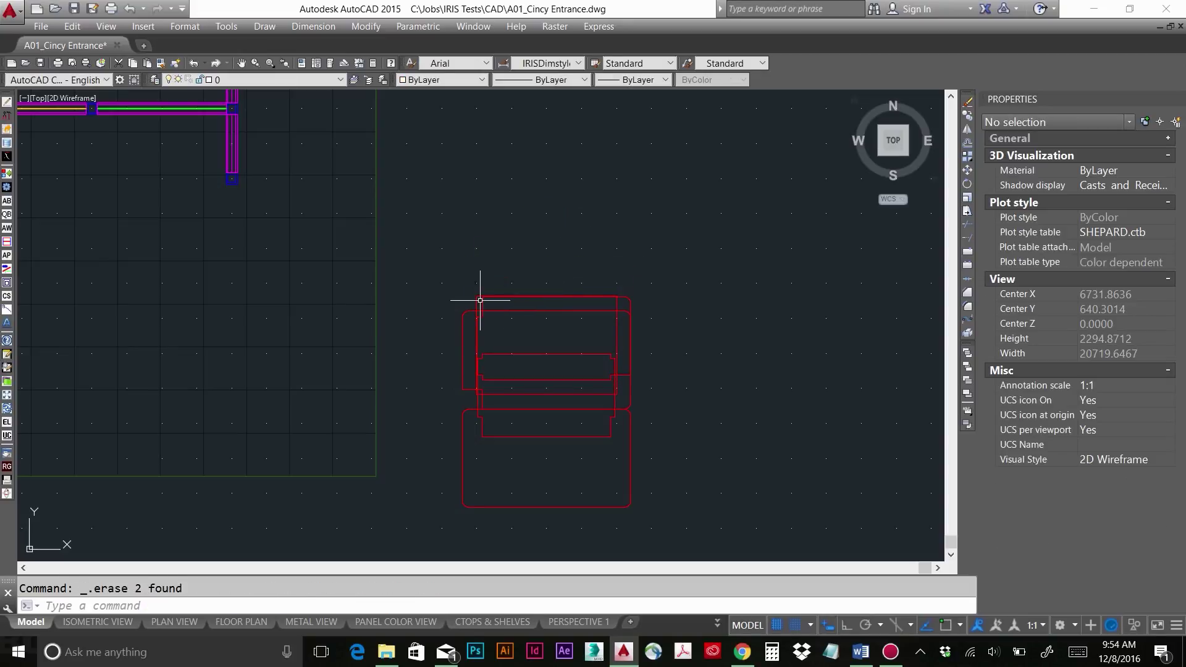
- Move the plain square-cornered countertop out of the overlapping group to the empty area at its upper right
{"action": "left_click", "coordinate": [478, 304]}
{"action": "type", "text": "m"}
{"action": "key", "text": "Return"}
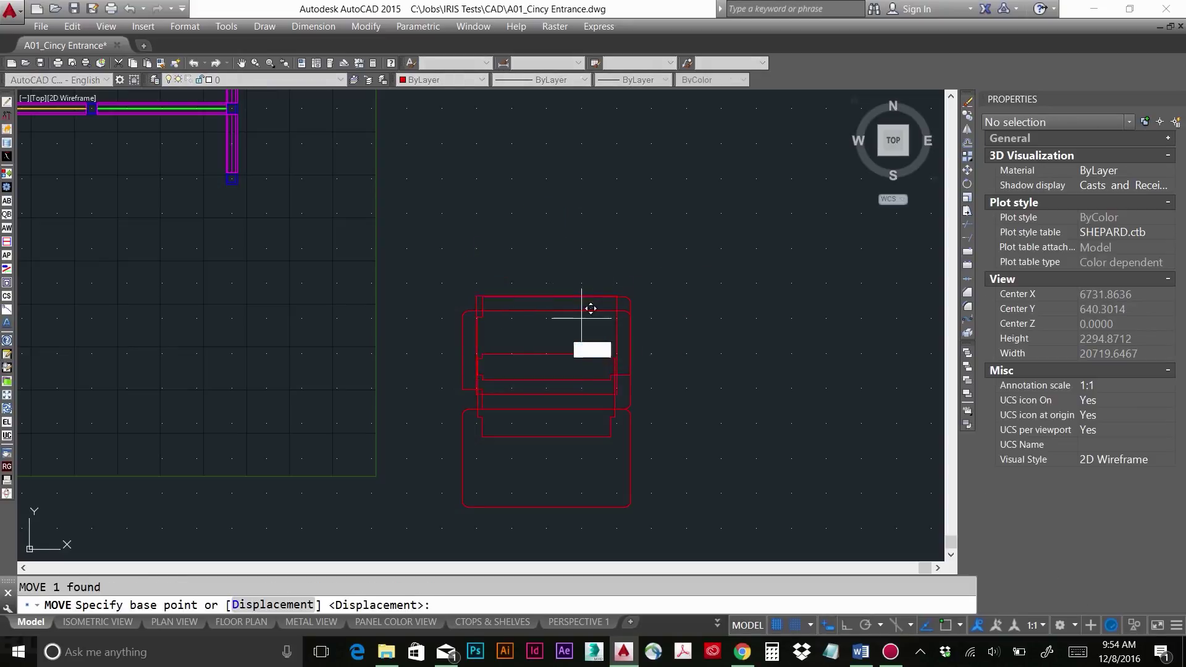
{"action": "left_click", "coordinate": [587, 312]}
{"action": "left_click", "coordinate": [631, 314]}
- Move the topmost notched countertop with mixed corners to the empty area above the overlapping group
{"action": "left_click", "coordinate": [639, 333]}
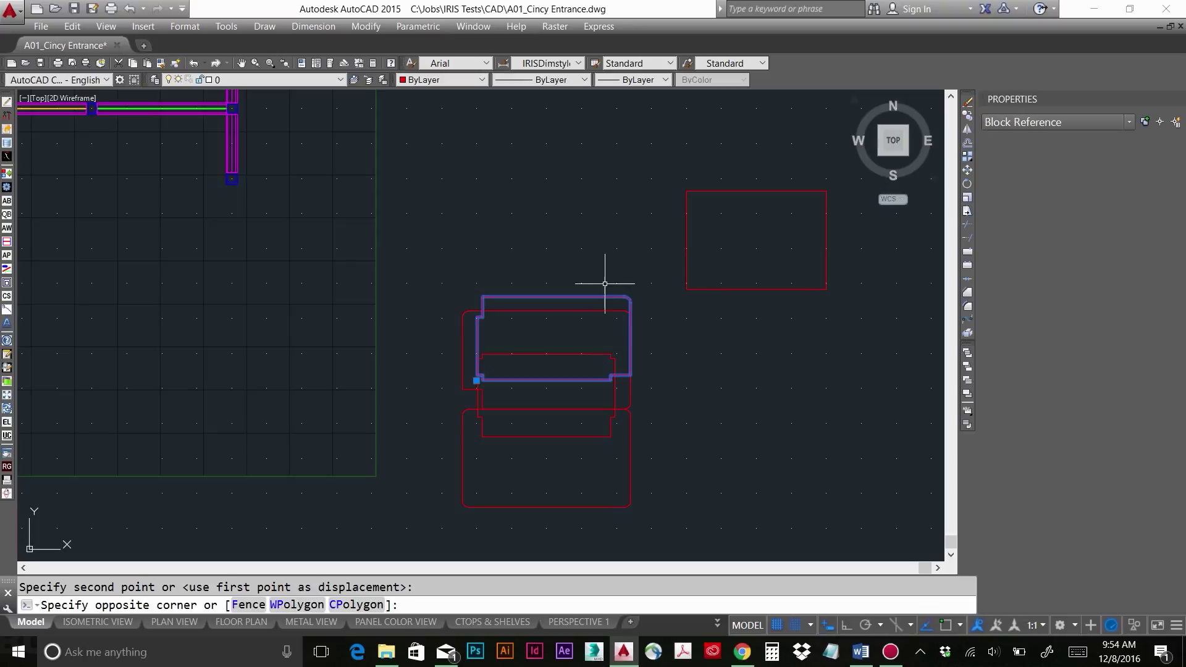
{"action": "left_click", "coordinate": [607, 276]}
{"action": "type", "text": "m"}
{"action": "key", "text": "Return"}
{"action": "left_click", "coordinate": [776, 494]}
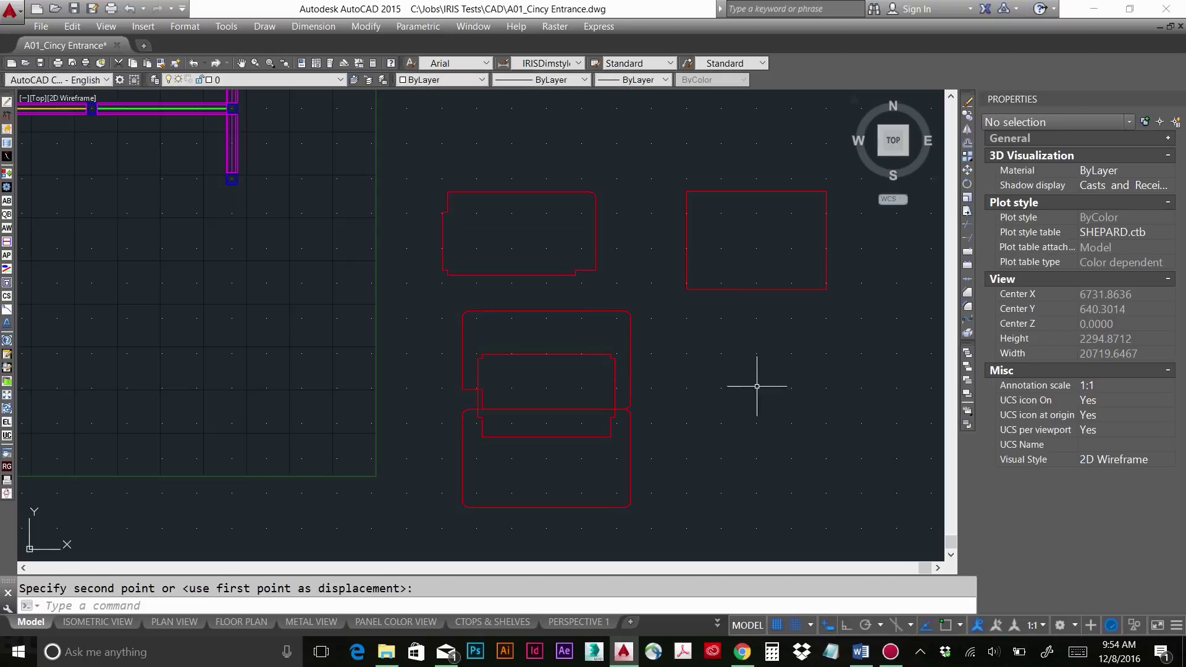
{"action": "left_click", "coordinate": [760, 384]}
- Move the rounded countertop with a single notched corner out to the right of the overlapping group
{"action": "left_click", "coordinate": [620, 308]}
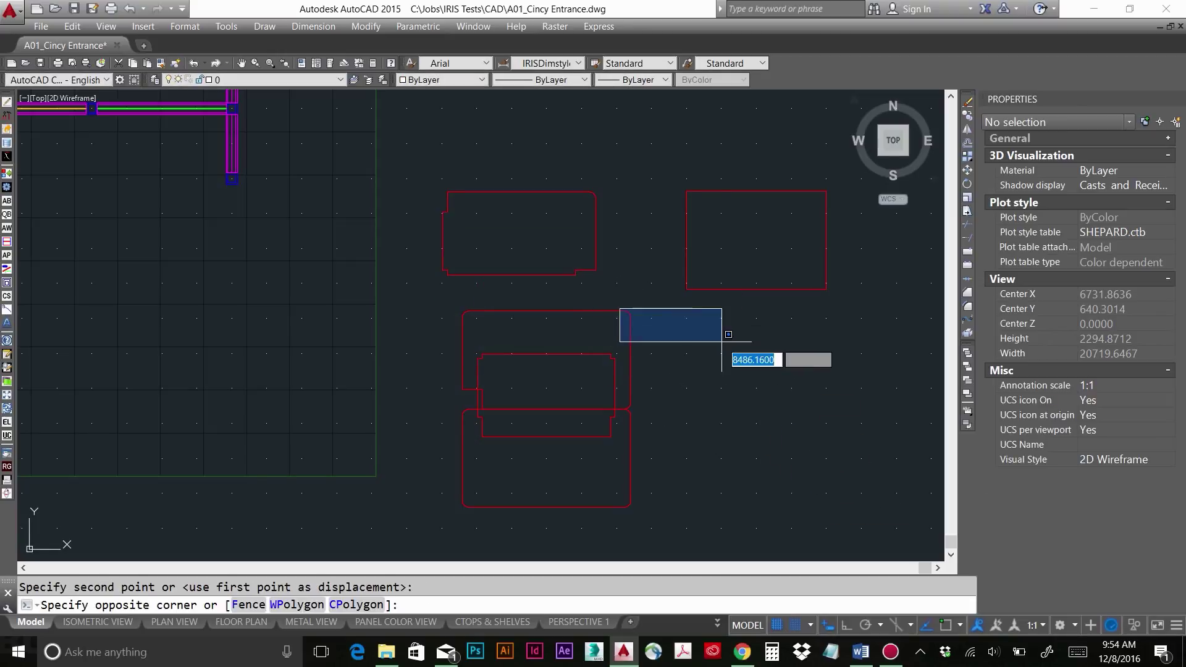
{"action": "left_click", "coordinate": [511, 313]}
{"action": "type", "text": "m"}
{"action": "key", "text": "Return"}
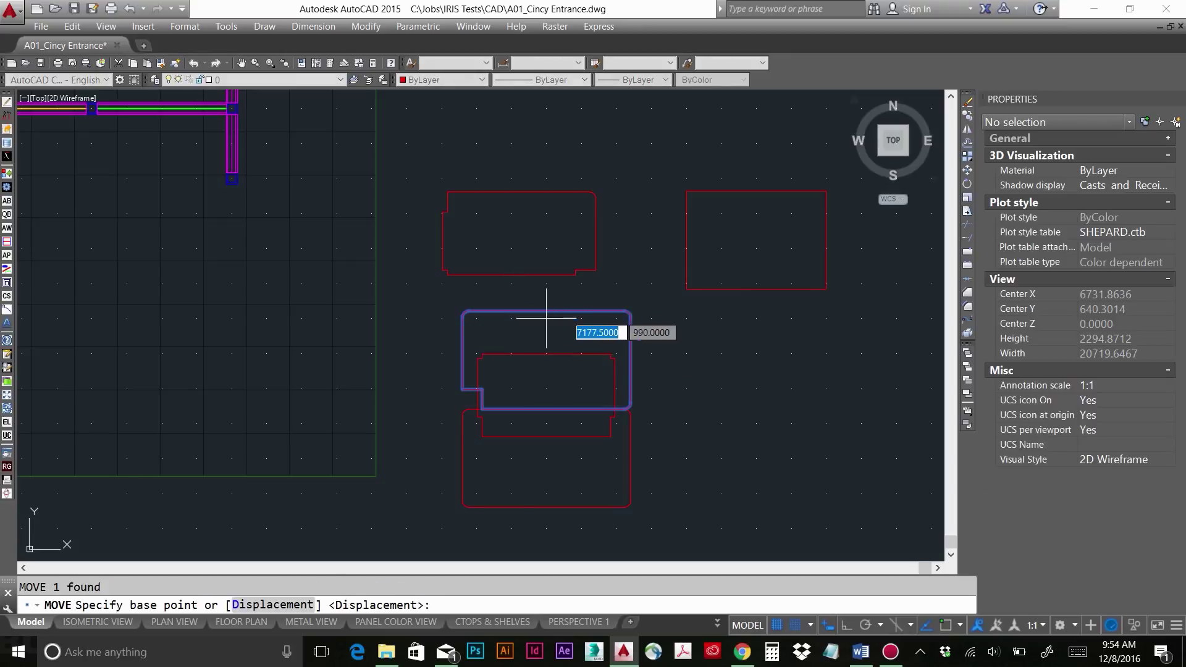
{"action": "left_click", "coordinate": [581, 353]}
{"action": "left_click", "coordinate": [835, 344]}
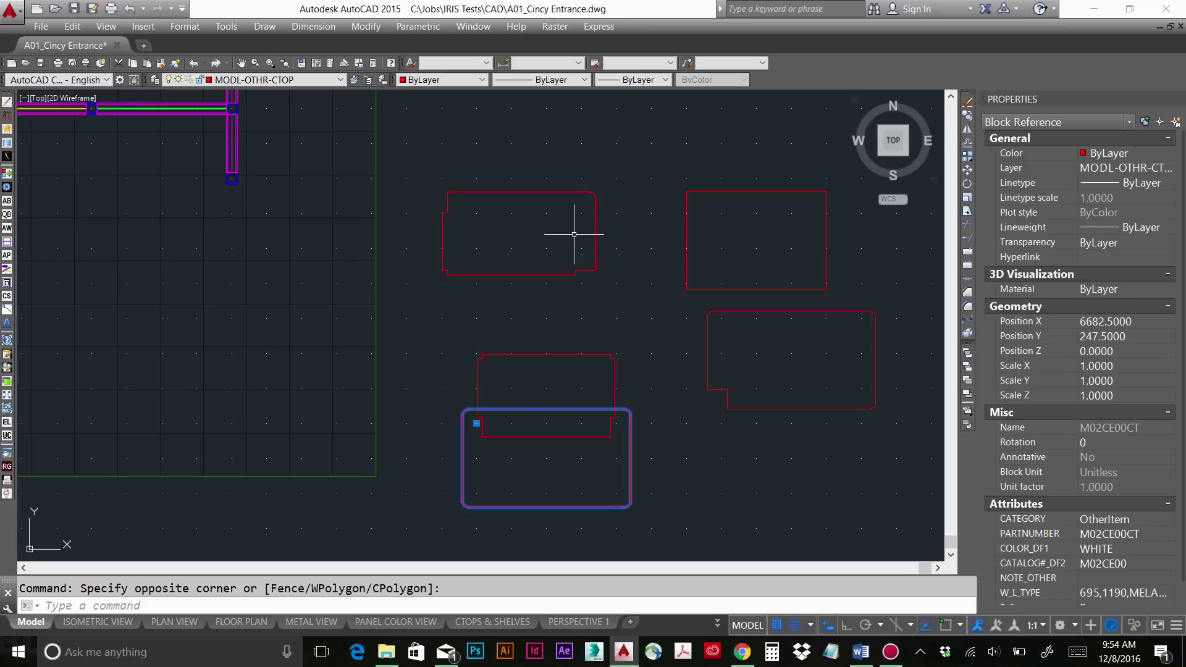
- Erase the four other countertops, keeping only the fully rounded M02CE00CT block
{"action": "key", "text": "Escape"}
{"action": "left_click", "coordinate": [730, 235]}
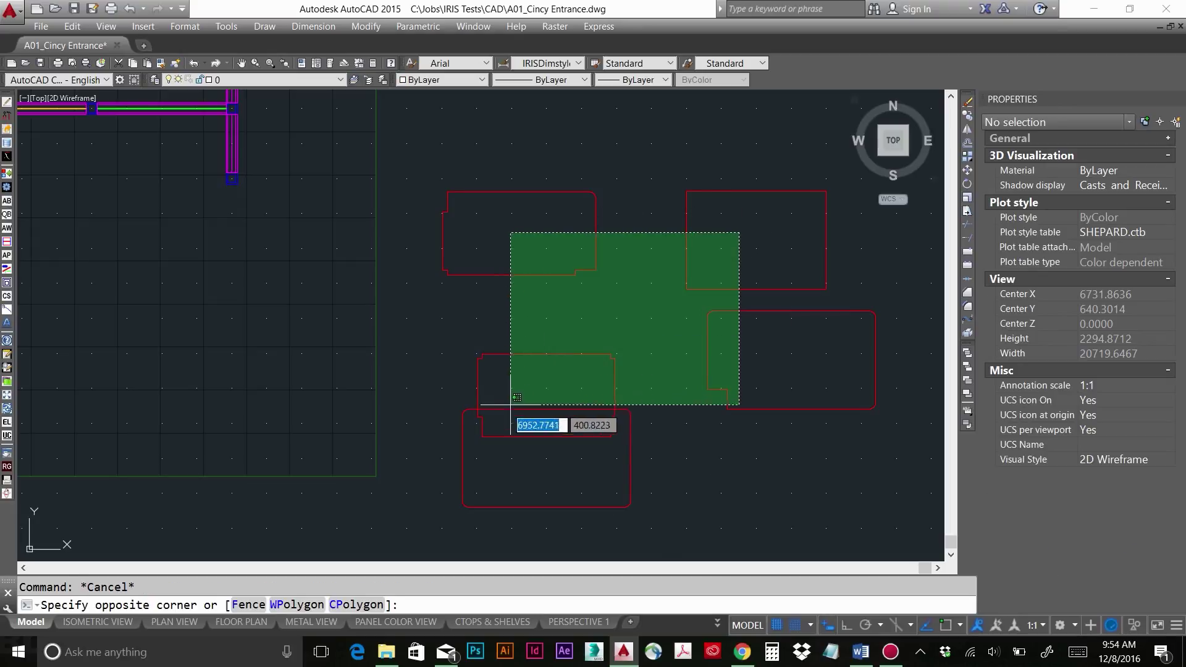
{"action": "left_click", "coordinate": [511, 404]}
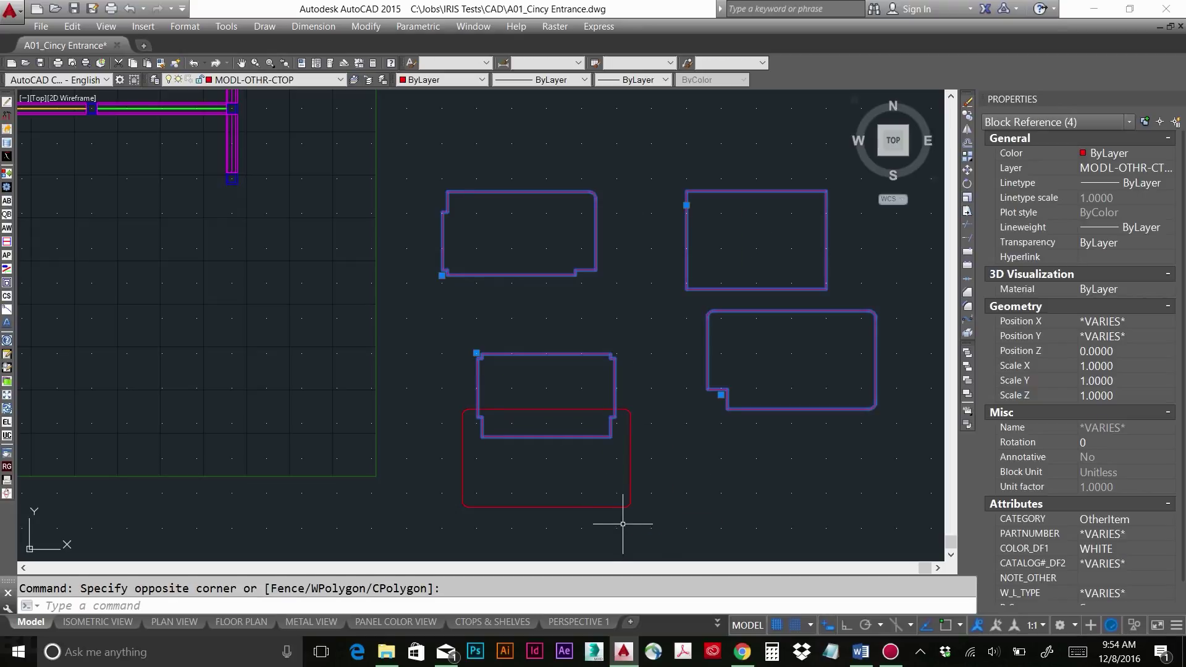
{"action": "key", "text": "Delete"}
- Move the M02CE00CT countertop in plan so that it sits centred over the front counter's footprint
{"action": "middle_click_drag", "start_coordinate": [585, 424], "coordinate": [717, 394]}
{"action": "left_click", "coordinate": [624, 471]}
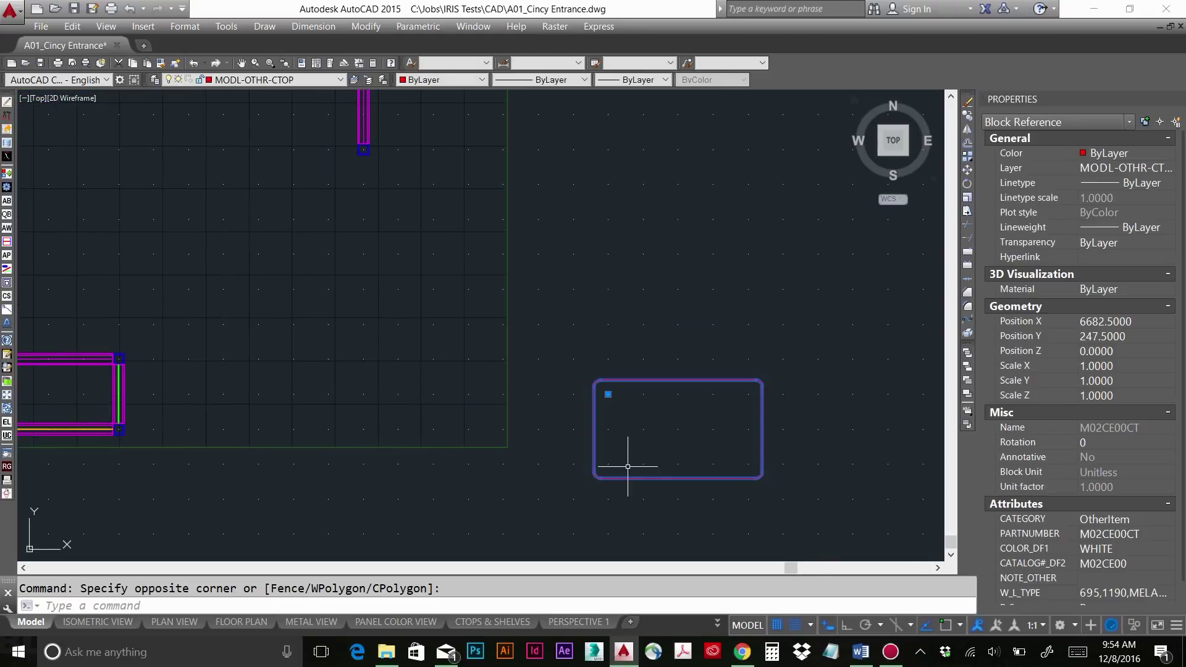
{"action": "type", "text": "m"}
{"action": "key", "text": "Return"}
{"action": "left_click", "coordinate": [608, 464]}
{"action": "middle_click_drag", "start_coordinate": [232, 454], "coordinate": [592, 452]}
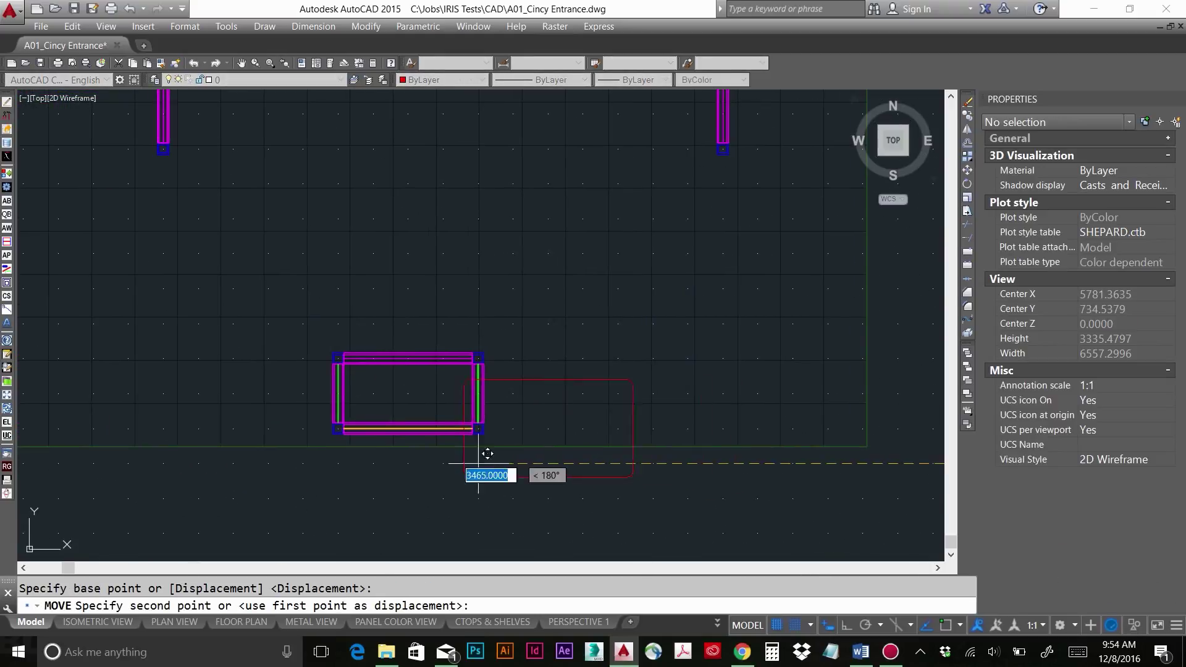
{"action": "left_click", "coordinate": [347, 418]}
- Raise the M02CE00CT countertop to the top of the counter by setting its Position Z to 1020
{"action": "middle_click_drag", "start_coordinate": [432, 408], "coordinate": [431, 404], "text": "shift"}
{"action": "left_click", "coordinate": [517, 485]}
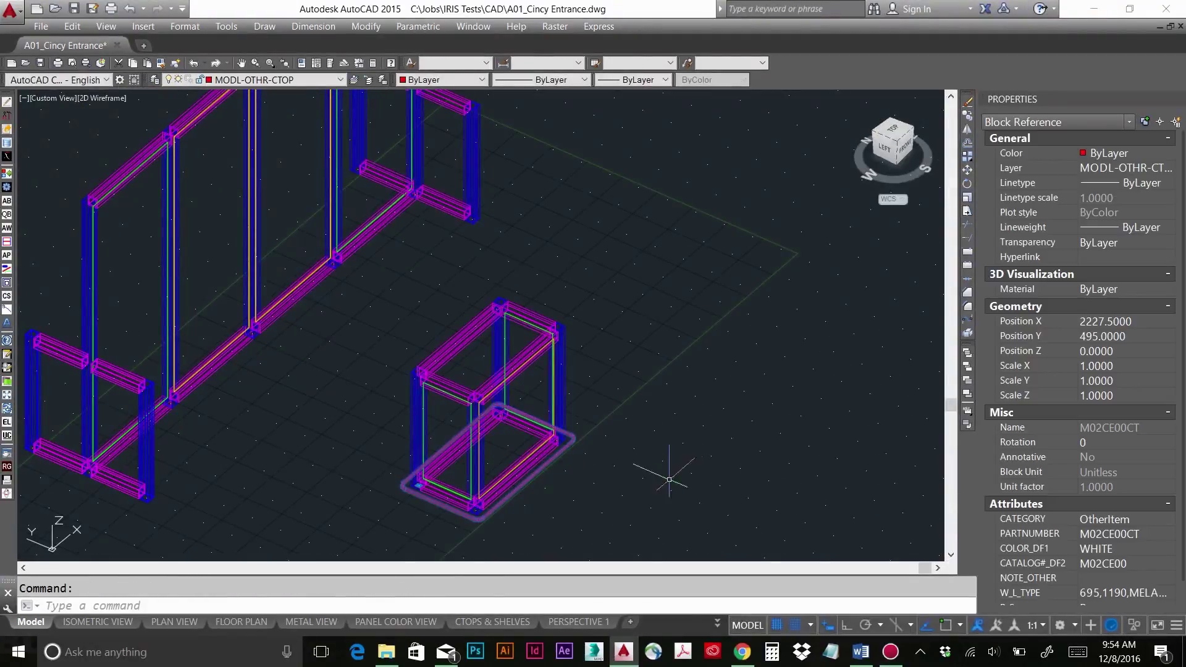
{"action": "left_click", "coordinate": [1111, 347]}
{"action": "type", "text": "1020"}
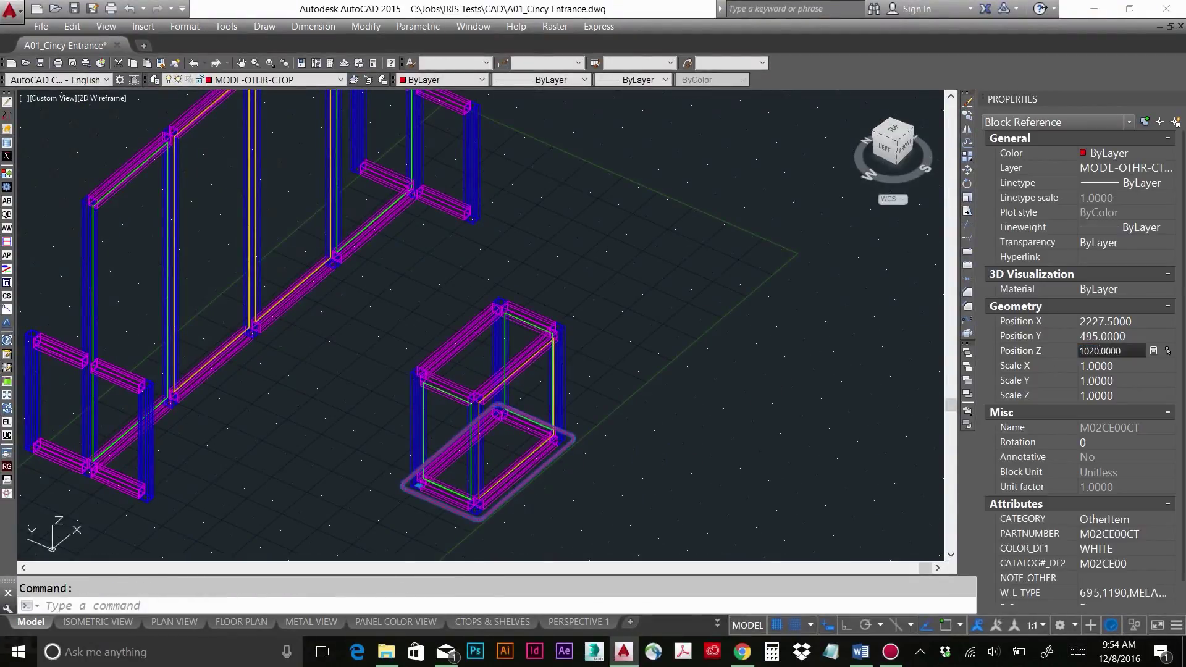
{"action": "key", "text": "Tab"}
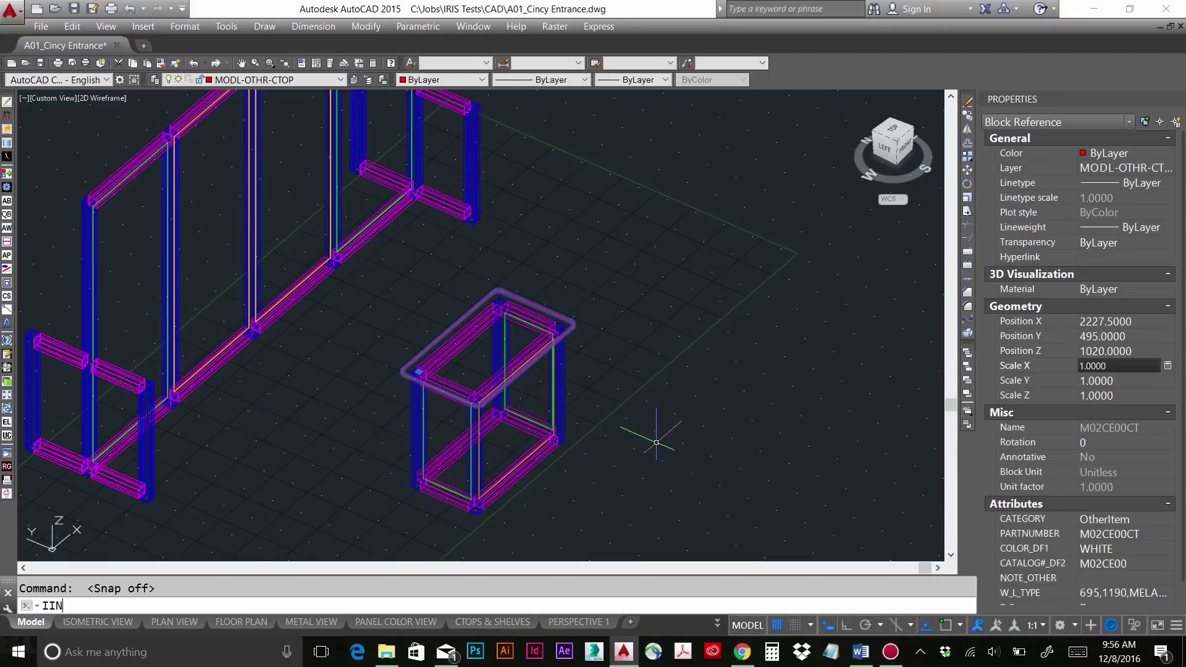
- Start IRIS Insert with IIN, filter the block names by M02CE*, and look through the listed blocks
{"action": "type", "text": "IIN"}
{"action": "key", "text": "Return"}
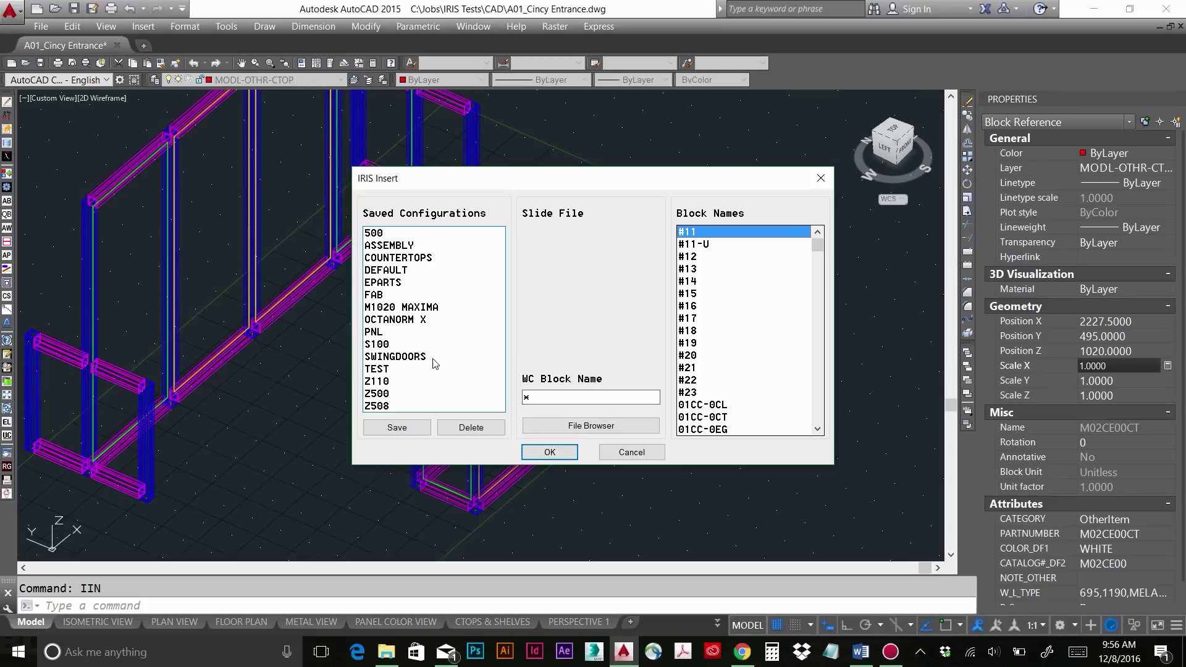
{"action": "key", "text": "Tab"}
{"action": "key", "text": "Tab"}
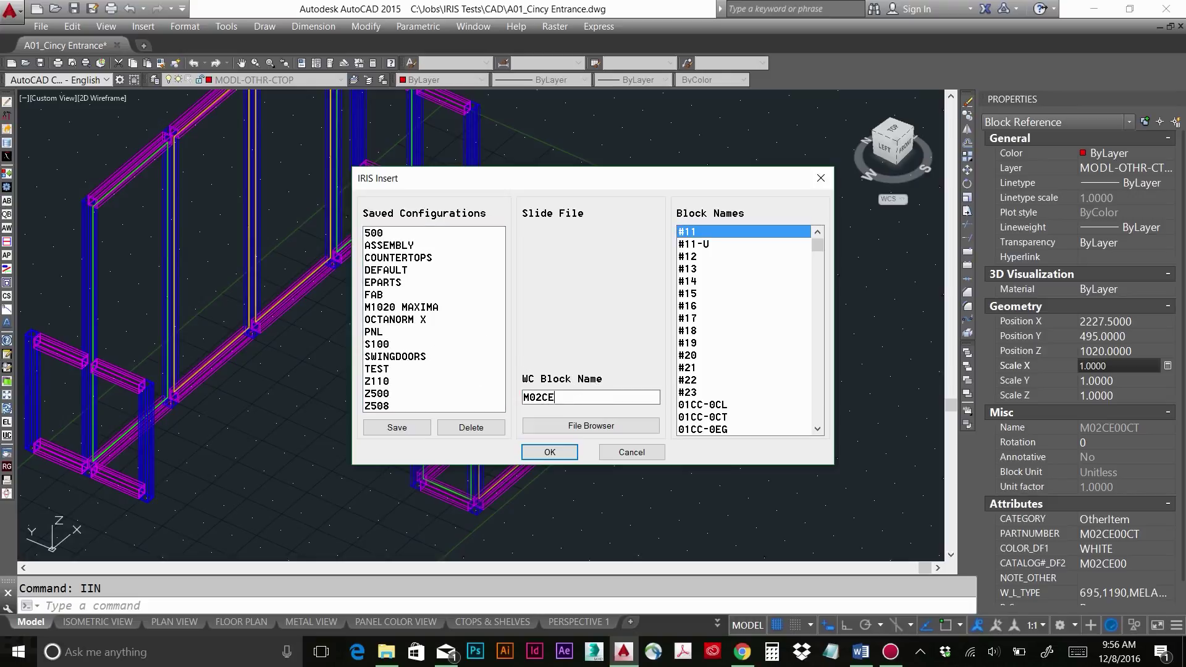
{"action": "key", "text": "Tab"}
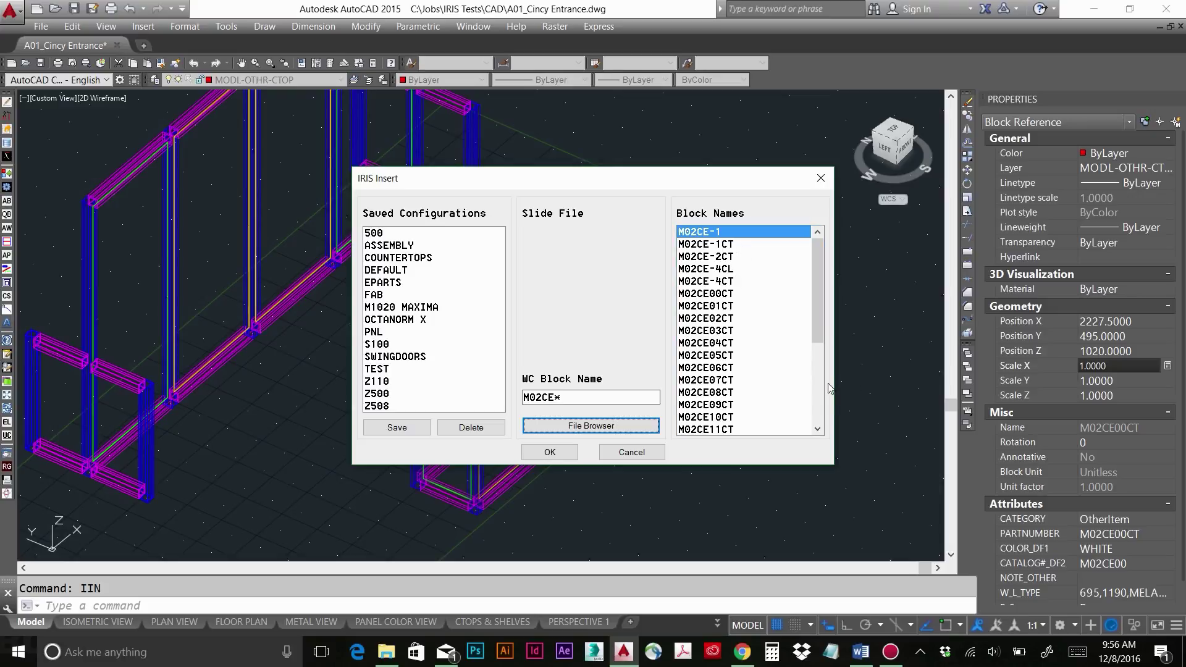
{"action": "scroll", "coordinate": [776, 356], "scroll_direction": "down", "scroll_amount": 4}
{"action": "scroll", "coordinate": [801, 303], "scroll_direction": "up", "scroll_amount": 4}
- Narrow the block name filter to M02CE-* and select all blocks from M02CE-1 through M02CE-4CT
{"action": "left_click", "coordinate": [555, 397]}
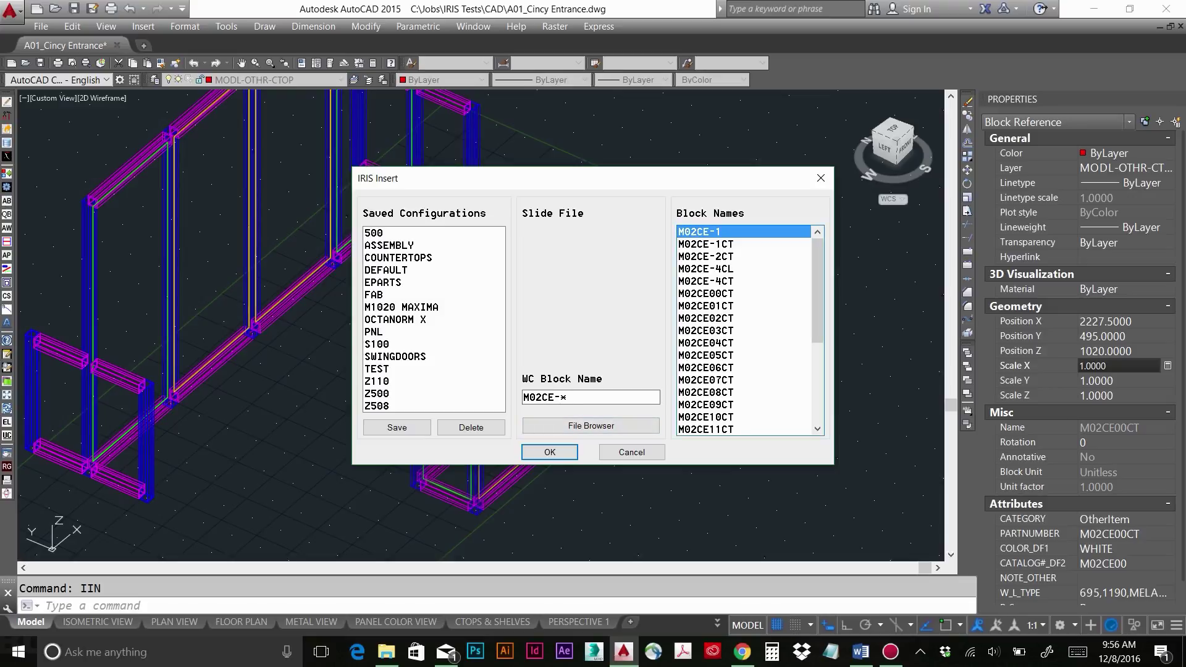
{"action": "left_click", "coordinate": [656, 425]}
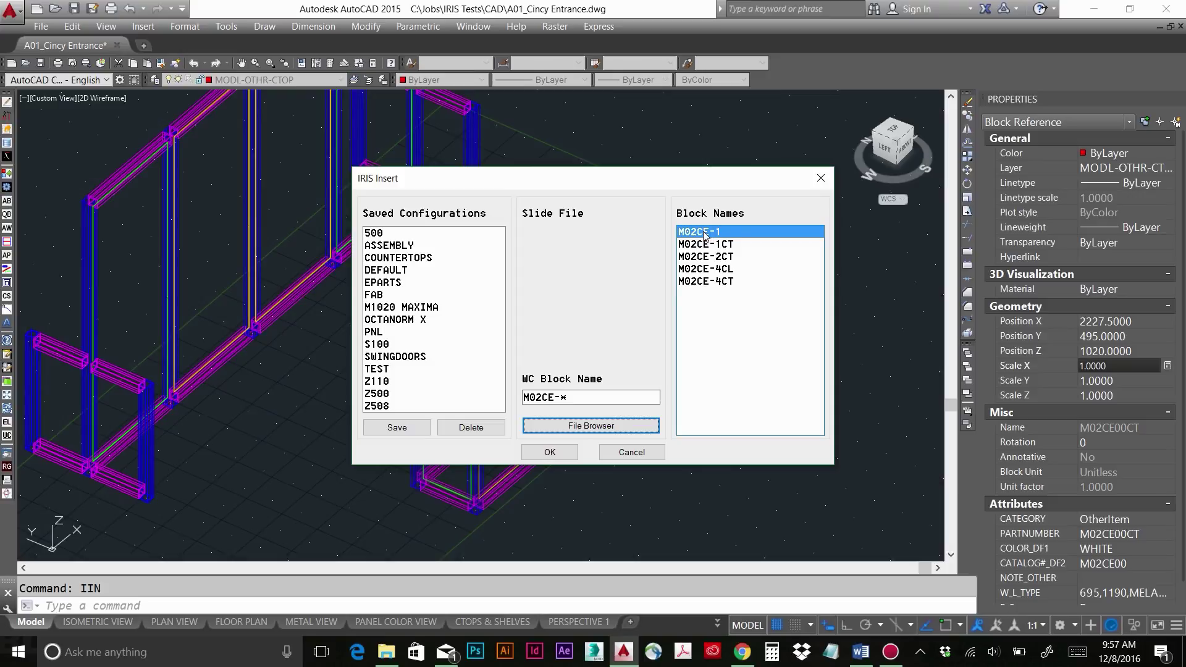
{"action": "left_click", "coordinate": [705, 233]}
{"action": "left_click", "coordinate": [713, 282], "text": "shift"}
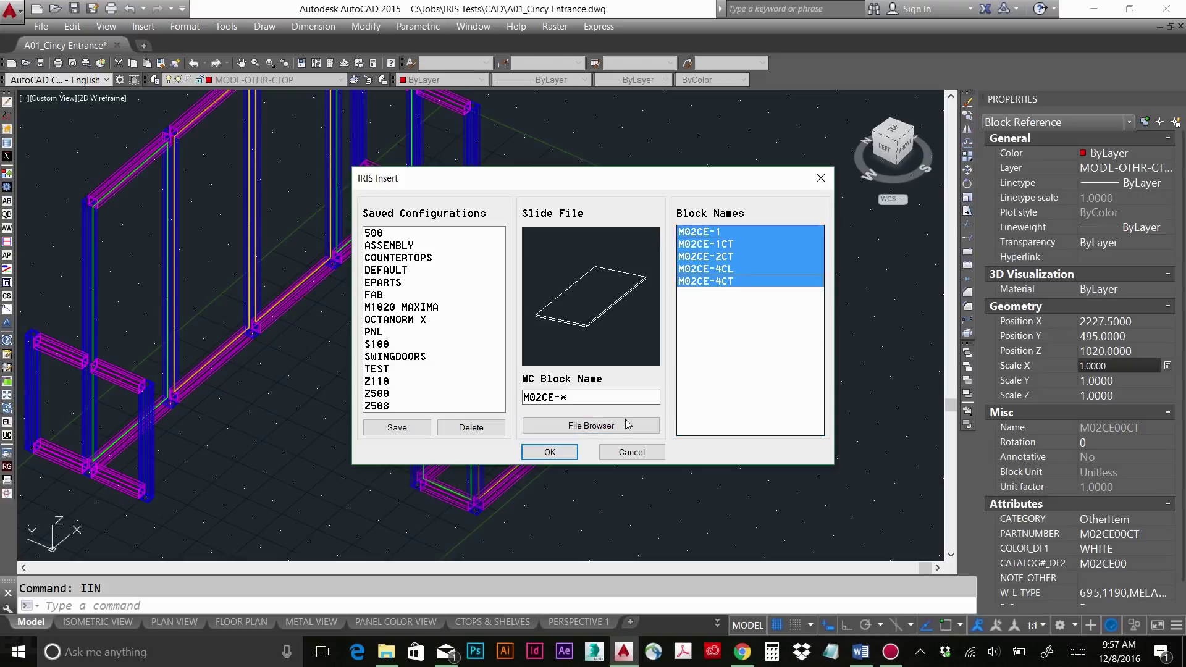
- Insert the selected M02CE-1 through M02CE-4CT blocks in the empty area beyond the exhibit floor, with grid snap on
{"action": "left_click", "coordinate": [559, 451]}
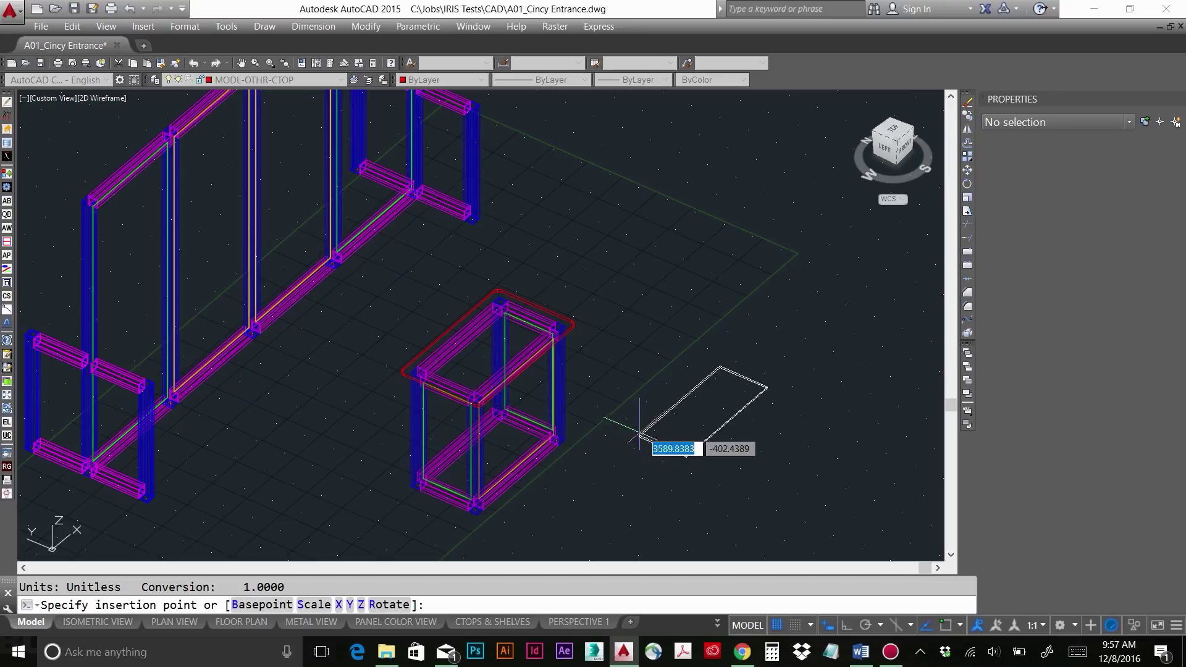
{"action": "left_click", "coordinate": [796, 625]}
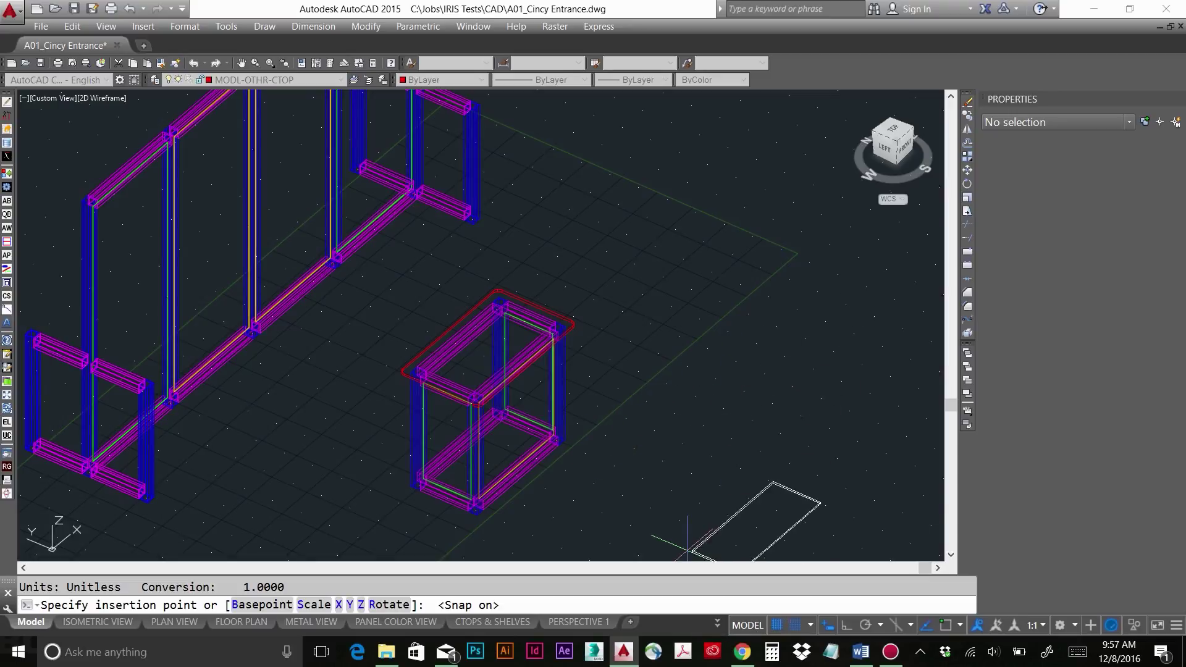
{"action": "left_click", "coordinate": [769, 187]}
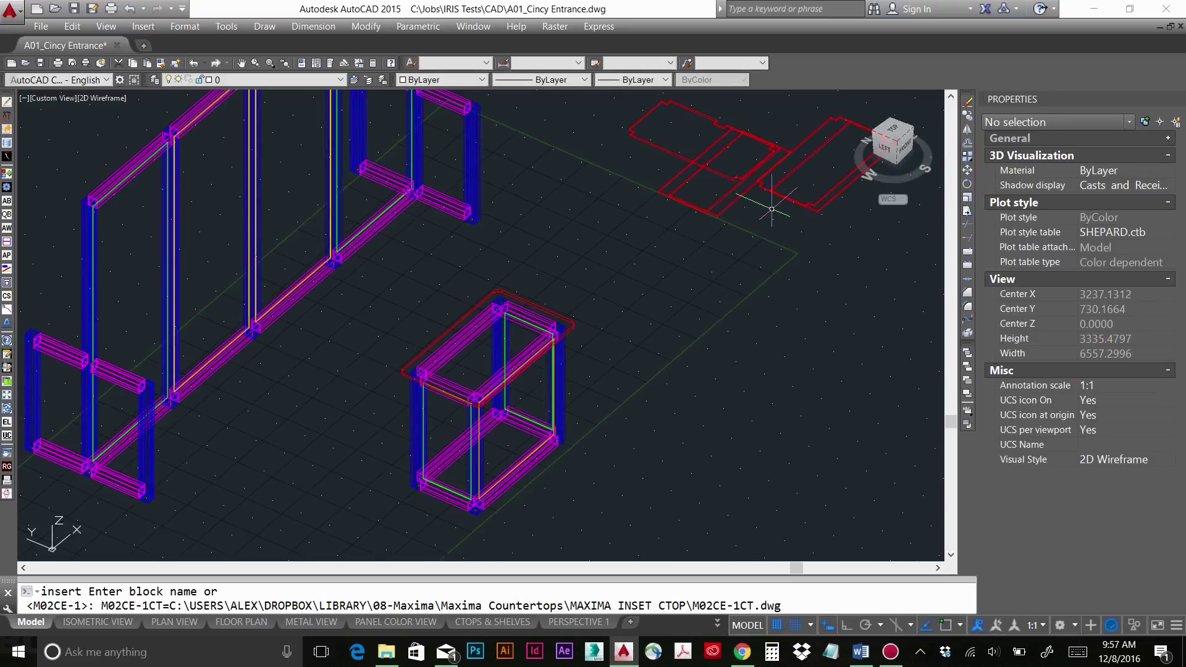
- Show the inserted inset countertop blocks from directly above with north up and turn grid snap on
{"action": "left_click", "coordinate": [853, 126]}
{"action": "left_click", "coordinate": [696, 242]}
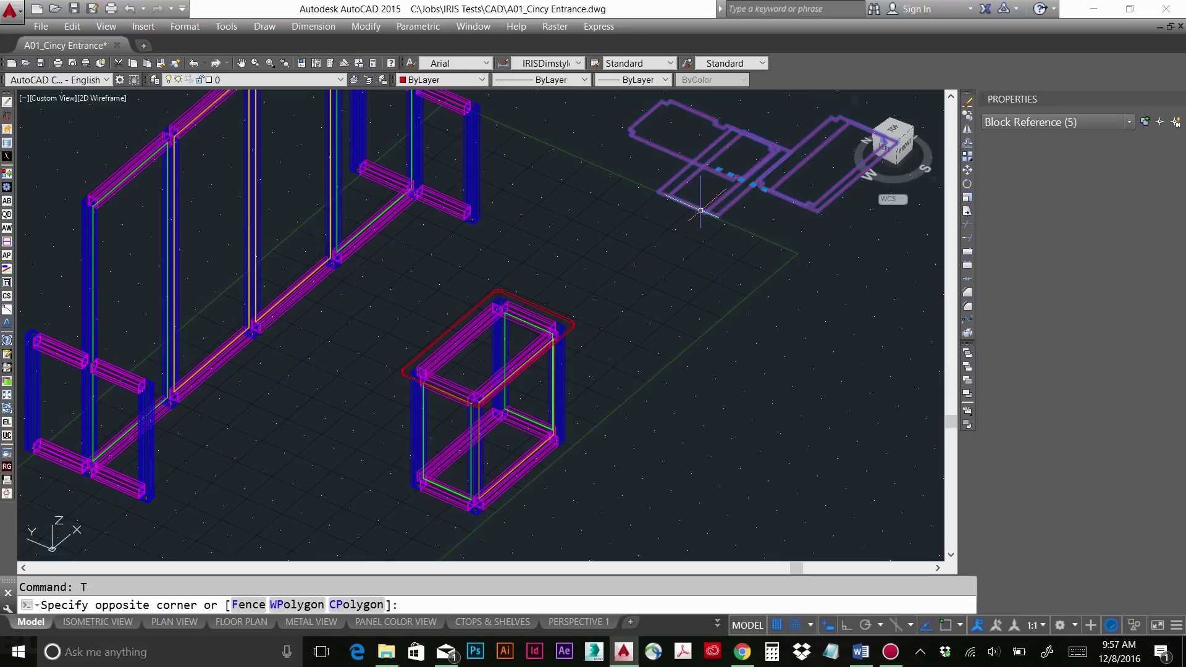
{"action": "left_click", "coordinate": [894, 132]}
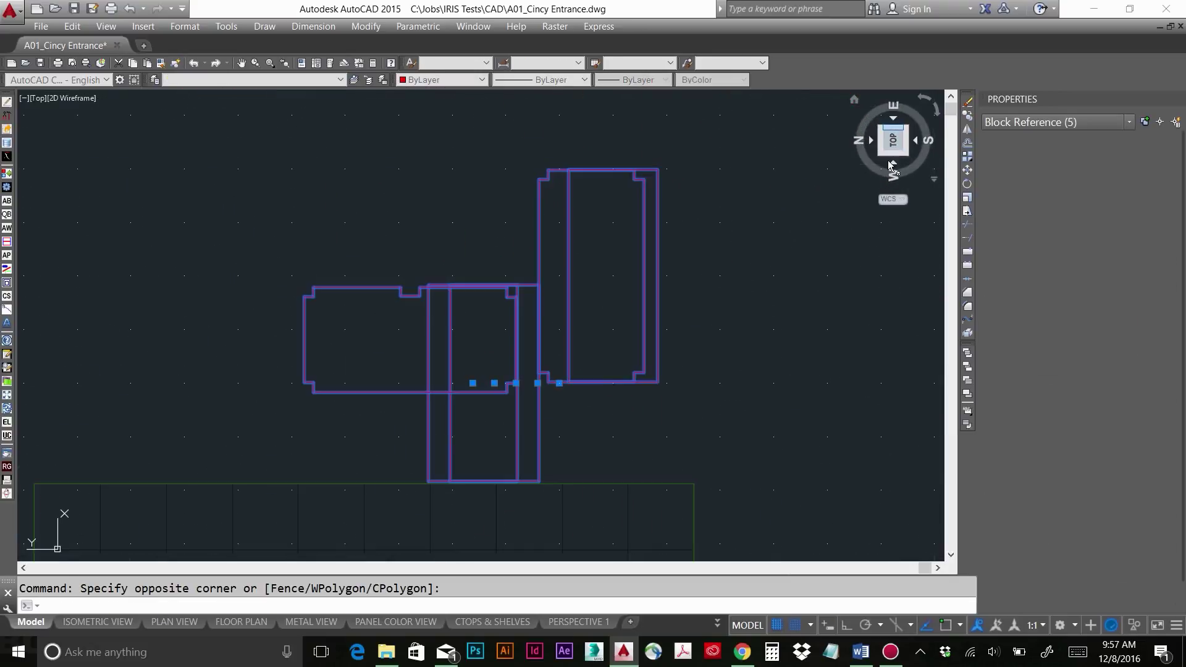
{"action": "left_click", "coordinate": [937, 114]}
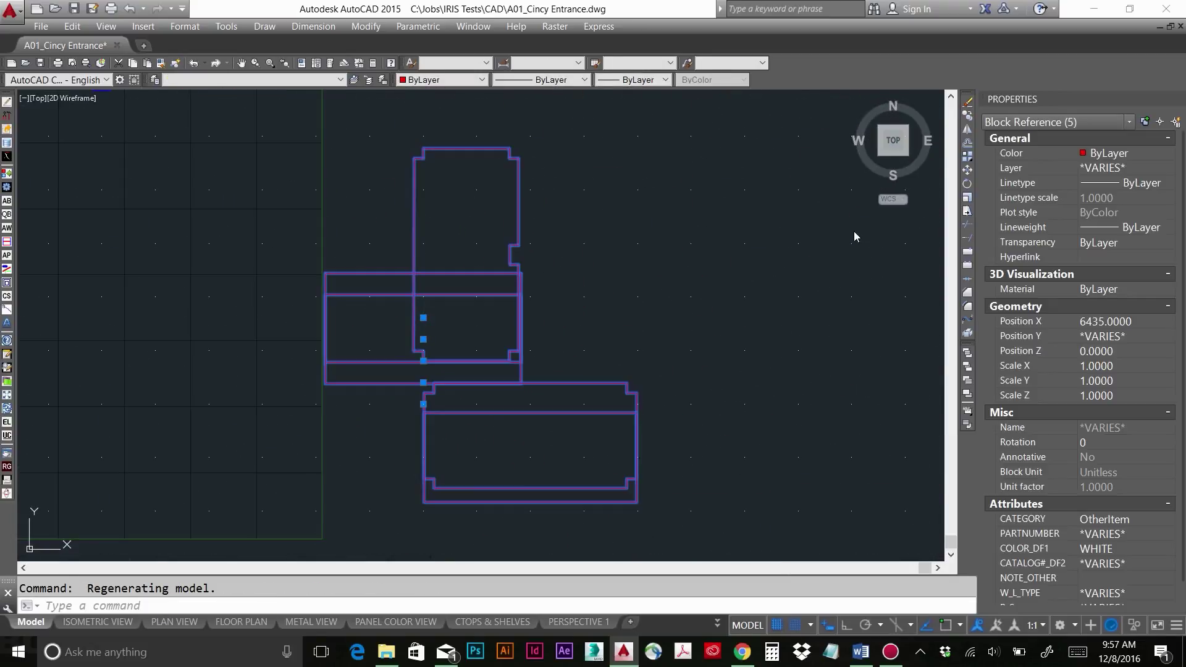
{"action": "key", "text": "Escape"}
{"action": "key", "text": "F9"}
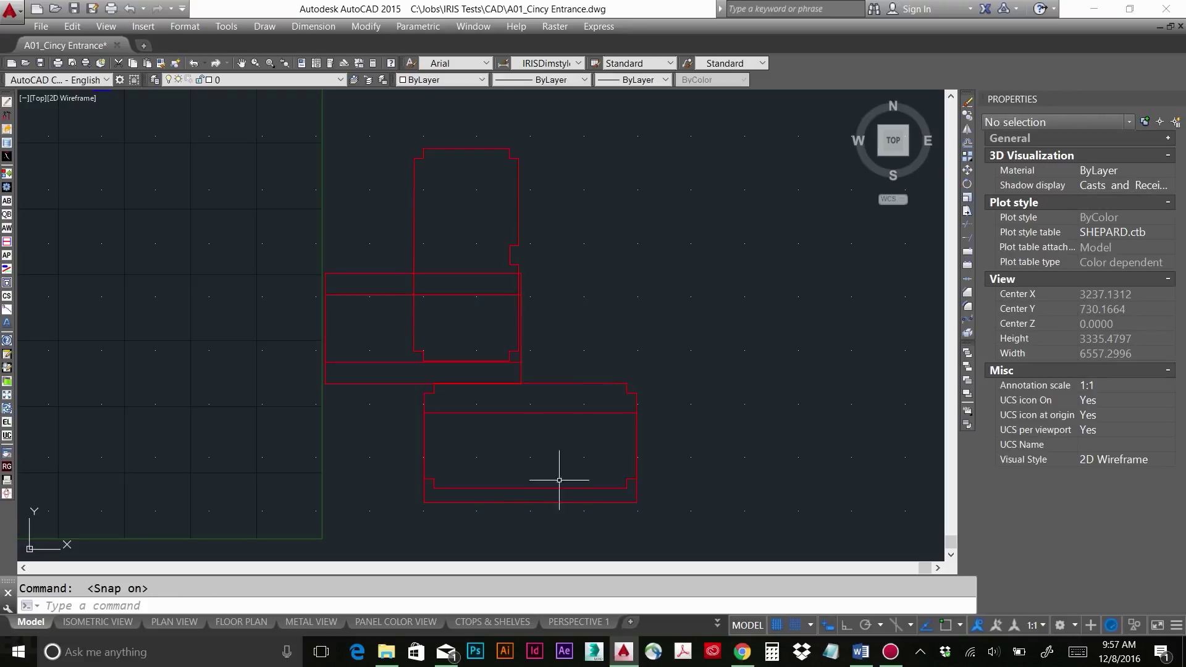
- Delete the upper overlapping inset countertop blocks, leaving only the lowest pair, M02CE-1 and M02CE-1CT
{"action": "left_click", "coordinate": [658, 492]}
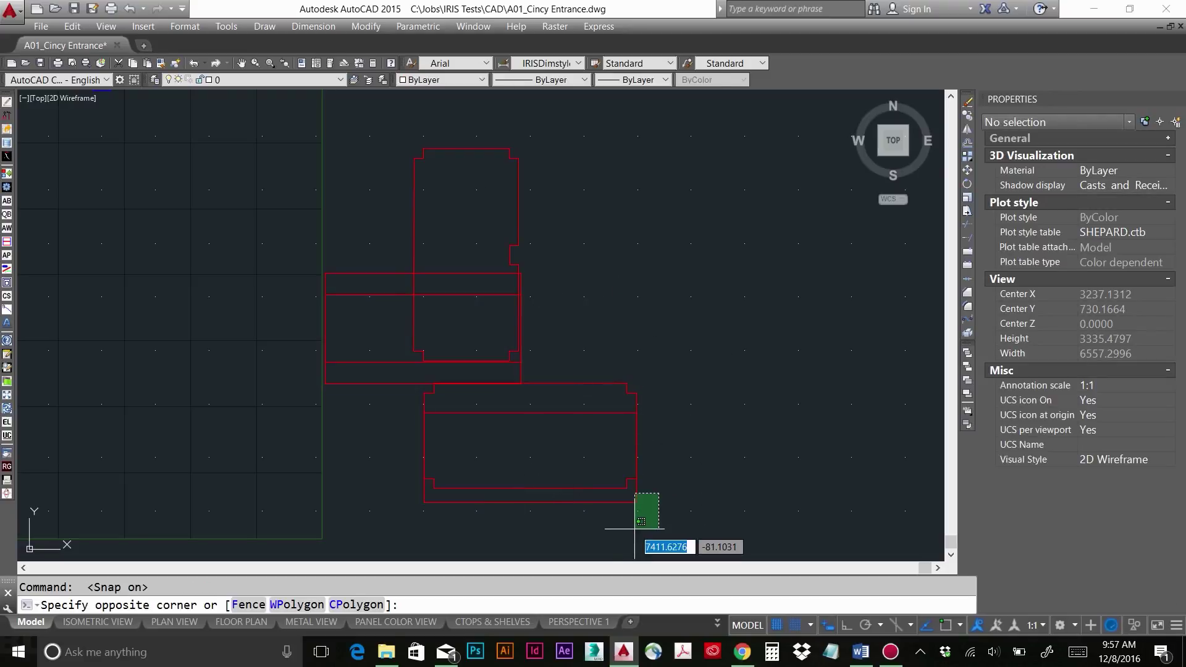
{"action": "left_click", "coordinate": [624, 533]}
{"action": "key", "text": "Escape"}
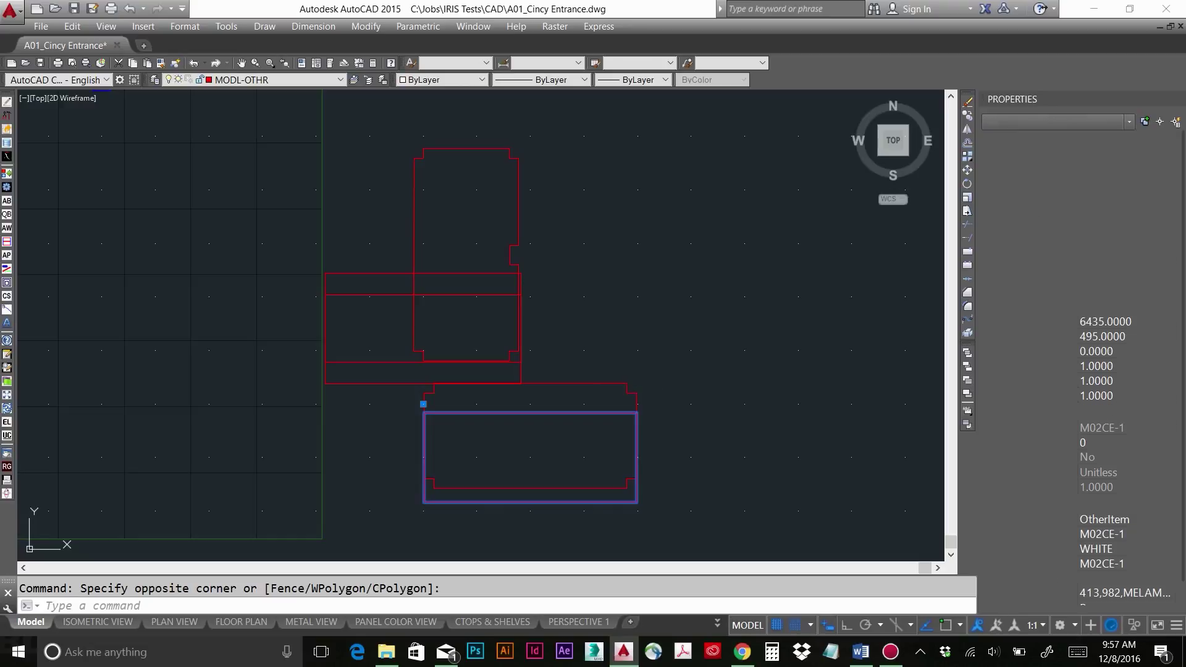
{"action": "left_click", "coordinate": [636, 401]}
{"action": "key", "text": "Escape"}
{"action": "left_click", "coordinate": [550, 172]}
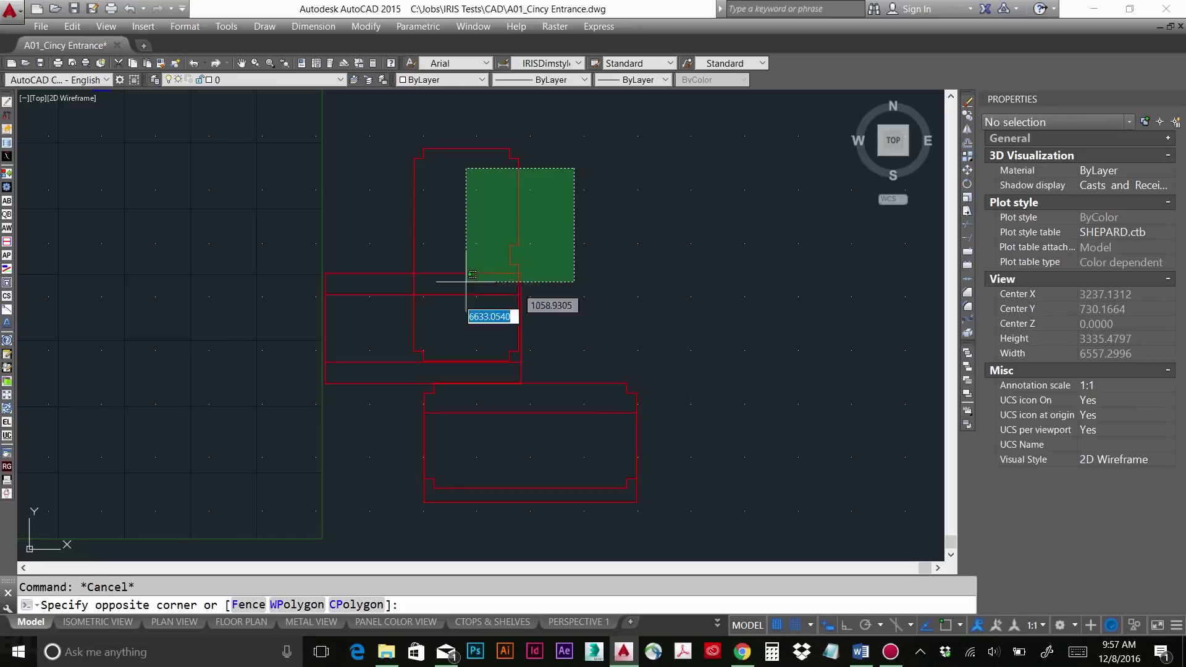
{"action": "left_click", "coordinate": [440, 328]}
{"action": "key", "text": "Delete"}
- Delete the plain M02CE-1 block so that only the notched M02CE-1CT countertop is left beside the floor
{"action": "left_click", "coordinate": [695, 522]}
{"action": "left_click", "coordinate": [614, 504]}
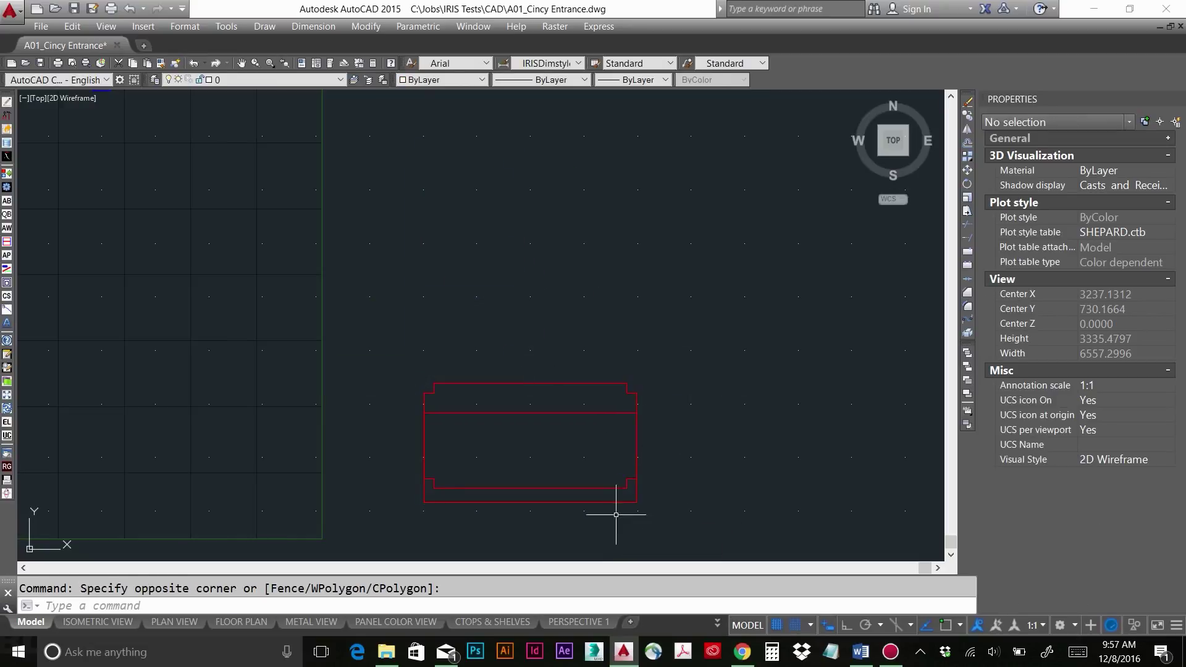
{"action": "left_click", "coordinate": [692, 495]}
{"action": "left_click", "coordinate": [631, 521]}
{"action": "key", "text": "Delete"}
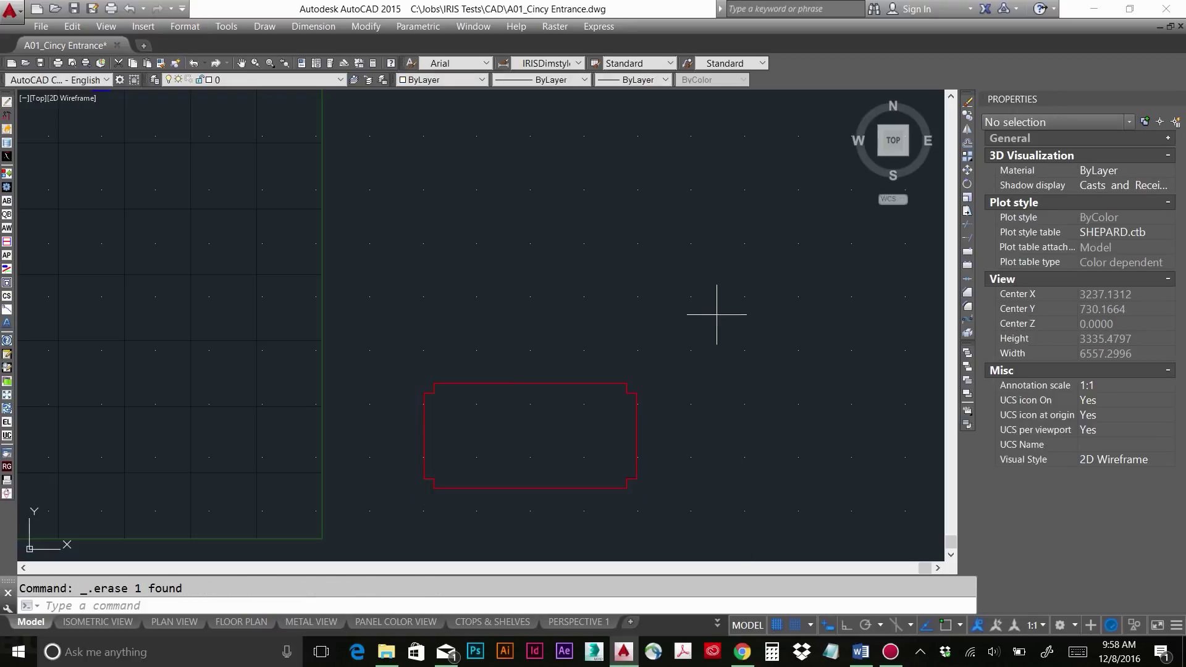
- Move the M02CE-1CT inset countertop from beside the exhibit floor into the front counter's footprint
{"action": "left_click", "coordinate": [718, 317]}
{"action": "left_click", "coordinate": [418, 496]}
{"action": "type", "text": "m"}
{"action": "key", "text": "Return"}
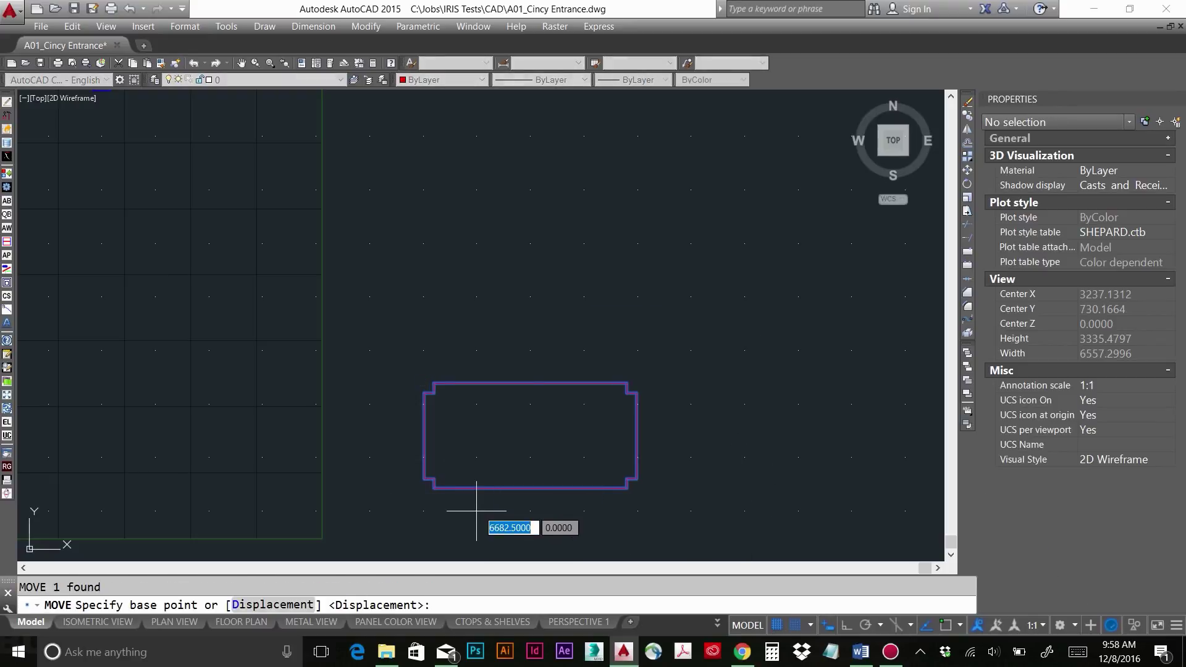
{"action": "left_click", "coordinate": [423, 457]}
{"action": "scroll", "coordinate": [556, 482], "scroll_direction": "down", "scroll_amount": 5}
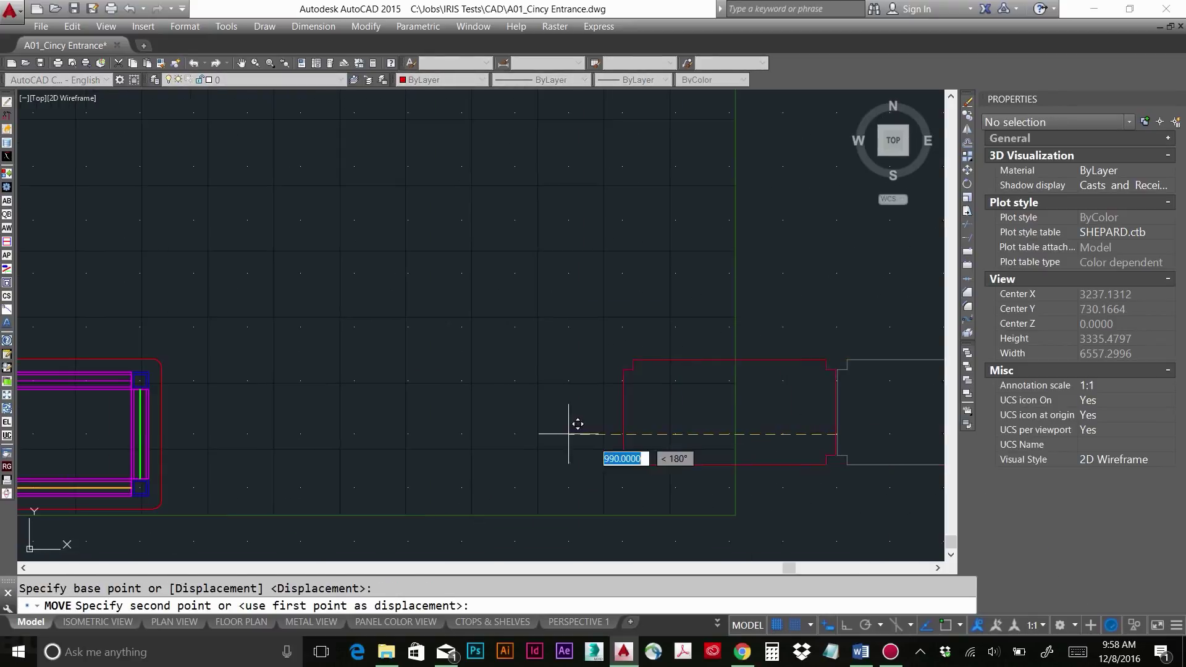
{"action": "scroll", "coordinate": [537, 349], "scroll_direction": "up", "scroll_amount": 5}
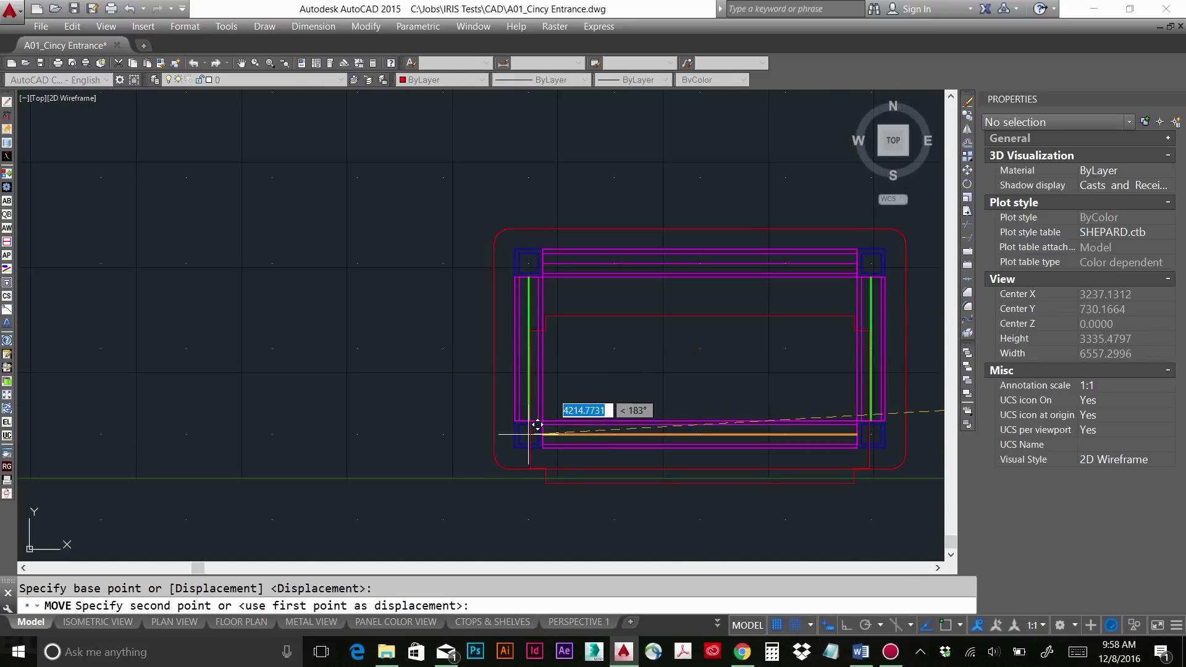
{"action": "left_click", "coordinate": [537, 340]}
- With grid snap off and object snap on, move the inset countertop by its notch corner onto the inner corner of the counter's front-left post
{"action": "middle_click_drag", "start_coordinate": [667, 476], "coordinate": [643, 443], "text": "shift"}
{"action": "scroll", "coordinate": [642, 443], "scroll_direction": "up", "scroll_amount": 4}
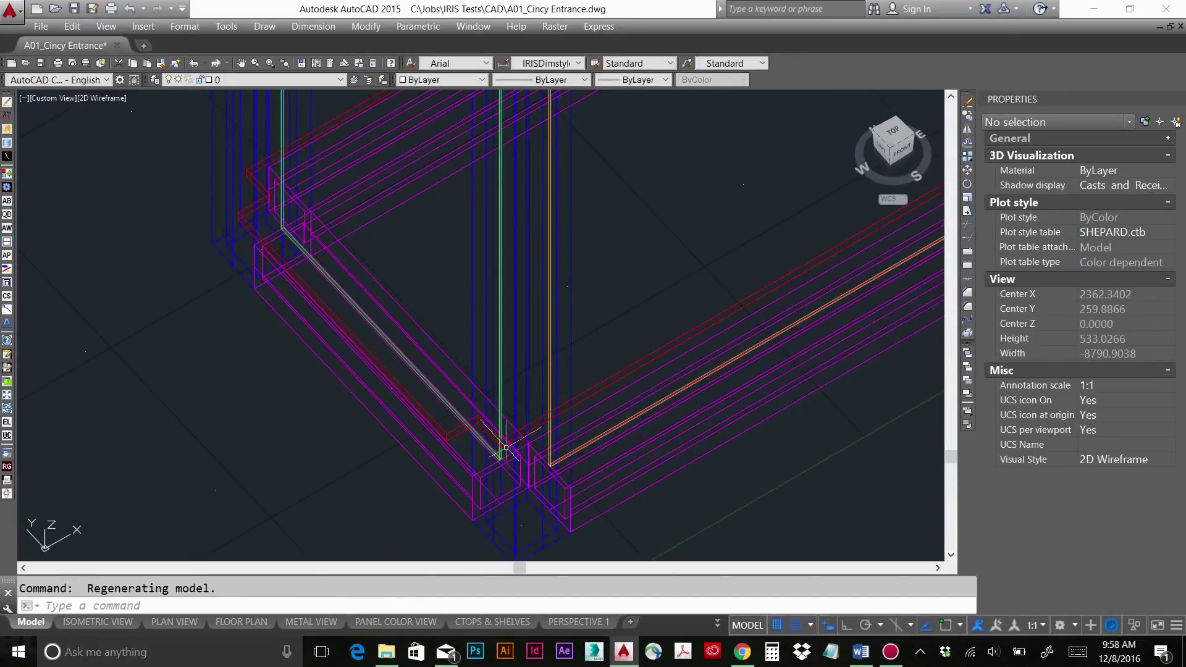
{"action": "key", "text": "F9"}
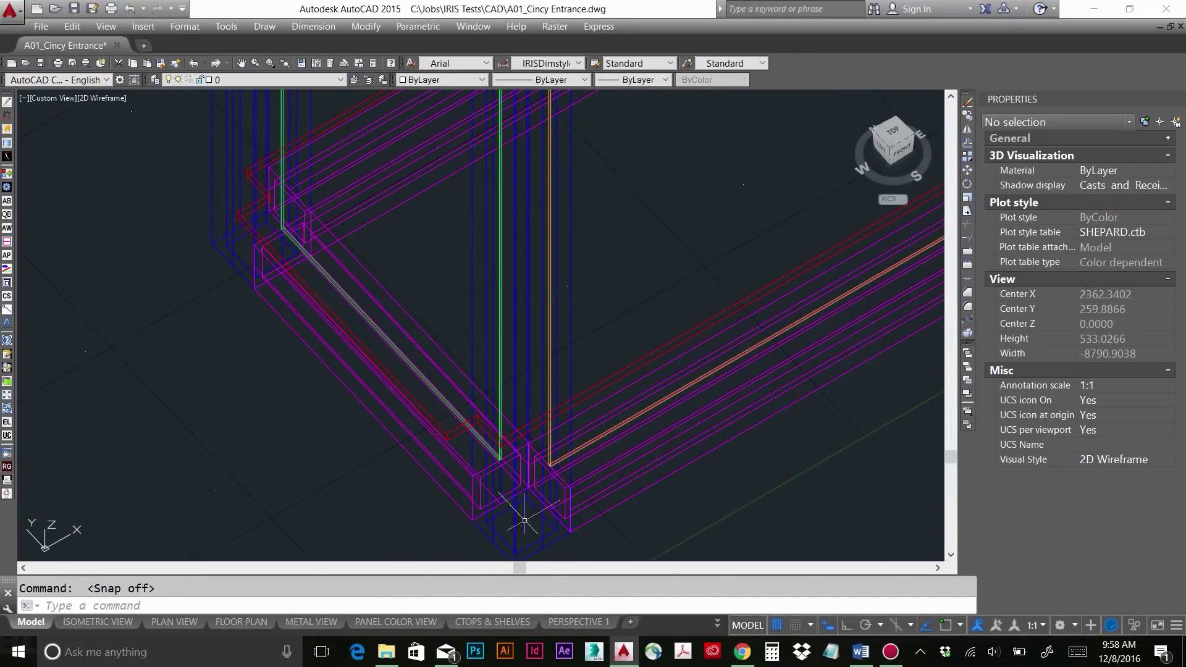
{"action": "scroll", "coordinate": [522, 452], "scroll_direction": "up", "scroll_amount": 2}
{"action": "scroll", "coordinate": [522, 442], "scroll_direction": "up", "scroll_amount": 1}
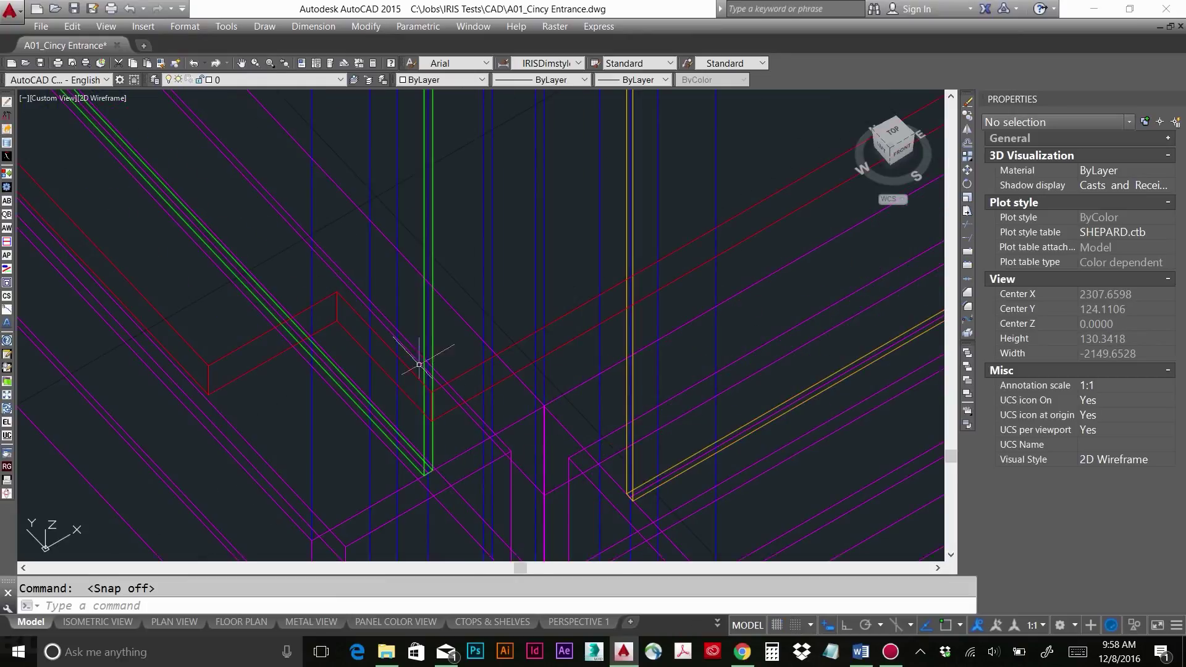
{"action": "left_click", "coordinate": [358, 333]}
{"action": "type", "text": "m"}
{"action": "key", "text": "Return"}
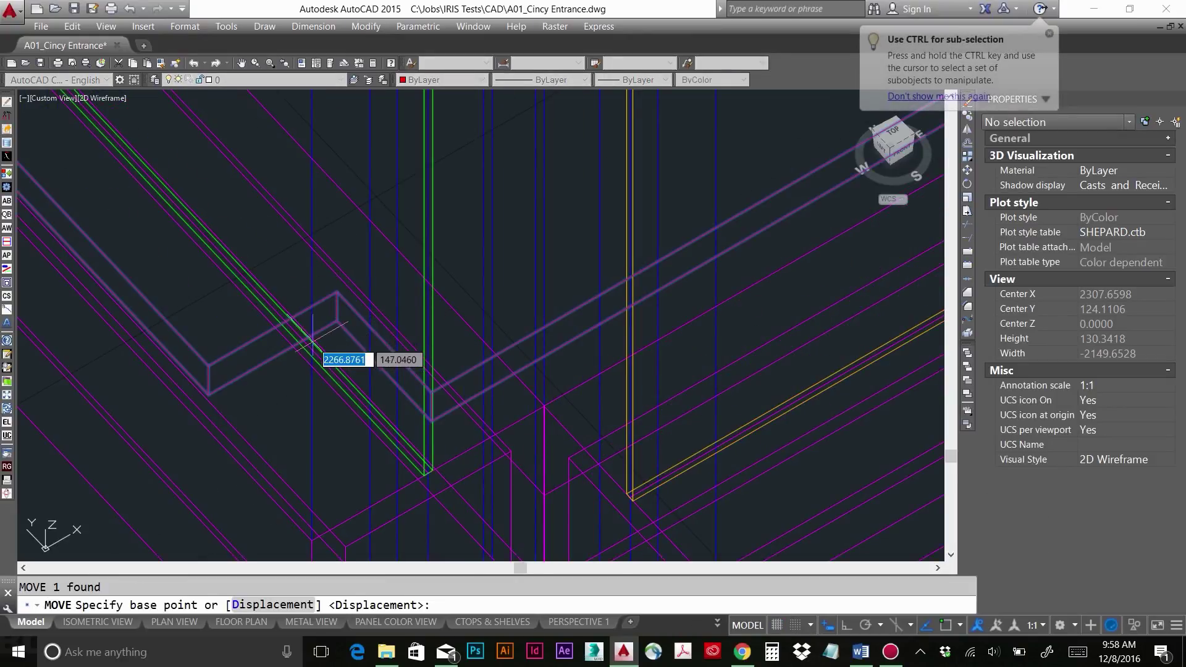
{"action": "left_click", "coordinate": [338, 321]}
{"action": "scroll", "coordinate": [490, 313], "scroll_direction": "up", "scroll_amount": 1}
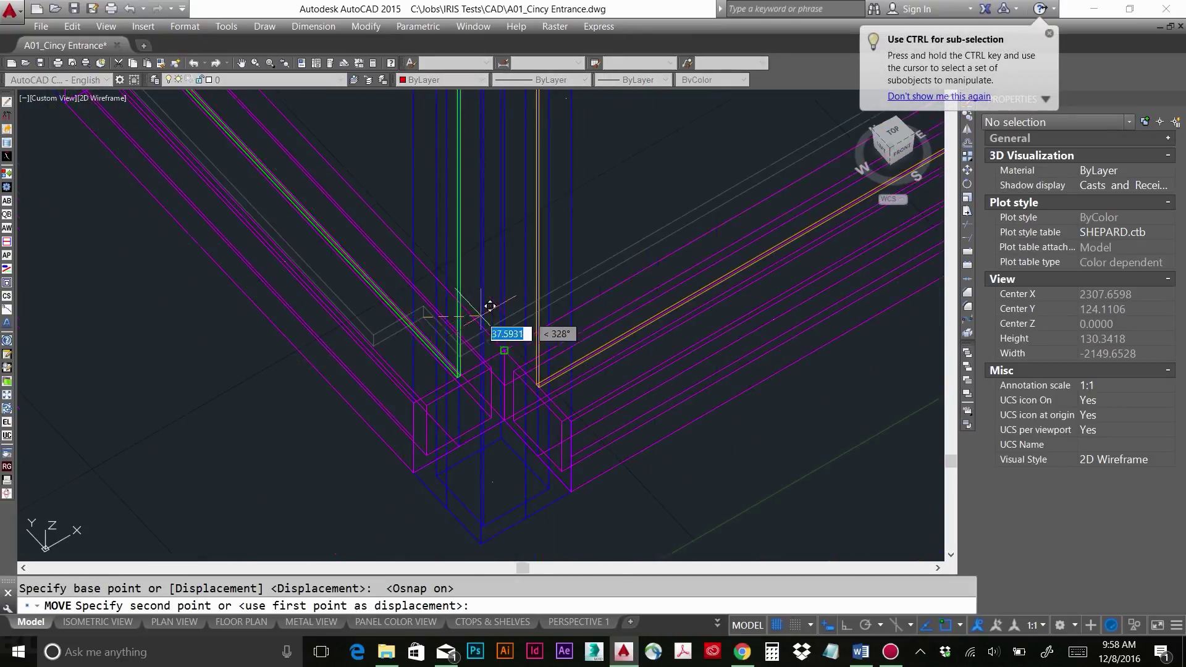
{"action": "scroll", "coordinate": [543, 439], "scroll_direction": "up", "scroll_amount": 1}
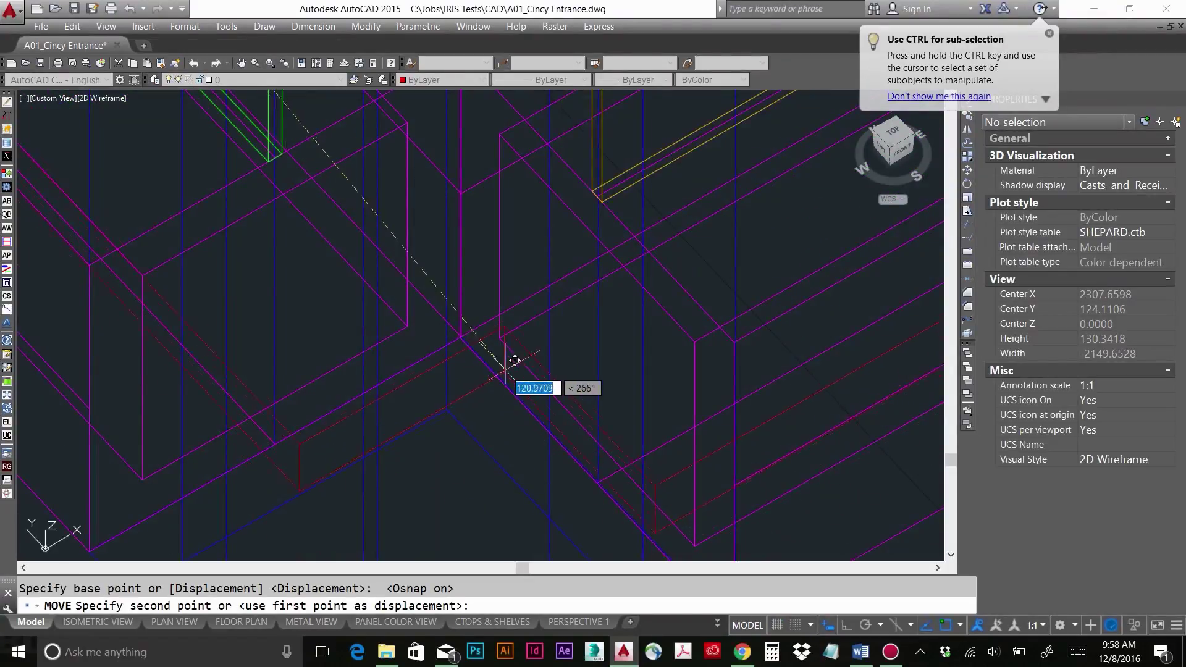
{"action": "left_click", "coordinate": [497, 370]}
{"action": "key", "text": "Escape"}
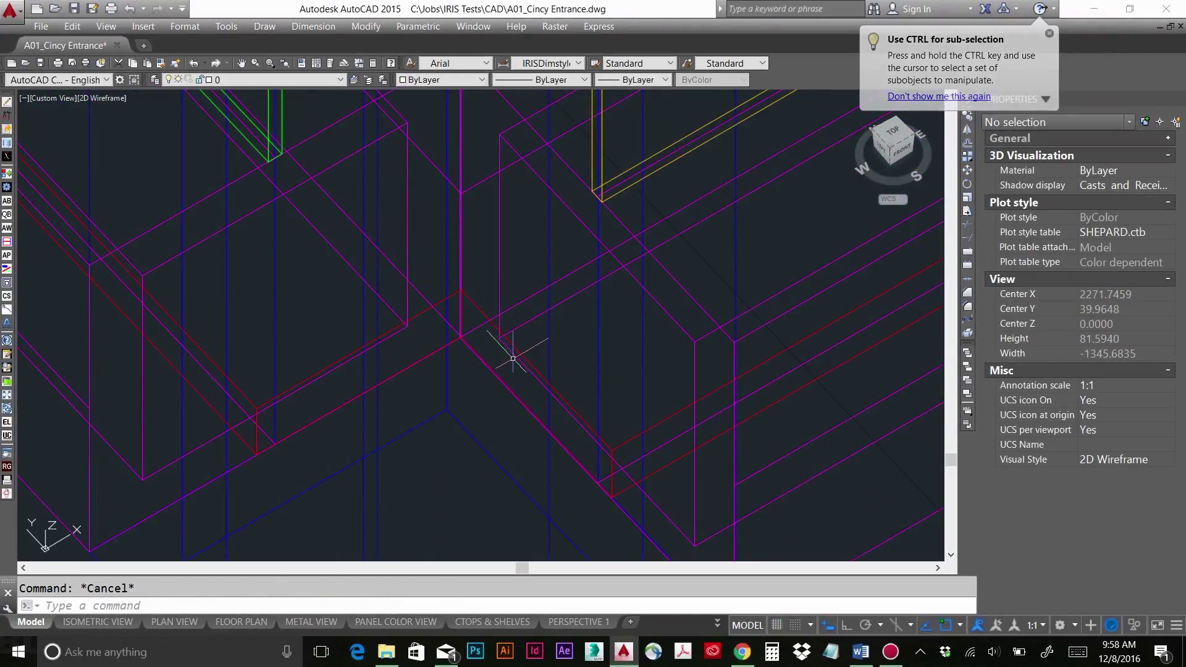
- Raise the M02CE-1CT inset countertop to shelf height inside the counter by setting its Position Z to 455
{"action": "left_click", "coordinate": [489, 324]}
{"action": "scroll", "coordinate": [587, 365], "scroll_direction": "down", "scroll_amount": 4}
{"action": "scroll", "coordinate": [521, 458], "scroll_direction": "down", "scroll_amount": 5}
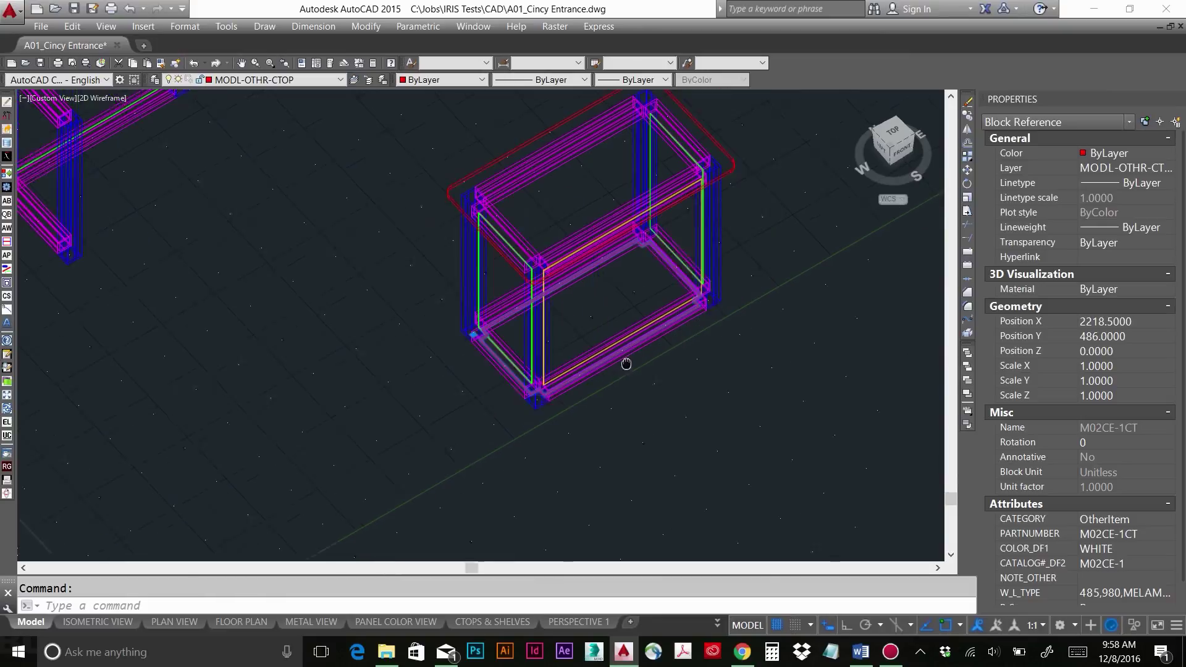
{"action": "left_click", "coordinate": [1119, 351]}
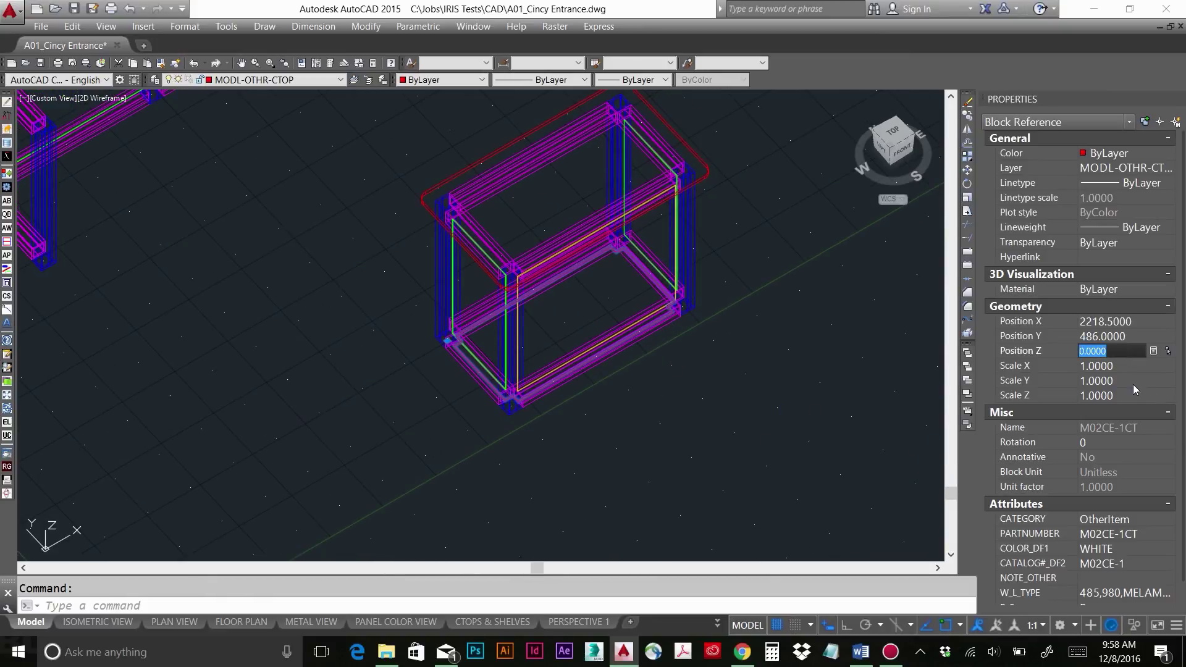
{"action": "type", "text": "455"}
{"action": "key", "text": "Return"}
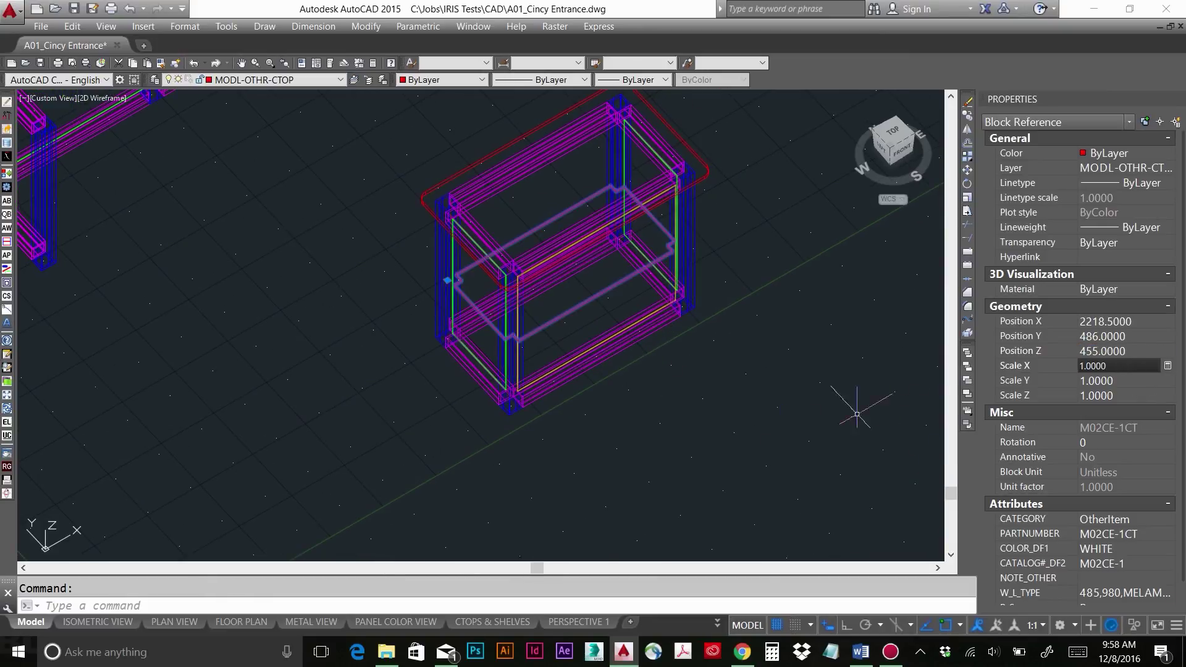
{"action": "key", "text": "Escape"}
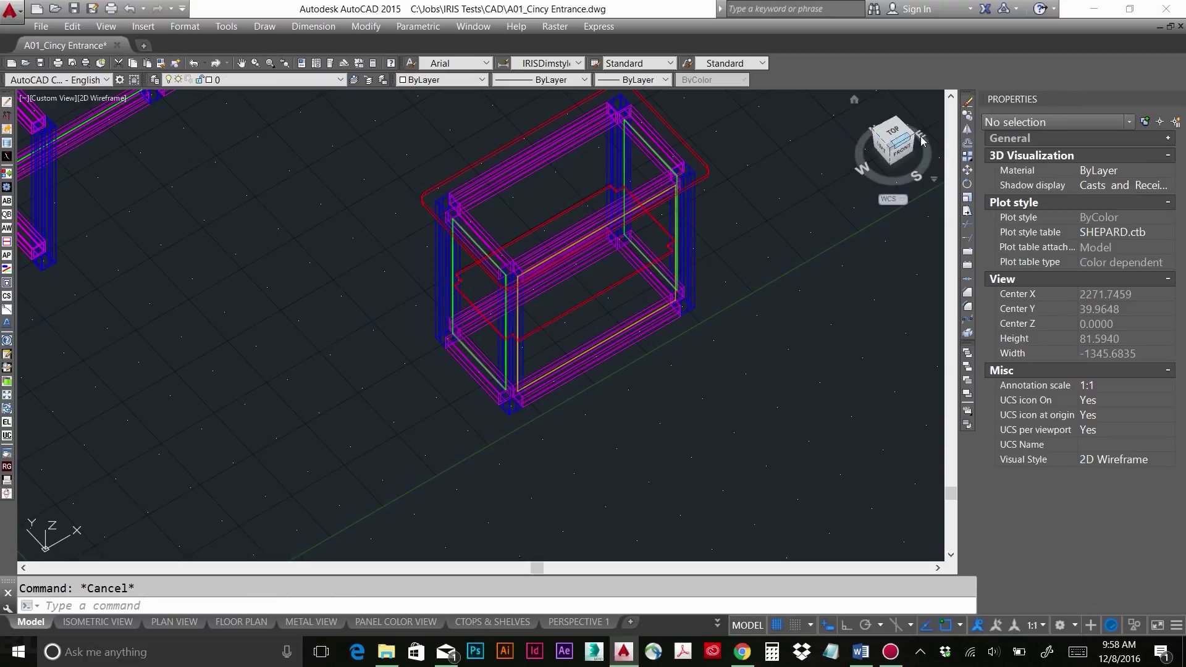
- Examine how the inset countertop fits inside the counter from above and from an angled 3D view
{"action": "left_click", "coordinate": [896, 137]}
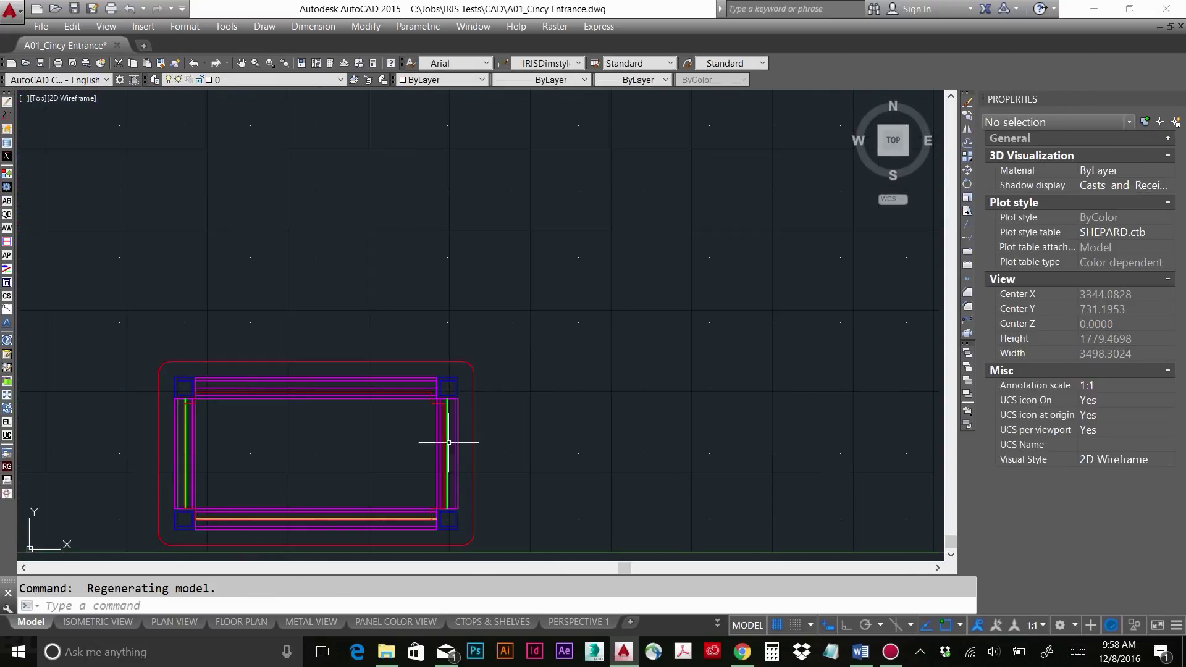
{"action": "scroll", "coordinate": [432, 439], "scroll_direction": "up", "scroll_amount": 4}
{"action": "scroll", "coordinate": [432, 426], "scroll_direction": "down", "scroll_amount": 6}
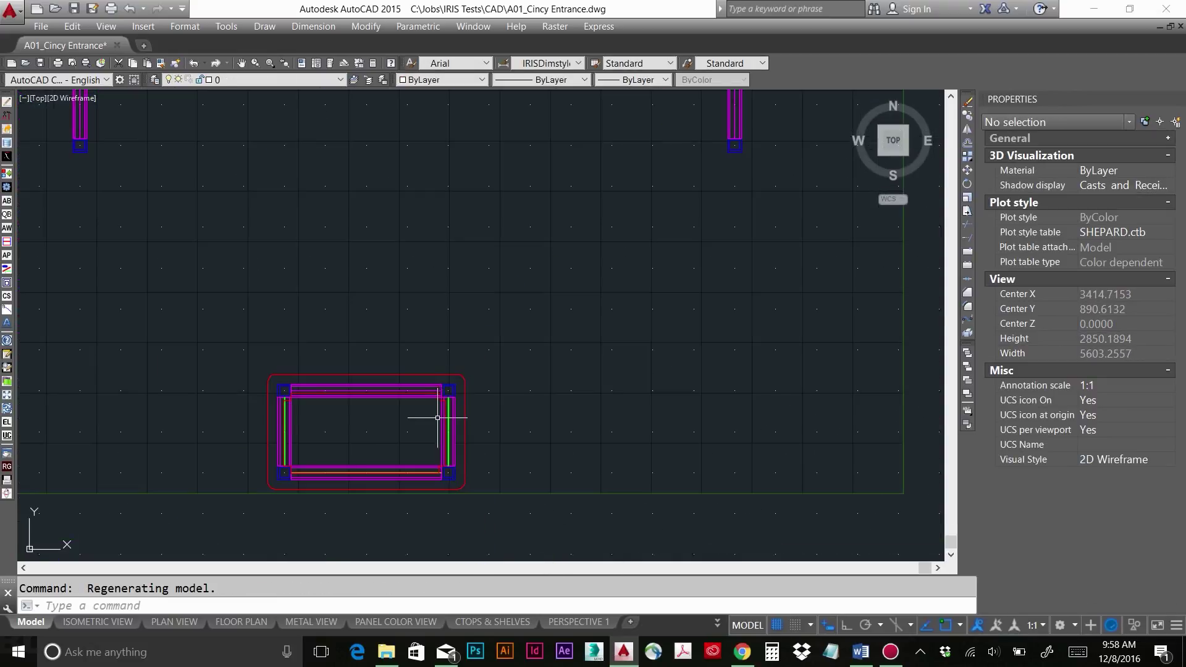
{"action": "middle_click_drag", "start_coordinate": [379, 429], "coordinate": [491, 346]}
{"action": "scroll", "coordinate": [489, 347], "scroll_direction": "up", "scroll_amount": 4}
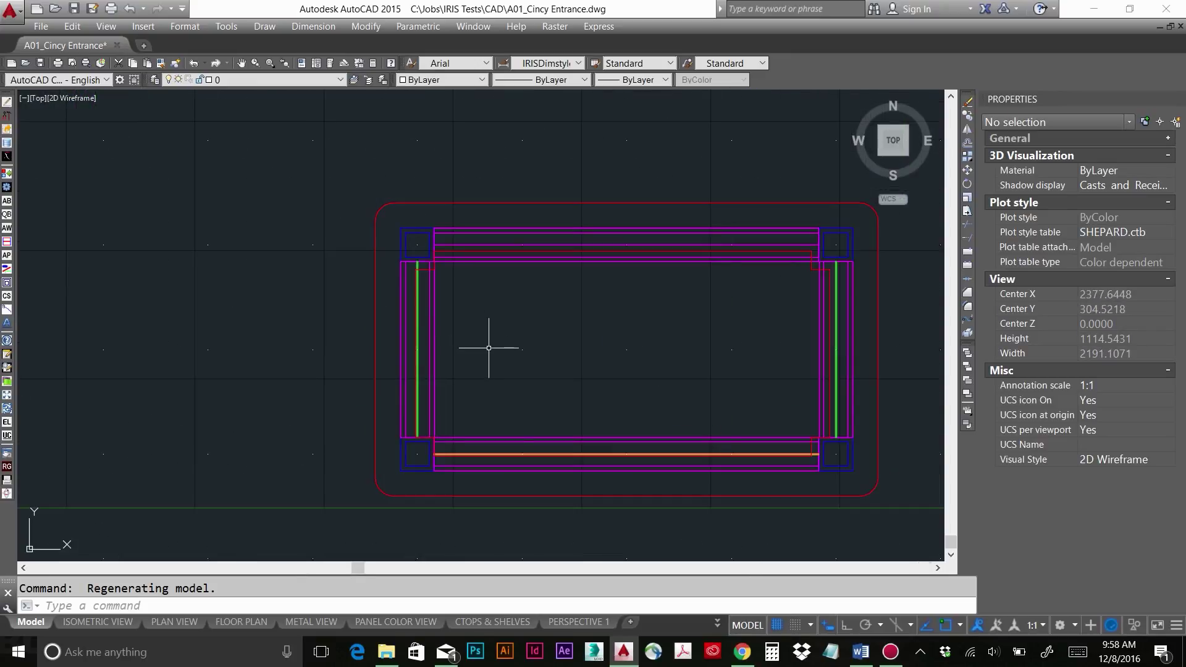
{"action": "scroll", "coordinate": [489, 348], "scroll_direction": "down", "scroll_amount": 2}
{"action": "middle_click_drag", "start_coordinate": [503, 391], "coordinate": [519, 290], "text": "shift"}
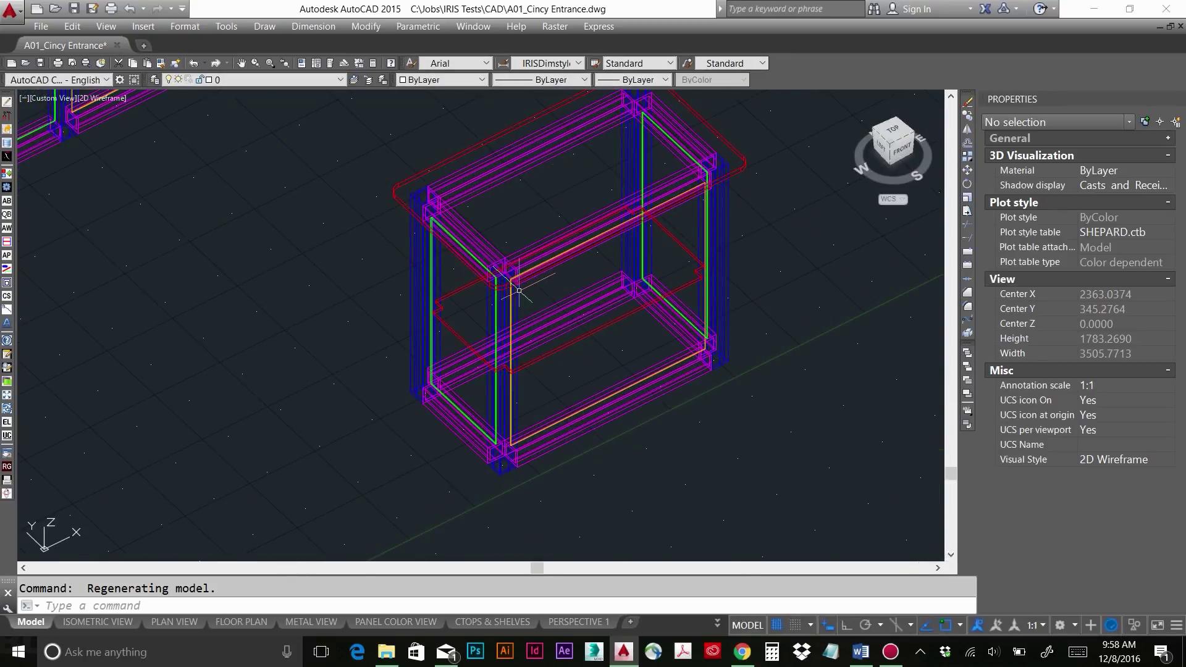
- Save the drawing and turn grid snap back on, with the whole counter in view
{"action": "key", "text": "ctrl+s"}
{"action": "key", "text": "F9"}
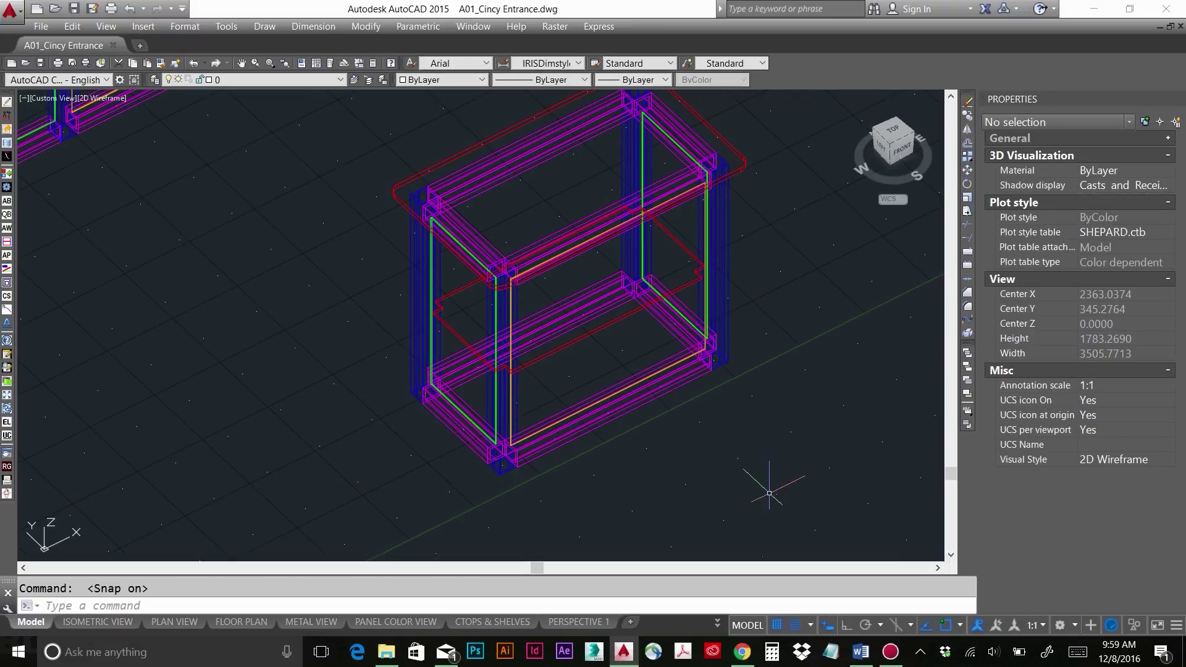
{"action": "middle_click_drag", "start_coordinate": [738, 315], "coordinate": [664, 370]}
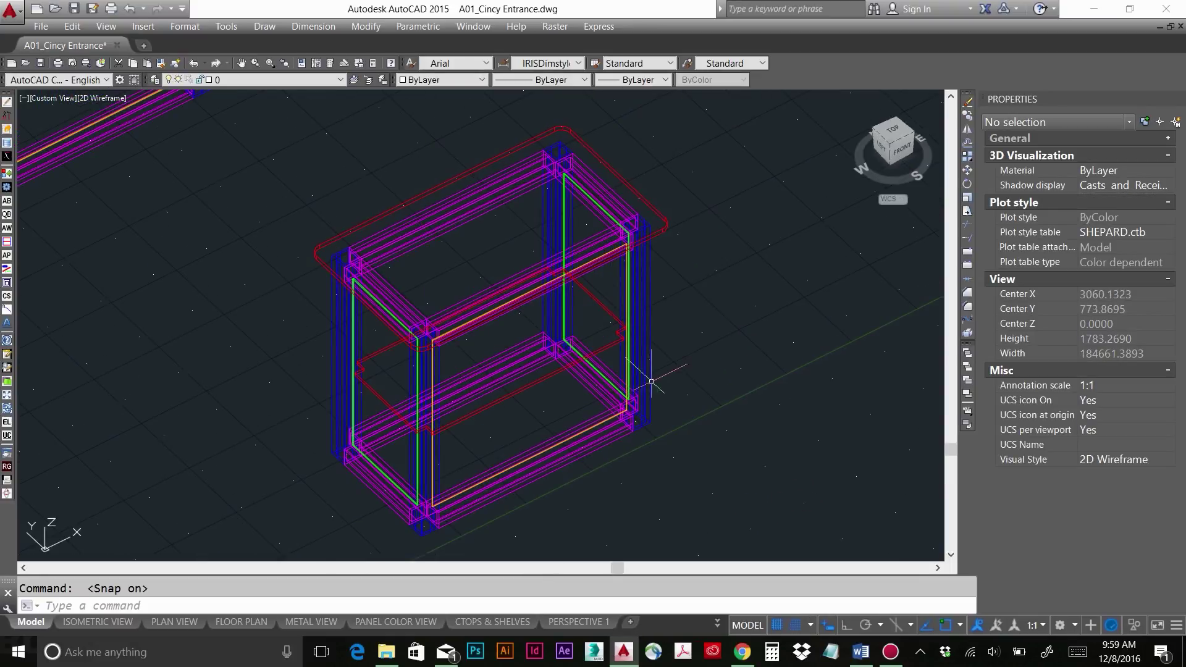
- Change the CATALOG#_DF2 attribute of the M02CE00CT overlap countertop to M02CE
{"action": "left_click", "coordinate": [652, 199]}
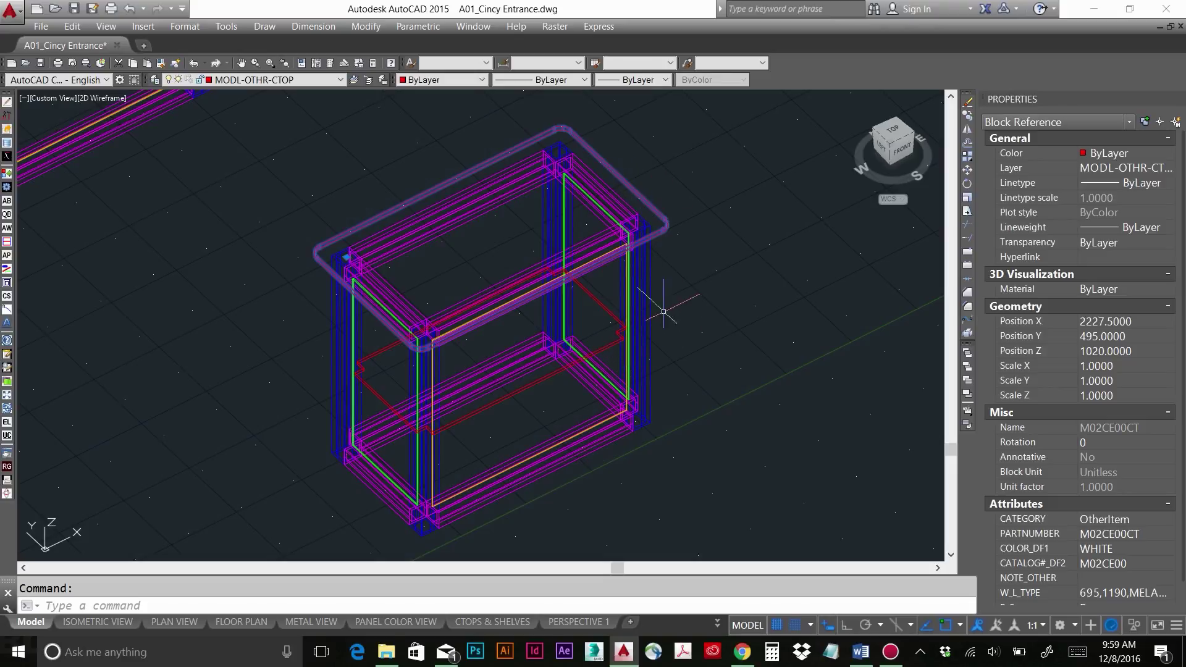
{"action": "key", "text": "Escape"}
{"action": "left_click", "coordinate": [648, 205]}
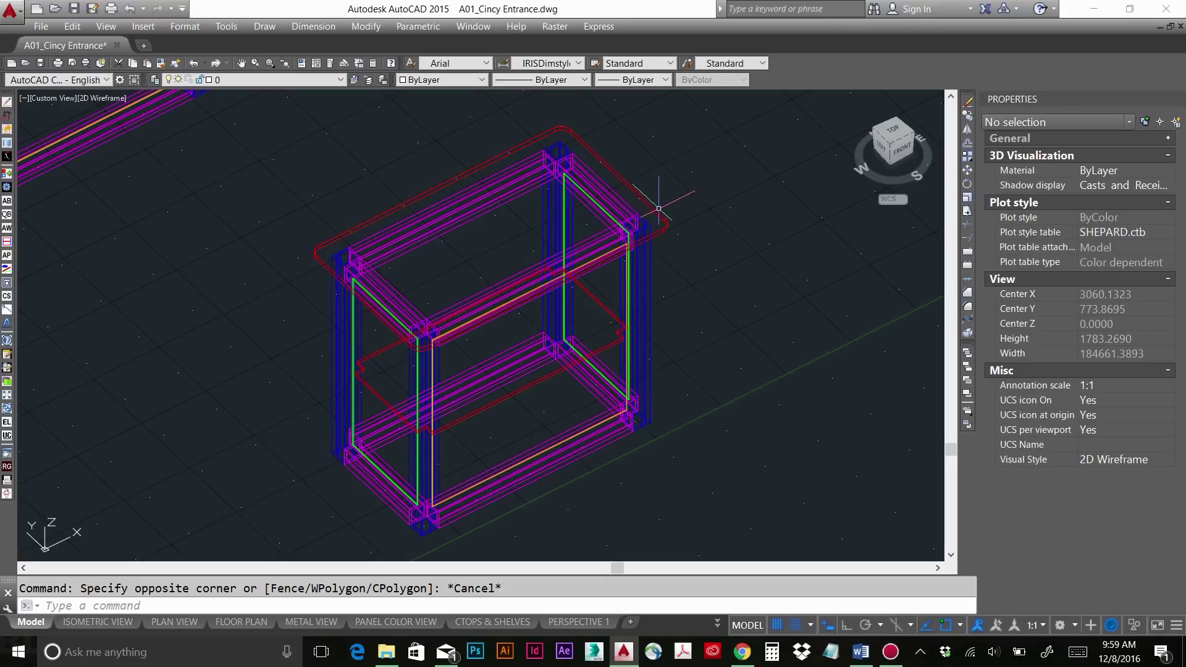
{"action": "left_click", "coordinate": [633, 185]}
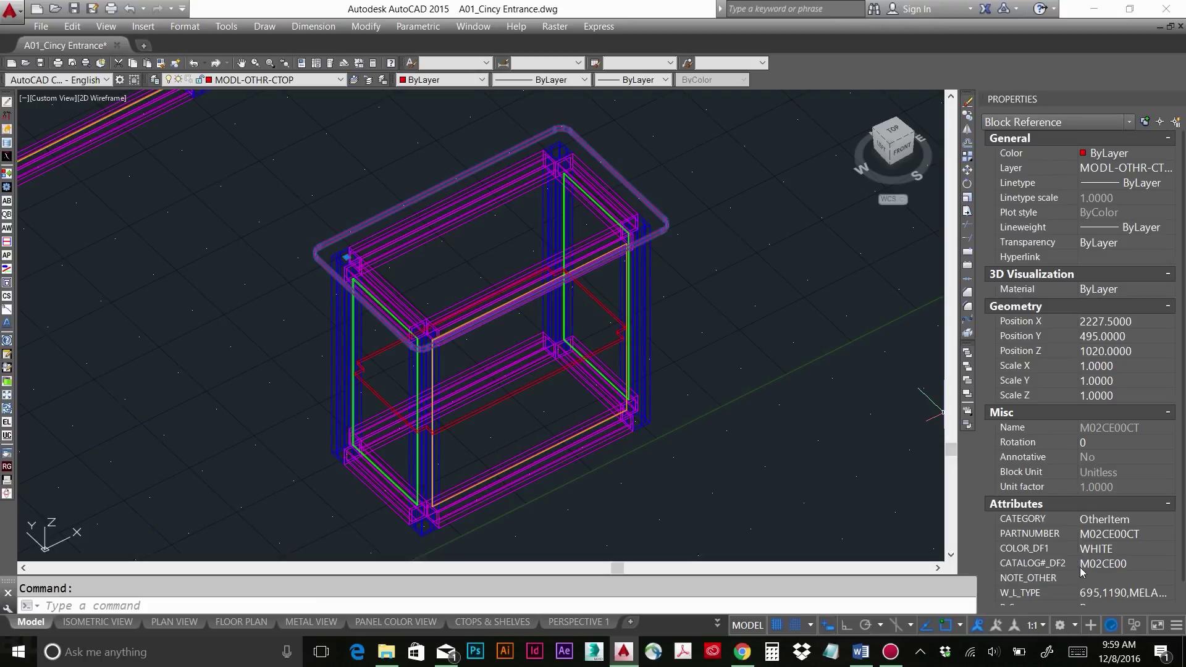
{"action": "left_click", "coordinate": [1102, 567]}
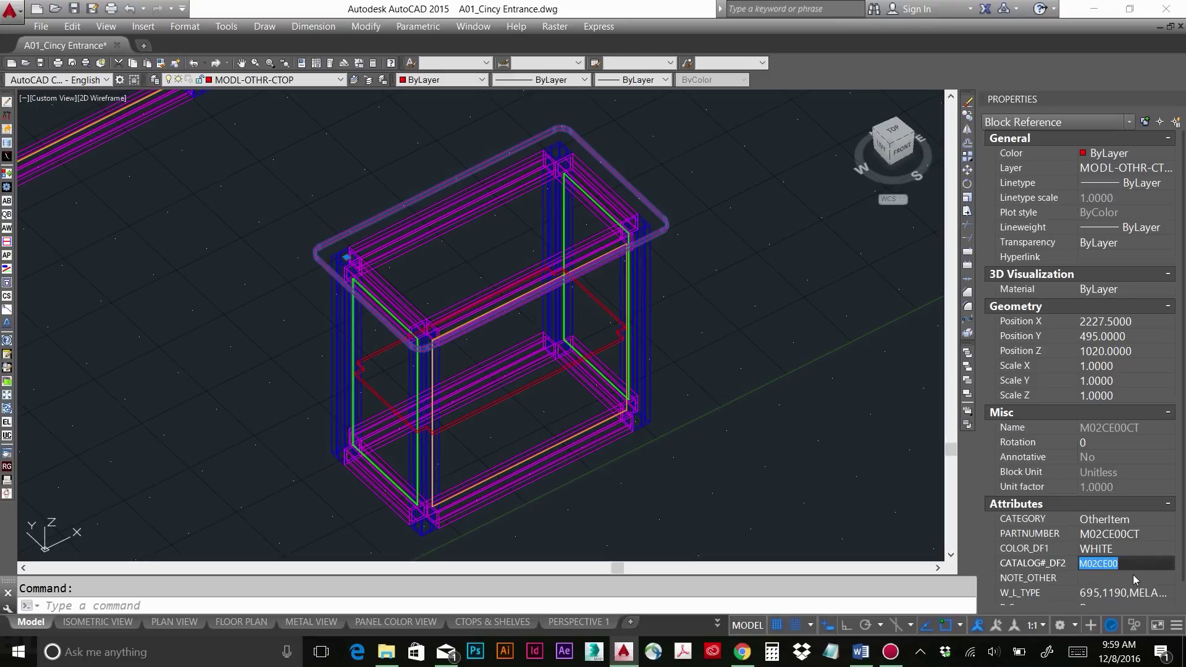
{"action": "type", "text": "M02C"}
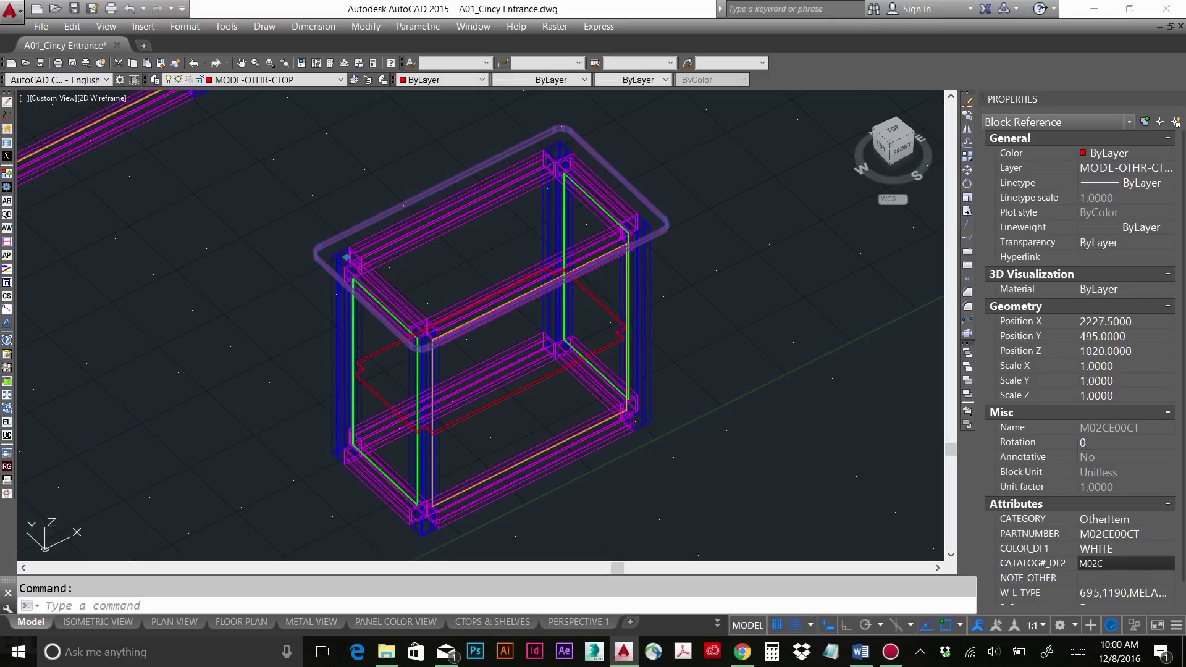
{"action": "key", "text": "Tab"}
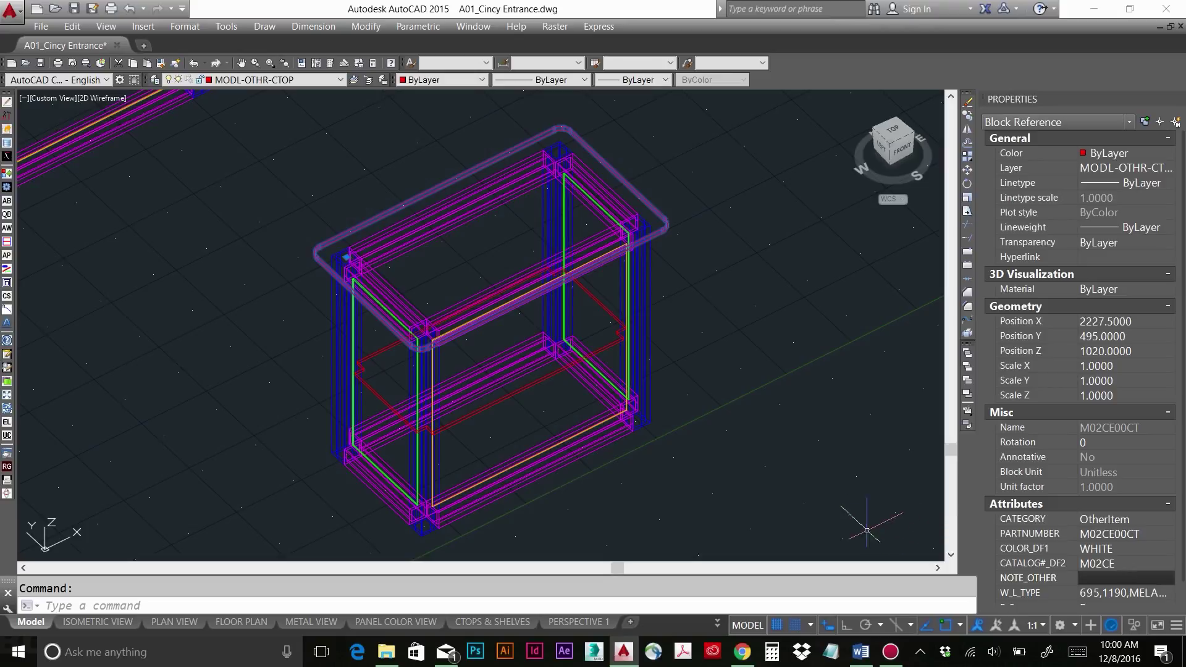
- Turn grid snap off and review the attributes of the M02CE00CT overlap countertop on the counter
{"action": "left_click", "coordinate": [807, 520]}
{"action": "key", "text": "Escape"}
{"action": "key", "text": "Escape"}
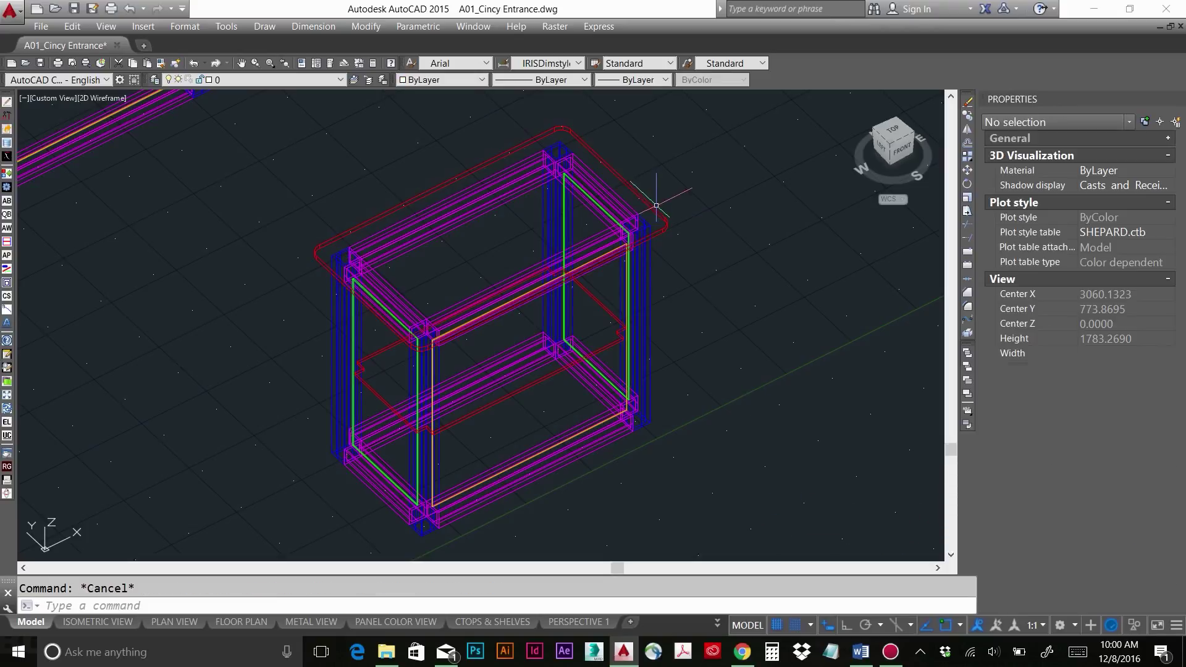
{"action": "key", "text": "F9"}
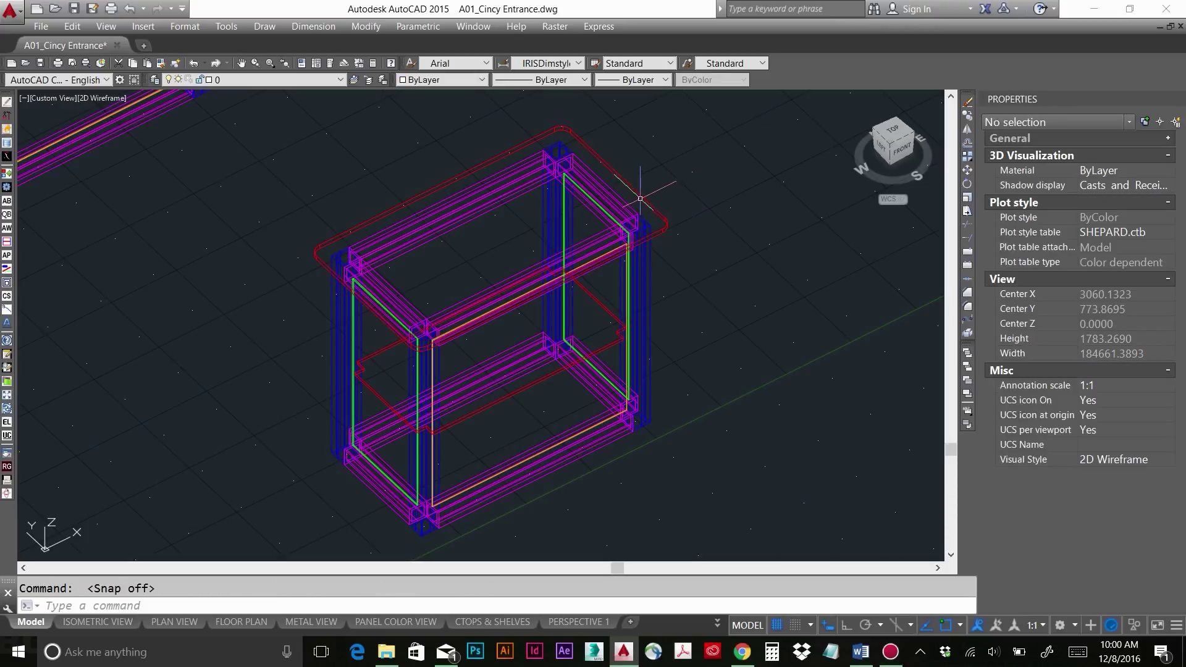
{"action": "left_click", "coordinate": [647, 196]}
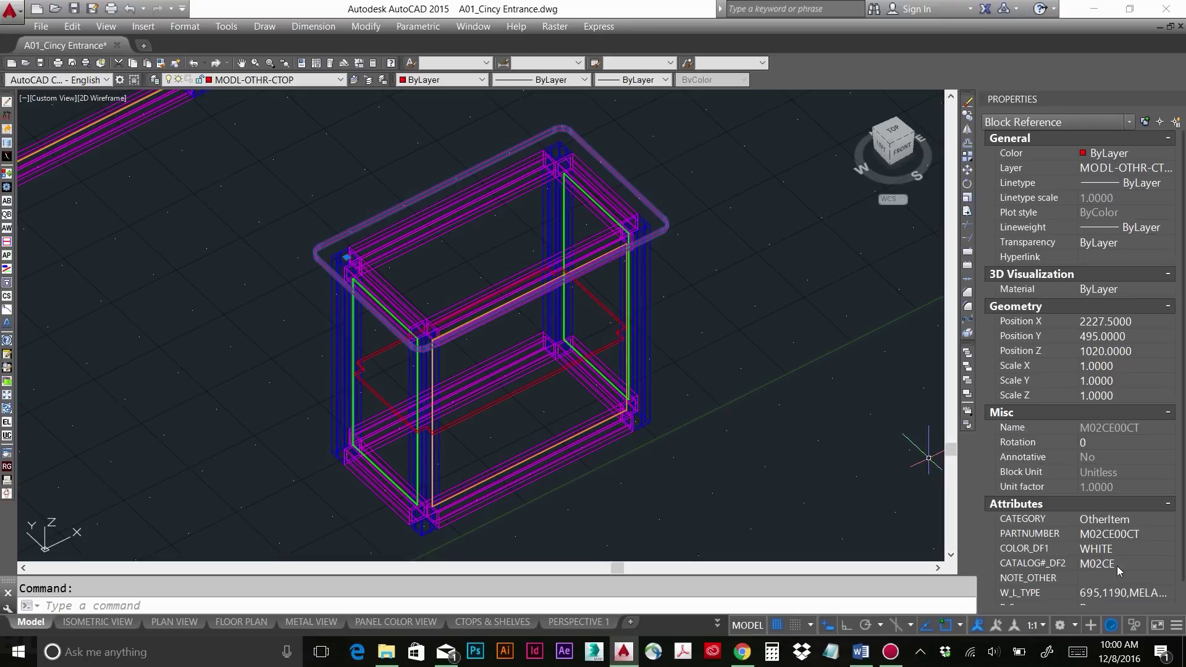
{"action": "left_click", "coordinate": [807, 475]}
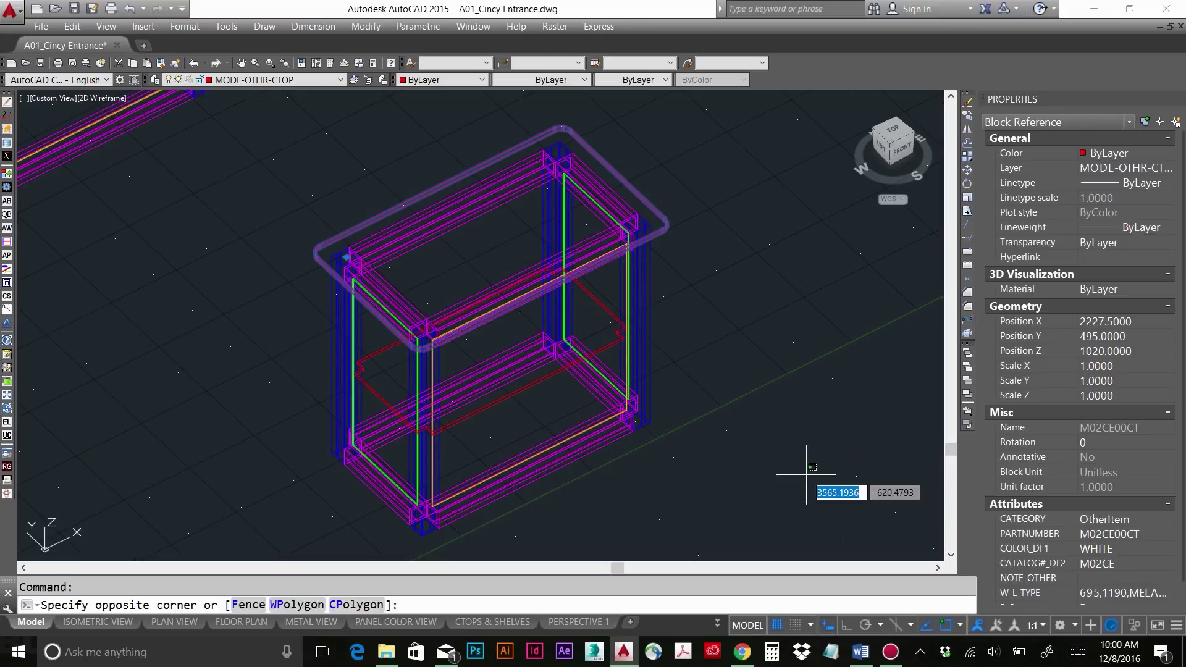
{"action": "key", "text": "Escape"}
{"action": "key", "text": "Escape"}
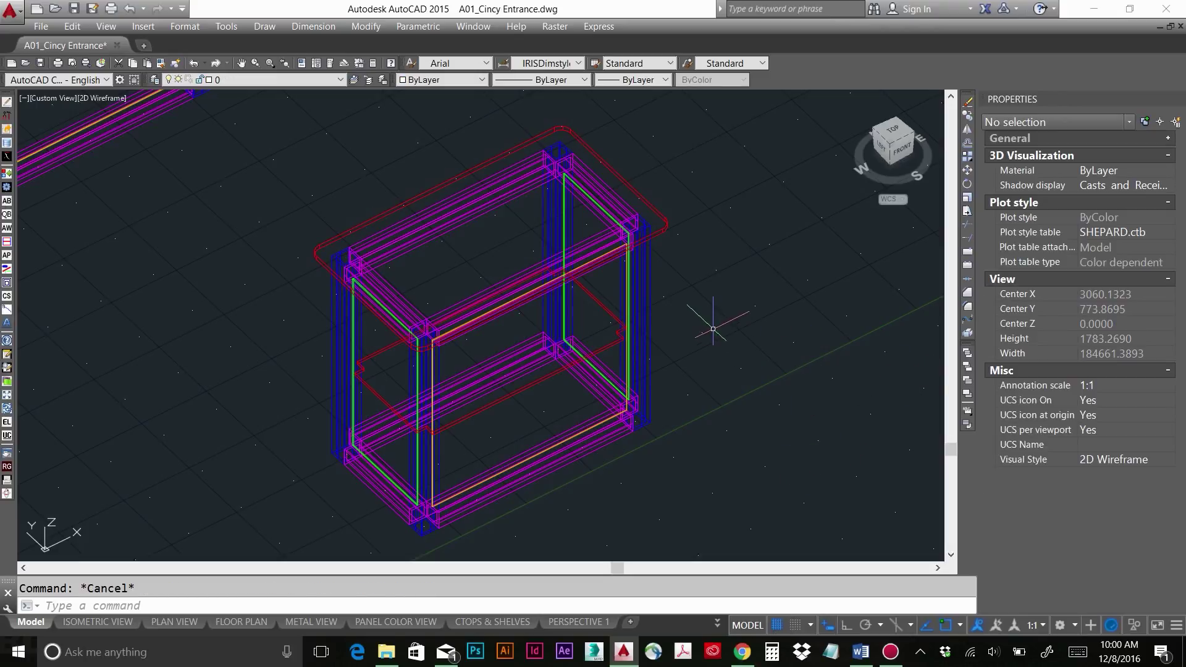
- Change the CATALOG#_DF2 attribute of the M02CE-1CT inset countertop to M02CE- and turn grid snap back on
{"action": "left_click", "coordinate": [608, 309]}
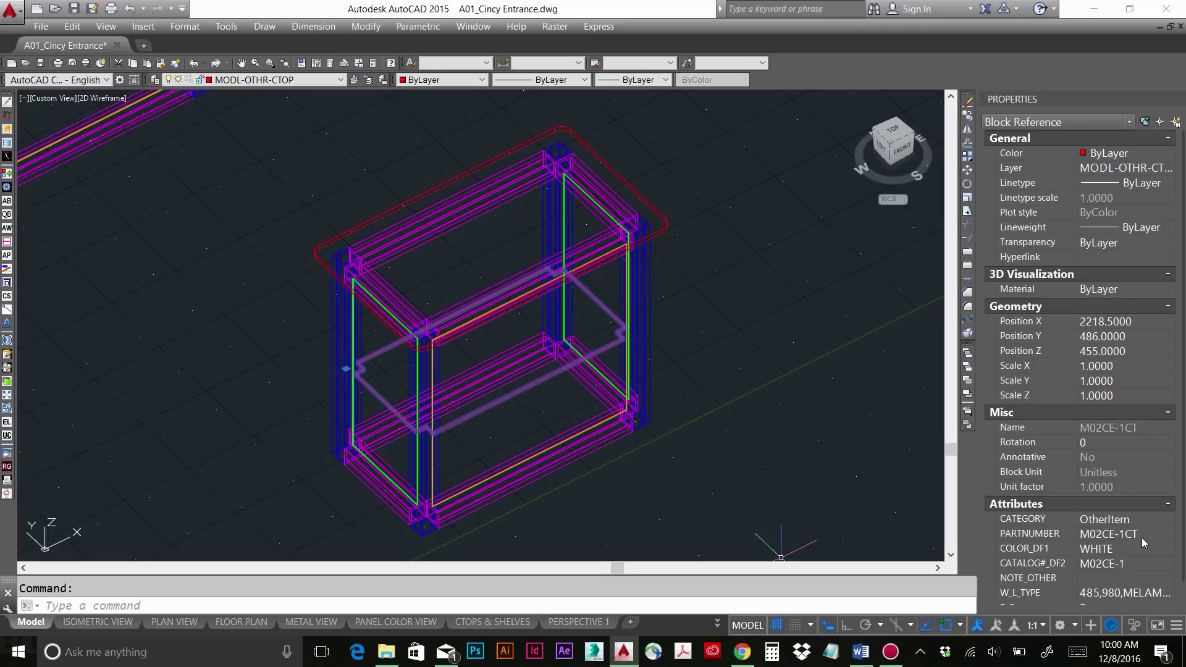
{"action": "left_click", "coordinate": [1103, 564]}
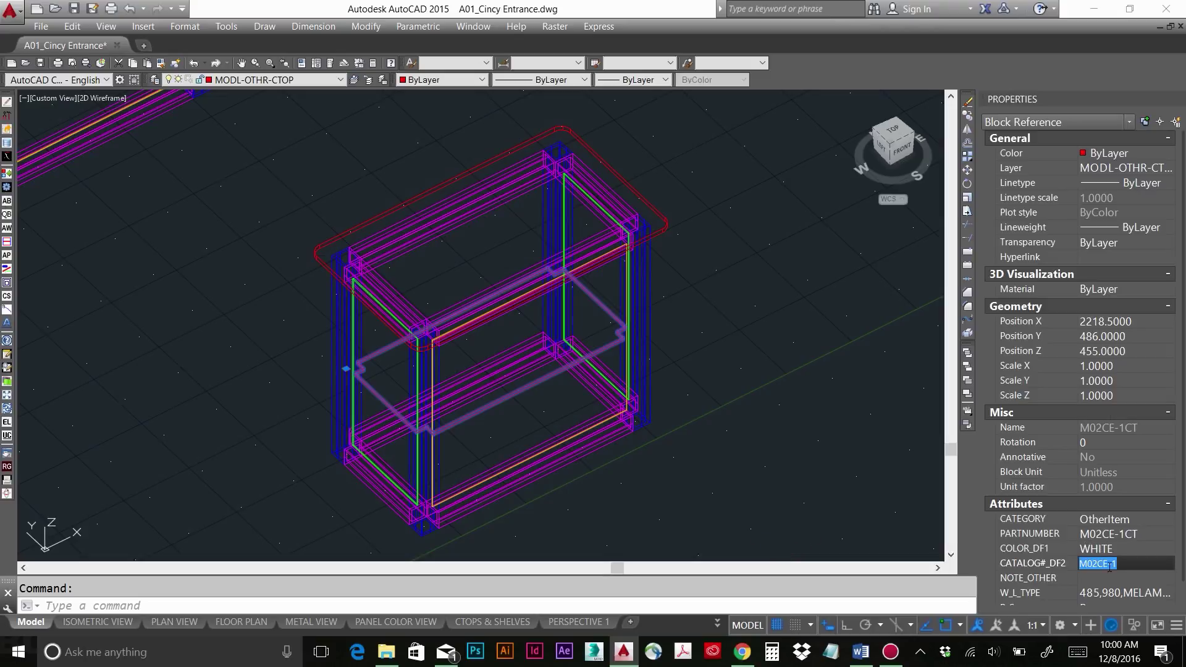
{"action": "left_click", "coordinate": [1112, 564]}
{"action": "left_click", "coordinate": [879, 542]}
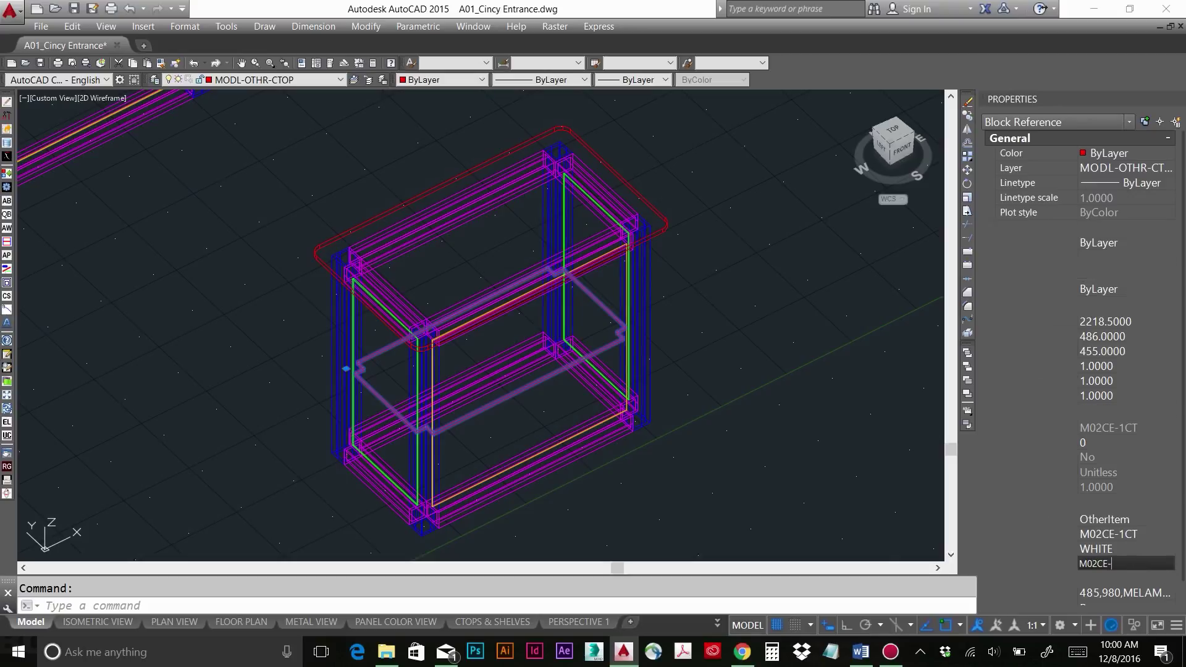
{"action": "left_click", "coordinate": [866, 499]}
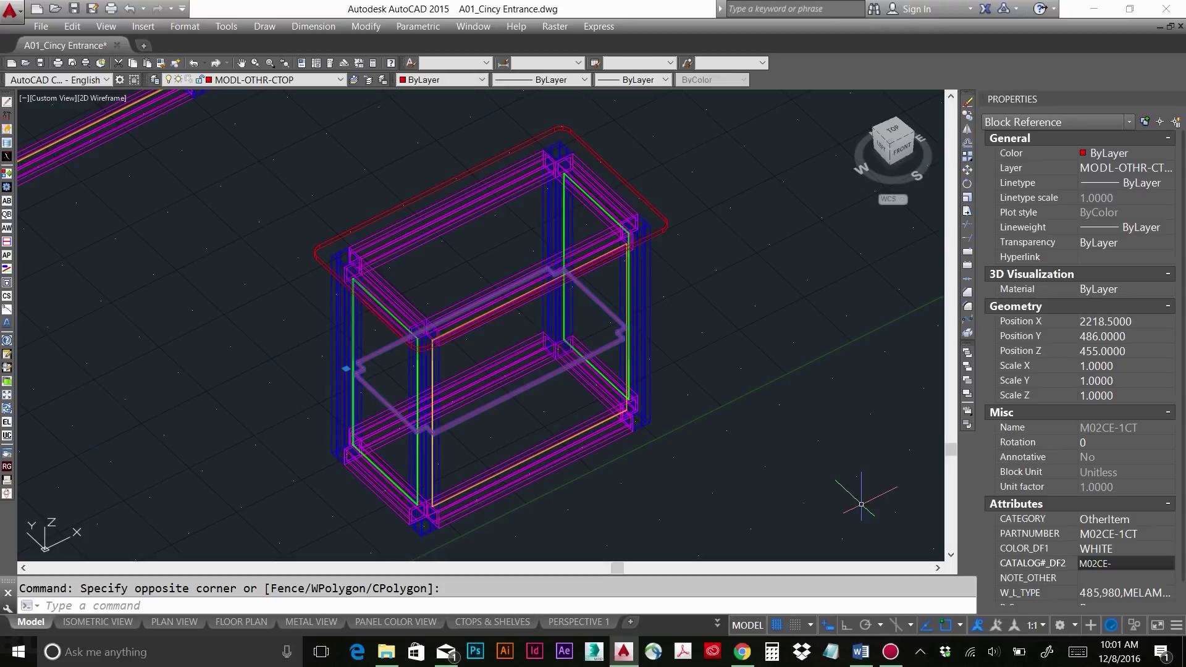
{"action": "key", "text": "F9"}
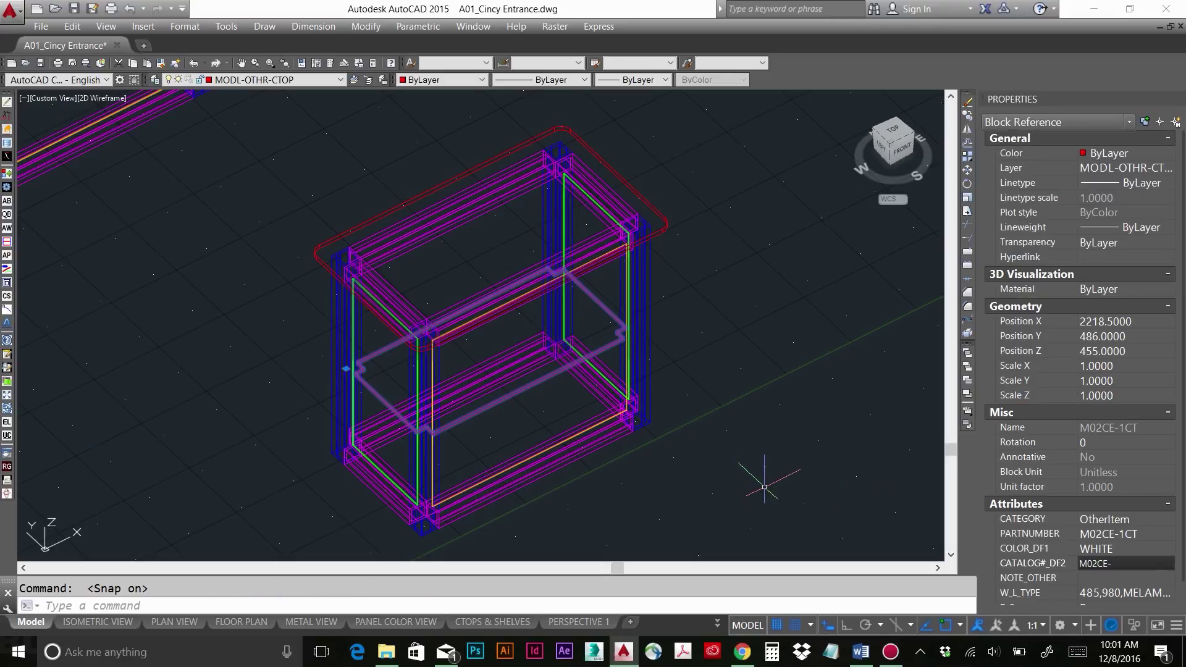
{"action": "key", "text": "Escape"}
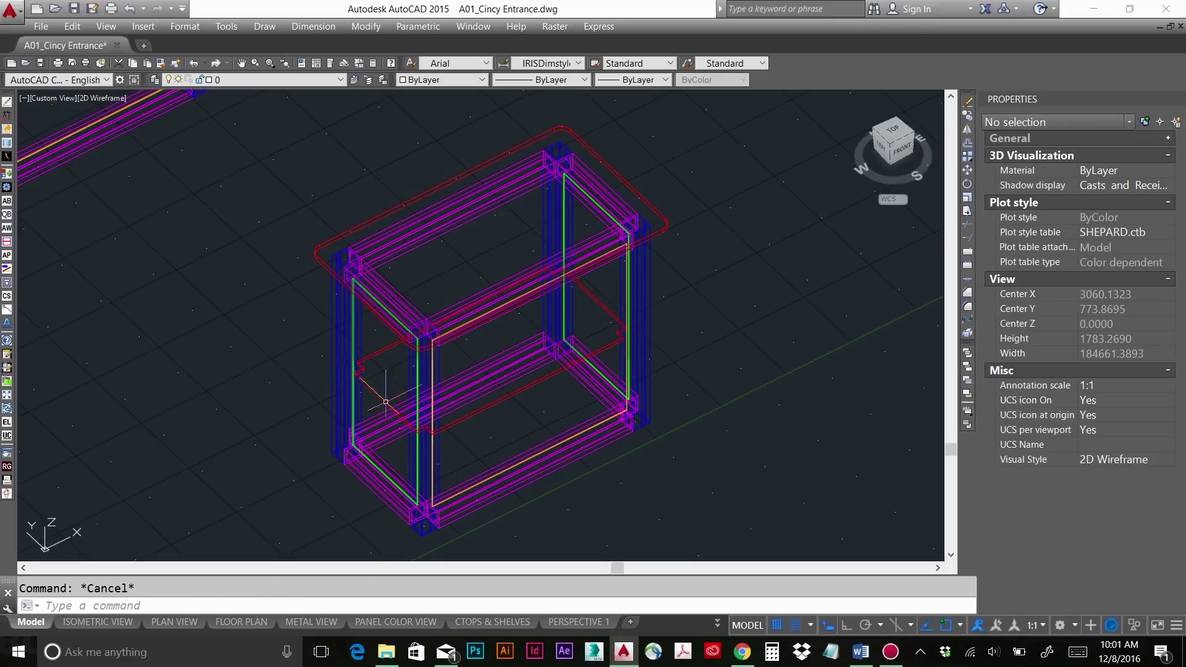
- Reselect the inset countertop inside the counter and check its catalog attribute
{"action": "left_click_drag", "start_coordinate": [345, 369], "coordinate": [366, 358]}
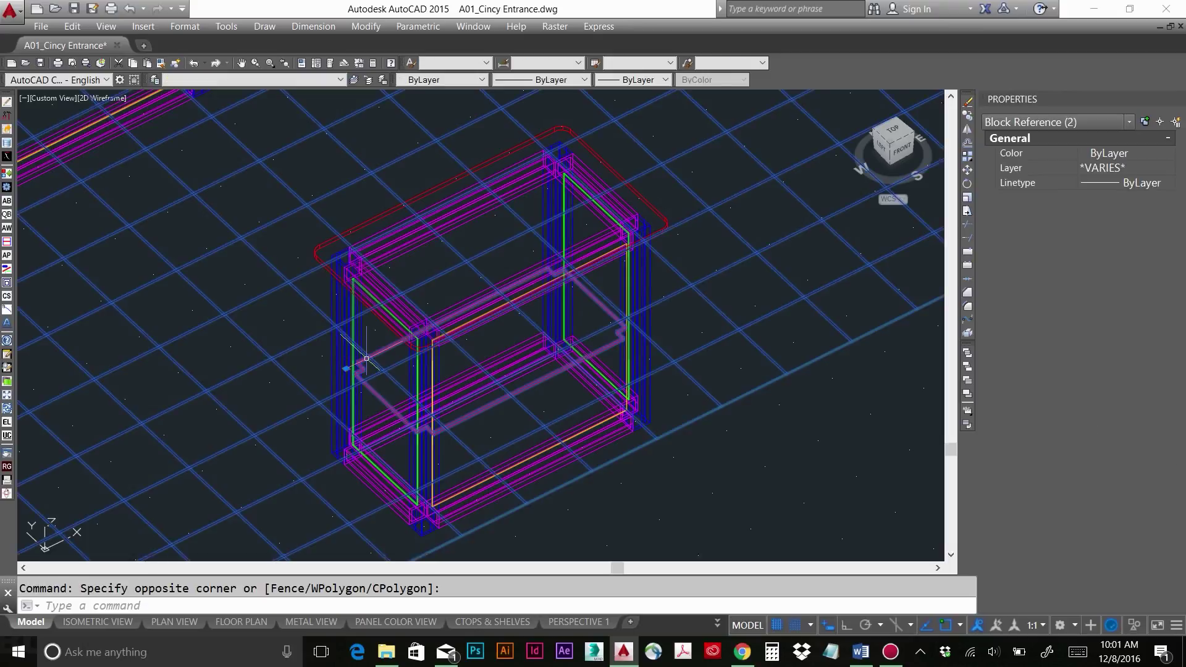
{"action": "key", "text": "Escape"}
{"action": "left_click", "coordinate": [383, 342]}
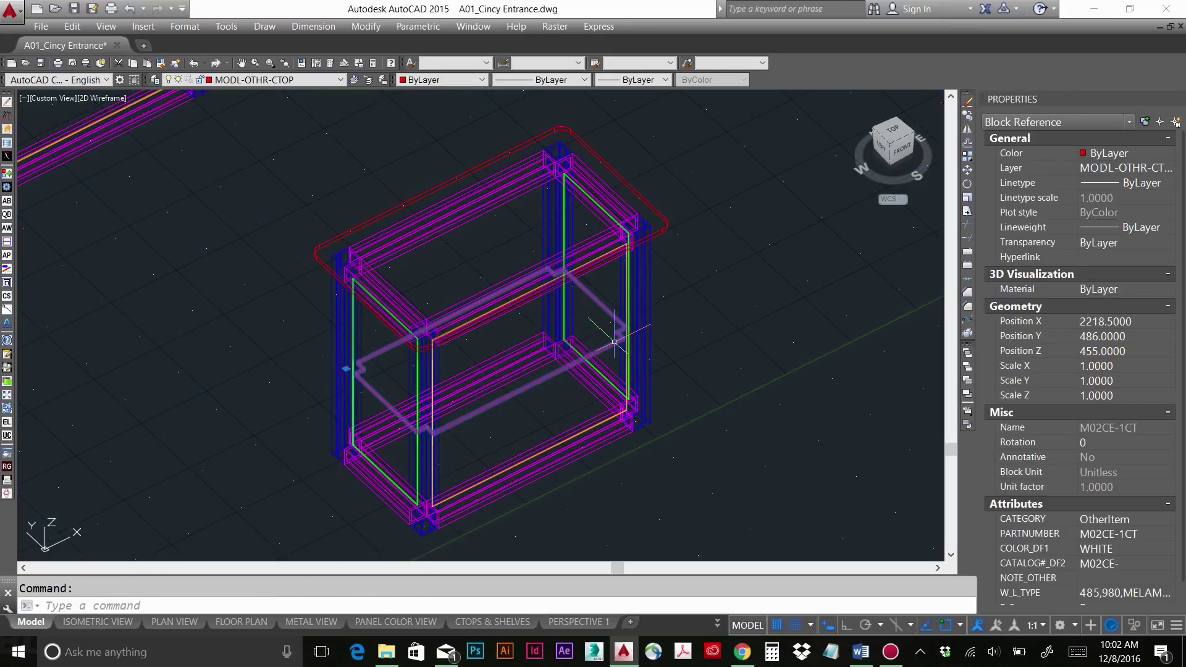
{"action": "key", "text": "Escape"}
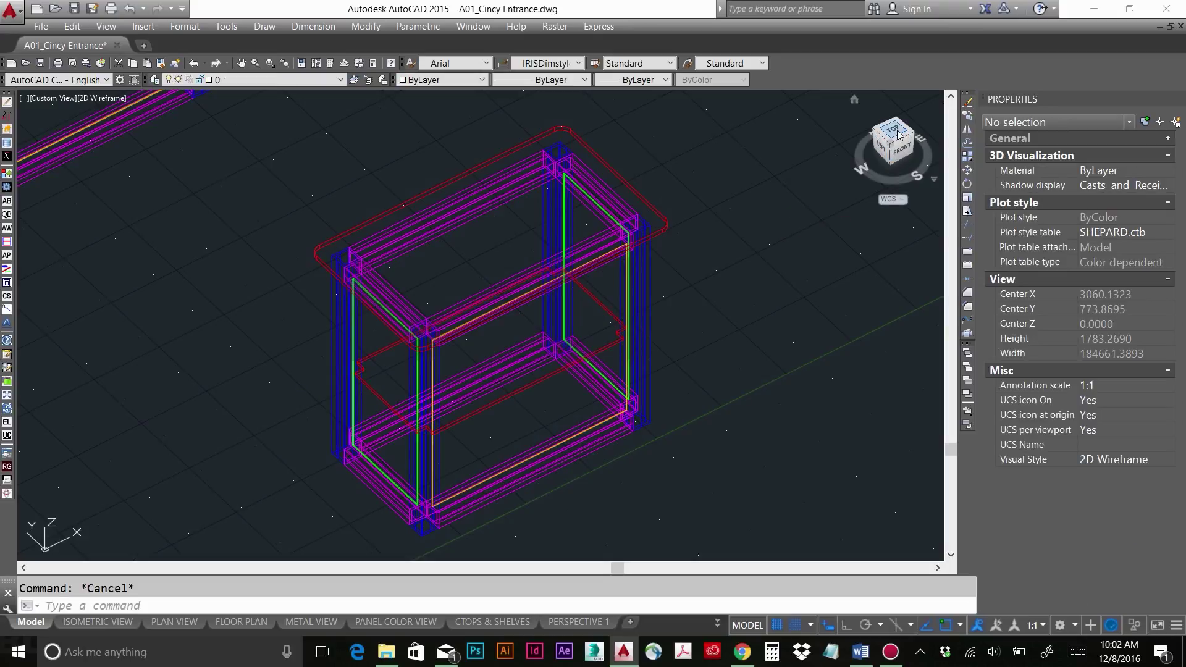
- Inspect the METAL_ACCS attribute of the counter's back-right M1020-1020 upright in top view
{"action": "left_click", "coordinate": [897, 134]}
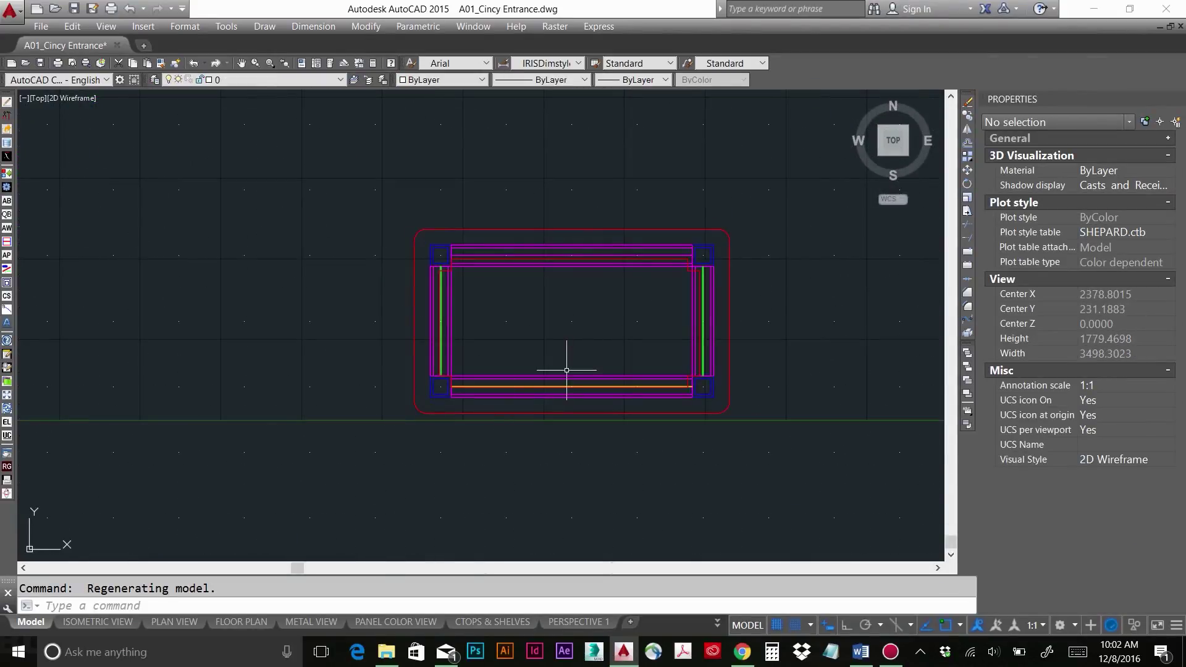
{"action": "middle_click_drag", "start_coordinate": [567, 370], "coordinate": [477, 402]}
{"action": "left_click", "coordinate": [627, 289]}
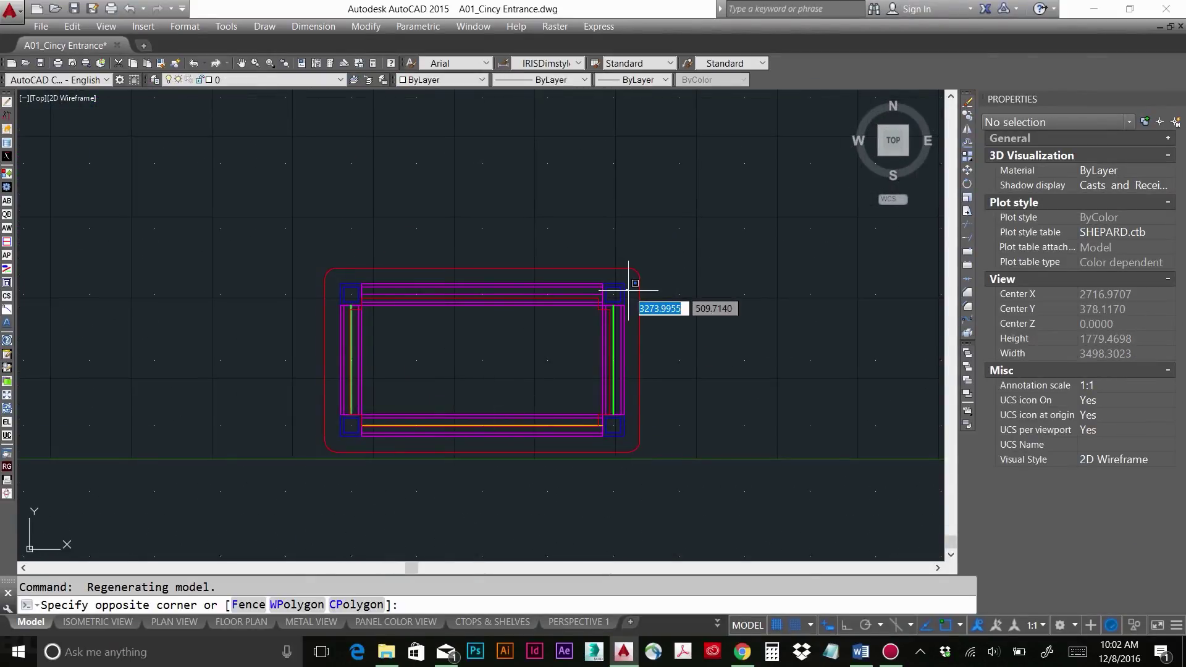
{"action": "left_click", "coordinate": [613, 291]}
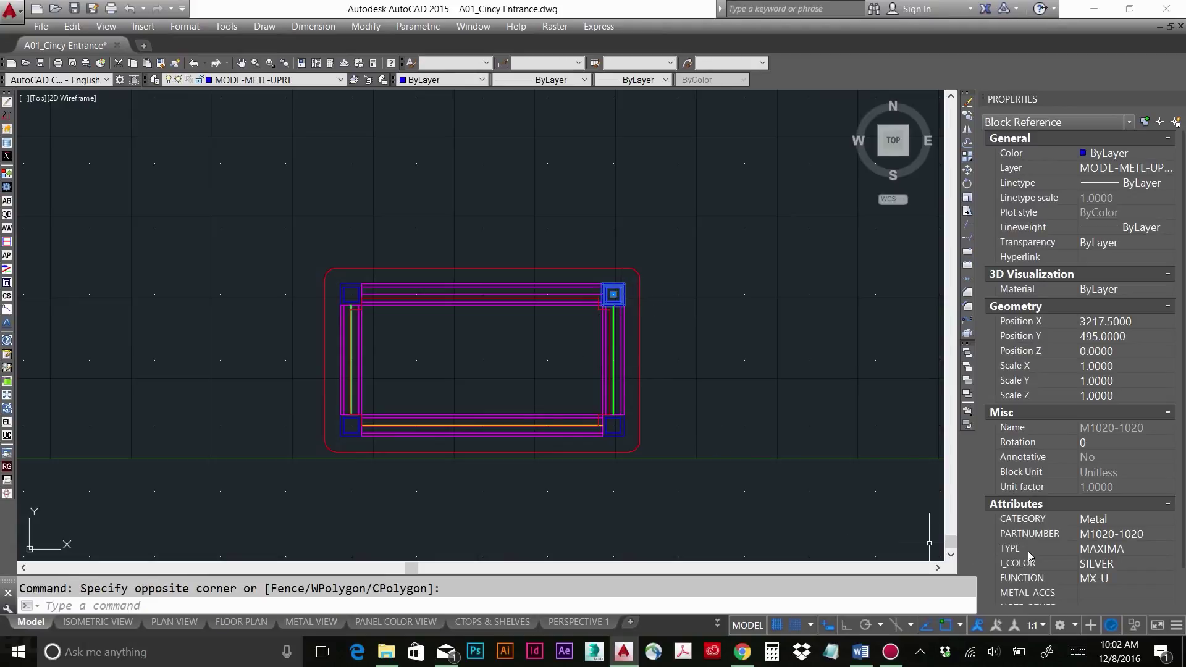
{"action": "scroll", "coordinate": [1029, 556], "scroll_direction": "down", "scroll_amount": 1}
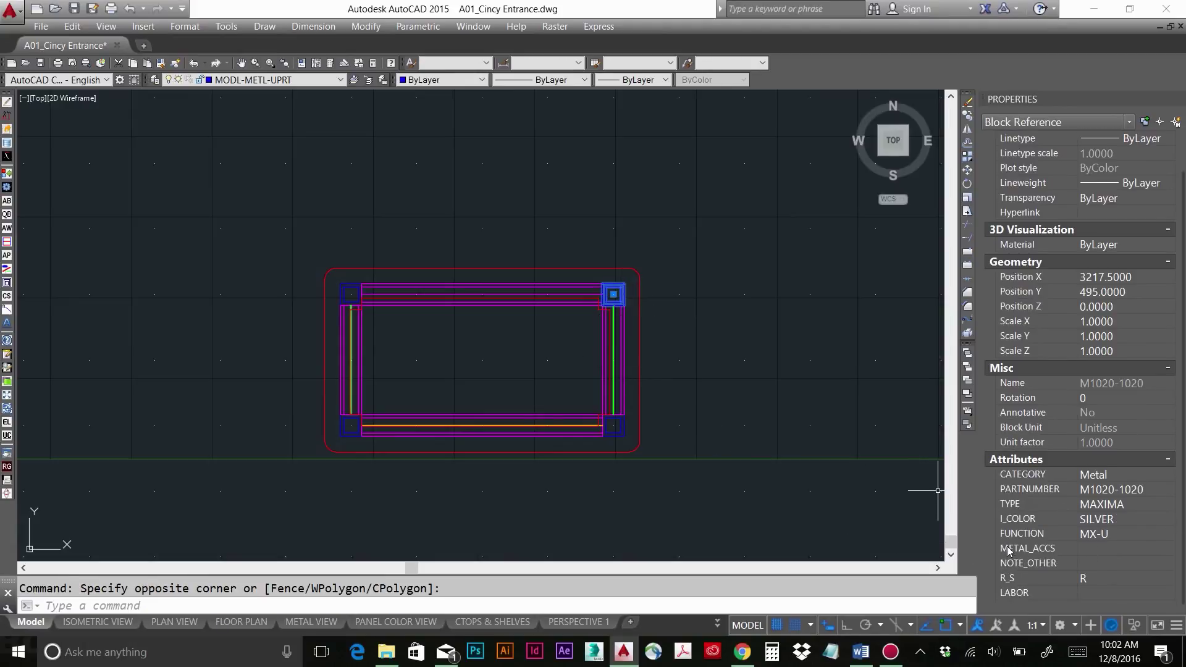
{"action": "left_click", "coordinate": [1114, 548]}
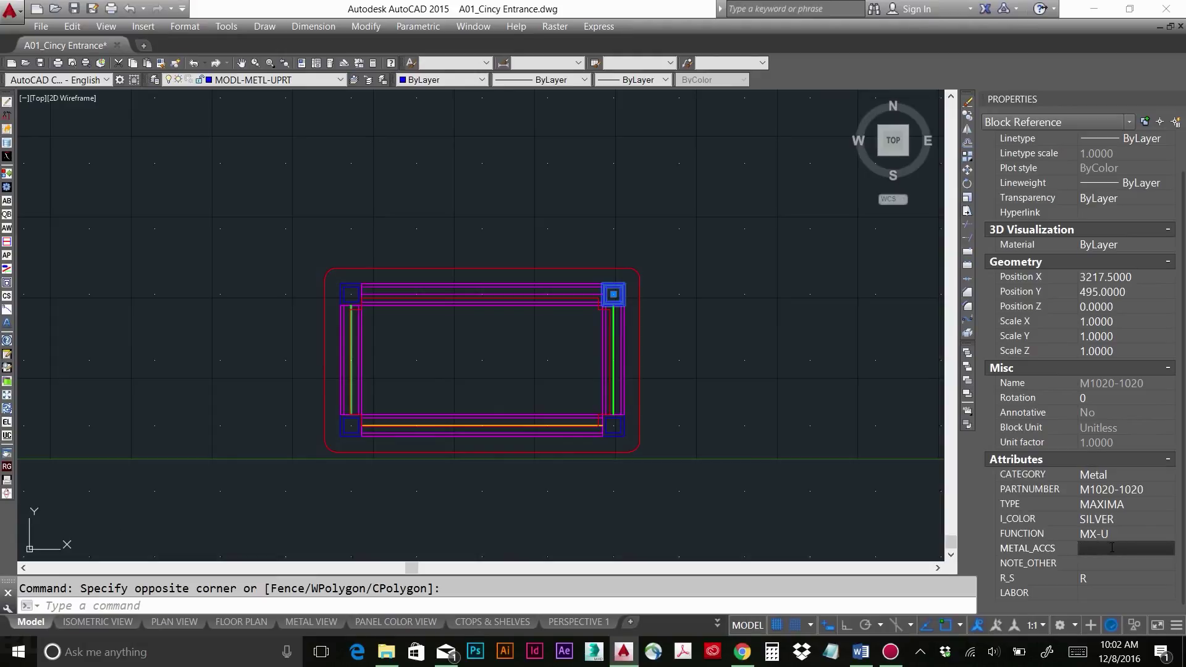
{"action": "key", "text": "Escape"}
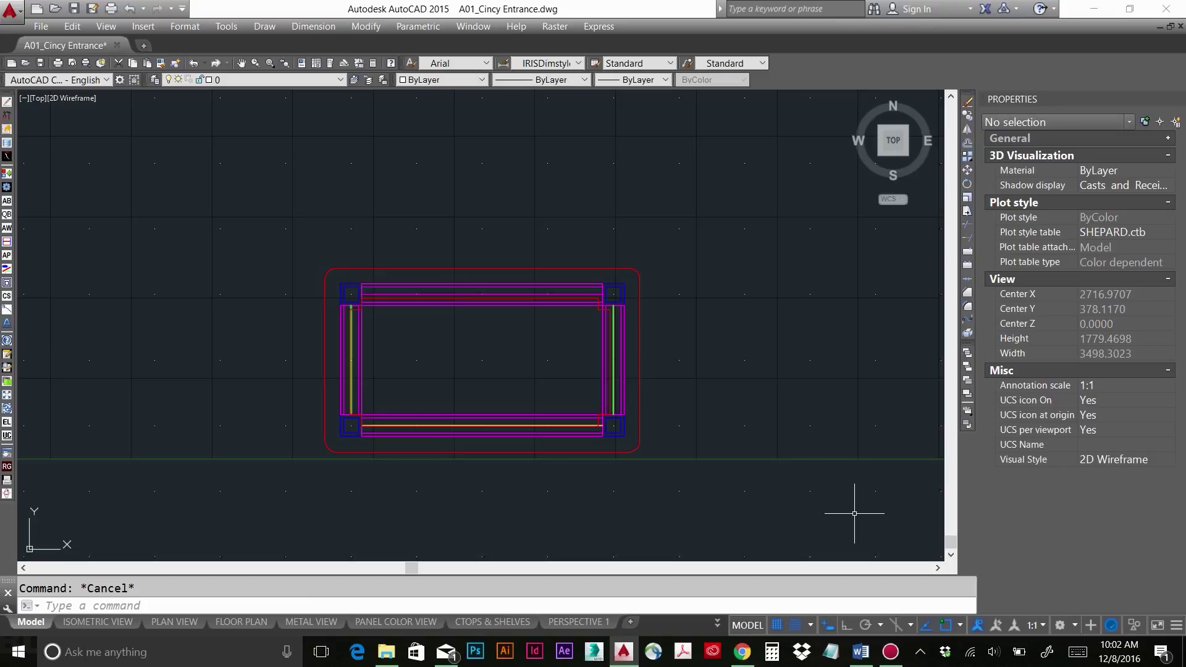
{"action": "left_click", "coordinate": [628, 292]}
{"action": "left_click", "coordinate": [625, 281]}
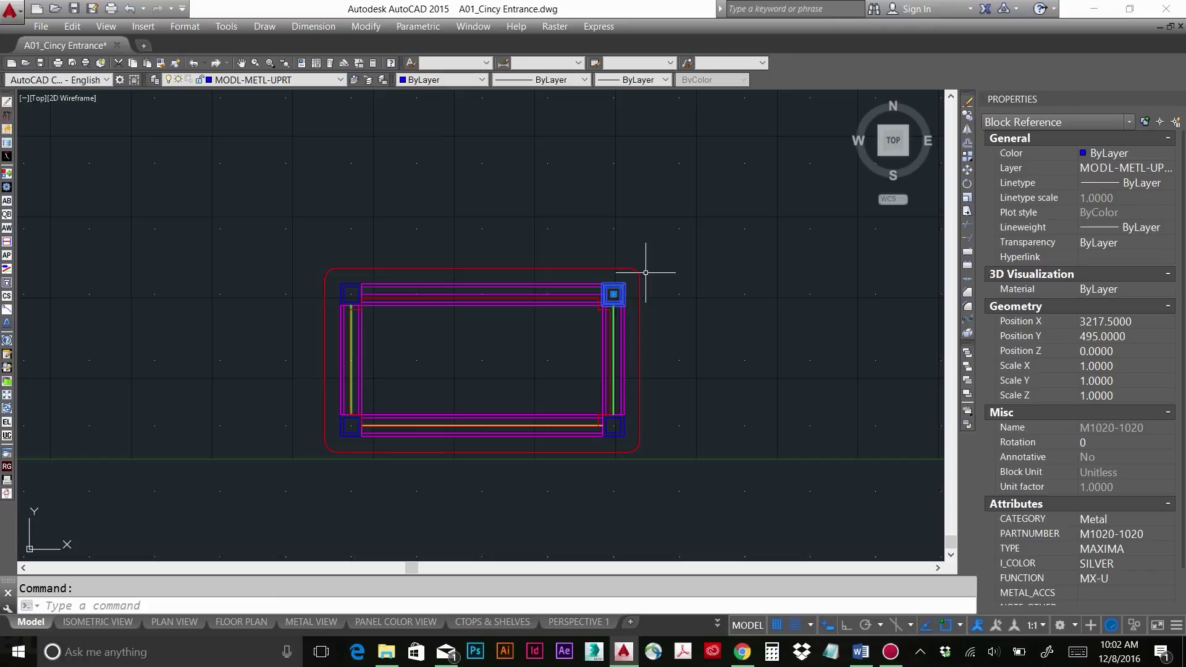
{"action": "key", "text": "Escape"}
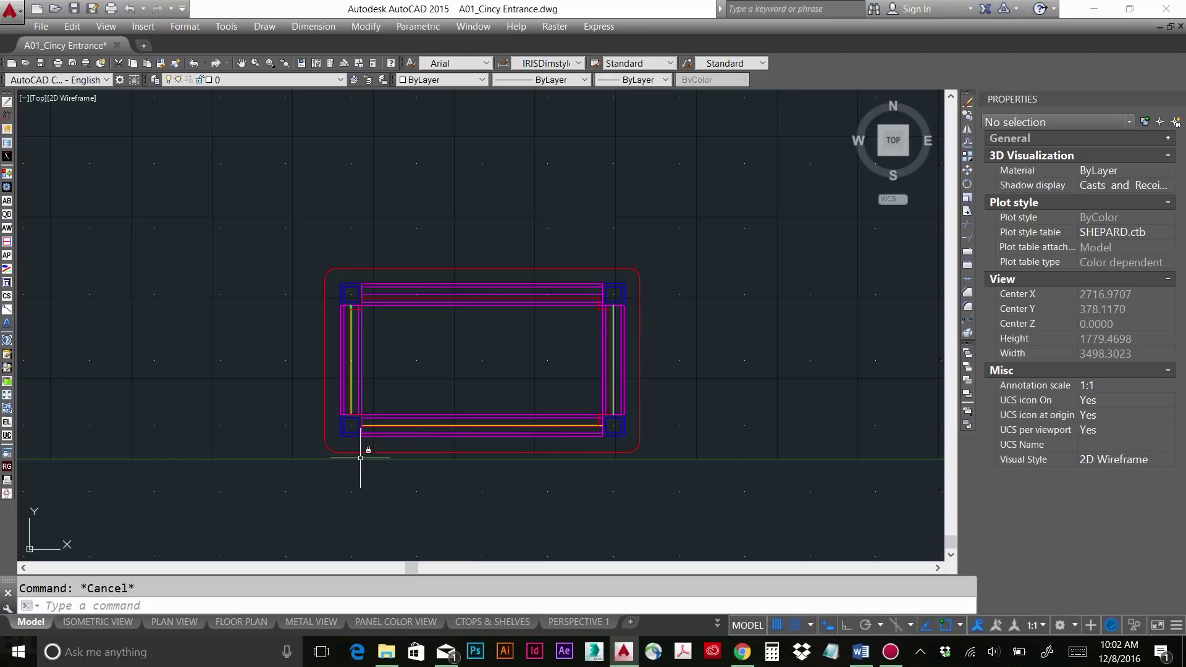
- Start an IRIS Insert of the E203.dwg block from the library's 04-Accessories Octanorm folder
{"action": "type", "text": "IIN"}
{"action": "key", "text": "Return"}
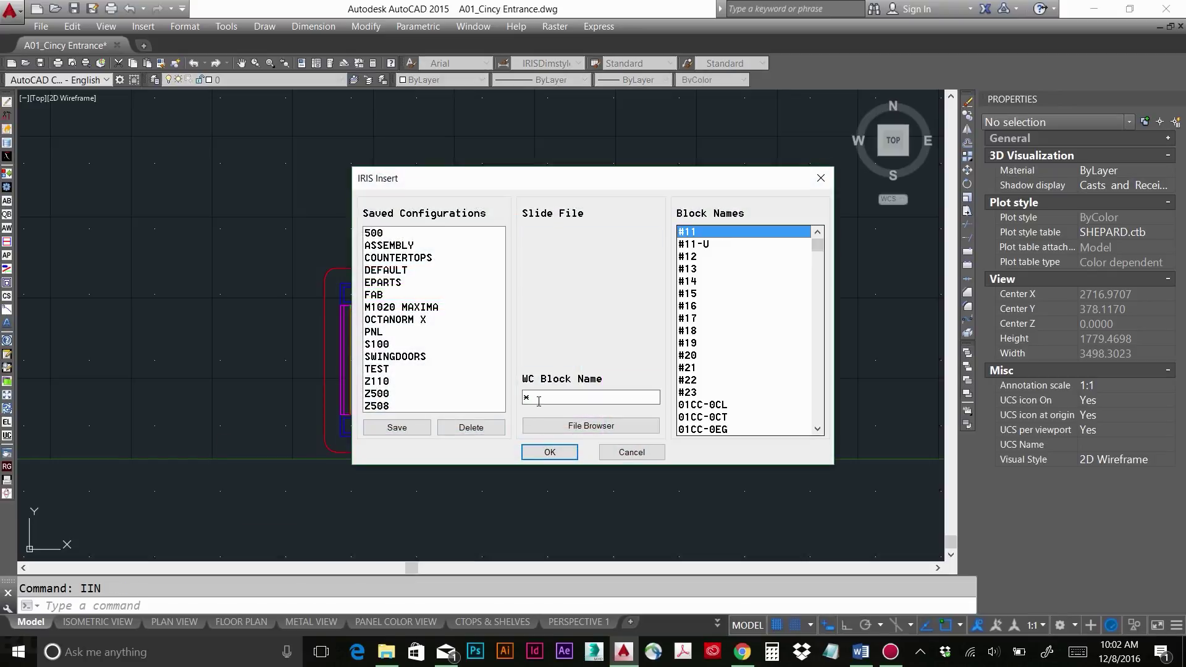
{"action": "left_click", "coordinate": [562, 427]}
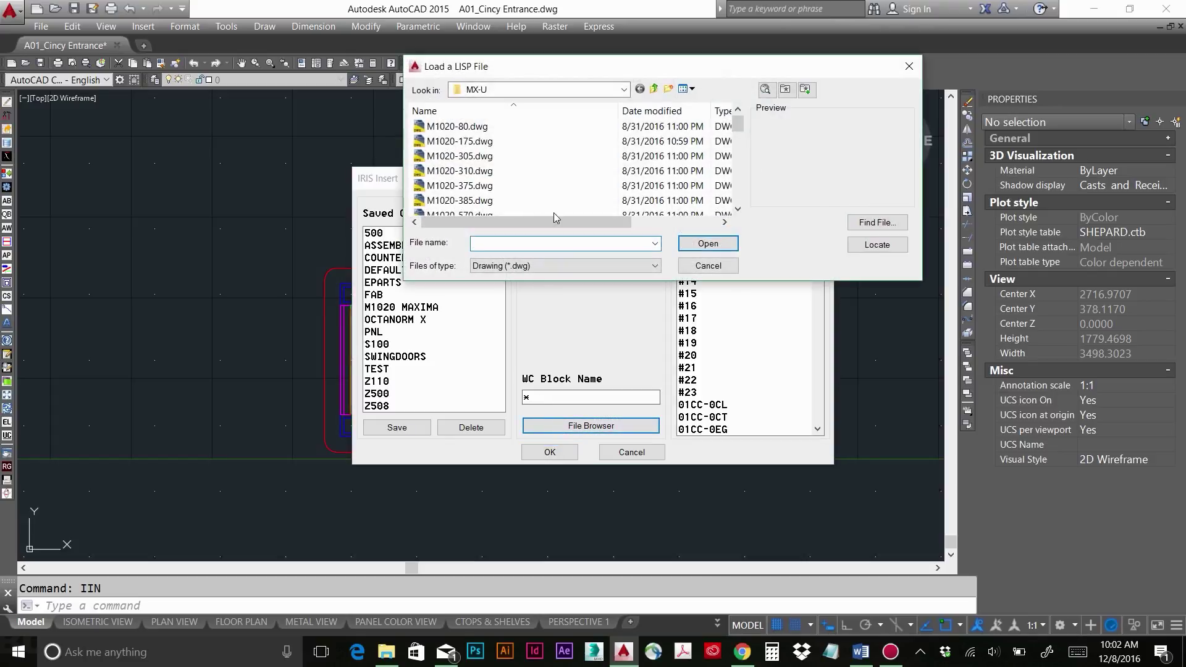
{"action": "left_click", "coordinate": [653, 88]}
{"action": "left_click", "coordinate": [653, 89]}
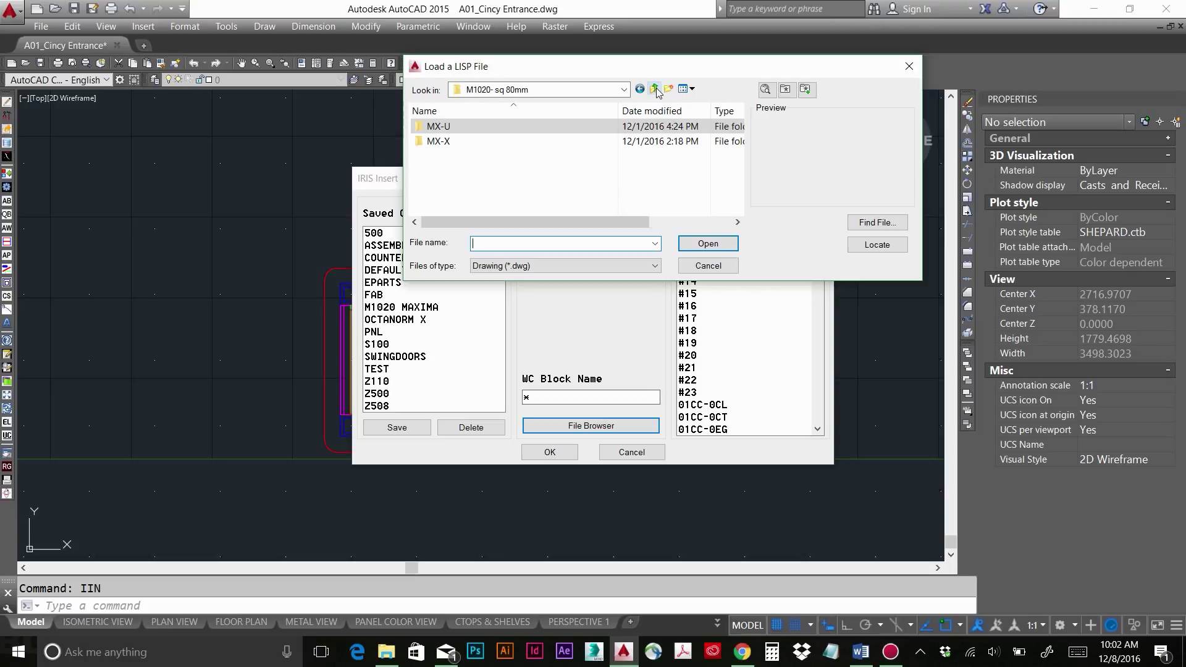
{"action": "left_click", "coordinate": [654, 89]}
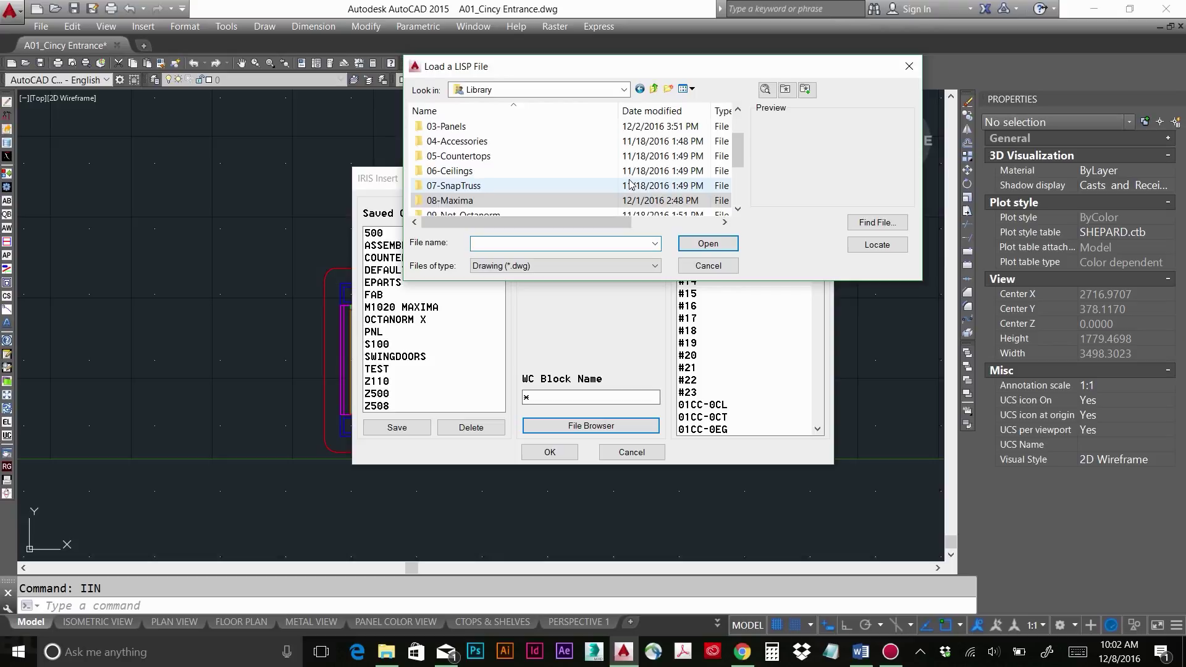
{"action": "left_click", "coordinate": [471, 146]}
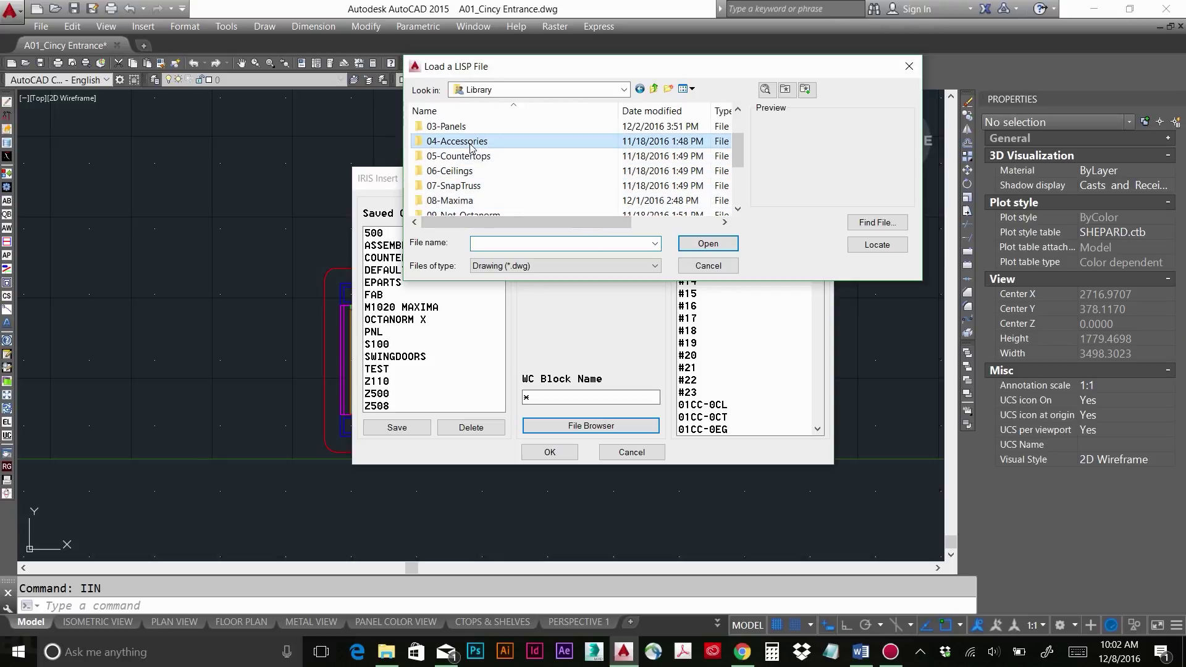
{"action": "double_click", "coordinate": [471, 146]}
{"action": "left_click", "coordinate": [462, 126]}
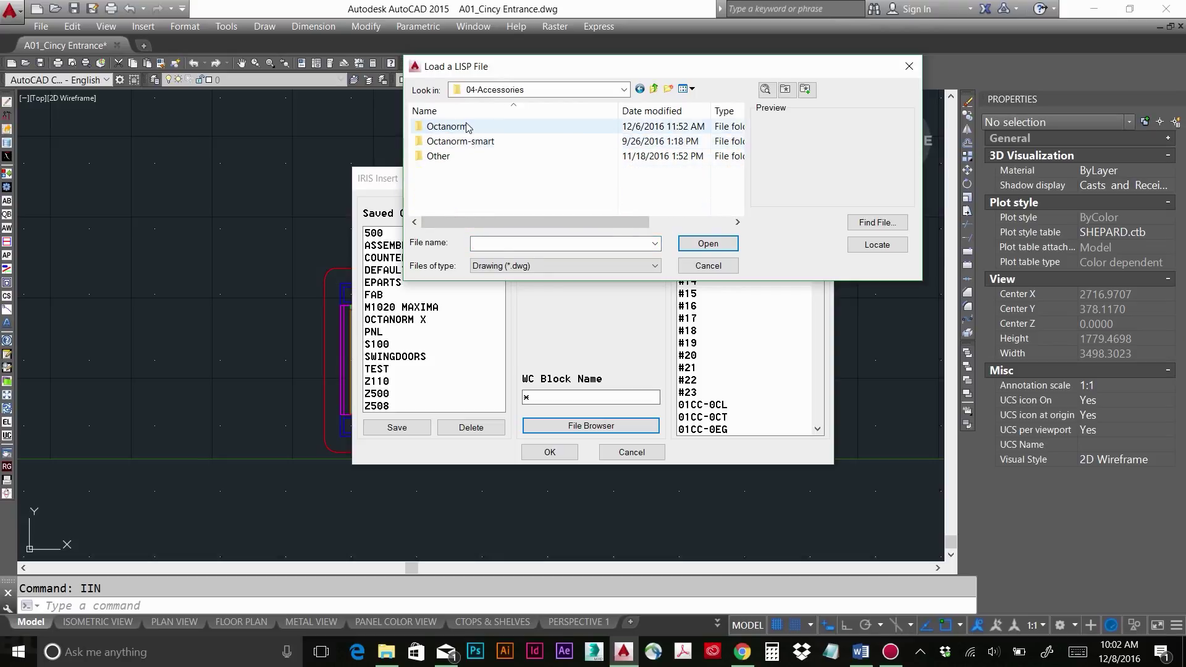
{"action": "double_click", "coordinate": [462, 127]}
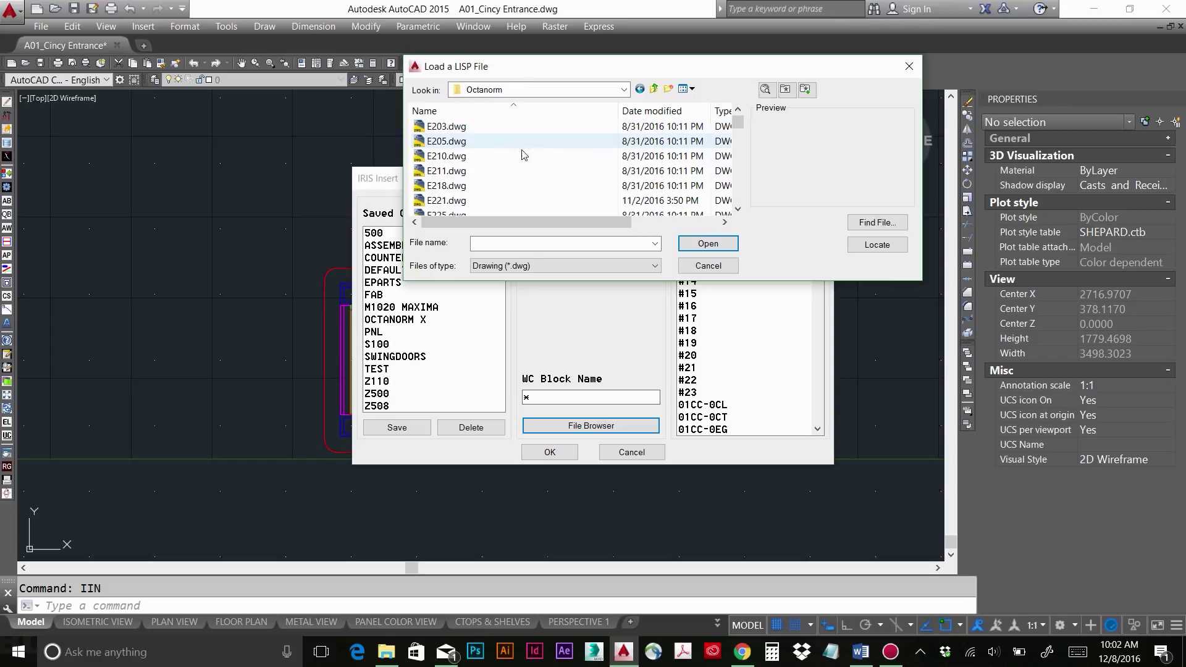
{"action": "left_click", "coordinate": [460, 129]}
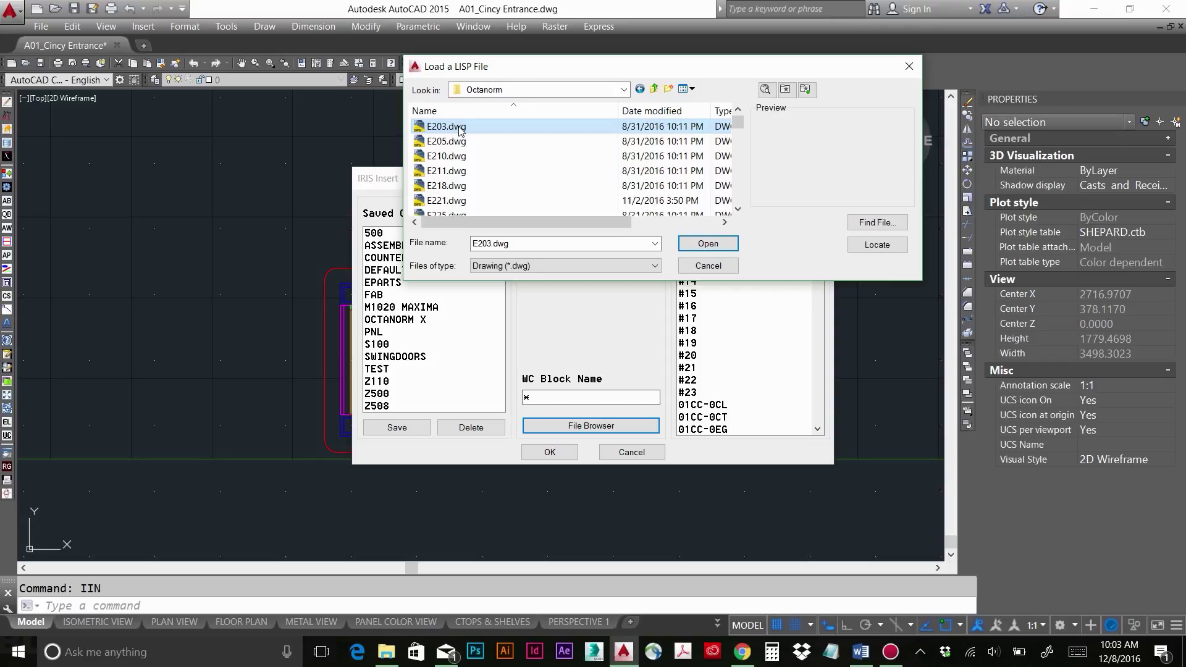
{"action": "double_click", "coordinate": [459, 127]}
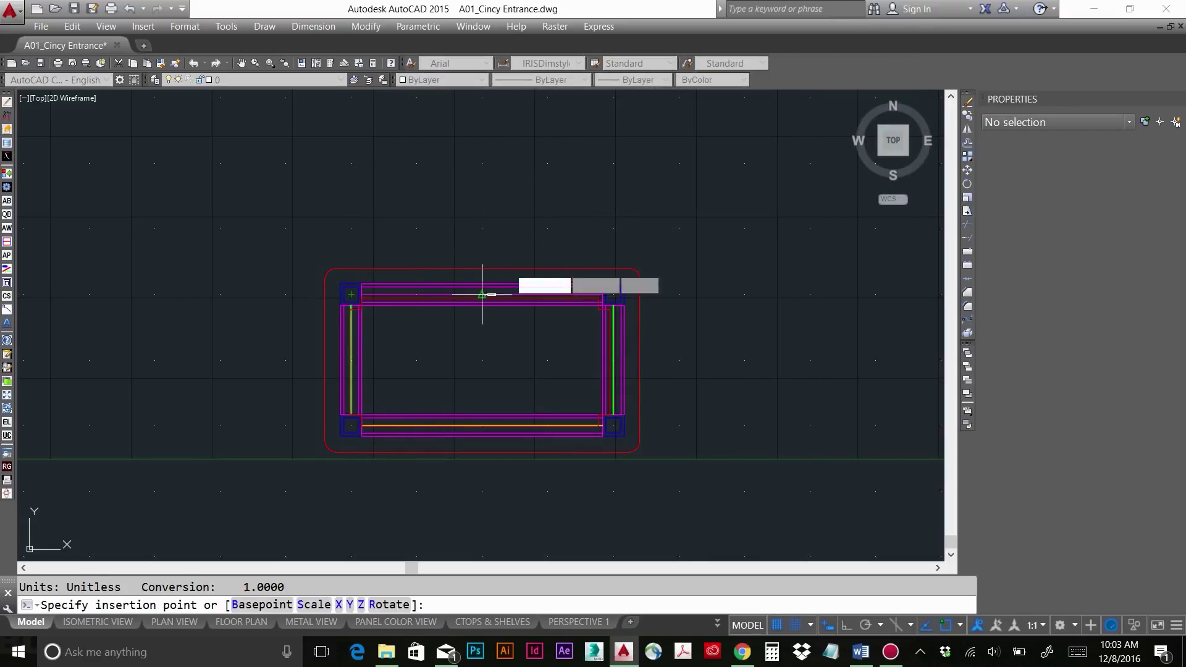
- Place the E203 accessory at the centre of the counter's back-left upright with rotation 0 and object snap off
{"action": "key", "text": "F3"}
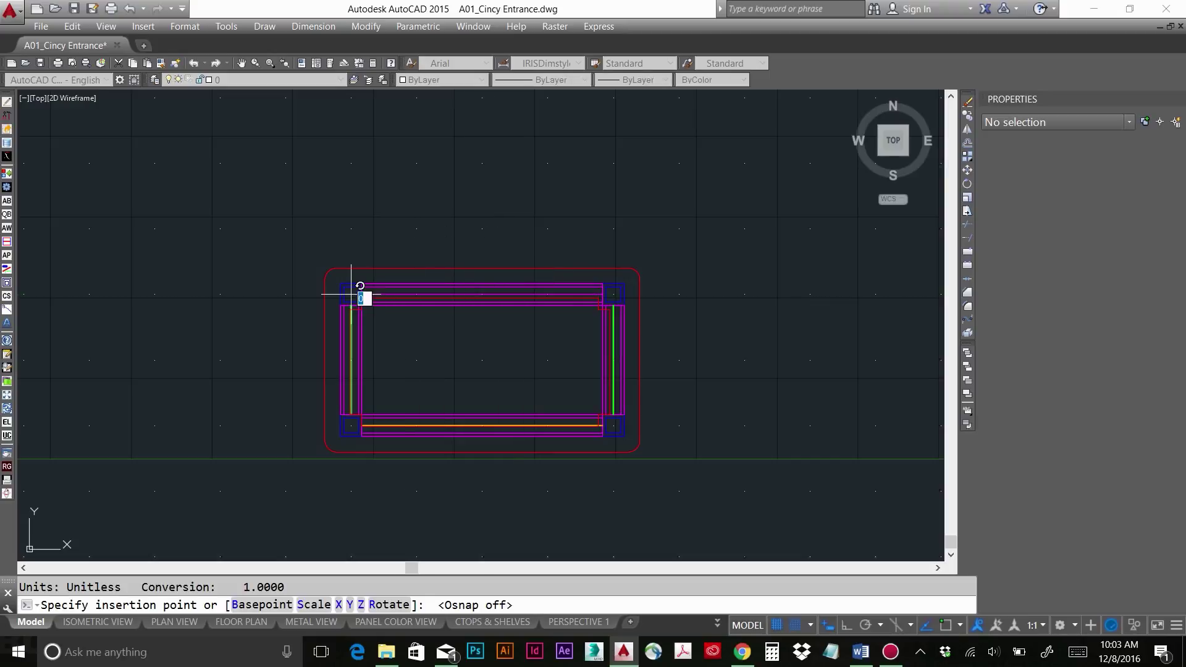
{"action": "left_click", "coordinate": [360, 295]}
{"action": "key", "text": "Return"}
{"action": "scroll", "coordinate": [349, 297], "scroll_direction": "up", "scroll_amount": 6}
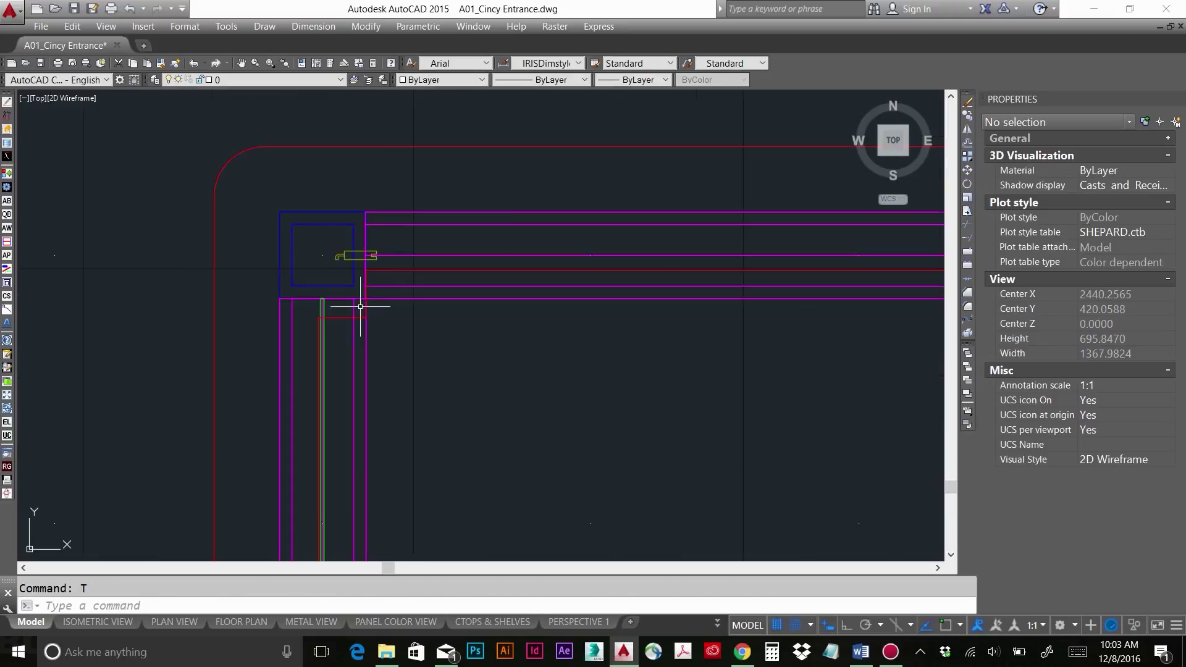
{"action": "left_click", "coordinate": [328, 224]}
{"action": "left_click", "coordinate": [312, 207]}
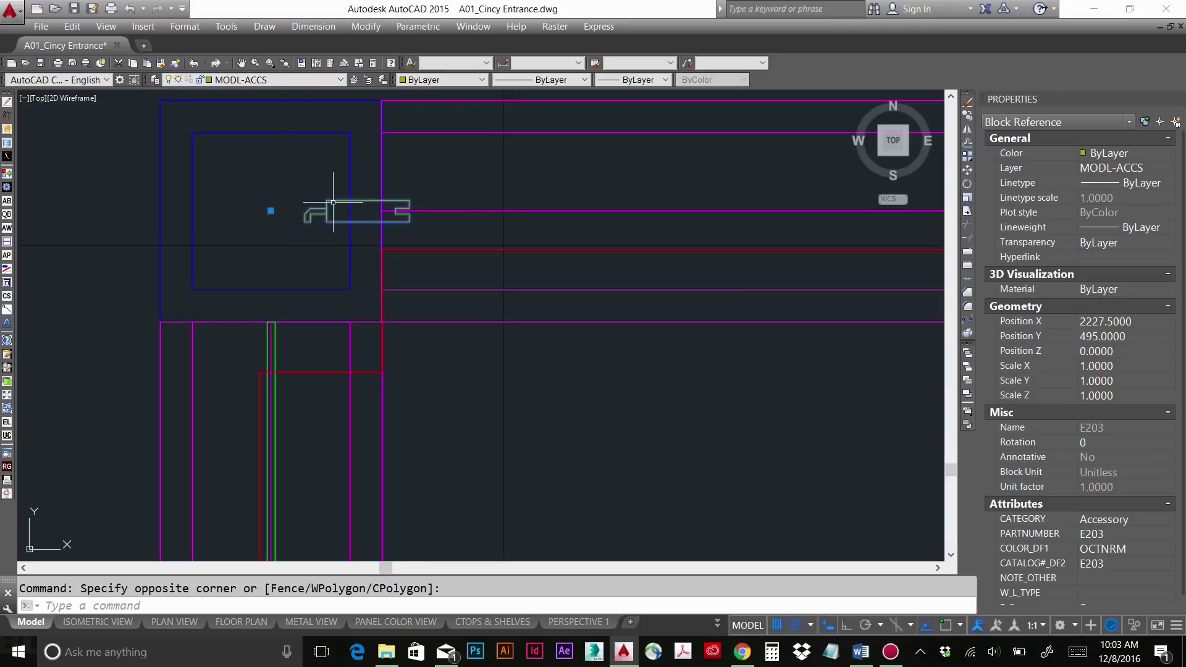
{"action": "key", "text": "Escape"}
{"action": "left_click", "coordinate": [331, 179]}
{"action": "left_click", "coordinate": [276, 252]}
{"action": "key", "text": "Escape"}
- Copy the E203 accessory from the centre of the counter's back-left upright to the centre of its front-left upright
{"action": "left_click", "coordinate": [338, 178]}
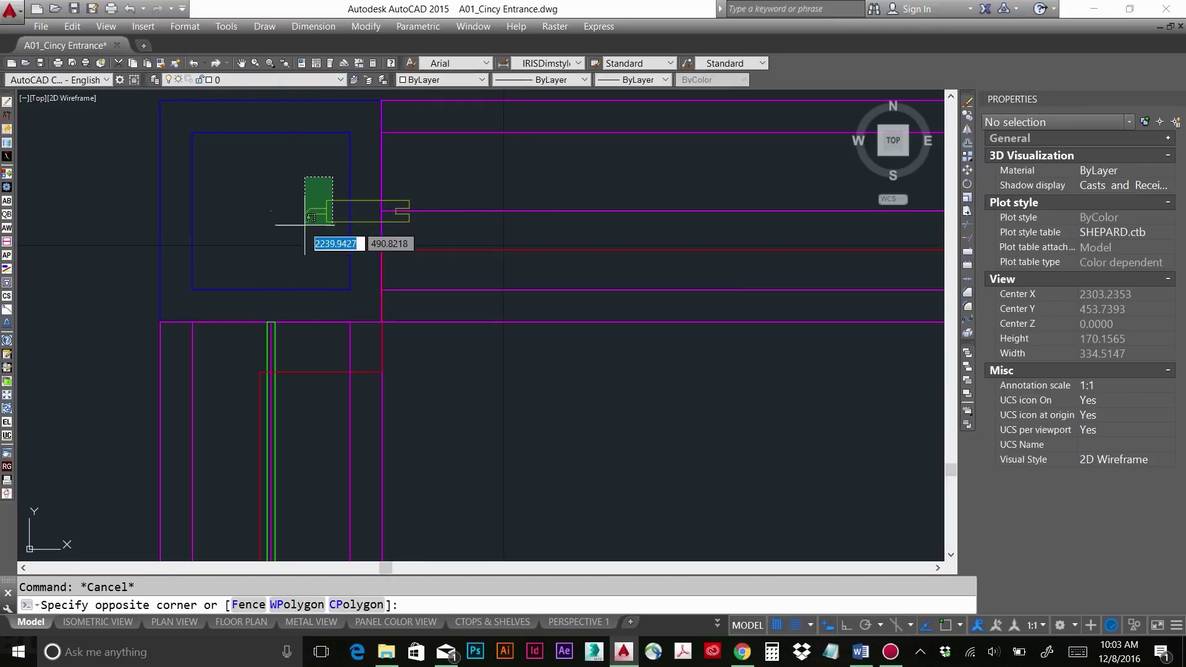
{"action": "left_click", "coordinate": [275, 254]}
{"action": "type", "text": "CO"}
{"action": "key", "text": "Return"}
{"action": "left_click", "coordinate": [272, 208]}
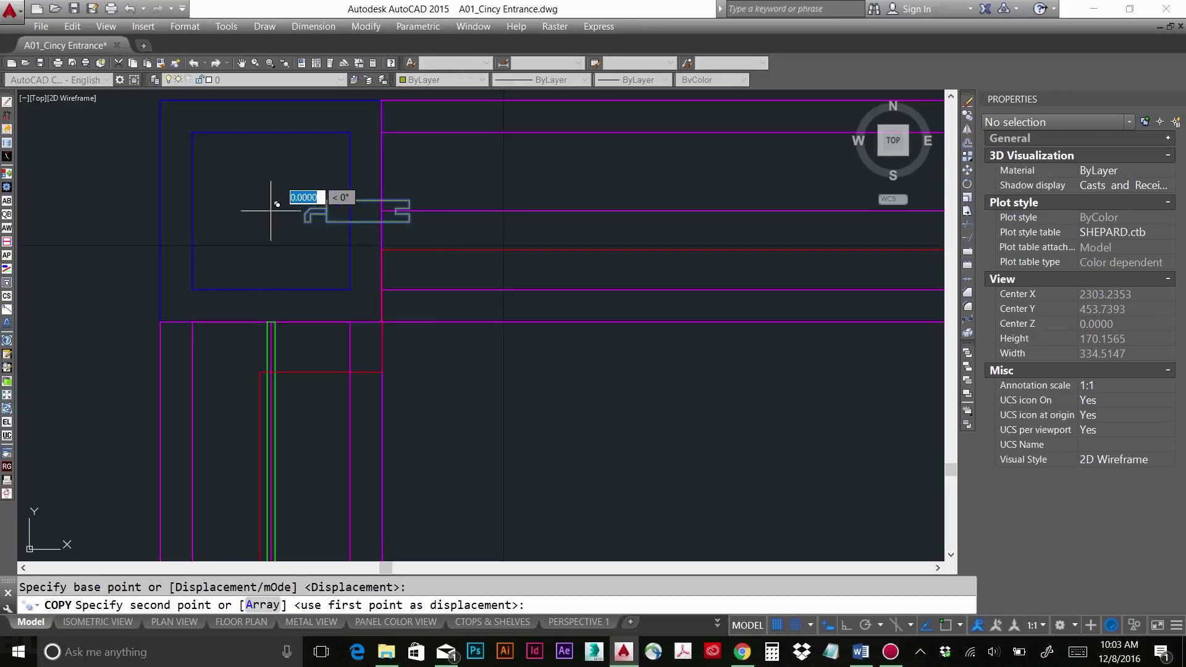
{"action": "scroll", "coordinate": [416, 175], "scroll_direction": "down", "scroll_amount": 5}
{"action": "left_click", "coordinate": [430, 514]}
{"action": "key", "text": "Escape"}
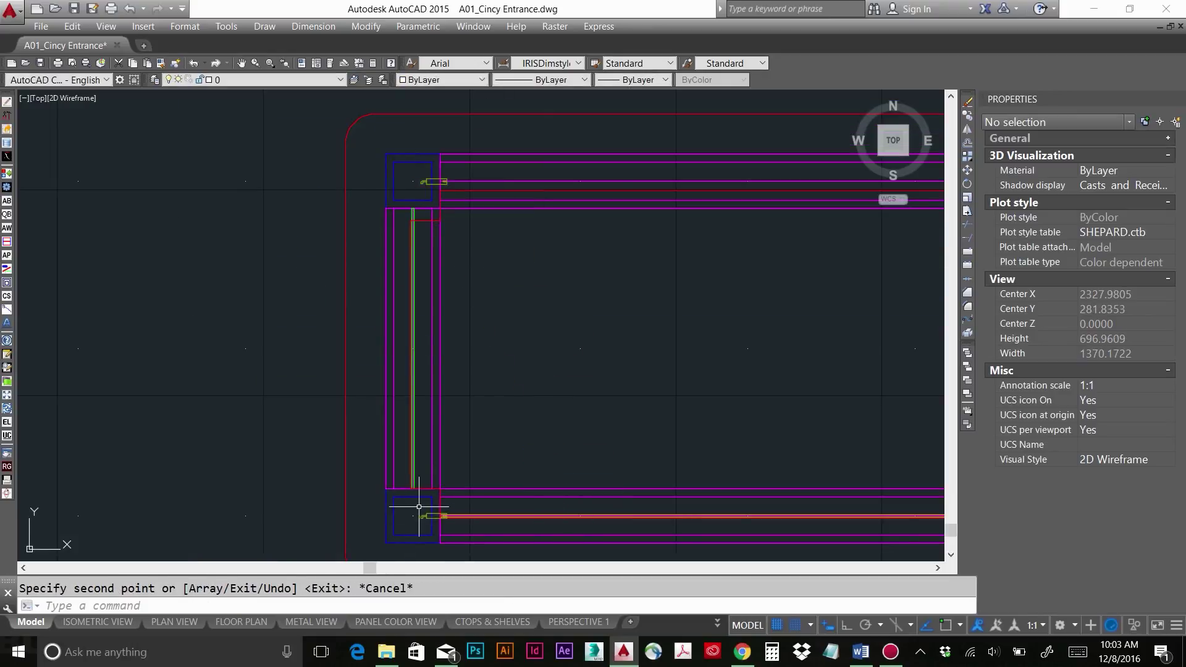
- Mirror both left-hand E203 accessories about the counter's front-to-back centreline onto the right uprights, keeping the source objects
{"action": "left_click", "coordinate": [430, 514]}
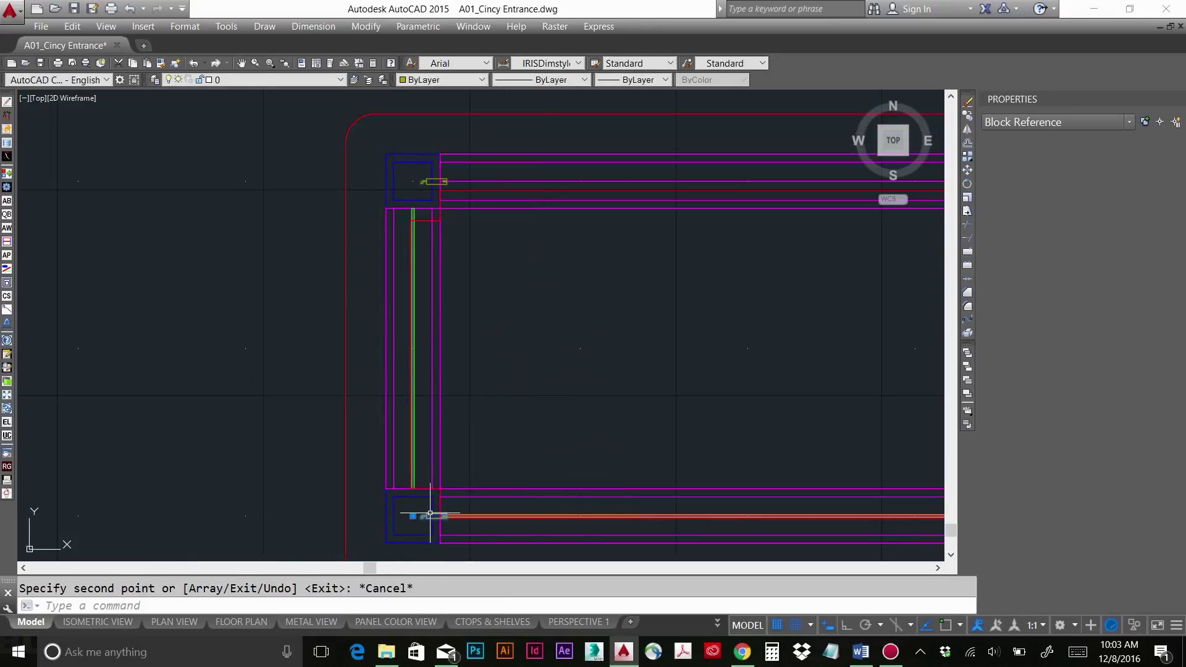
{"action": "left_click", "coordinate": [424, 181]}
{"action": "scroll", "coordinate": [573, 293], "scroll_direction": "down", "scroll_amount": 4}
{"action": "type", "text": "mi"}
{"action": "key", "text": "Return"}
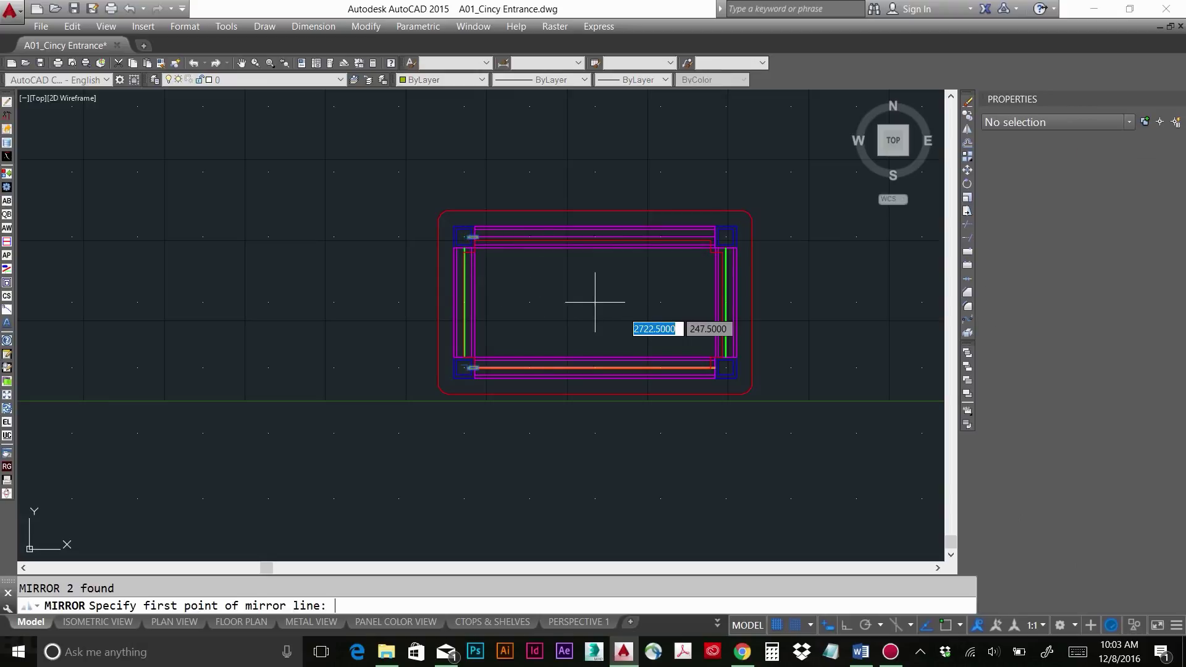
{"action": "left_click", "coordinate": [596, 301]}
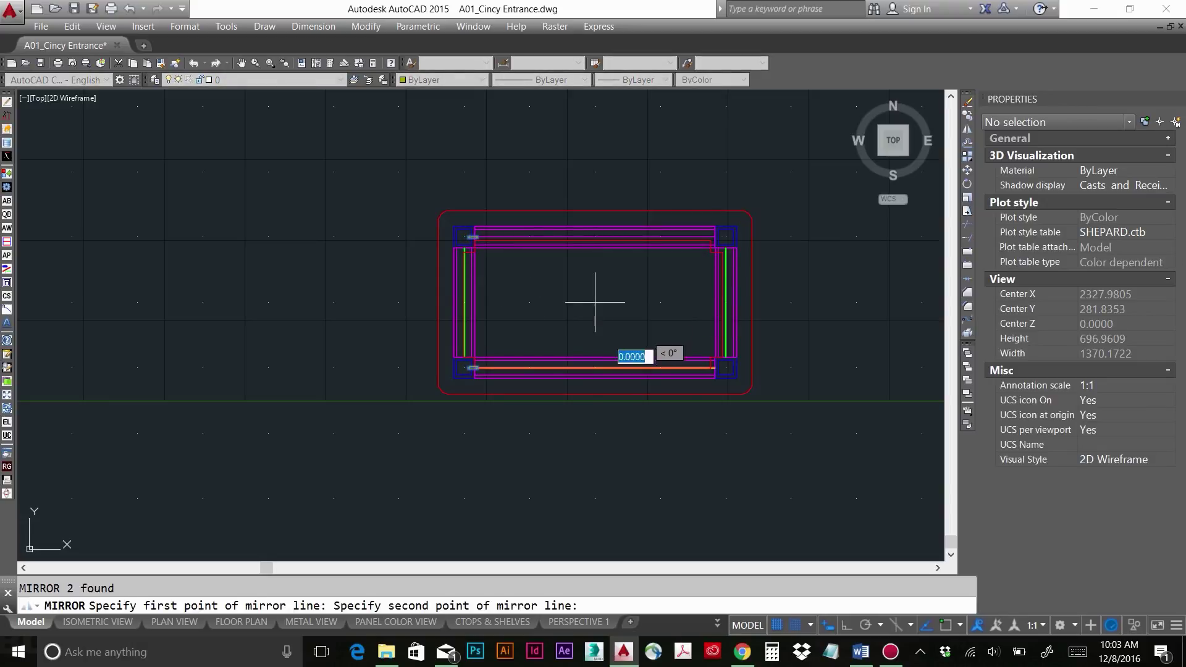
{"action": "left_click", "coordinate": [587, 384]}
{"action": "scroll", "coordinate": [482, 257], "scroll_direction": "down", "scroll_amount": 1}
{"action": "scroll", "coordinate": [517, 405], "scroll_direction": "up", "scroll_amount": 1}
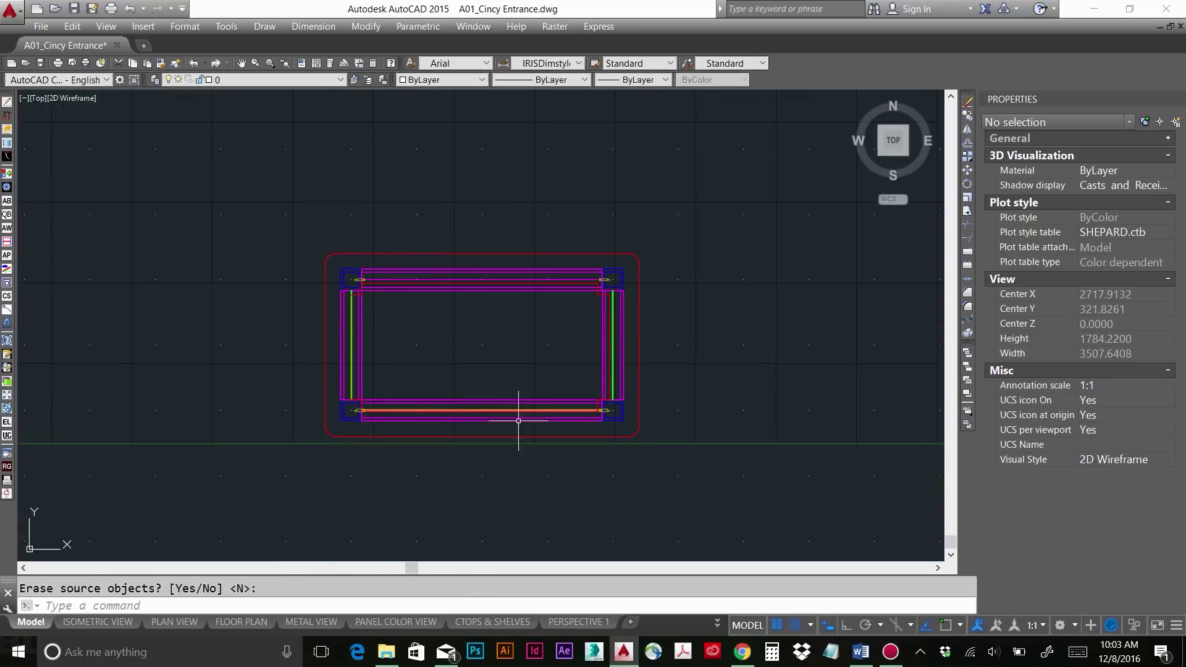
{"action": "middle_click_drag", "start_coordinate": [517, 405], "coordinate": [391, 291], "text": "shift"}
{"action": "key", "text": "Return"}
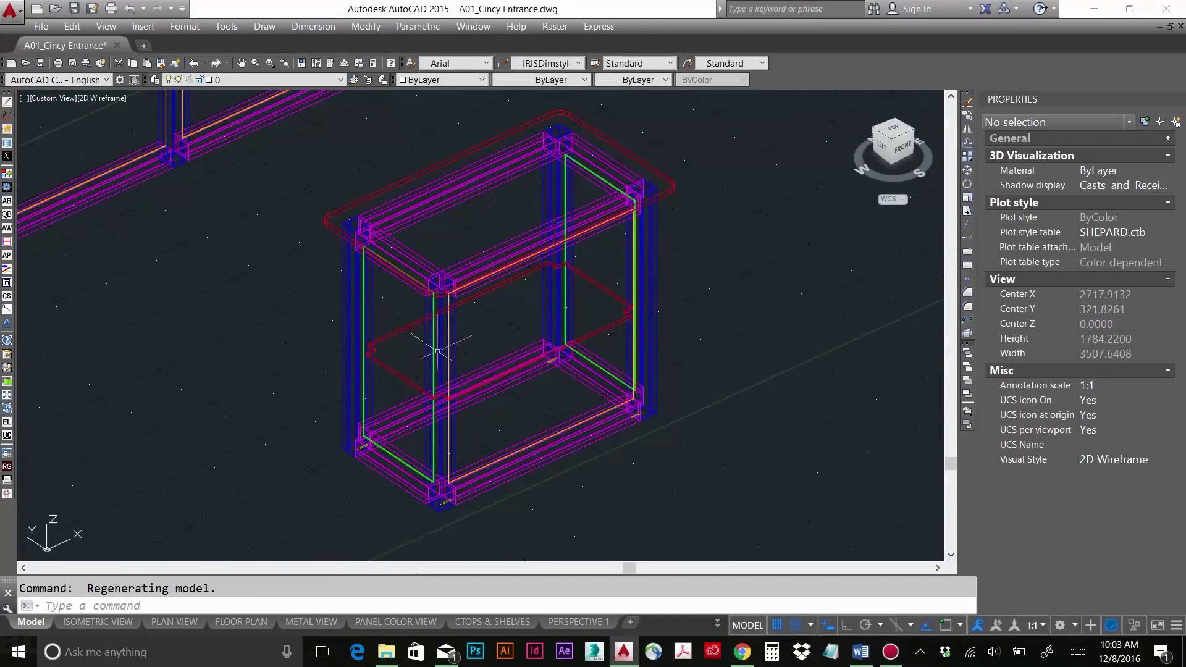
- Save the drawing and turn snap mode off
{"action": "scroll", "coordinate": [560, 317], "scroll_direction": "down", "scroll_amount": 2}
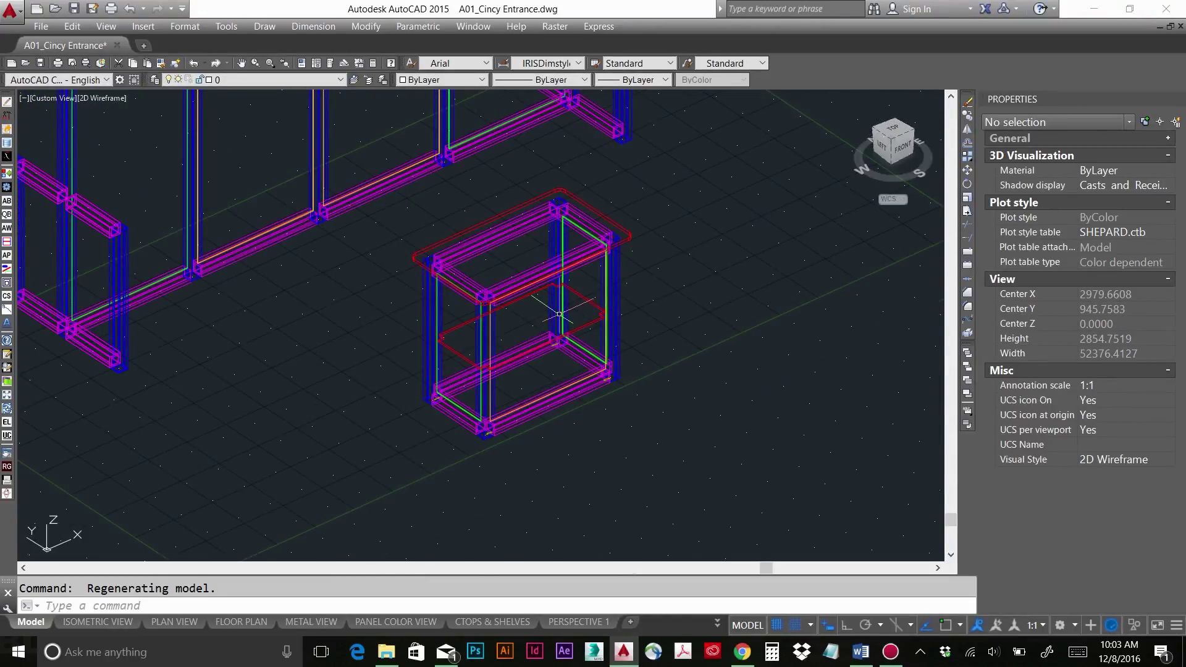
{"action": "key", "text": "ctrl+s"}
{"action": "mouse_move", "coordinate": [560, 315]}
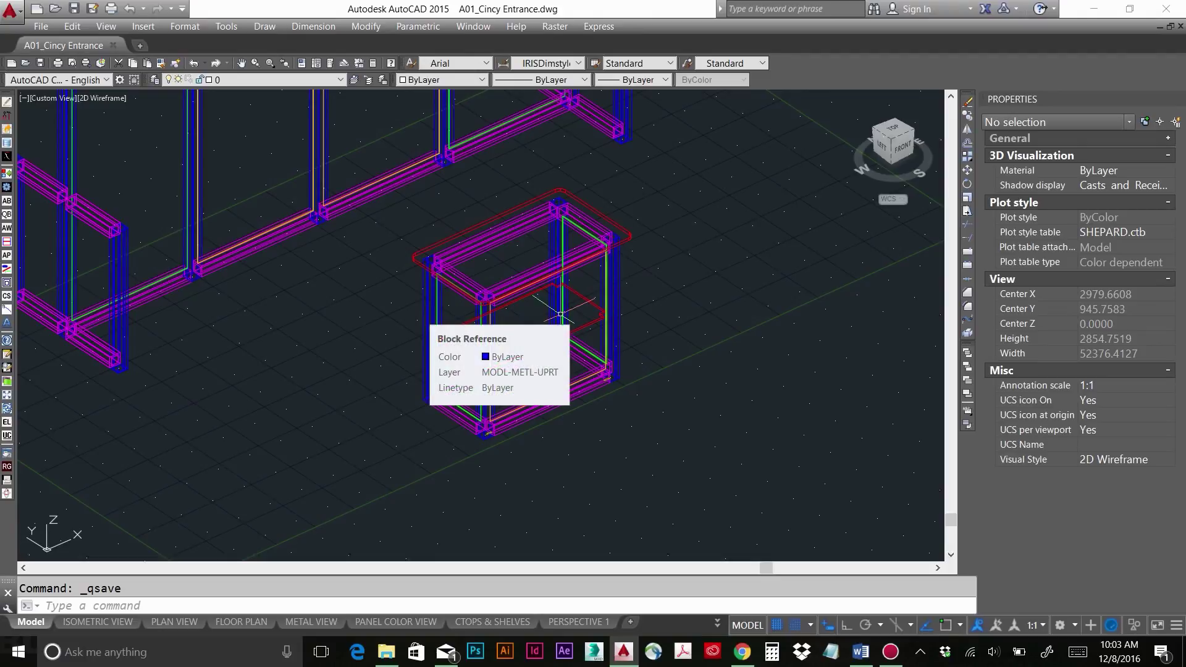
{"action": "key", "text": "F9"}
- Review the whole entrance and counter in the Realistic visual style and return to 2D Wireframe
{"action": "scroll", "coordinate": [464, 300], "scroll_direction": "down", "scroll_amount": 2}
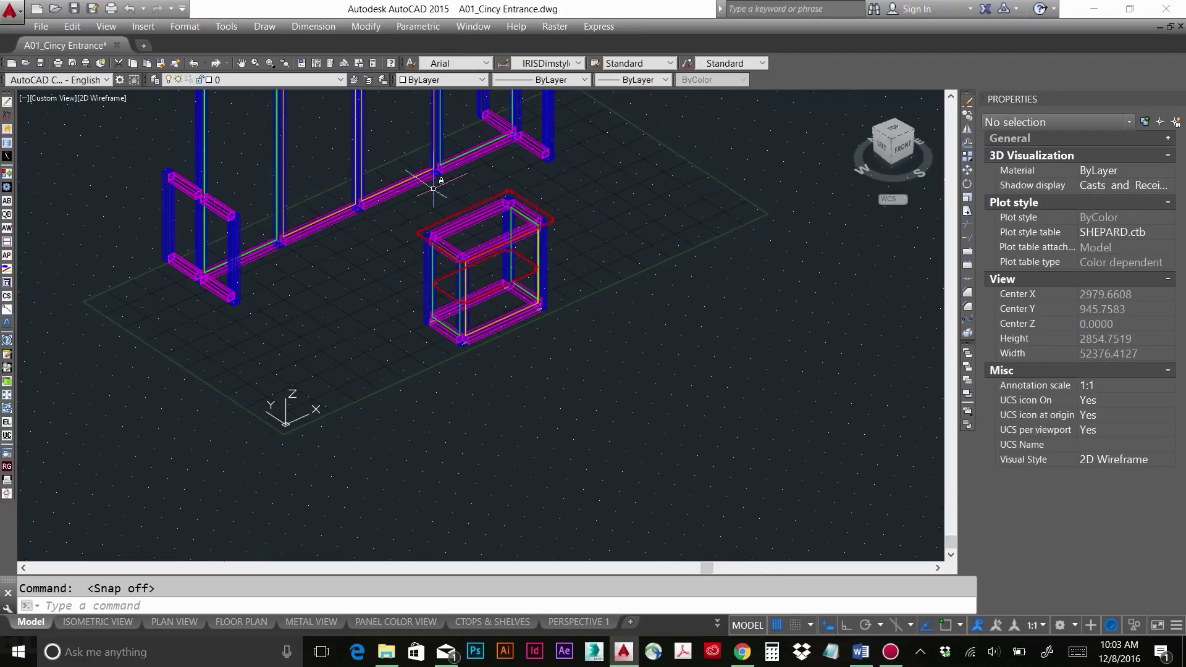
{"action": "middle_click_drag", "start_coordinate": [464, 300], "coordinate": [490, 212]}
{"action": "scroll", "coordinate": [490, 213], "scroll_direction": "down", "scroll_amount": 3}
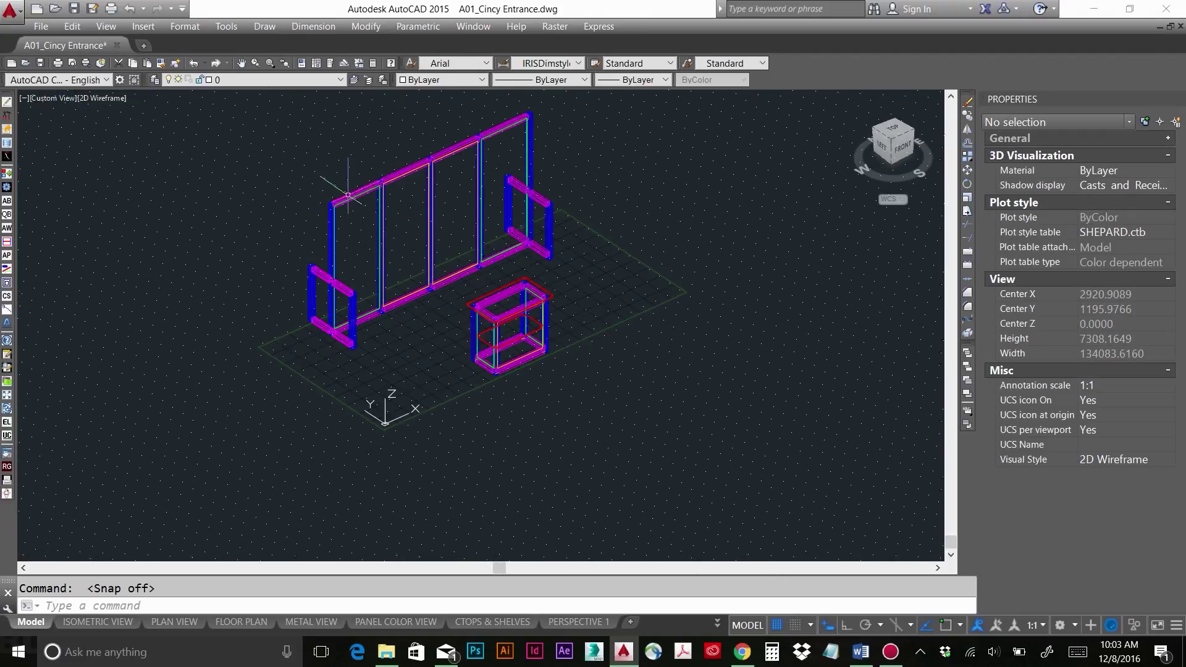
{"action": "scroll", "coordinate": [326, 255], "scroll_direction": "up", "scroll_amount": 3}
{"action": "middle_click_drag", "start_coordinate": [272, 231], "coordinate": [247, 206]}
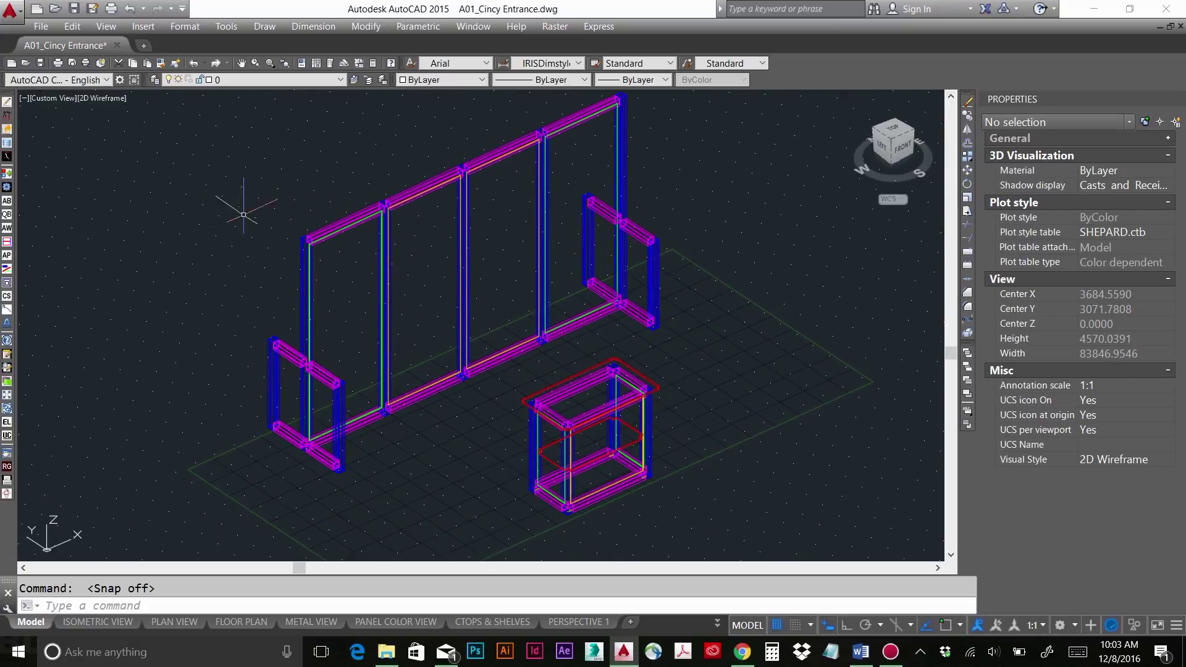
{"action": "left_click", "coordinate": [101, 98]}
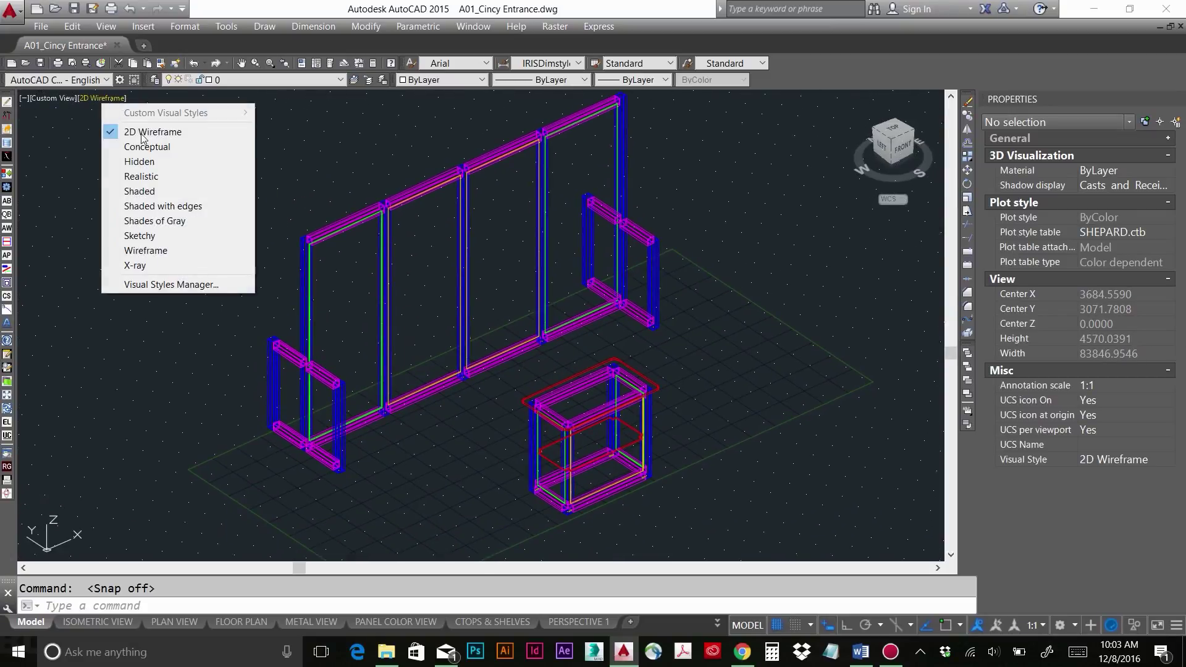
{"action": "left_click", "coordinate": [144, 176]}
{"action": "mouse_move", "coordinate": [384, 333]}
{"action": "middle_mouse_down", "text": "shift"}
{"action": "mouse_move", "coordinate": [283, 298]}
{"action": "mouse_move", "coordinate": [185, 305]}
{"action": "mouse_move", "coordinate": [100, 342]}
{"action": "mouse_move", "coordinate": [66, 328]}
{"action": "mouse_move", "coordinate": [78, 320]}
{"action": "mouse_move", "coordinate": [193, 377]}
{"action": "mouse_move", "coordinate": [428, 400]}
{"action": "mouse_move", "coordinate": [392, 397]}
{"action": "mouse_move", "coordinate": [366, 376]}
{"action": "mouse_move", "coordinate": [370, 352]}
{"action": "middle_mouse_up", "text": "shift"}
{"action": "left_click", "coordinate": [92, 98]}
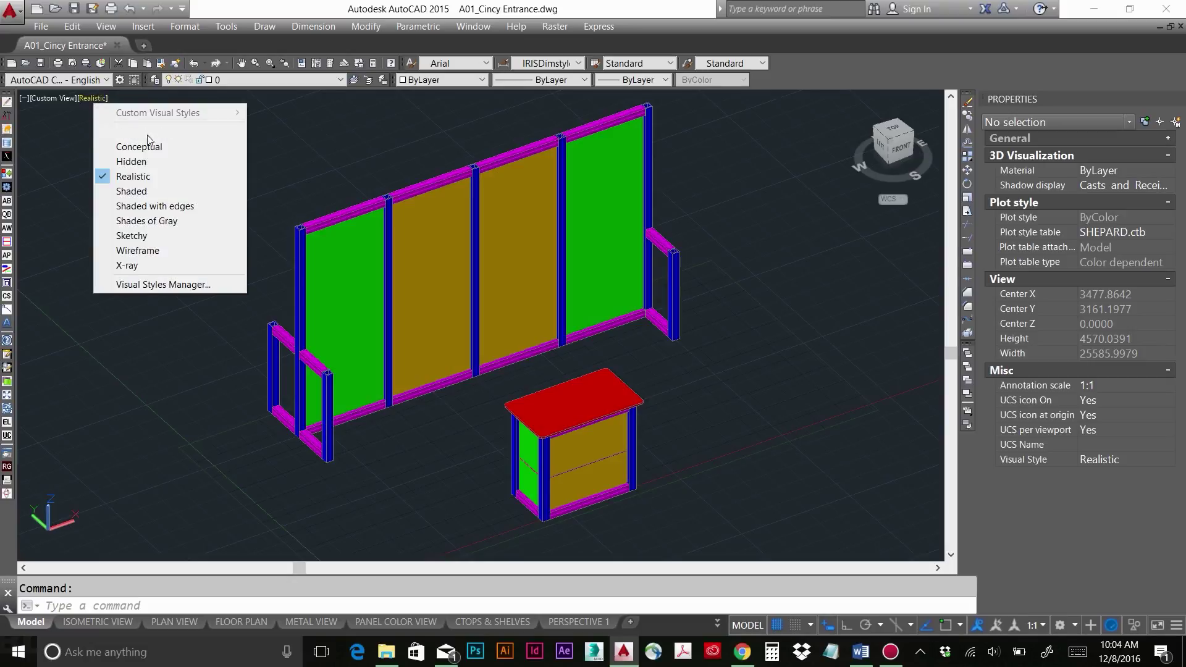
{"action": "left_click", "coordinate": [157, 133]}
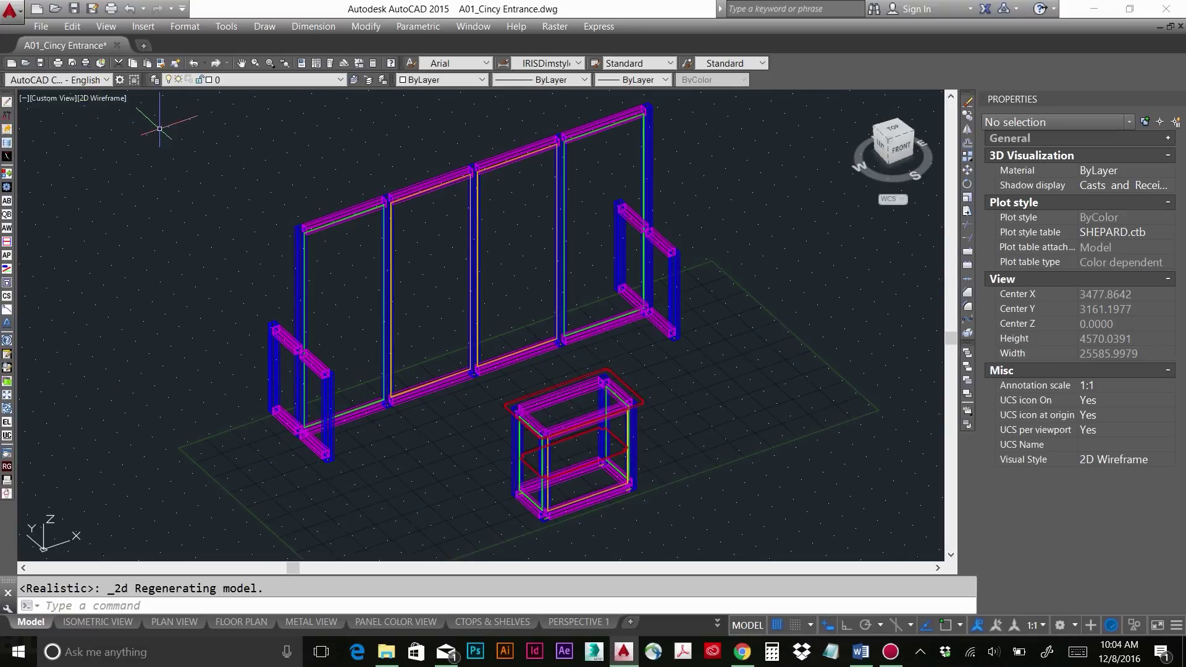
{"action": "key", "text": "F9"}
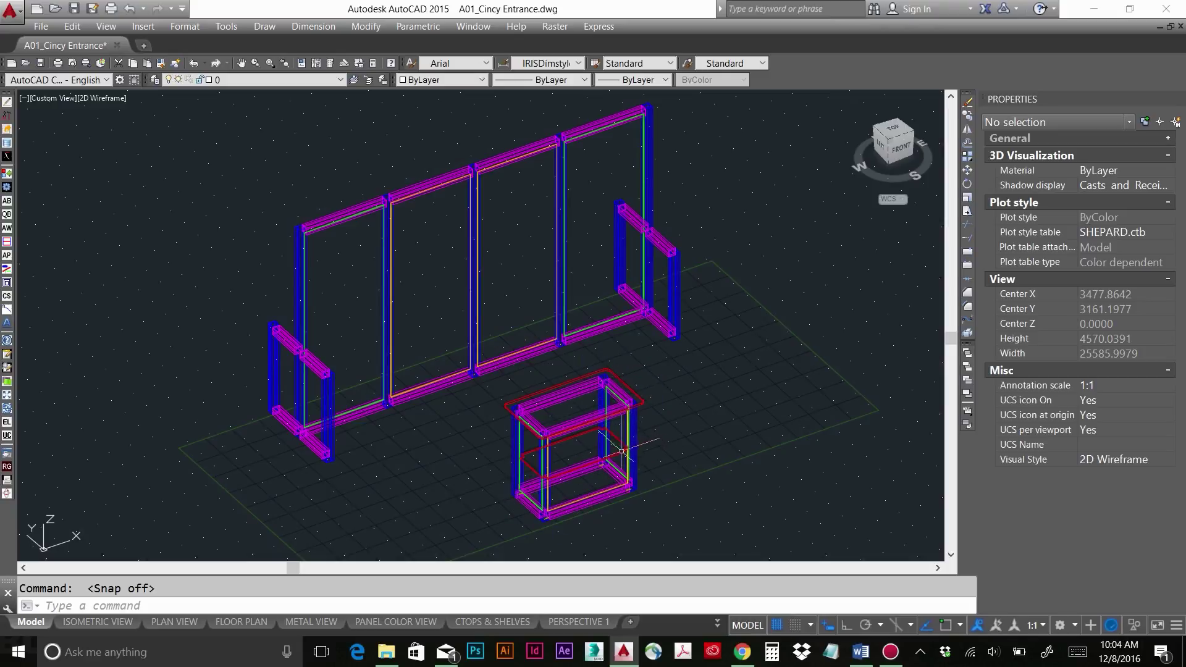
{"action": "key", "text": "F9"}
{"action": "key", "text": "F9"}
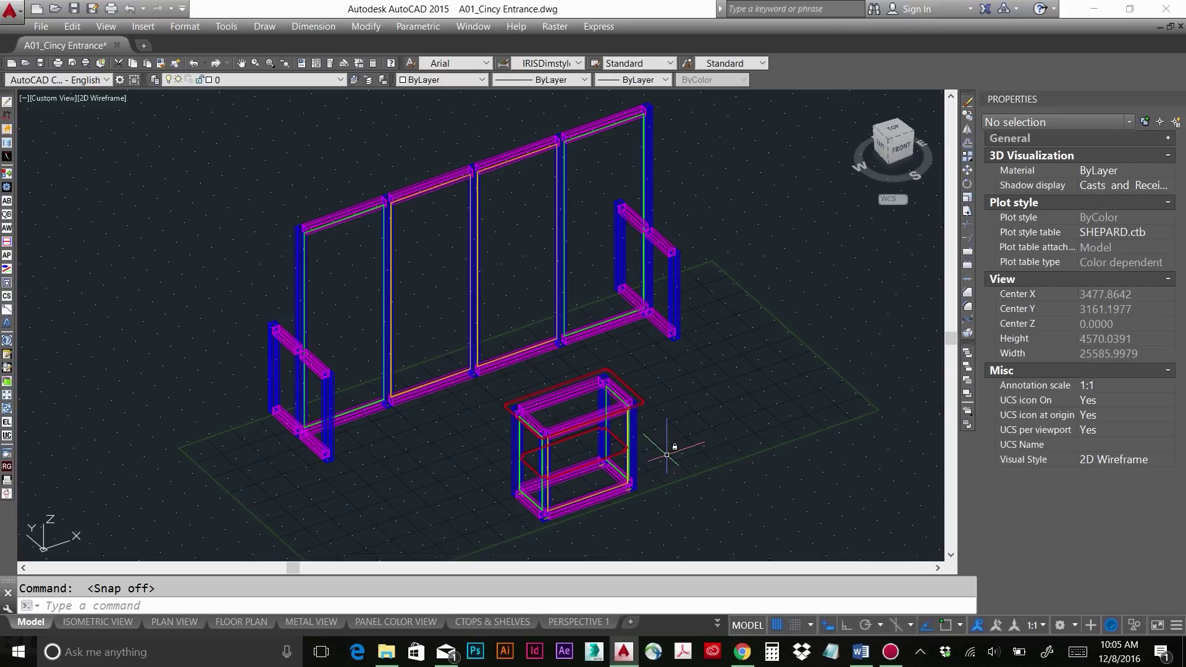